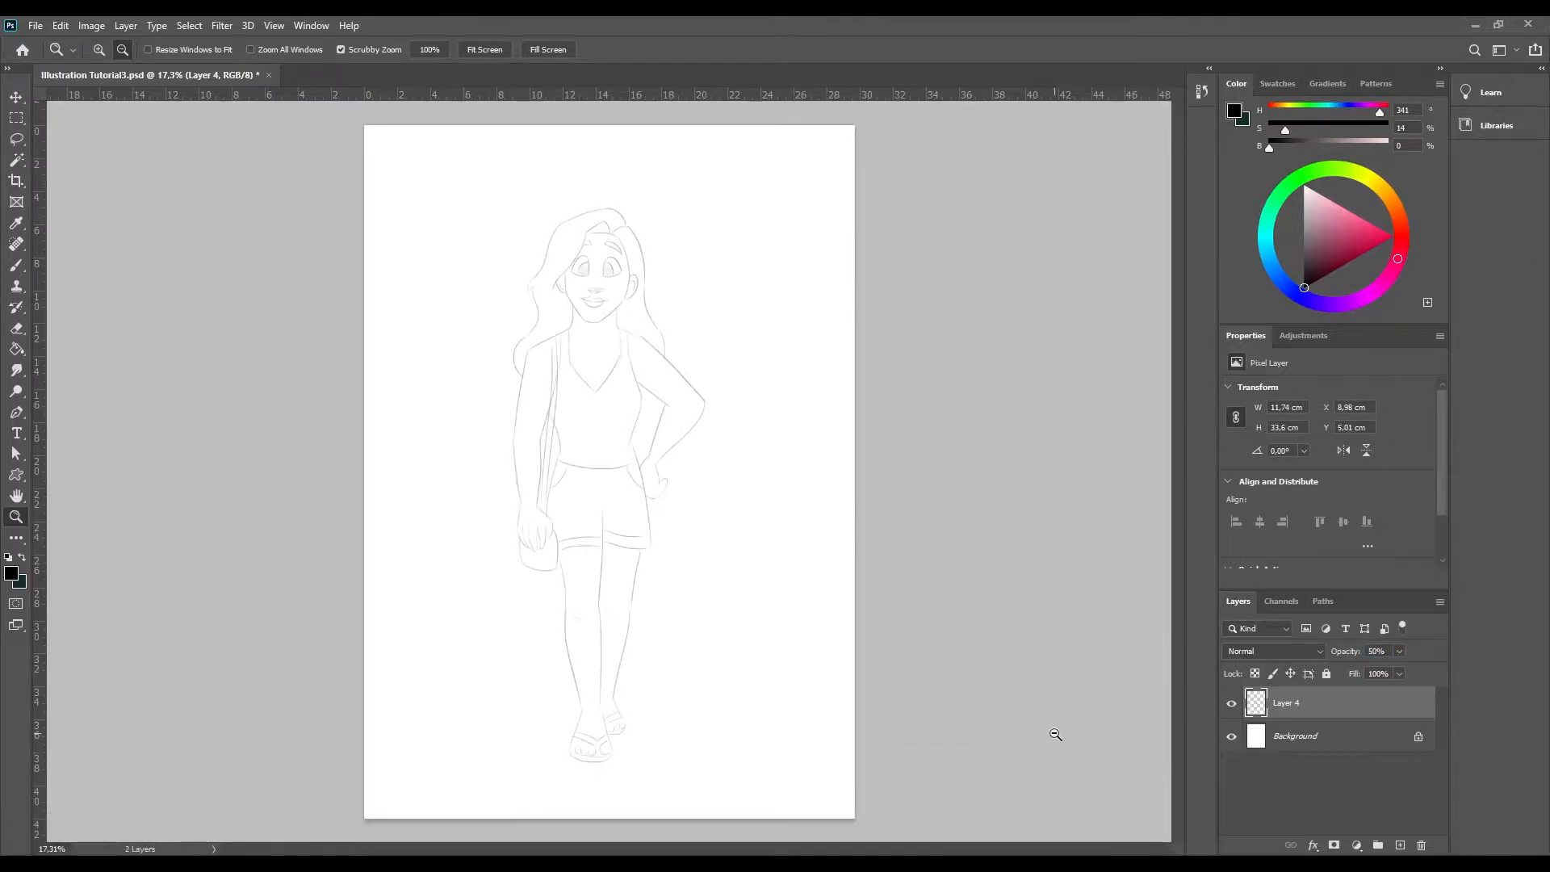
- Create a new layer between the sketch layer and the background for the figure's base color
{"action": "left_click_drag", "start_coordinate": [623, 340], "coordinate": [731, 494]}
{"action": "left_click", "coordinate": [1400, 845]}
{"action": "left_click_drag", "start_coordinate": [1331, 733], "coordinate": [1327, 741]}
{"action": "key", "text": "p"}
{"action": "left_click_drag", "start_coordinate": [443, 648], "coordinate": [463, 547]}
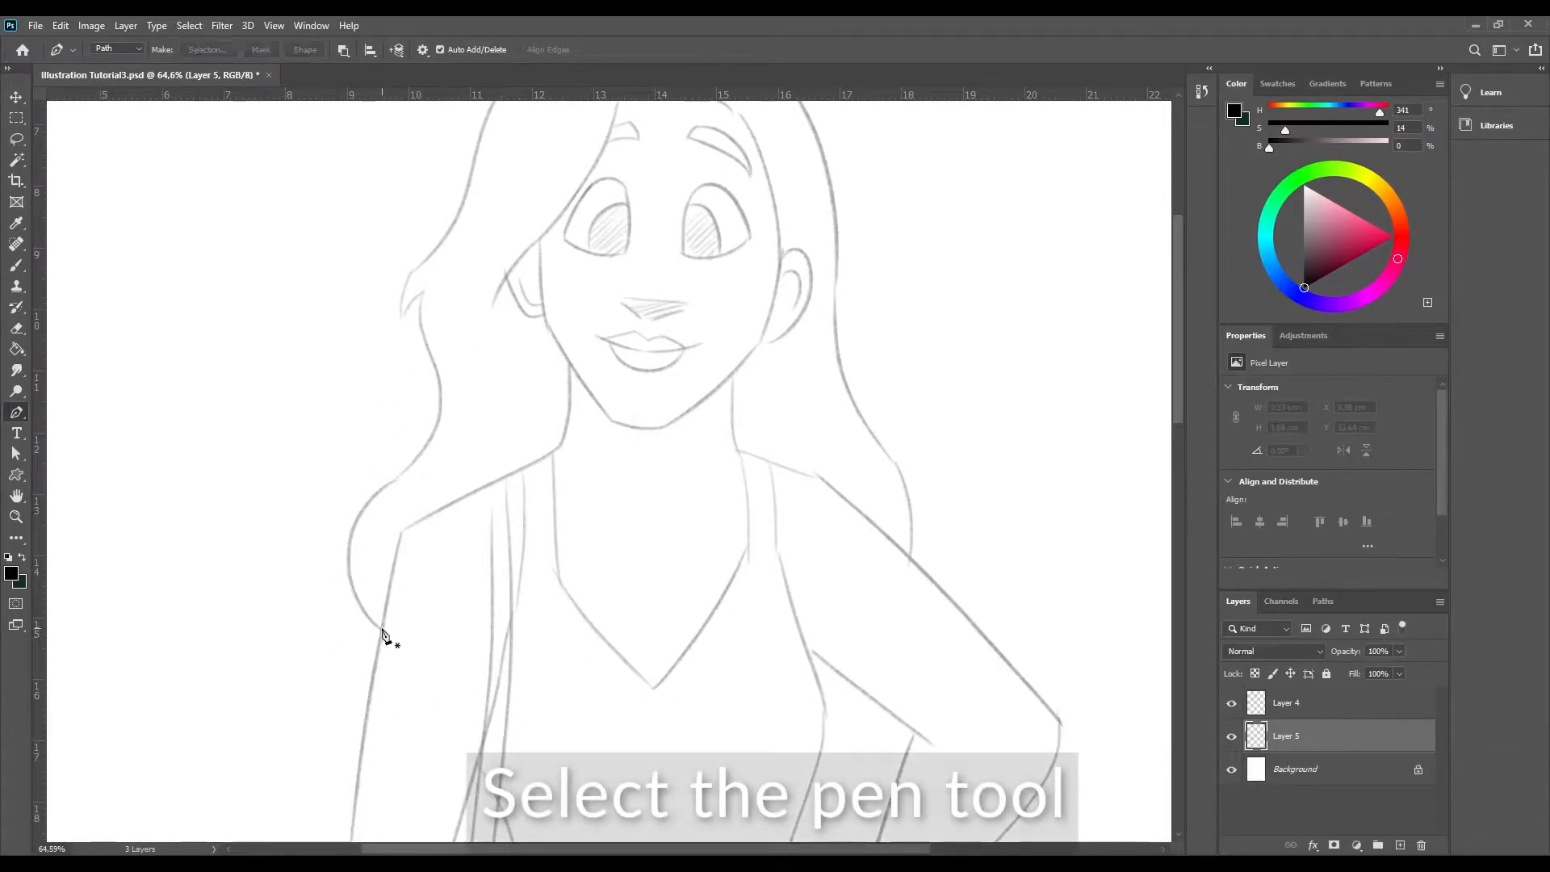
- Trace the outer edge of the hair with a Pen path, over the head and down to the right shoulder
{"action": "left_click_drag", "start_coordinate": [351, 535], "coordinate": [433, 450]}
{"action": "left_click_drag", "start_coordinate": [437, 374], "coordinate": [433, 250]}
{"action": "left_click", "coordinate": [403, 318]}
{"action": "left_click_drag", "start_coordinate": [470, 167], "coordinate": [437, 242]}
{"action": "mouse_move", "coordinate": [481, 180]}
{"action": "left_mouse_down"}
{"action": "mouse_move", "coordinate": [453, 225]}
{"action": "mouse_move", "coordinate": [479, 198]}
{"action": "left_mouse_up"}
{"action": "left_click_drag", "start_coordinate": [644, 164], "coordinate": [683, 179]}
{"action": "left_click", "coordinate": [691, 226]}
{"action": "left_click_drag", "start_coordinate": [755, 335], "coordinate": [721, 387]}
{"action": "left_click_drag", "start_coordinate": [753, 464], "coordinate": [783, 499]}
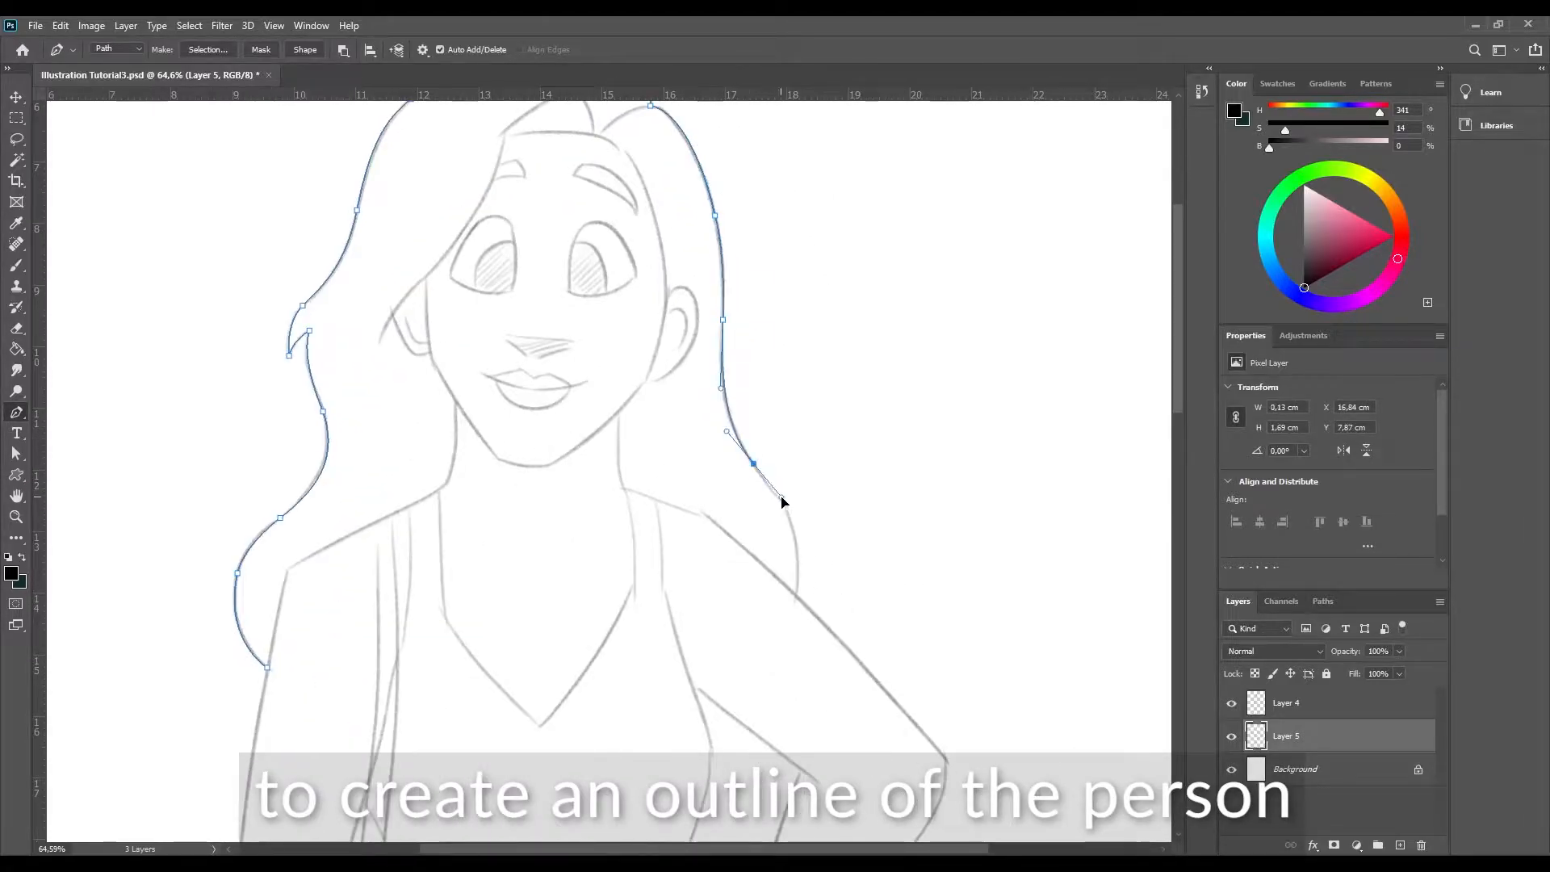
{"action": "left_click_drag", "start_coordinate": [797, 595], "coordinate": [784, 657]}
{"action": "left_click", "coordinate": [797, 596], "text": "alt"}
- Continue the body path around the bent right arm and hand, and along the side and hem of the shorts
{"action": "left_click_drag", "start_coordinate": [724, 566], "coordinate": [562, 116]}
{"action": "left_click", "coordinate": [779, 304]}
{"action": "left_click_drag", "start_coordinate": [736, 412], "coordinate": [664, 492]}
{"action": "left_click", "coordinate": [604, 542]}
{"action": "left_click", "coordinate": [615, 618], "text": "alt"}
{"action": "left_click_drag", "start_coordinate": [616, 617], "coordinate": [603, 355]}
{"action": "left_click", "coordinate": [565, 663]}
{"action": "left_click_drag", "start_coordinate": [623, 539], "coordinate": [629, 617]}
{"action": "left_click", "coordinate": [566, 546]}
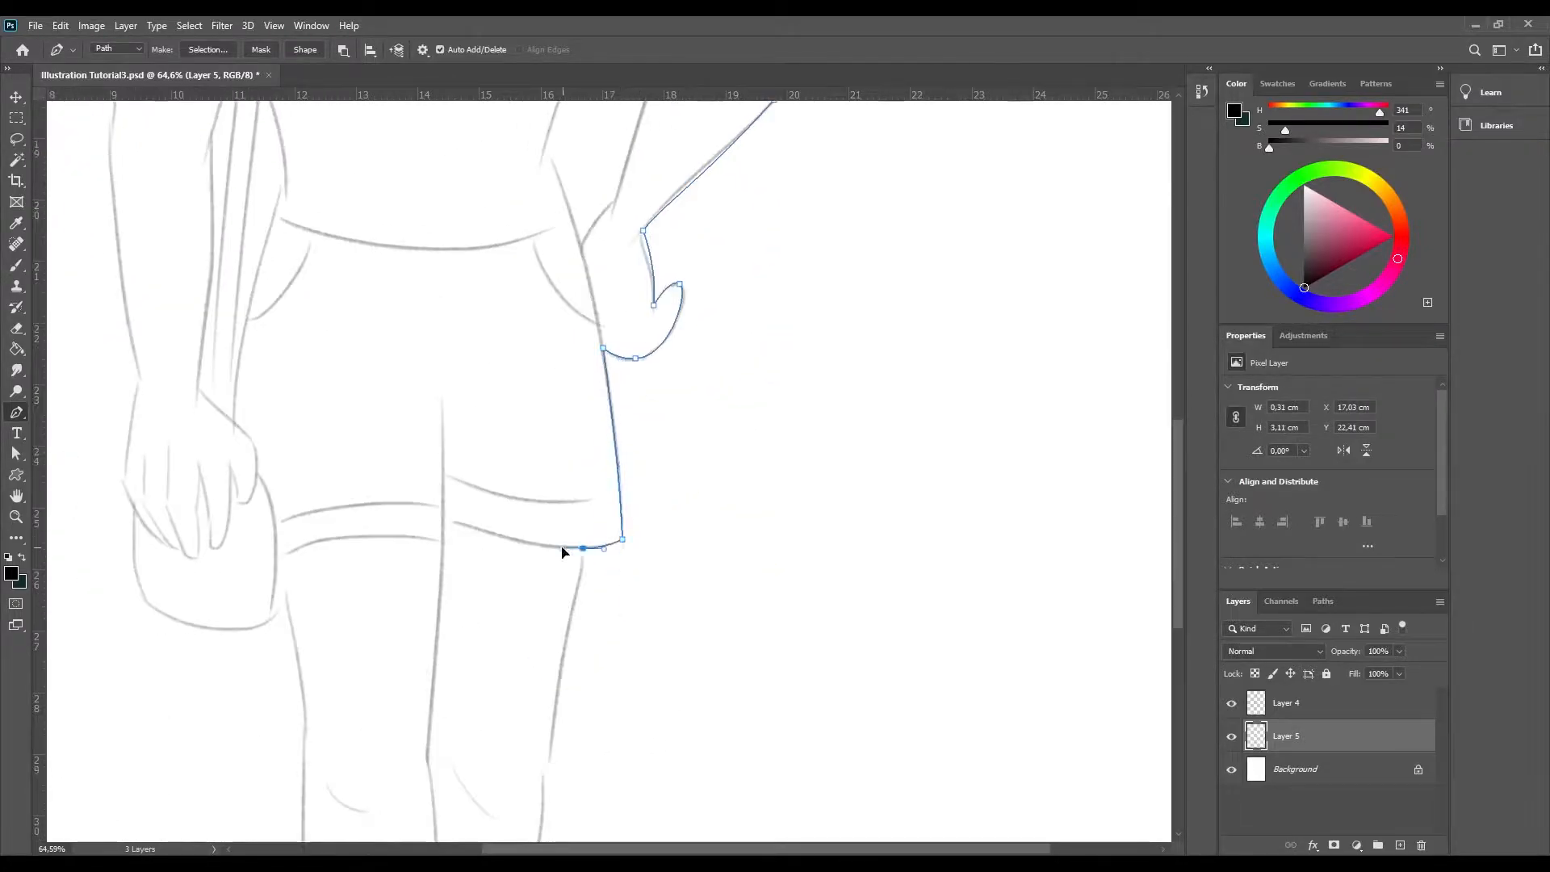
- Continue the body path down the outer side of the right leg and around both feet
{"action": "left_click_drag", "start_coordinate": [567, 557], "coordinate": [664, 218]}
{"action": "left_click_drag", "start_coordinate": [625, 433], "coordinate": [615, 499]}
{"action": "left_click_drag", "start_coordinate": [634, 404], "coordinate": [685, 269]}
{"action": "left_click_drag", "start_coordinate": [663, 413], "coordinate": [650, 459]}
{"action": "left_click_drag", "start_coordinate": [618, 619], "coordinate": [614, 642]}
{"action": "left_click", "coordinate": [618, 619], "text": "alt"}
{"action": "left_click_drag", "start_coordinate": [665, 578], "coordinate": [658, 381]}
{"action": "left_click_drag", "start_coordinate": [629, 488], "coordinate": [644, 512]}
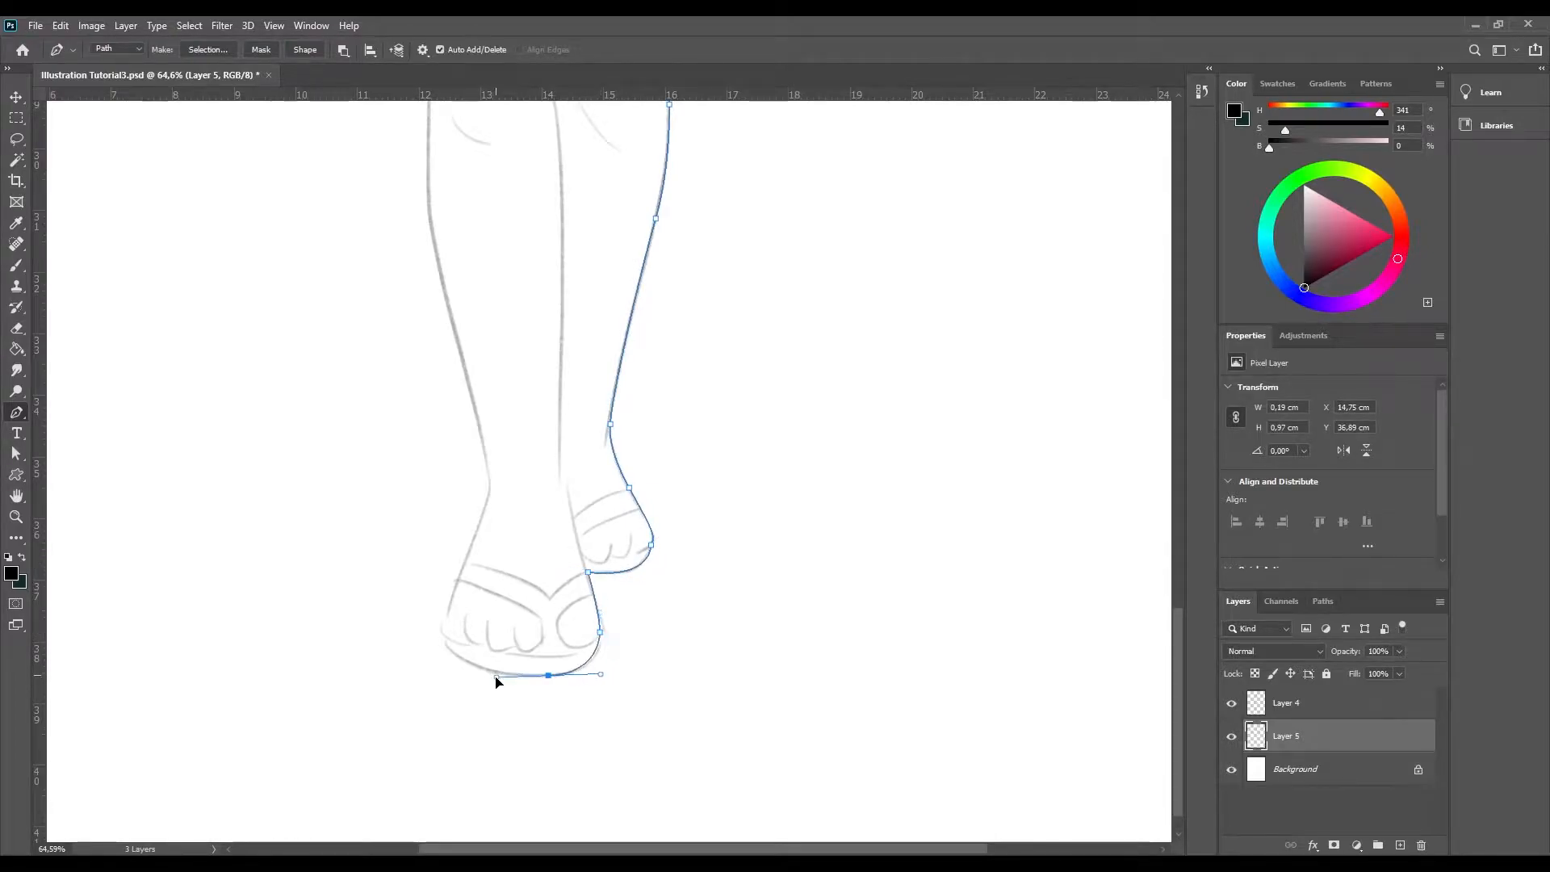
- Continue the body path from the left ankle up the outer side of the left leg to the handbag
{"action": "left_click_drag", "start_coordinate": [490, 488], "coordinate": [489, 460]}
{"action": "left_click_drag", "start_coordinate": [491, 418], "coordinate": [478, 616]}
{"action": "left_click_drag", "start_coordinate": [426, 453], "coordinate": [409, 378]}
{"action": "left_click", "coordinate": [421, 261]}
{"action": "left_click_drag", "start_coordinate": [422, 226], "coordinate": [425, 517]}
{"action": "left_click", "coordinate": [392, 390]}
- Close the body path around the handbag and left arm, and fill it as a selection with skin tone (H 25, S 37, B 90)
{"action": "left_click_drag", "start_coordinate": [377, 443], "coordinate": [361, 446]}
{"action": "left_click_drag", "start_coordinate": [256, 409], "coordinate": [231, 360]}
{"action": "key", "text": "ctrl+z"}
{"action": "key", "text": "ctrl+z"}
{"action": "left_click_drag", "start_coordinate": [328, 447], "coordinate": [259, 434]}
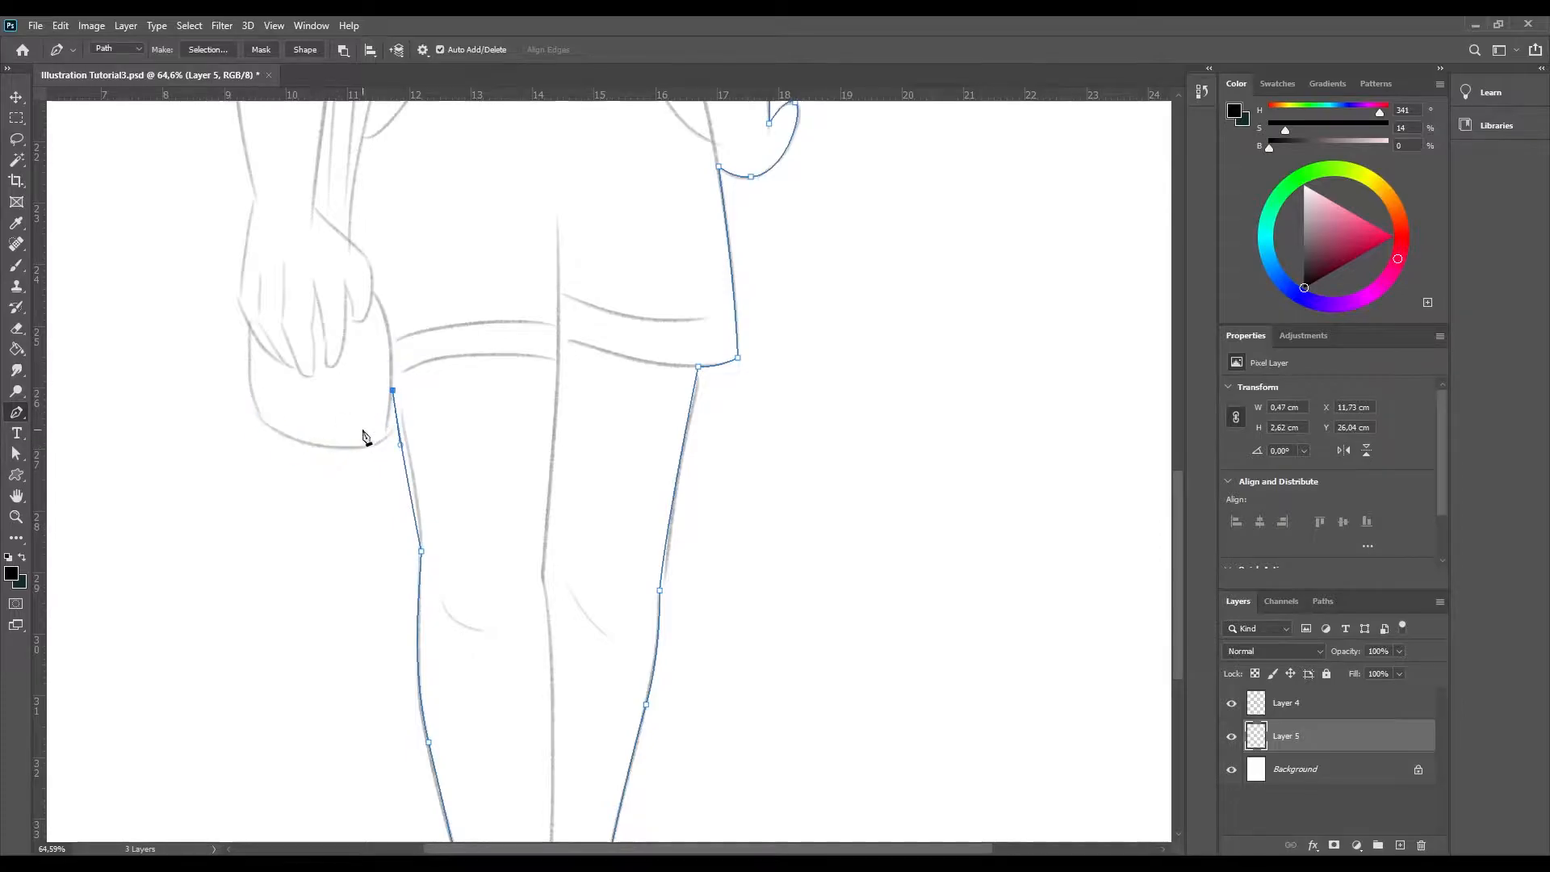
{"action": "scroll", "coordinate": [252, 368], "scroll_direction": "up", "scroll_amount": 5}
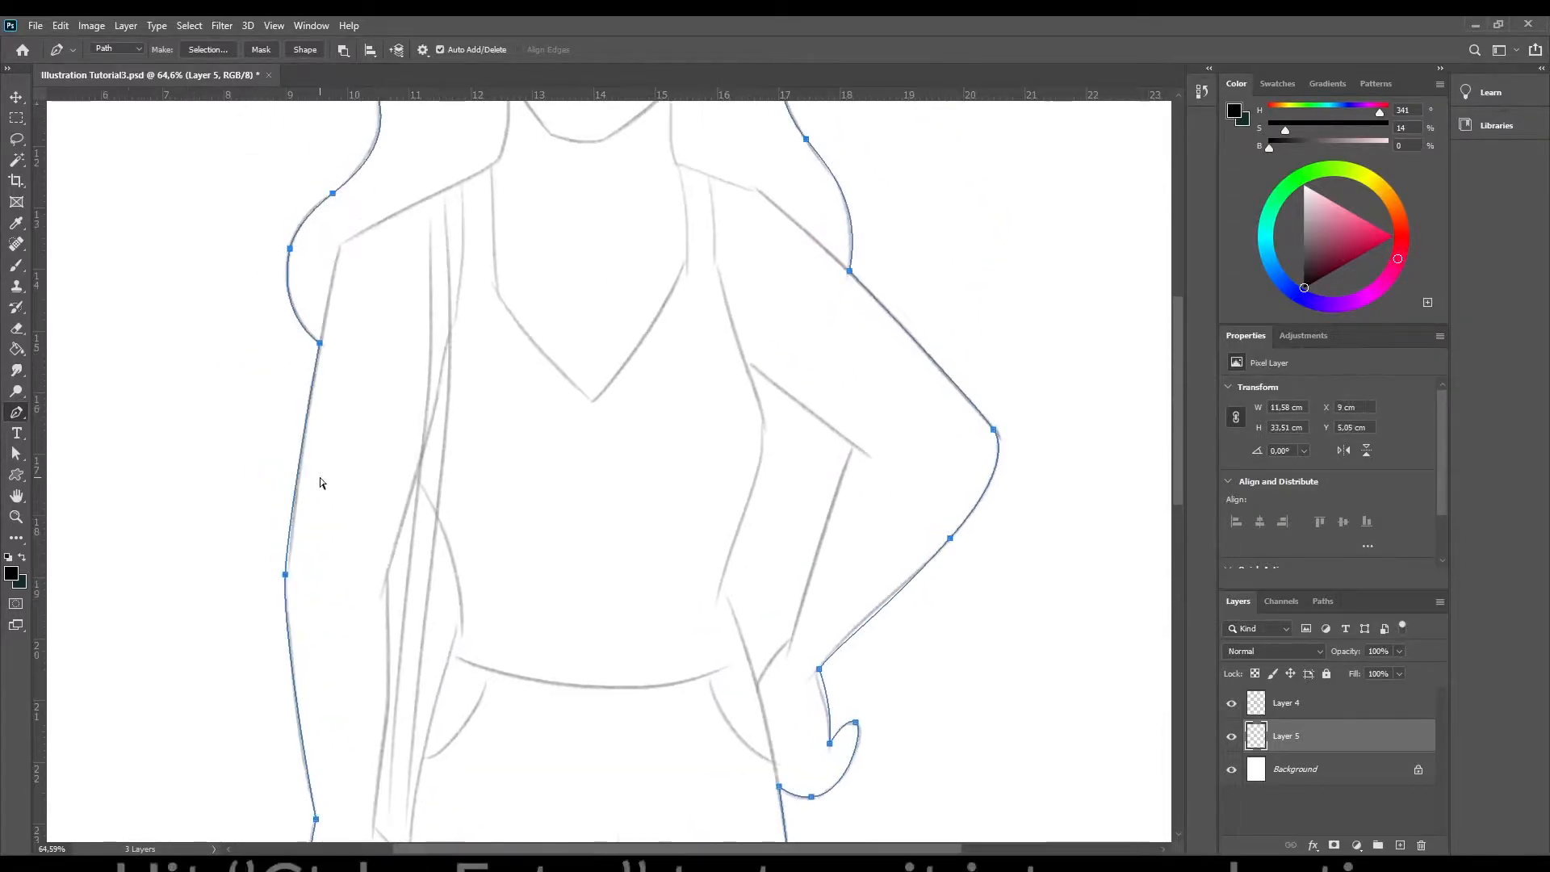
{"action": "key", "text": "ctrl+Return"}
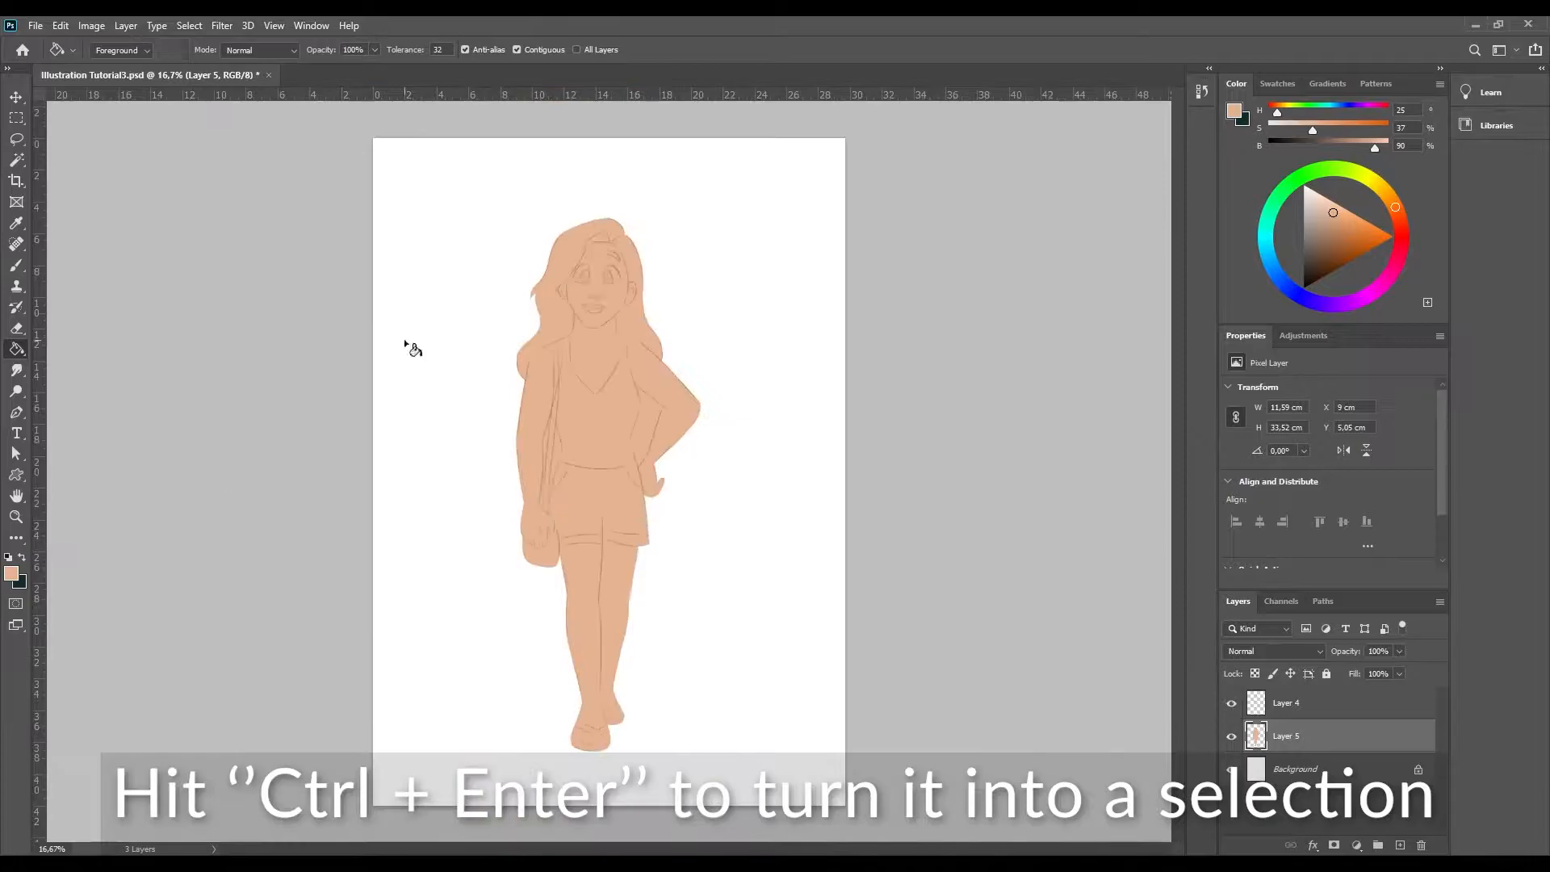
- Trace the gap between the right arm and the torso with a Pen path and delete the fill inside it
{"action": "left_click", "coordinate": [726, 388]}
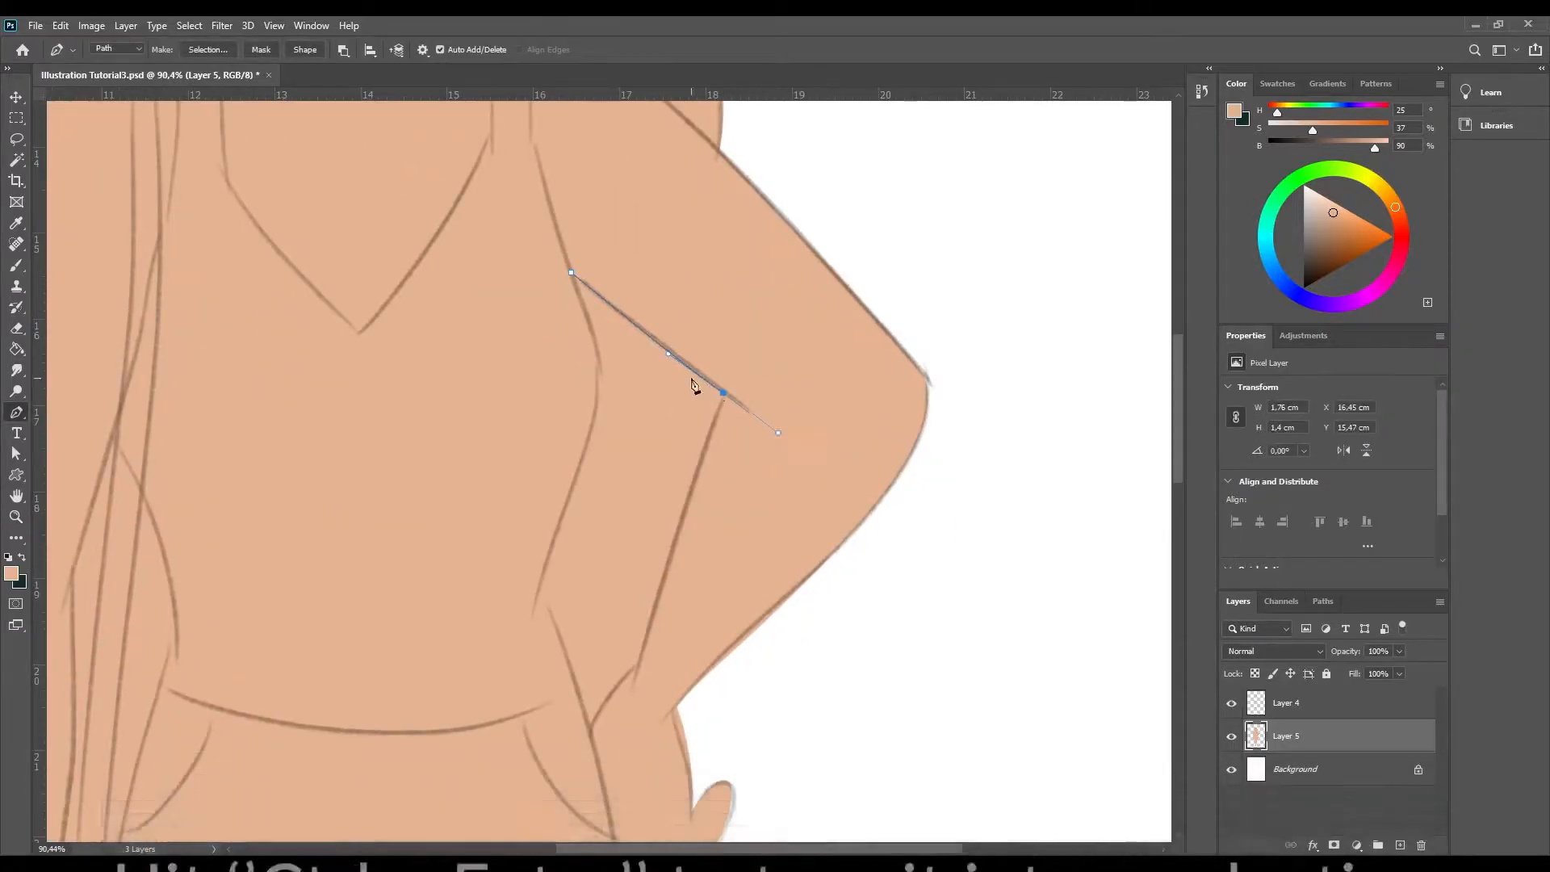
{"action": "scroll", "coordinate": [692, 387], "scroll_direction": "down", "scroll_amount": 2}
{"action": "left_click", "coordinate": [659, 487]}
{"action": "left_click", "coordinate": [645, 547]}
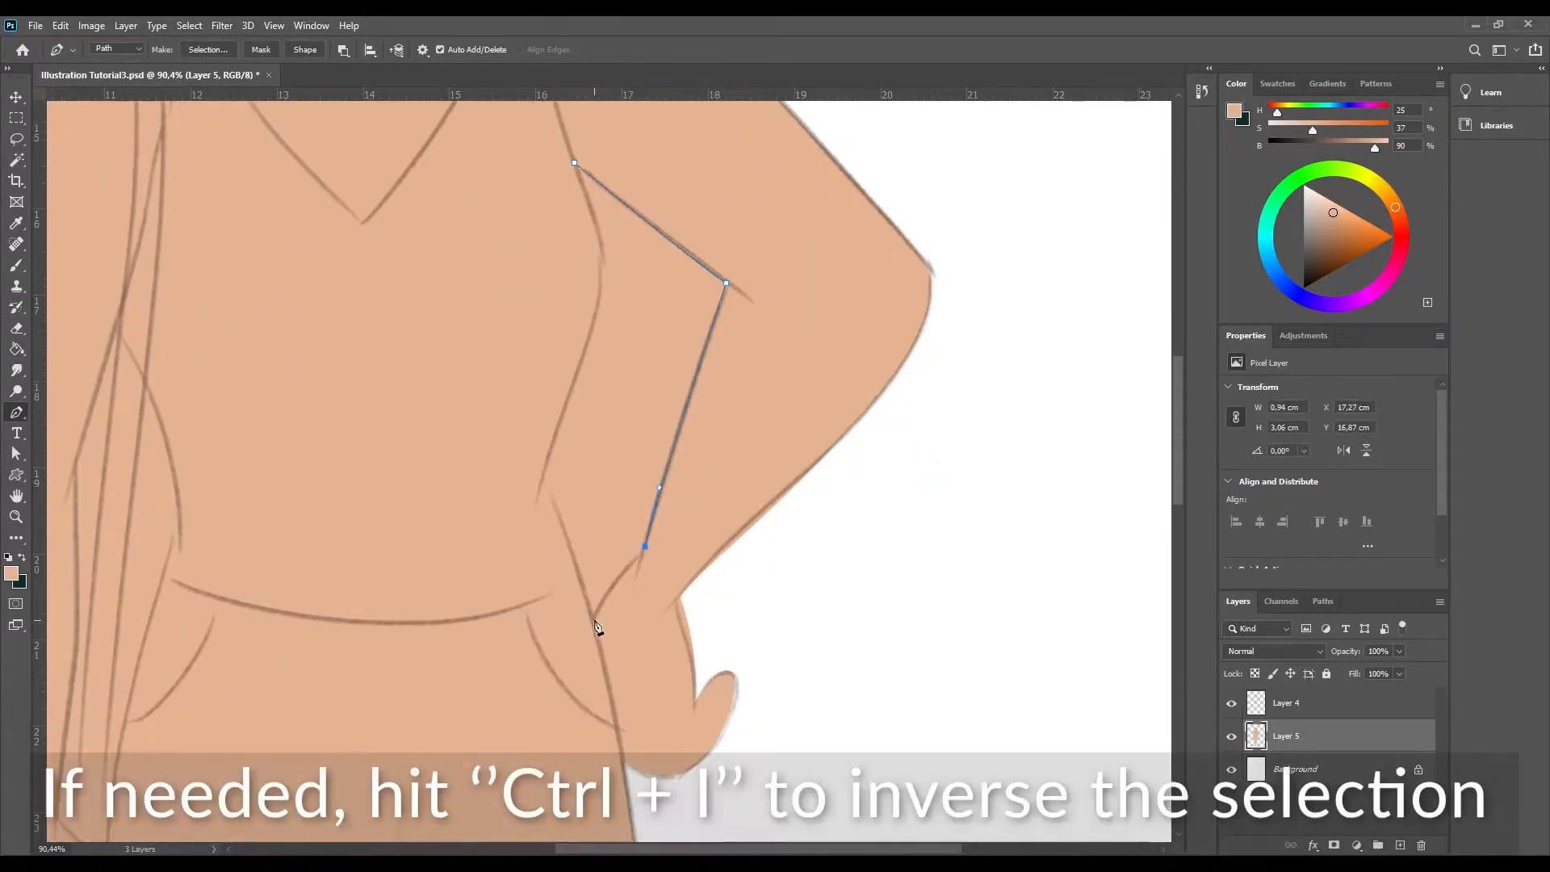
{"action": "left_click", "coordinate": [545, 471], "text": "alt"}
{"action": "left_click", "coordinate": [589, 336]}
{"action": "left_click_drag", "start_coordinate": [574, 163], "coordinate": [550, 167]}
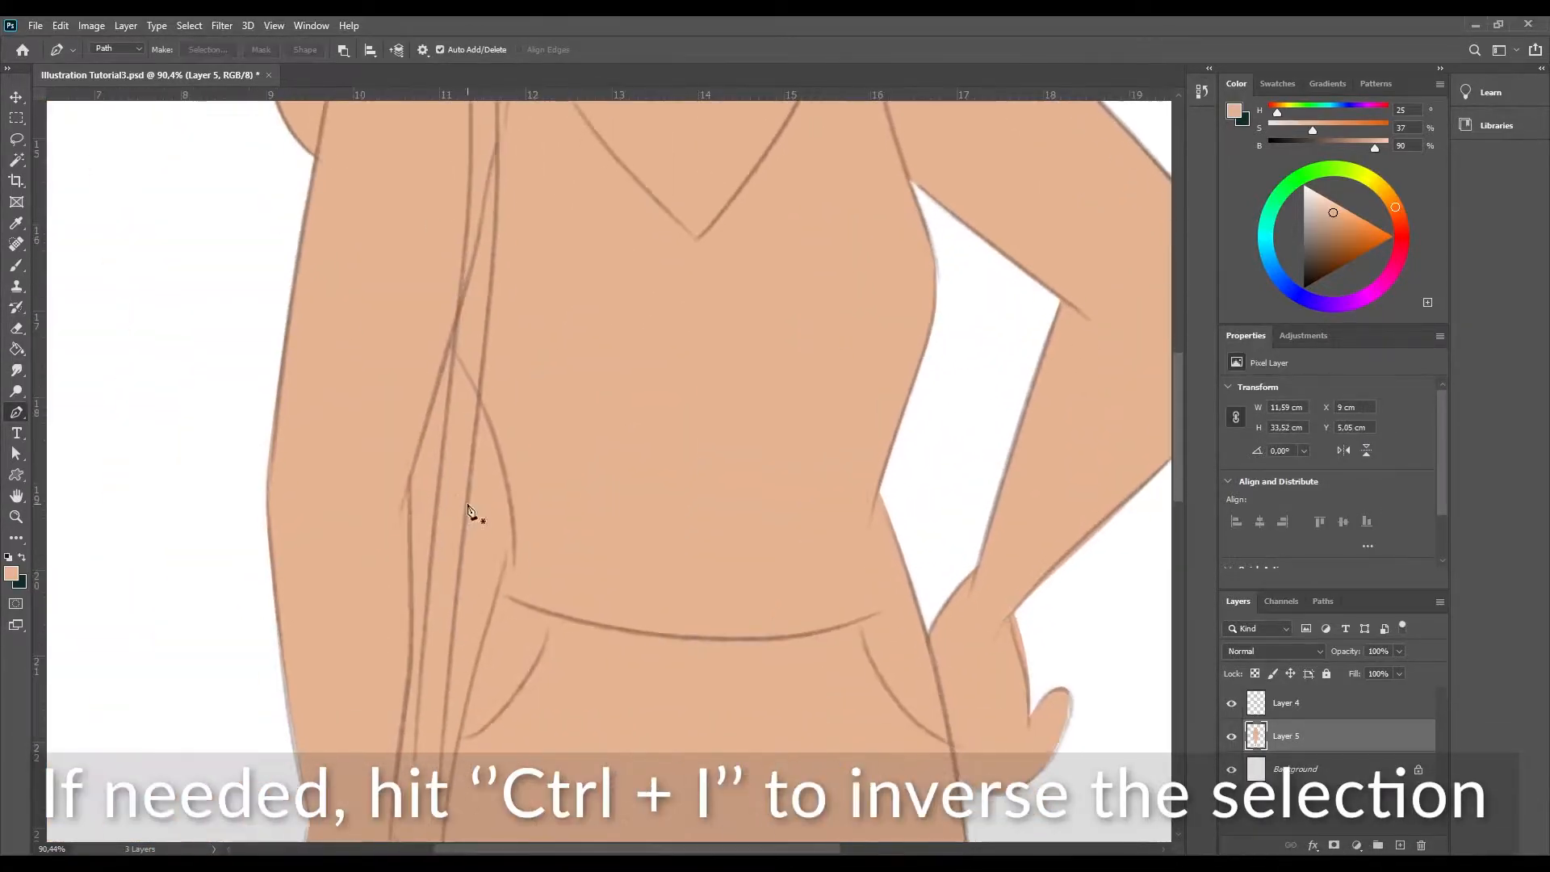
- Trace the narrow gaps on both sides of the bag strap and delete the fill inside them
{"action": "scroll", "coordinate": [433, 229], "scroll_direction": "down", "scroll_amount": 5}
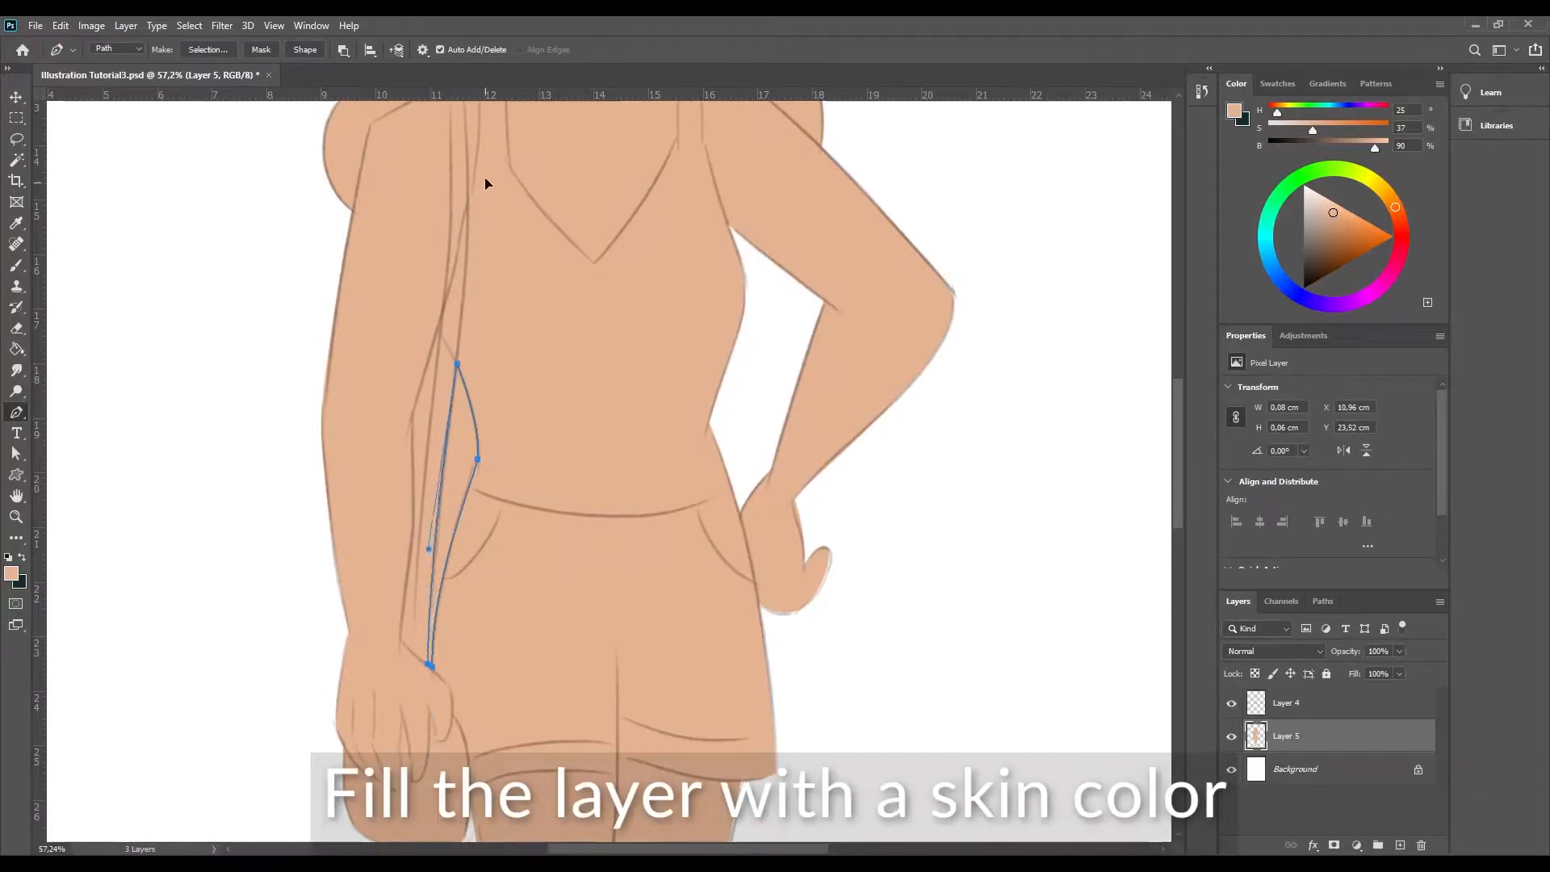
{"action": "left_click", "coordinate": [439, 335]}
{"action": "left_click", "coordinate": [413, 651]}
{"action": "left_click", "coordinate": [400, 640]}
{"action": "left_click_drag", "start_coordinate": [411, 428], "coordinate": [411, 339]}
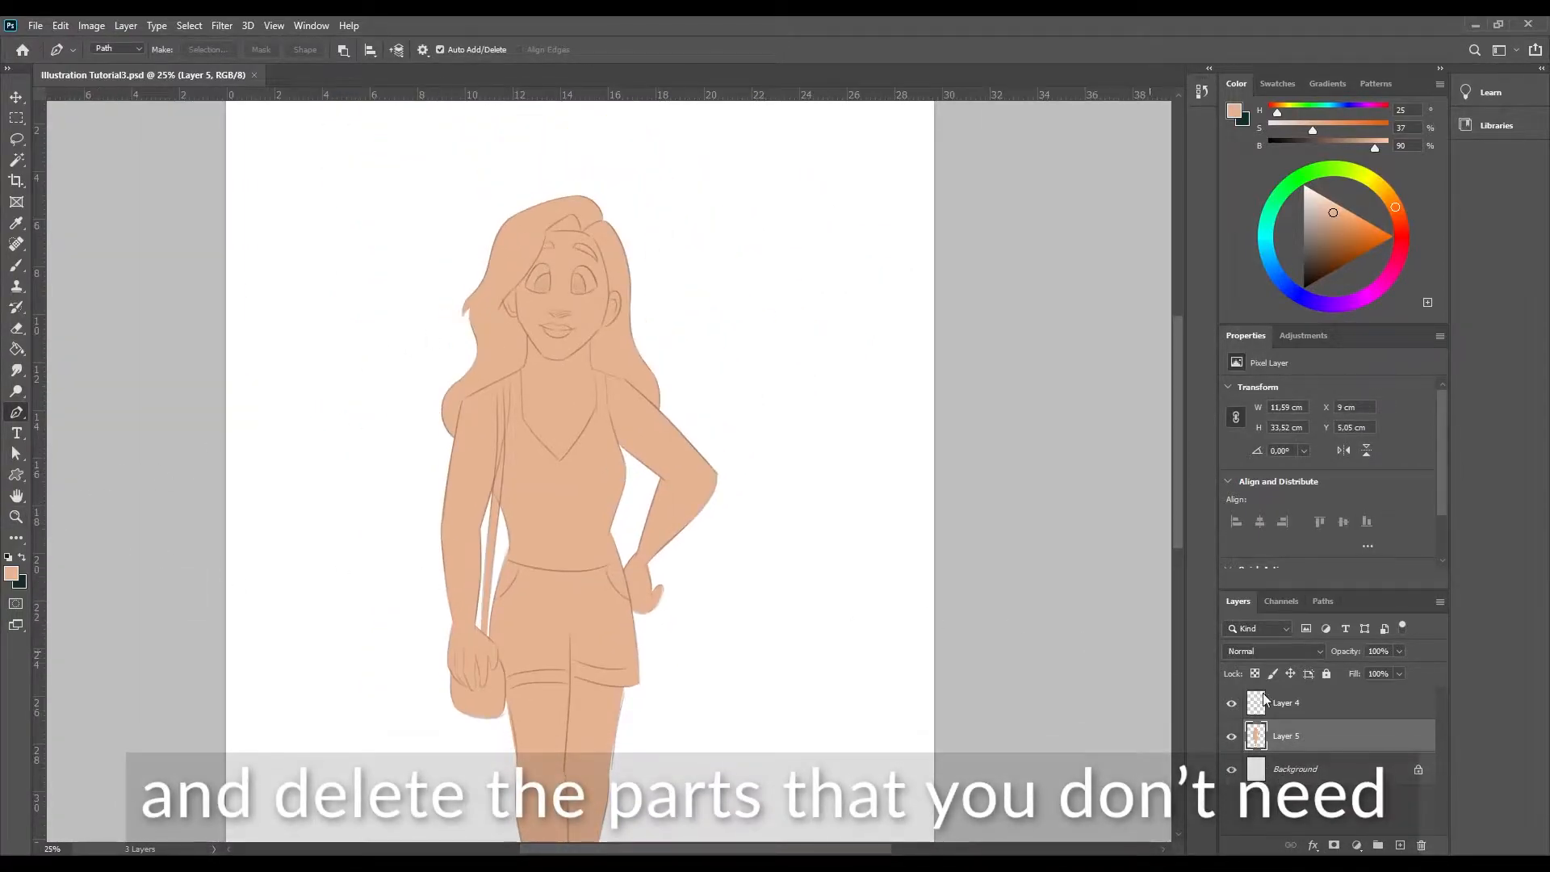
- Create a new layer above the skin layer and clip it to the skin layer
{"action": "left_click", "coordinate": [1230, 706]}
{"action": "left_click", "coordinate": [1229, 706]}
{"action": "left_click", "coordinate": [16, 516]}
{"action": "left_click_drag", "start_coordinate": [540, 362], "coordinate": [654, 302]}
{"action": "left_click_drag", "start_coordinate": [634, 412], "coordinate": [566, 665]}
{"action": "left_click", "coordinate": [1405, 845]}
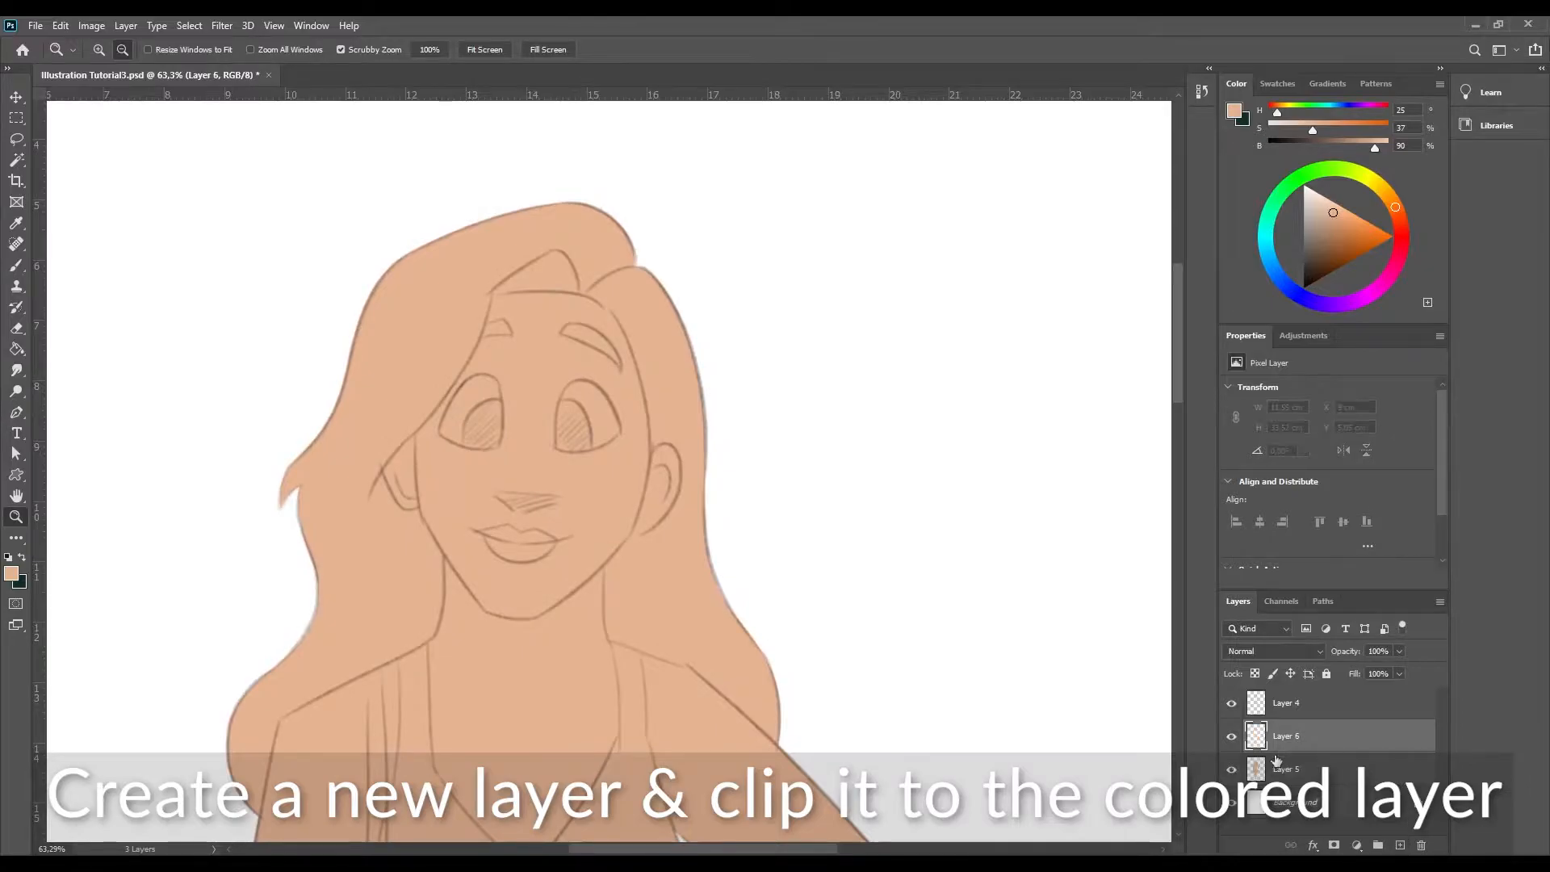
{"action": "left_click", "coordinate": [1273, 759], "text": "alt"}
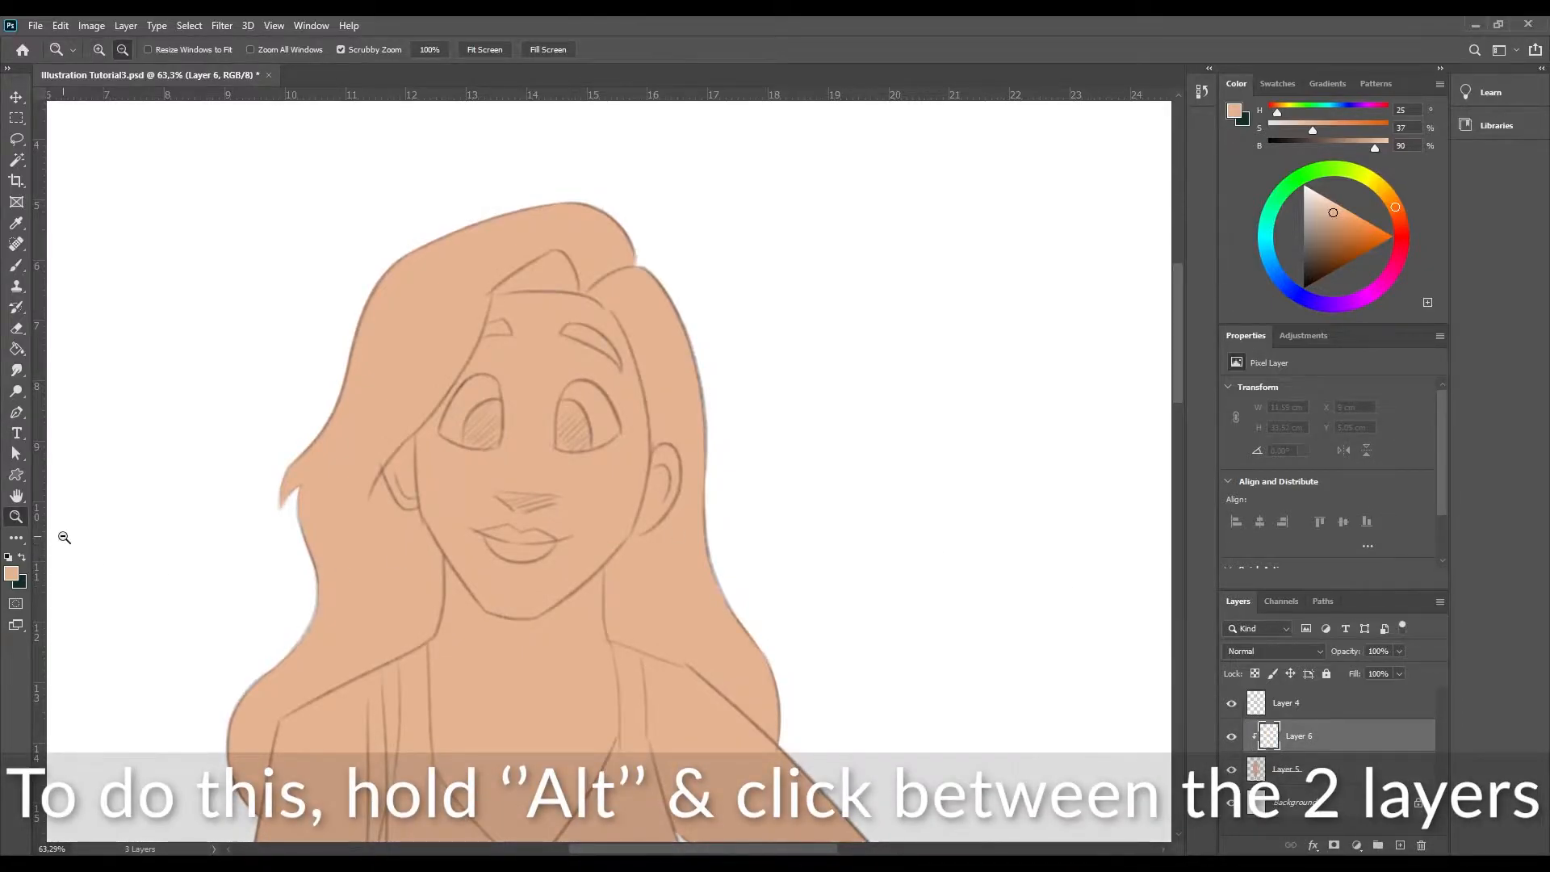
- Trace the inner hair edge with a Pen path, along the forehead and around the right ear
{"action": "left_click_drag", "start_coordinate": [611, 489], "coordinate": [635, 443]}
{"action": "left_click", "coordinate": [16, 412]}
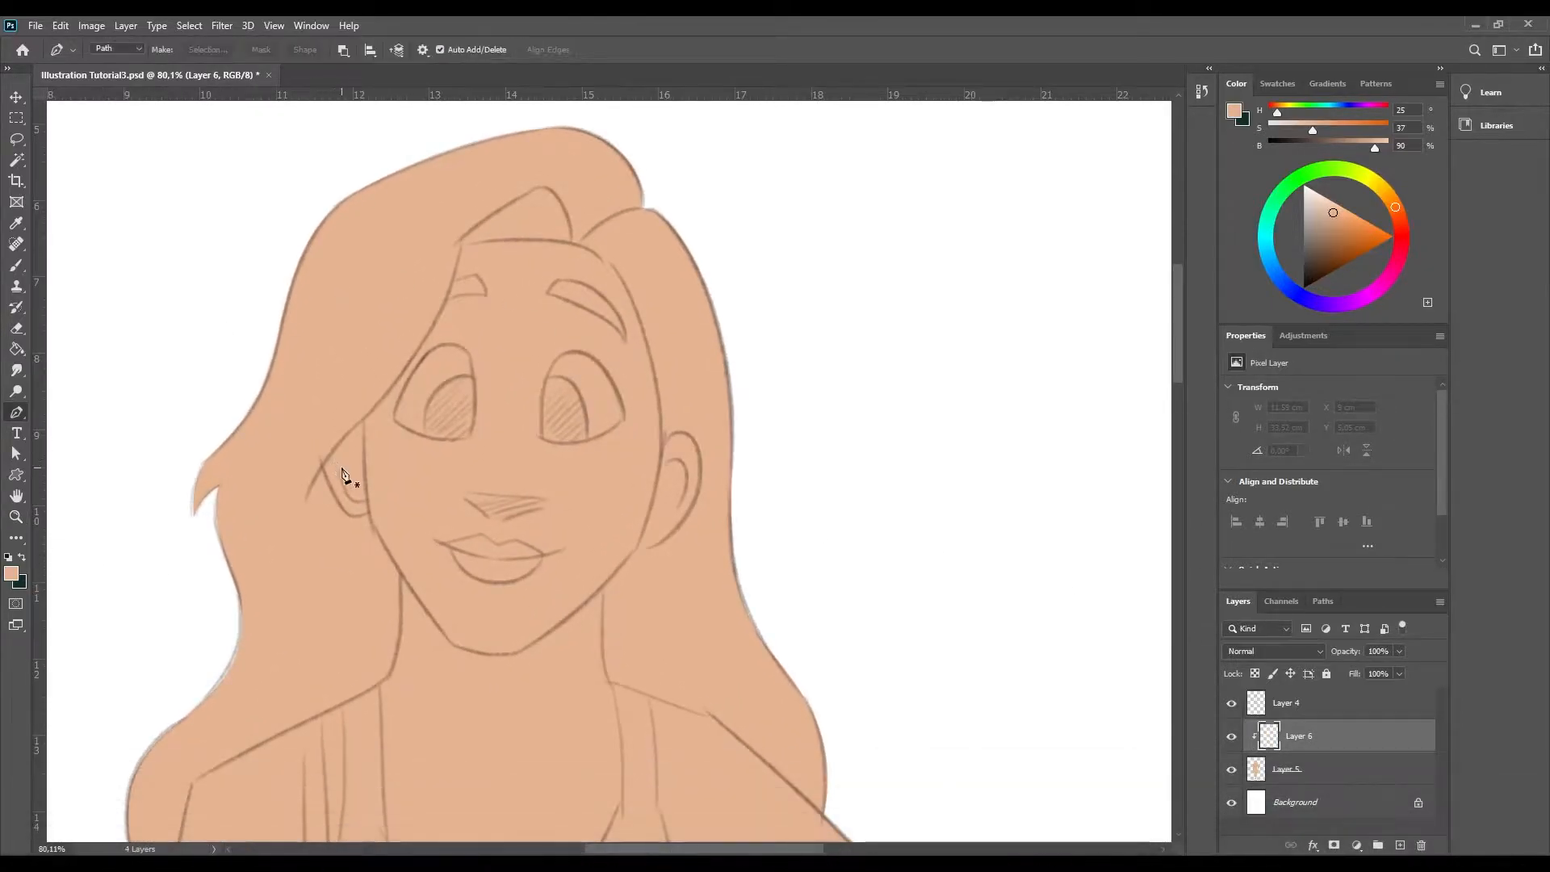
{"action": "left_click", "coordinate": [321, 469]}
{"action": "left_click", "coordinate": [362, 422]}
{"action": "left_click", "coordinate": [460, 246]}
{"action": "left_click_drag", "start_coordinate": [602, 261], "coordinate": [644, 297]}
{"action": "left_click_drag", "start_coordinate": [661, 448], "coordinate": [709, 454]}
{"action": "left_click", "coordinate": [662, 447], "text": "alt"}
{"action": "left_click_drag", "start_coordinate": [637, 549], "coordinate": [575, 551]}
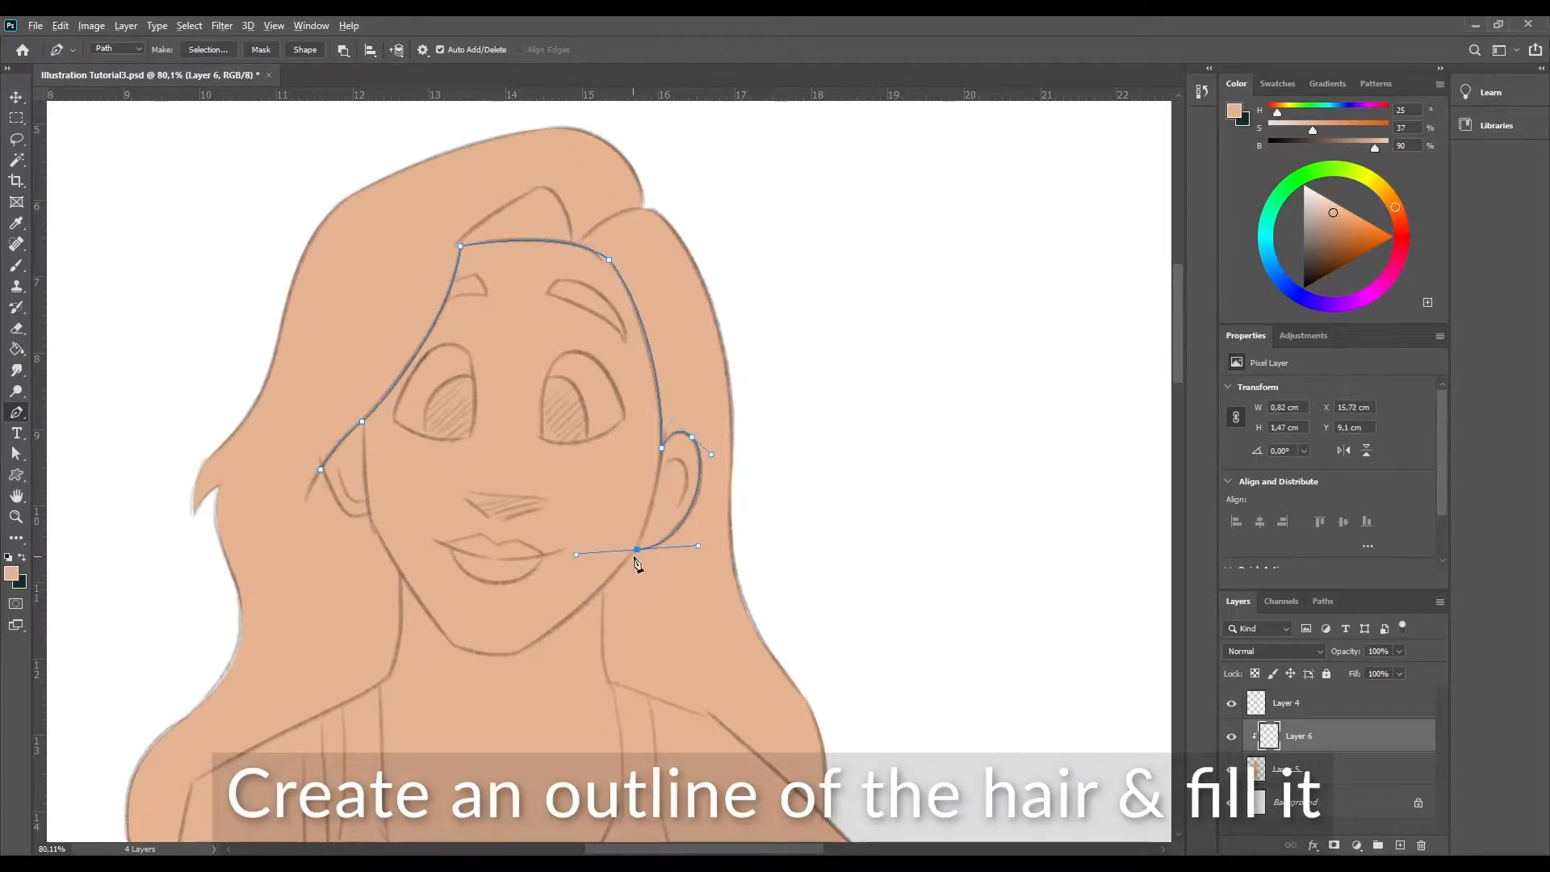
- Extend the hair path down the neck, along the right shoulder and loosely up outside the hair
{"action": "left_click", "coordinate": [603, 588]}
{"action": "left_click_drag", "start_coordinate": [613, 687], "coordinate": [589, 522]}
{"action": "left_click", "coordinate": [584, 514]}
{"action": "left_click_drag", "start_coordinate": [687, 552], "coordinate": [716, 566]}
{"action": "left_click", "coordinate": [836, 683]}
{"action": "left_click", "coordinate": [895, 339]}
{"action": "left_click_drag", "start_coordinate": [807, 173], "coordinate": [1006, 415]}
- Close the hair path loosely outside the left hair and along the left shoulder, neck and ear, and convert it to a selection
{"action": "left_click", "coordinate": [267, 220]}
{"action": "left_click", "coordinate": [277, 441]}
{"action": "left_click", "coordinate": [257, 584]}
{"action": "left_click", "coordinate": [317, 637]}
{"action": "left_click", "coordinate": [341, 617]}
{"action": "left_click_drag", "start_coordinate": [569, 206], "coordinate": [571, 208]}
{"action": "left_click_drag", "start_coordinate": [572, 209], "coordinate": [488, 336]}
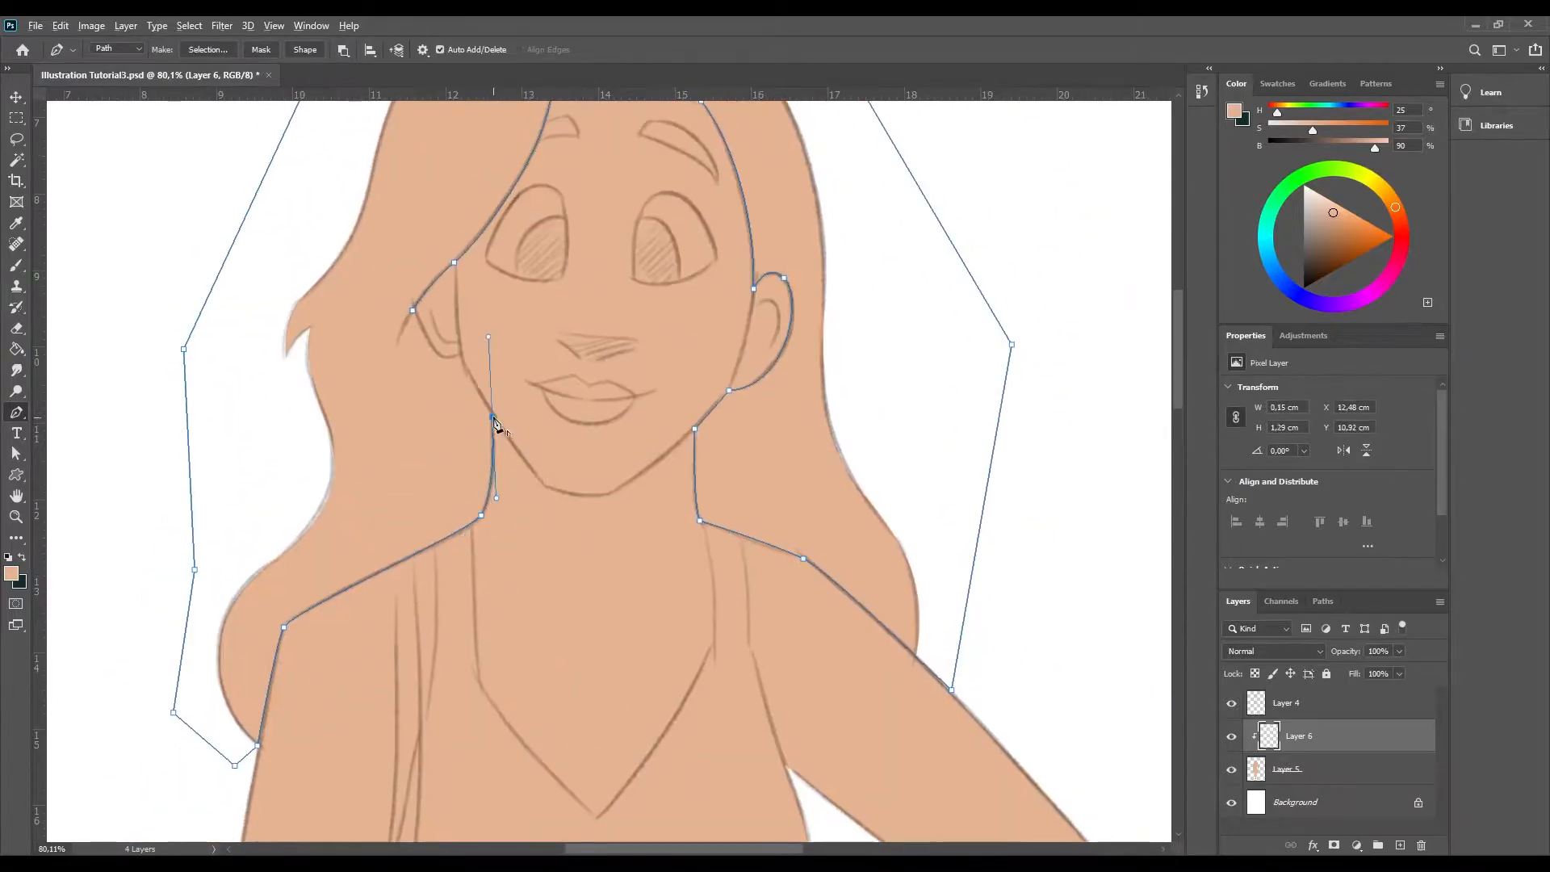
{"action": "left_click", "coordinate": [412, 310]}
{"action": "key", "text": "ctrl+Return"}
{"action": "key", "text": "ctrl+minus"}
{"action": "key", "text": "ctrl+minus"}
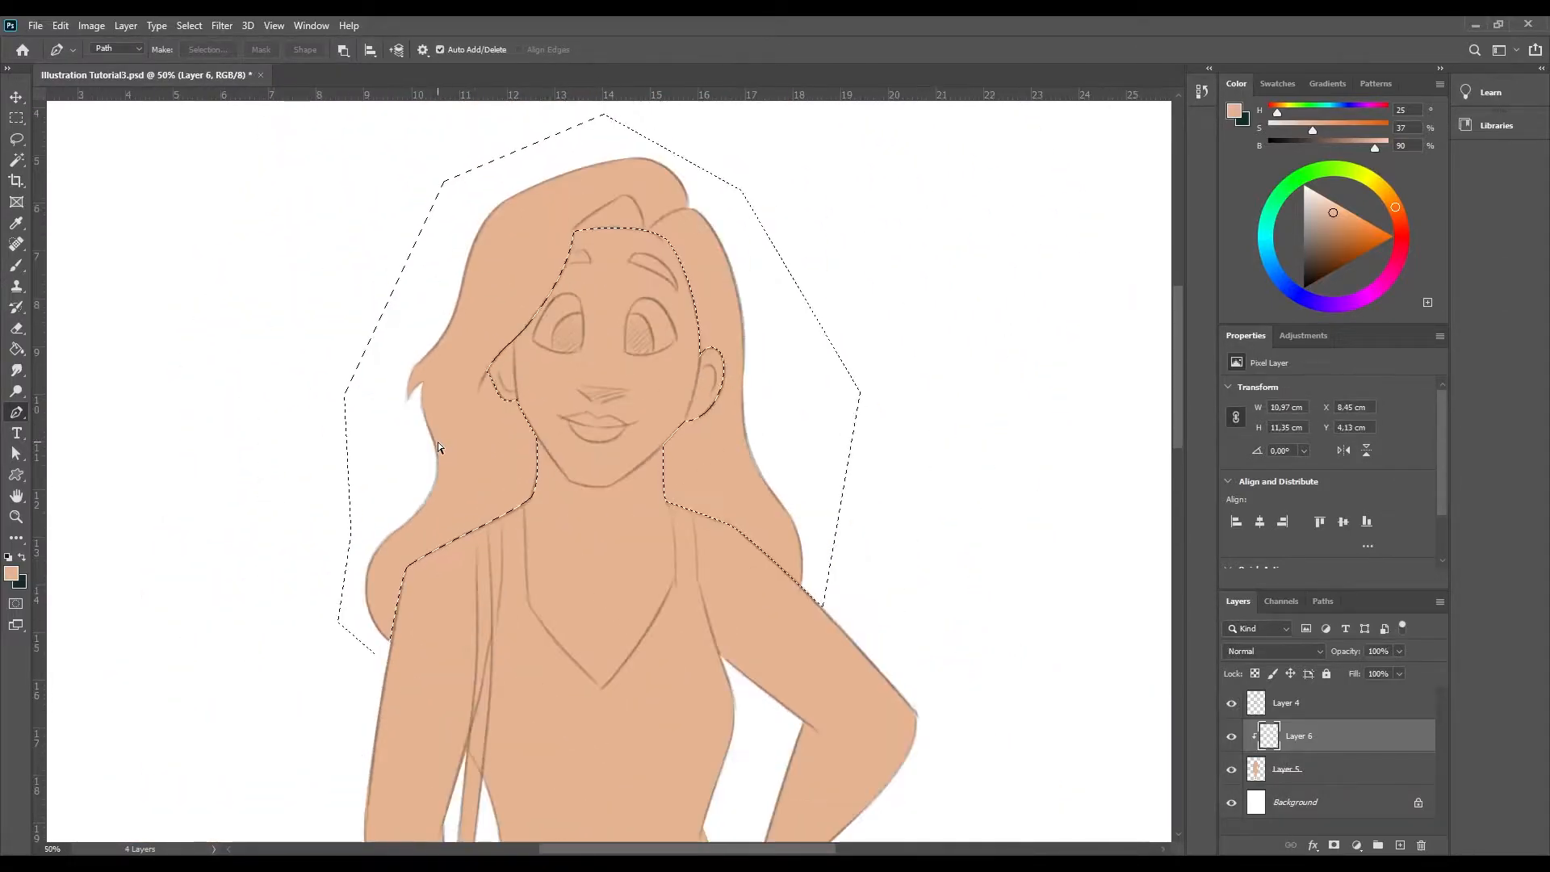
- Fill the hair selection with dark brown (H 25, S 33, B 26) and deselect
{"action": "left_click", "coordinate": [1312, 266]}
{"action": "key", "text": "g"}
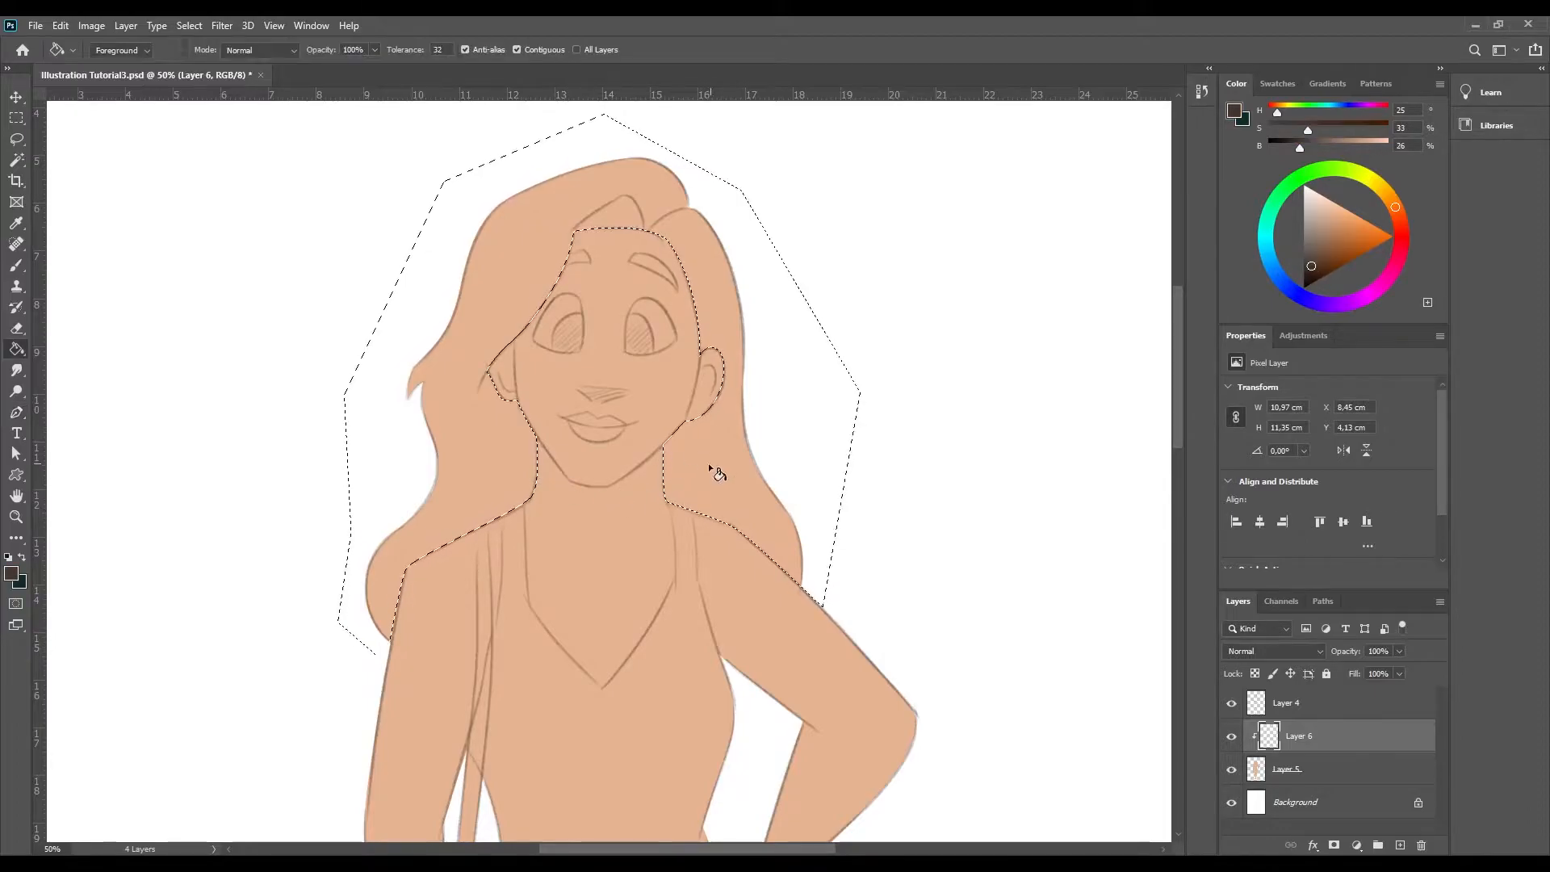
{"action": "left_click", "coordinate": [713, 464]}
{"action": "key", "text": "ctrl+d"}
- Add a clipped layer directly above the skin layer and outline the right eye with a Pen path as a selection
{"action": "left_click_drag", "start_coordinate": [595, 557], "coordinate": [569, 604]}
{"action": "left_click", "coordinate": [16, 517]}
{"action": "left_click_drag", "start_coordinate": [658, 424], "coordinate": [702, 424]}
{"action": "left_click", "coordinate": [1231, 711]}
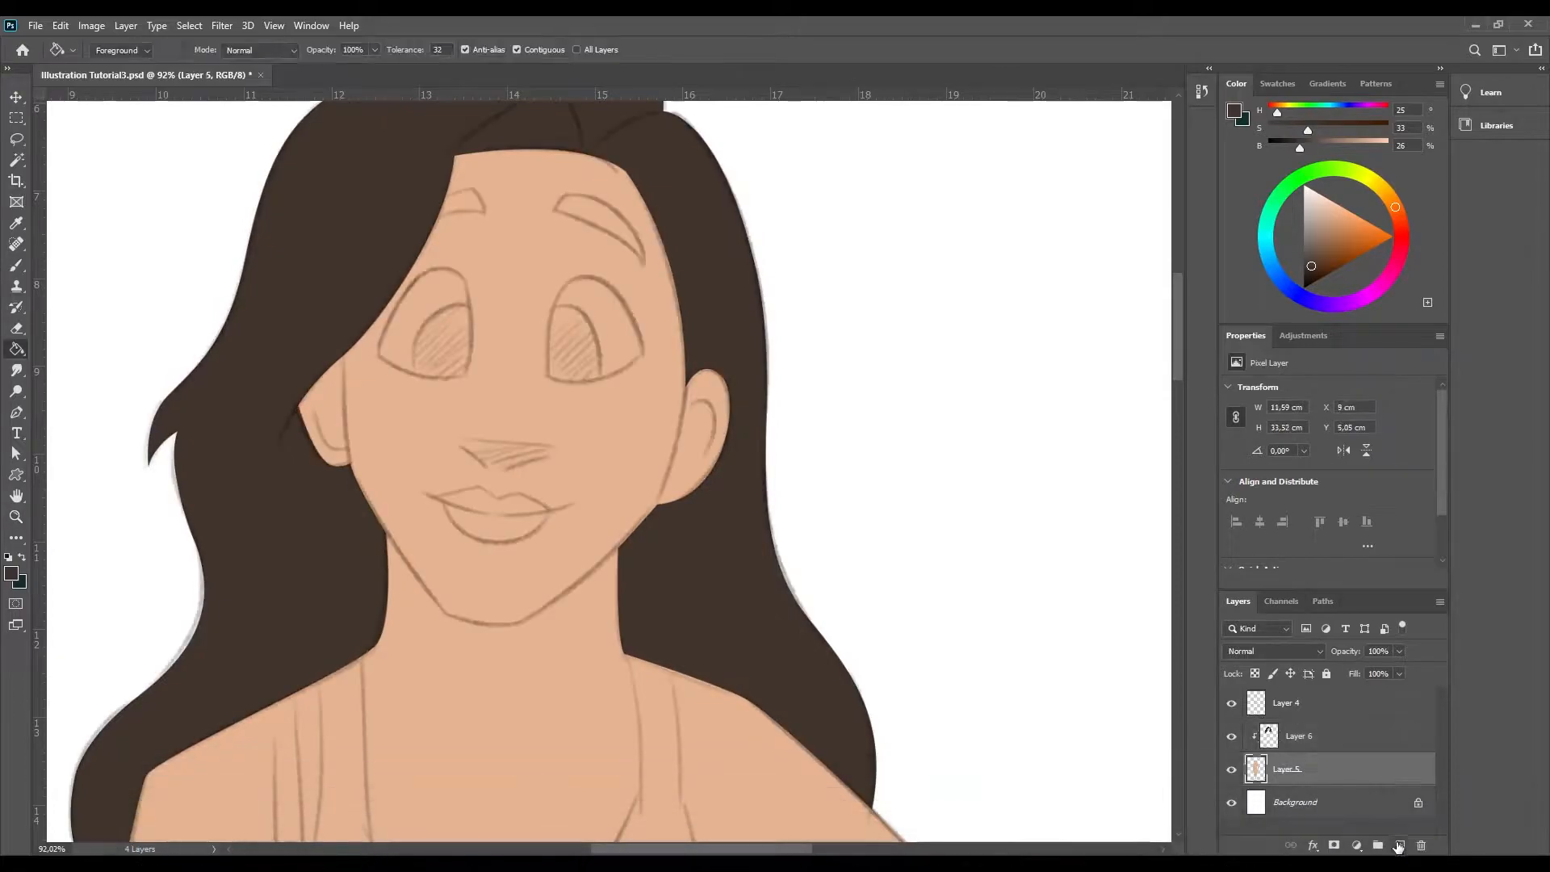
{"action": "key", "text": "p"}
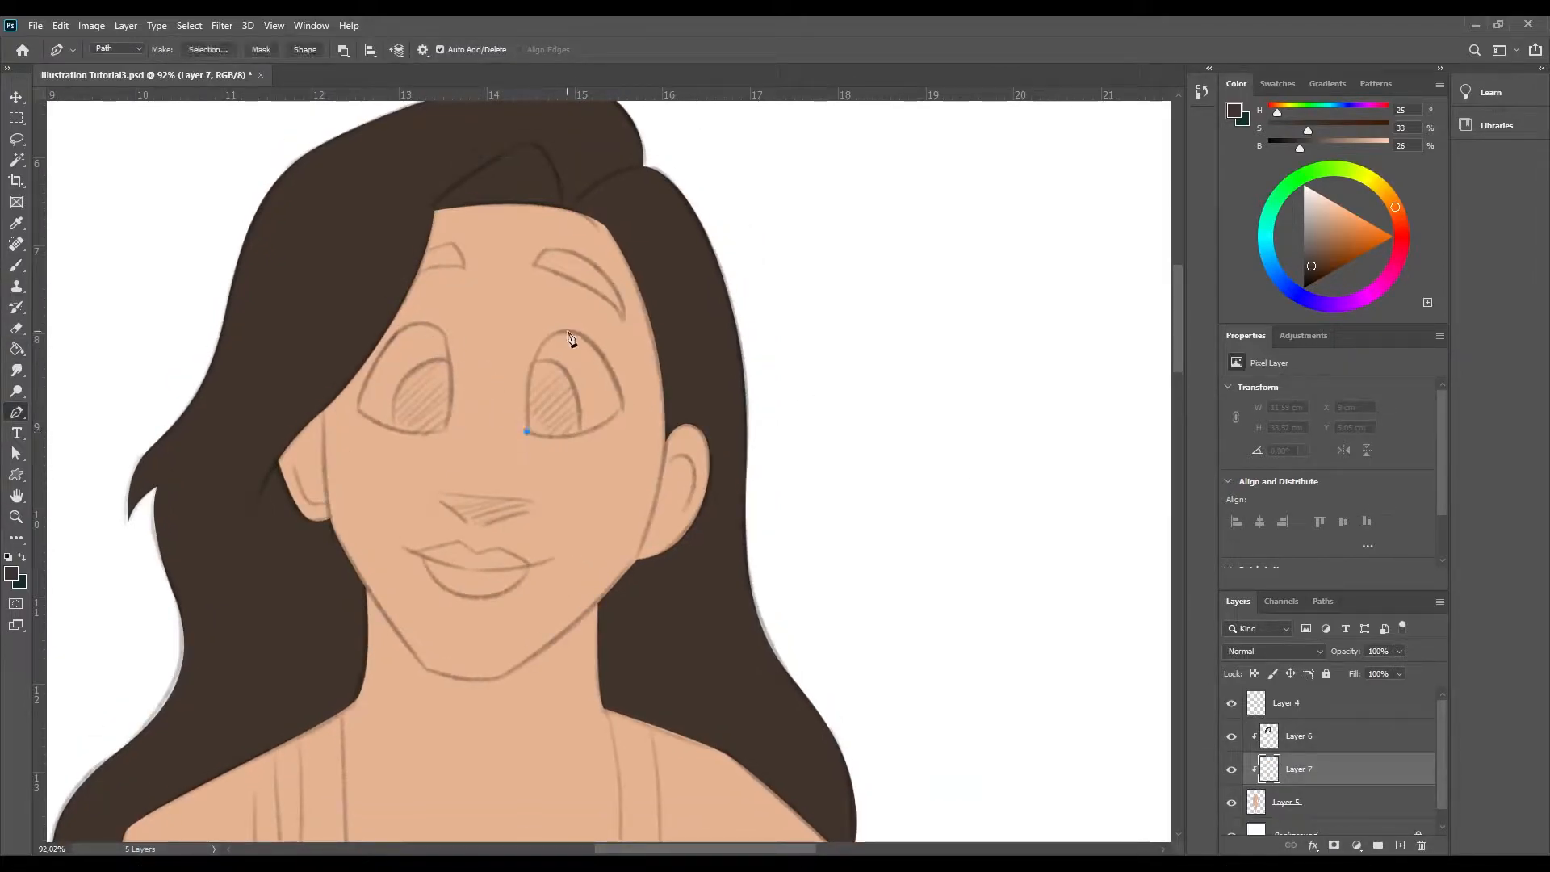
{"action": "left_click_drag", "start_coordinate": [615, 332], "coordinate": [615, 330]}
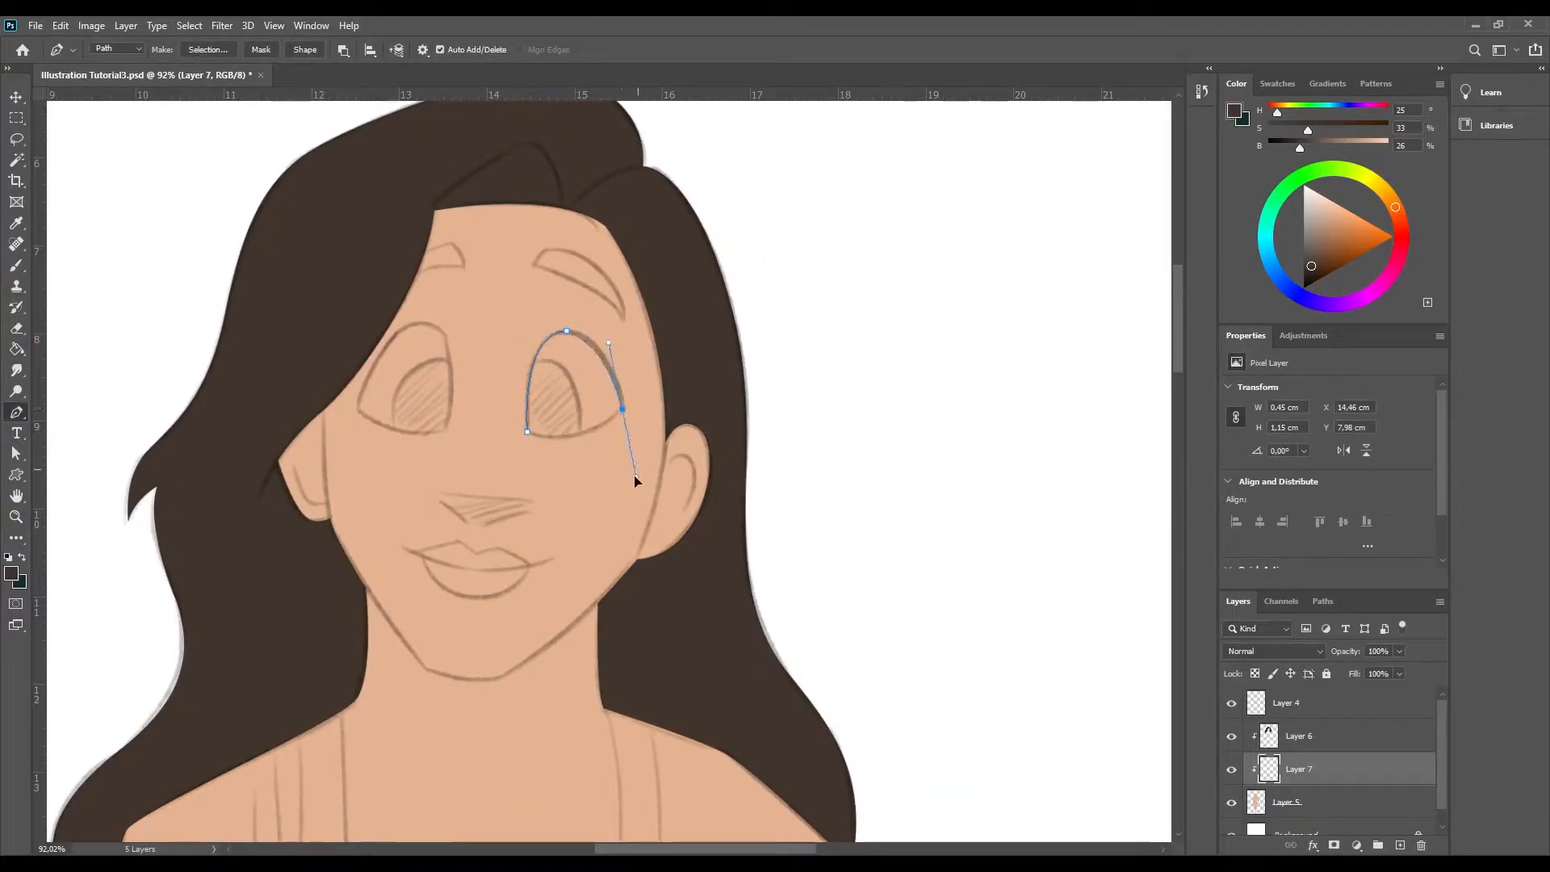
{"action": "key", "text": "Escape"}
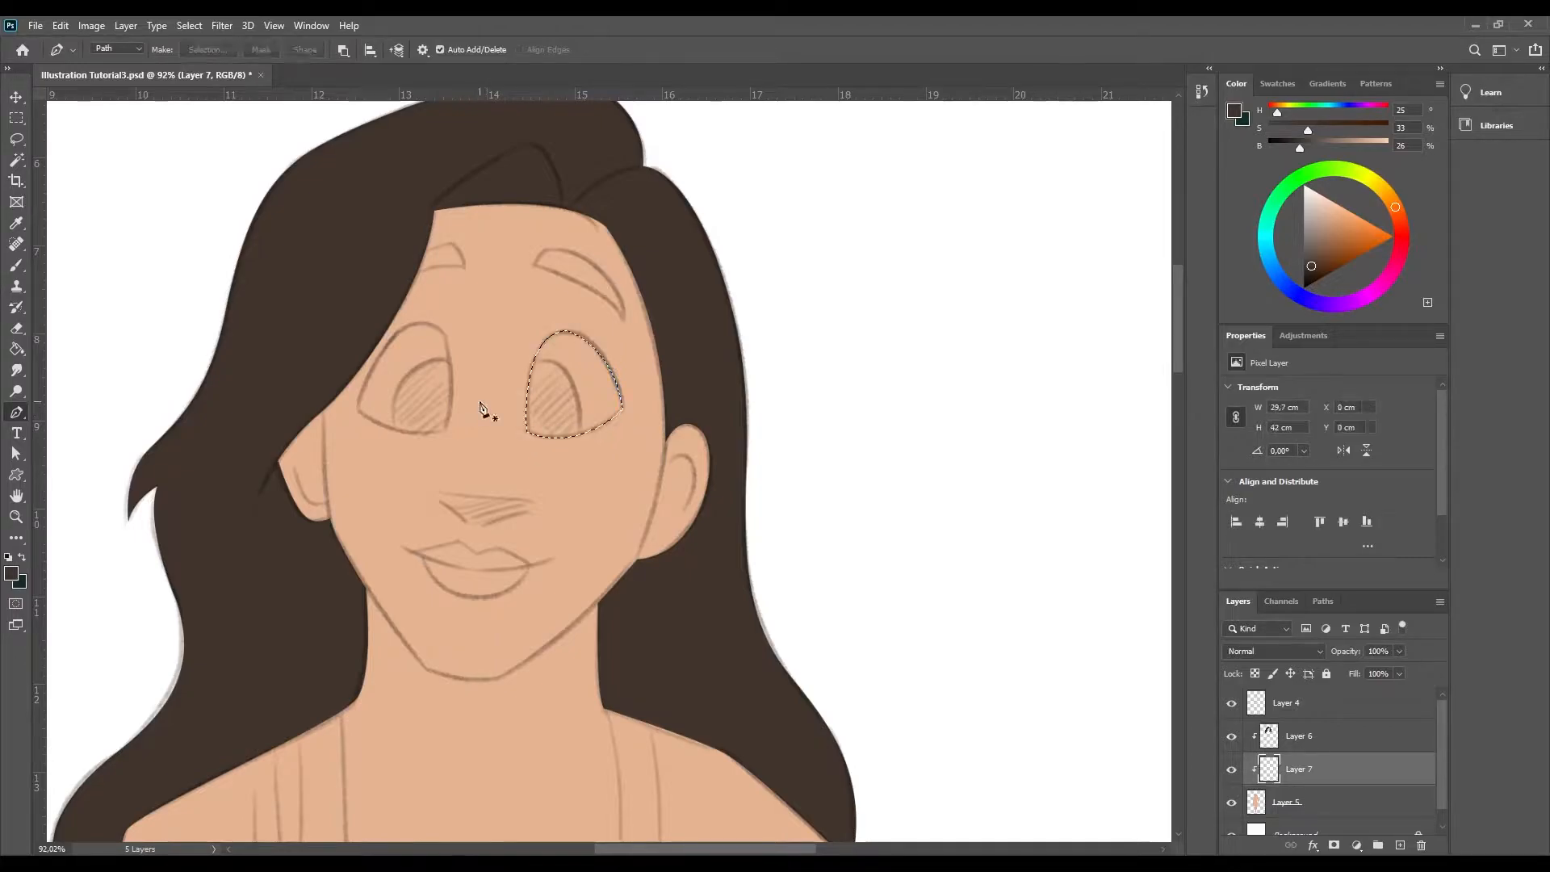
- Fill the right eye selection with off-white (H 25, S 11, B 91), deselect, and check it with the sketch hidden
{"action": "left_click", "coordinate": [1313, 199]}
{"action": "key", "text": "g"}
{"action": "left_click", "coordinate": [554, 419]}
{"action": "key", "text": "ctrl+d"}
{"action": "left_click", "coordinate": [1232, 703]}
{"action": "left_click", "coordinate": [1231, 704]}
- Add another clipped layer below the hair layer and outline the left eye with a Pen path as a selection
{"action": "left_click", "coordinate": [1400, 846]}
{"action": "key", "text": "p"}
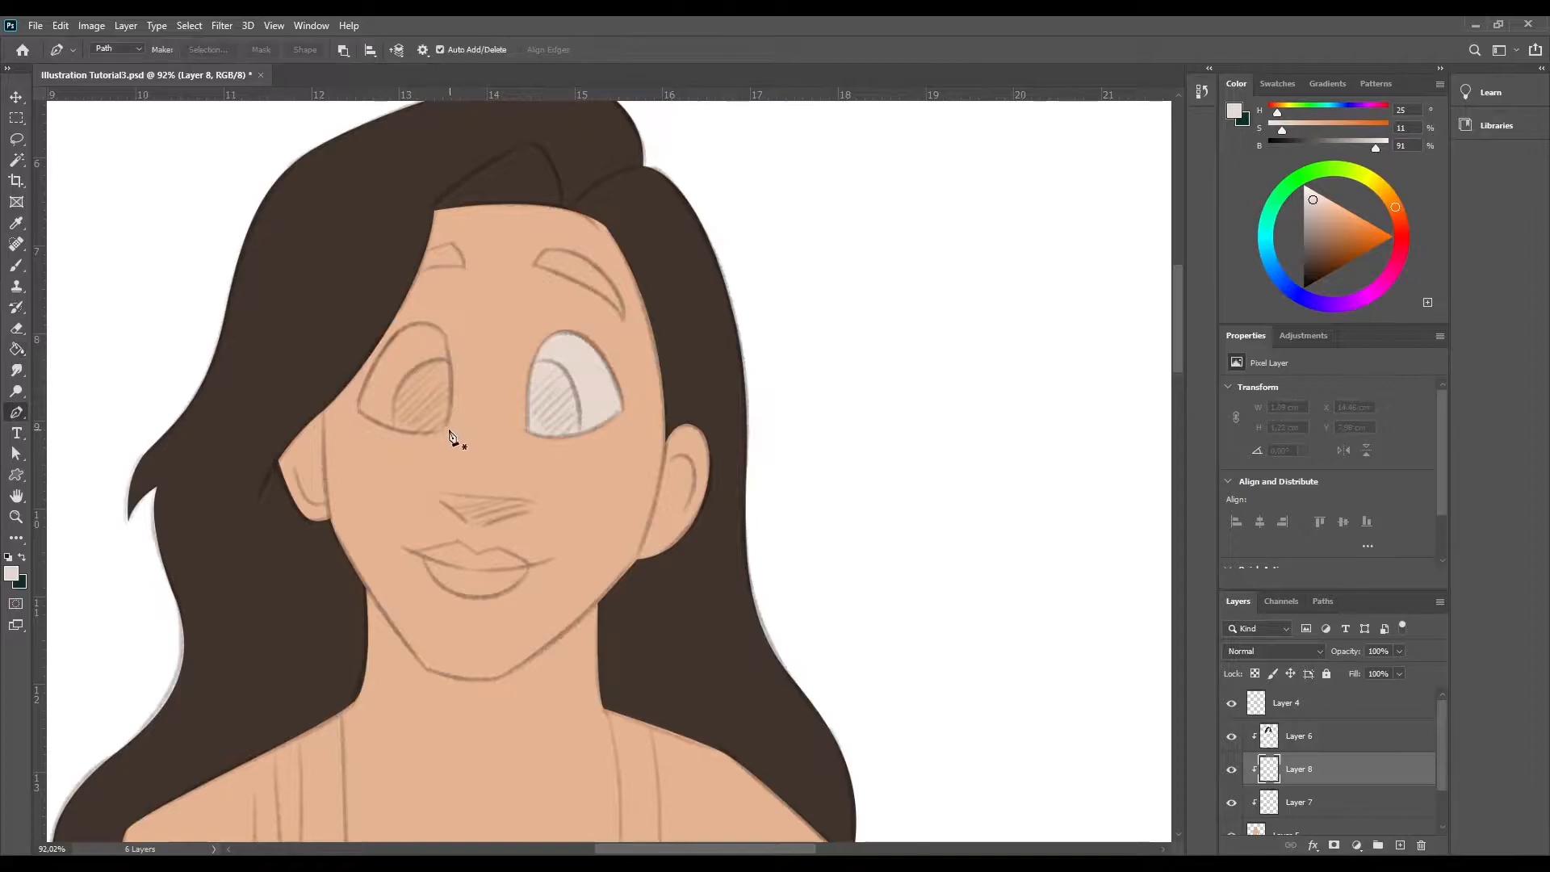
{"action": "left_click_drag", "start_coordinate": [390, 327], "coordinate": [390, 325]}
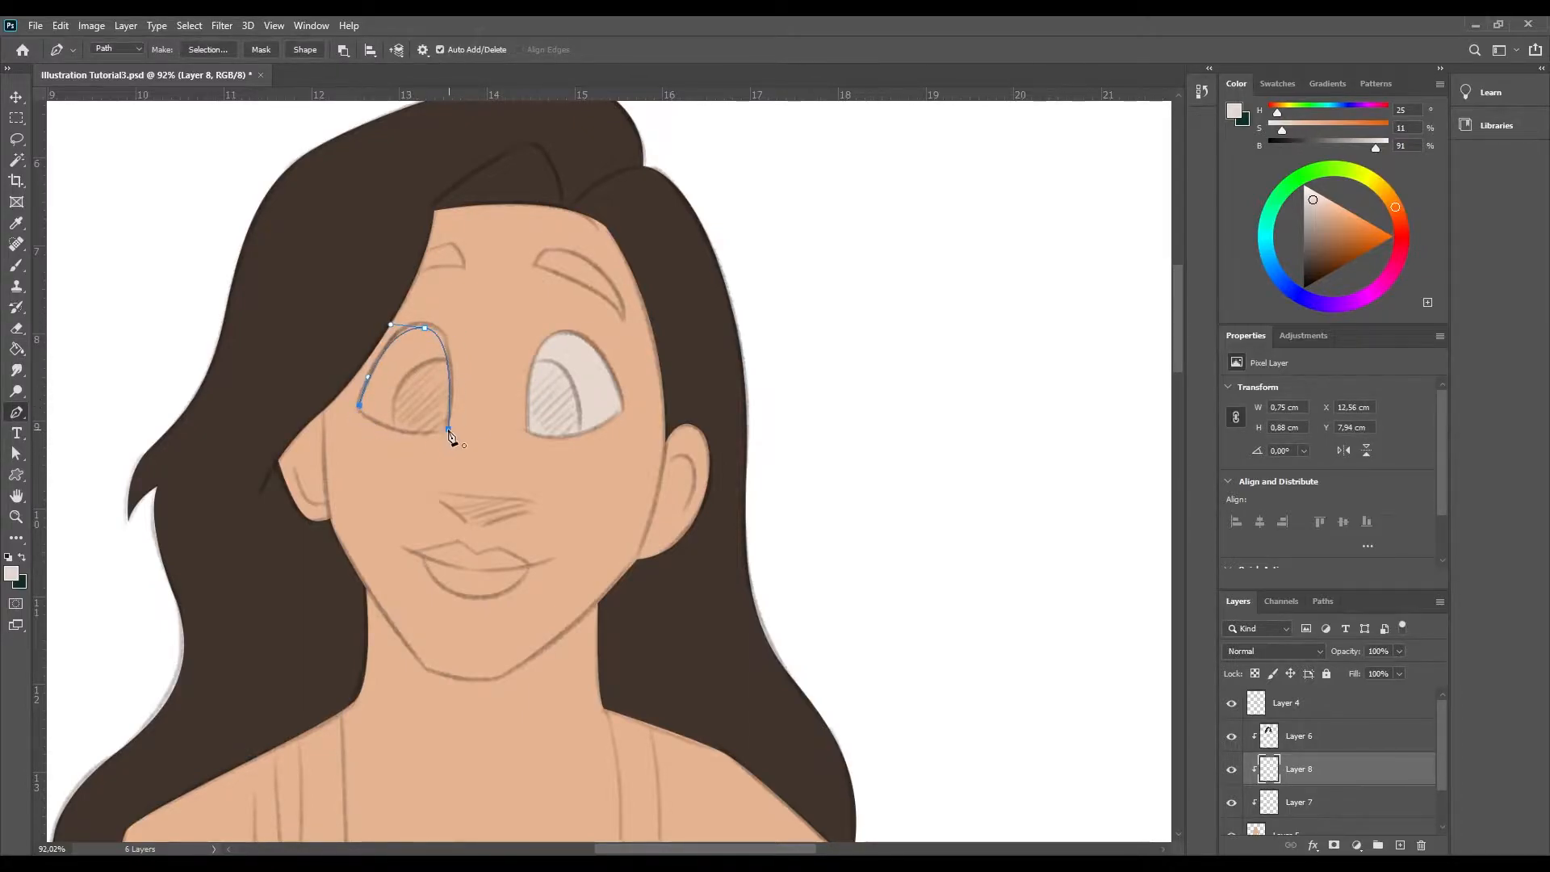
{"action": "key", "text": "ctrl+Return"}
- Fill the left eye selection with the same off-white, deselect, and check it with the sketch hidden
{"action": "key", "text": "g"}
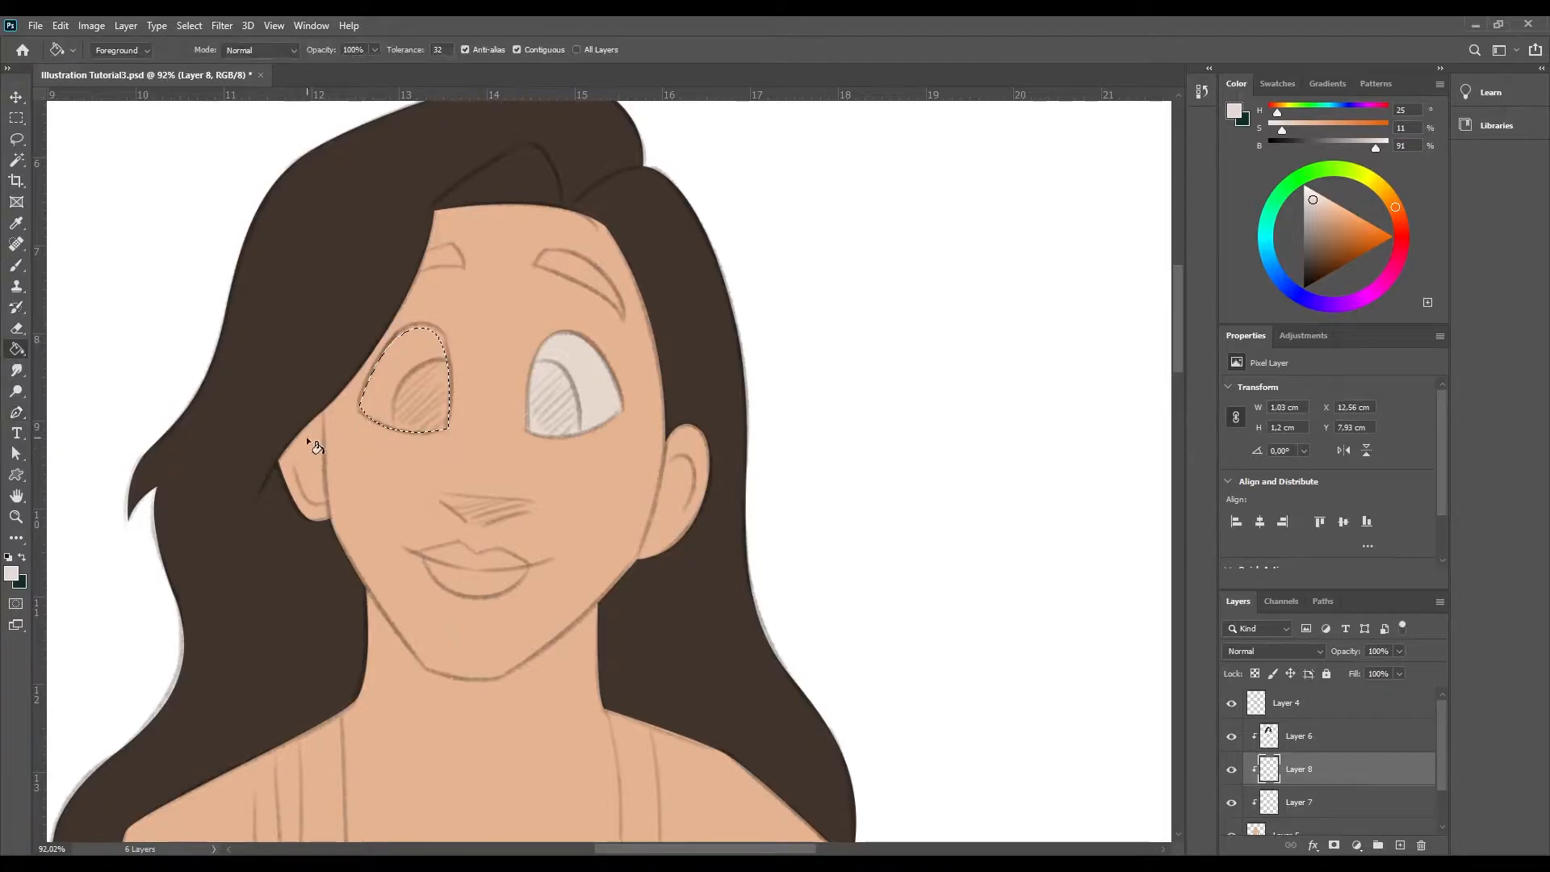
{"action": "left_click", "coordinate": [408, 408]}
{"action": "key", "text": "ctrl+d"}
{"action": "left_click", "coordinate": [1231, 703]}
{"action": "left_click", "coordinate": [1231, 703]}
- On a new clipped layer above the eye whites, draw an elliptical selection over the left iris and fill it with black
{"action": "left_click", "coordinate": [1400, 846]}
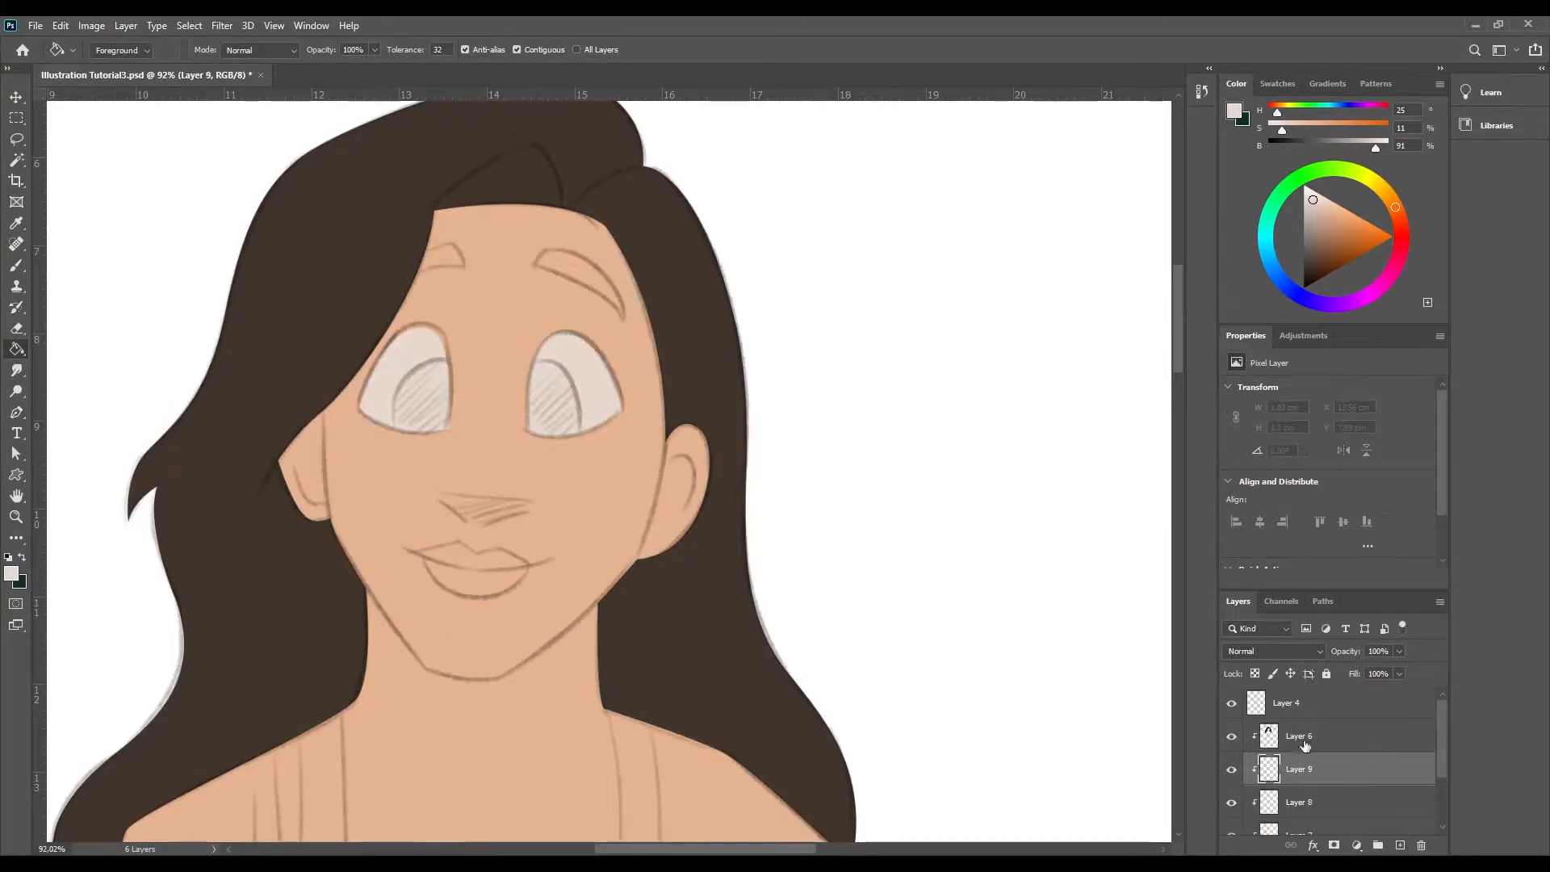
{"action": "left_click", "coordinate": [16, 141]}
{"action": "left_click", "coordinate": [19, 120]}
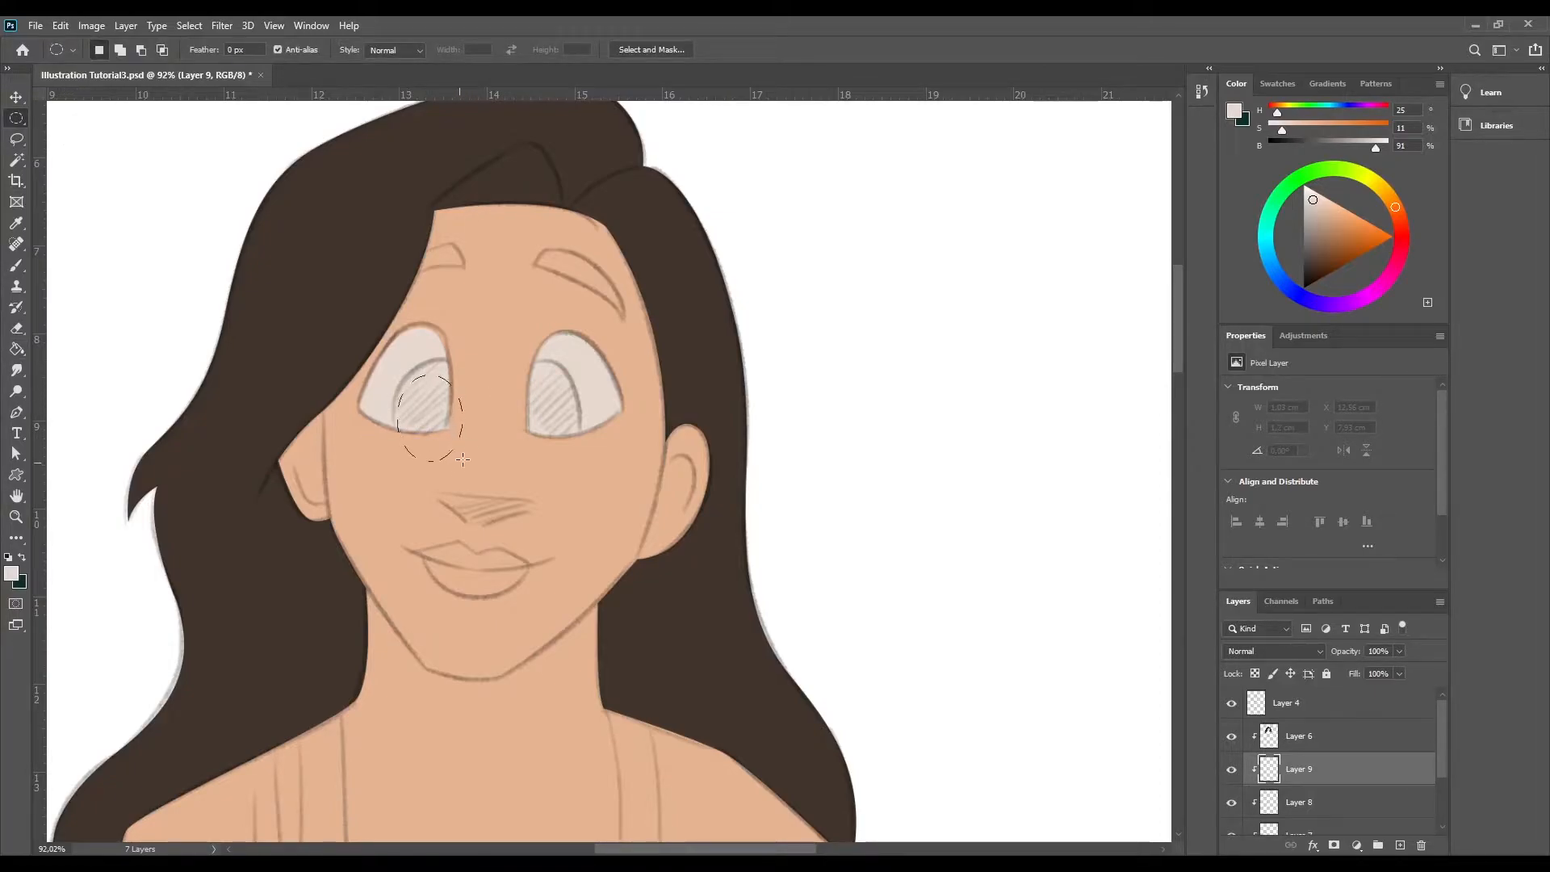
{"action": "left_click_drag", "start_coordinate": [465, 449], "coordinate": [466, 443]}
{"action": "left_click_drag", "start_coordinate": [1306, 243], "coordinate": [1304, 287]}
{"action": "key", "text": "g"}
{"action": "left_click", "coordinate": [428, 393]}
- Rotate the black ellipse about 11.5° to fit the sketched left iris and apply the transformation
{"action": "key", "text": "ctrl+t"}
{"action": "left_click_drag", "start_coordinate": [491, 334], "coordinate": [501, 347]}
{"action": "key", "text": "Return"}
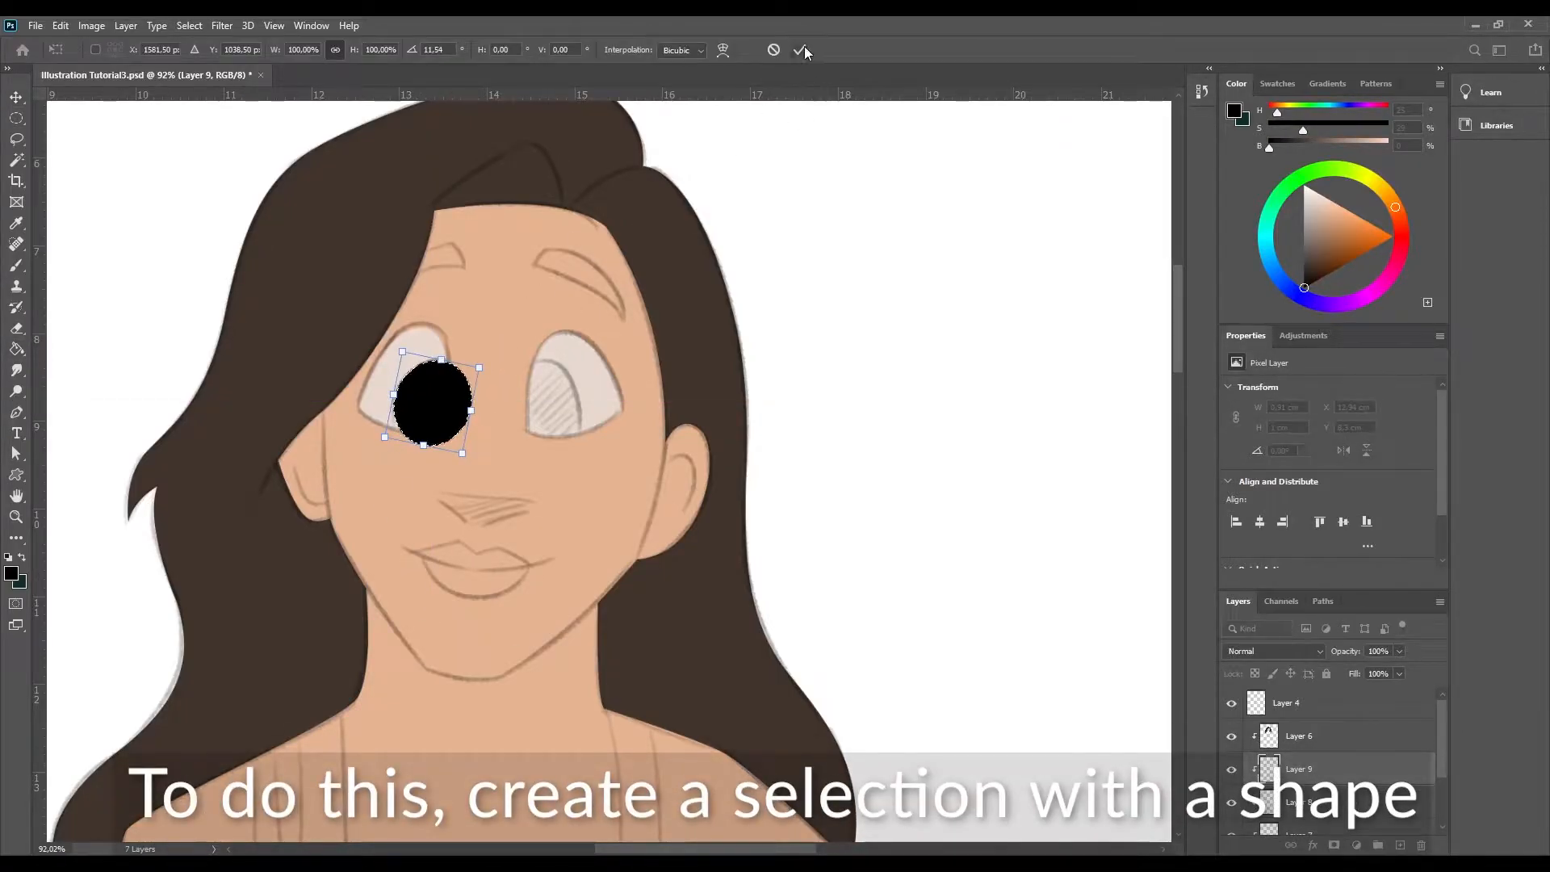
{"action": "left_click", "coordinate": [800, 50]}
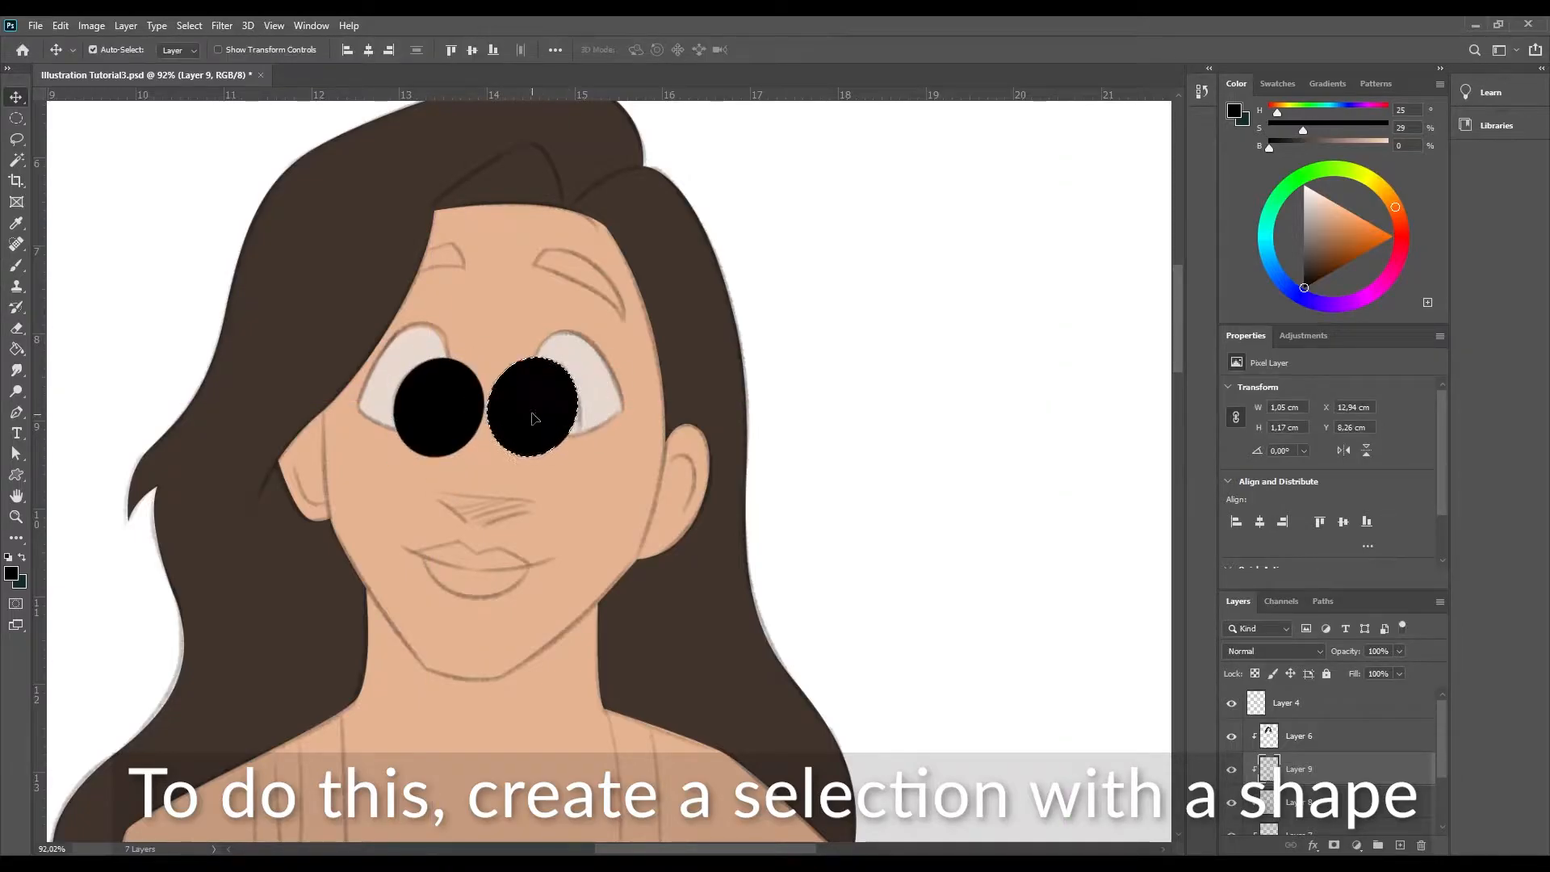
- Place the copied black ellipse over the right iris, rotate it to match the eye, and apply the transformation
{"action": "left_click_drag", "start_coordinate": [533, 418], "coordinate": [540, 424]}
{"action": "key", "text": "ctrl+t"}
{"action": "left_click_drag", "start_coordinate": [541, 583], "coordinate": [611, 569]}
{"action": "left_click_drag", "start_coordinate": [550, 440], "coordinate": [550, 433]}
{"action": "key", "text": "Return"}
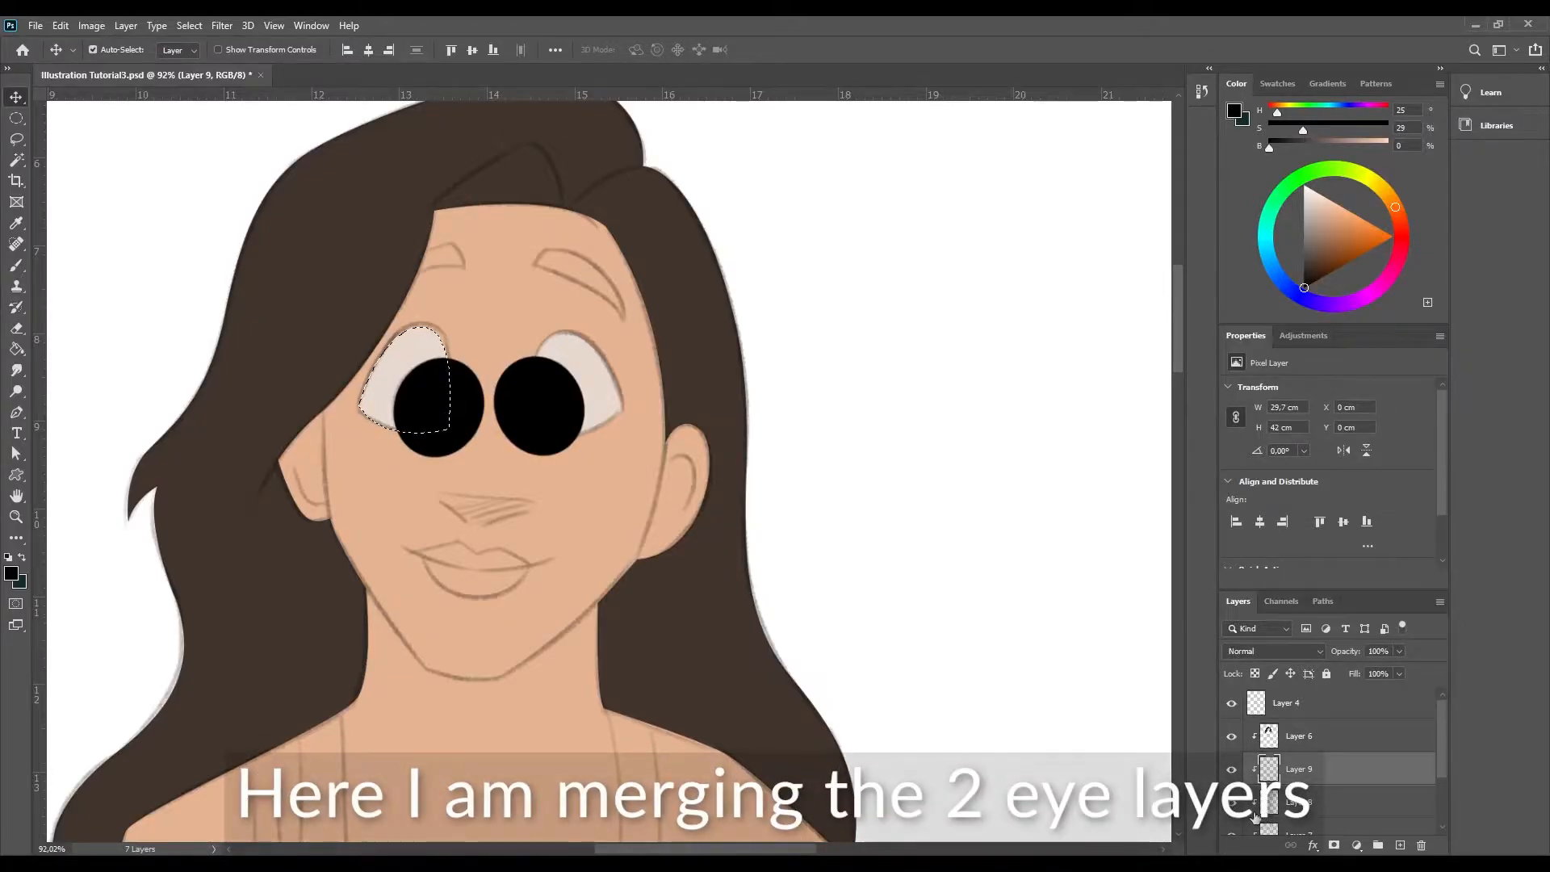
- Clear the selection around the left eye and merge the two eye-white layers into one
{"action": "scroll", "coordinate": [1399, 804], "scroll_direction": "down", "scroll_amount": 1}
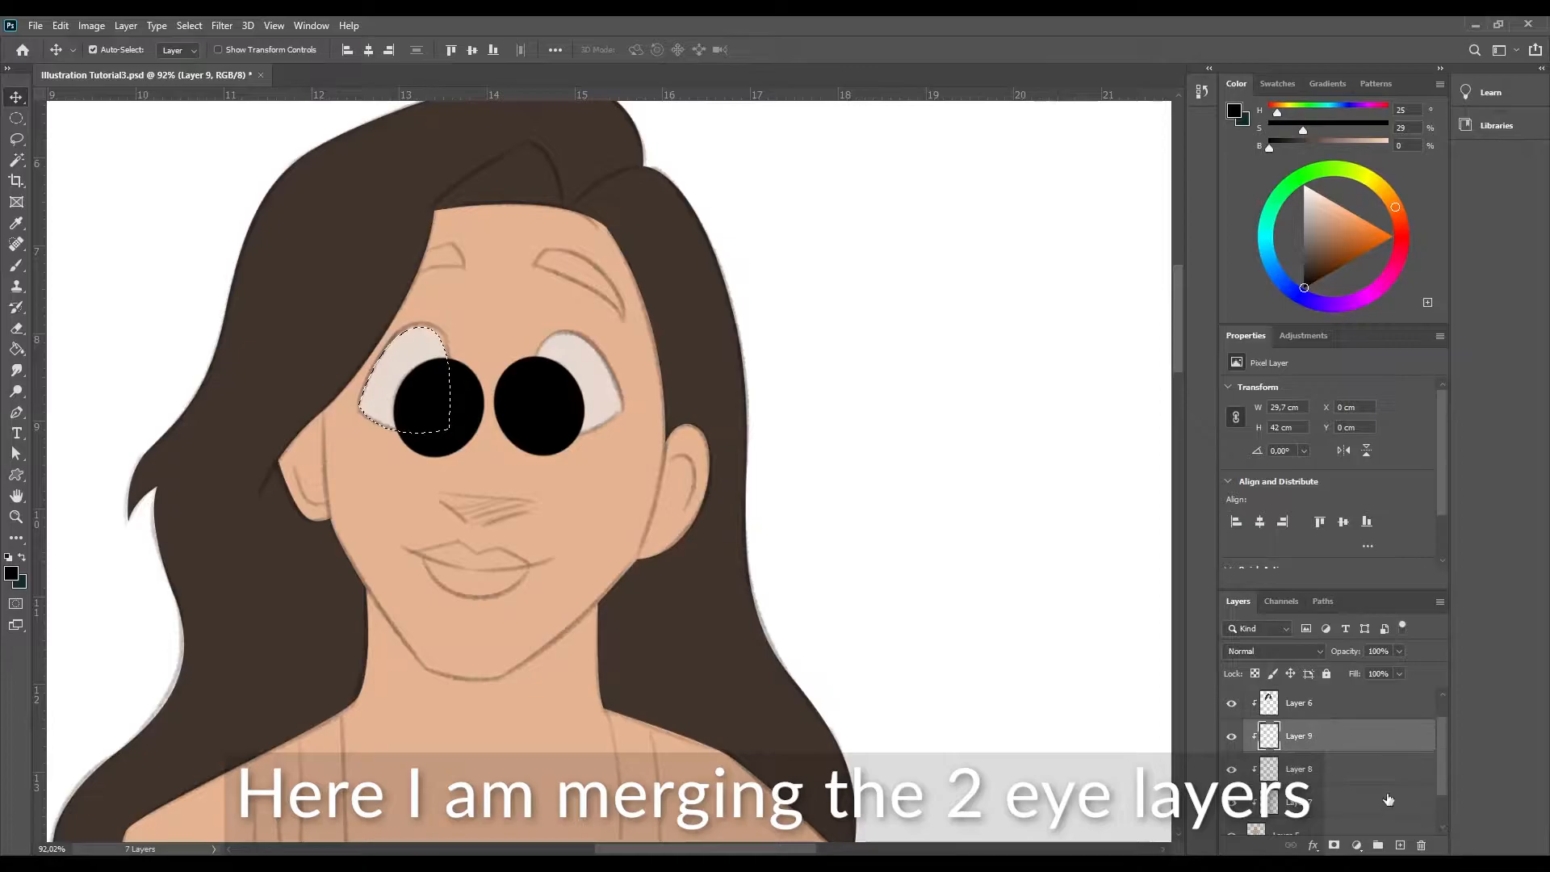
{"action": "left_click", "coordinate": [1231, 769]}
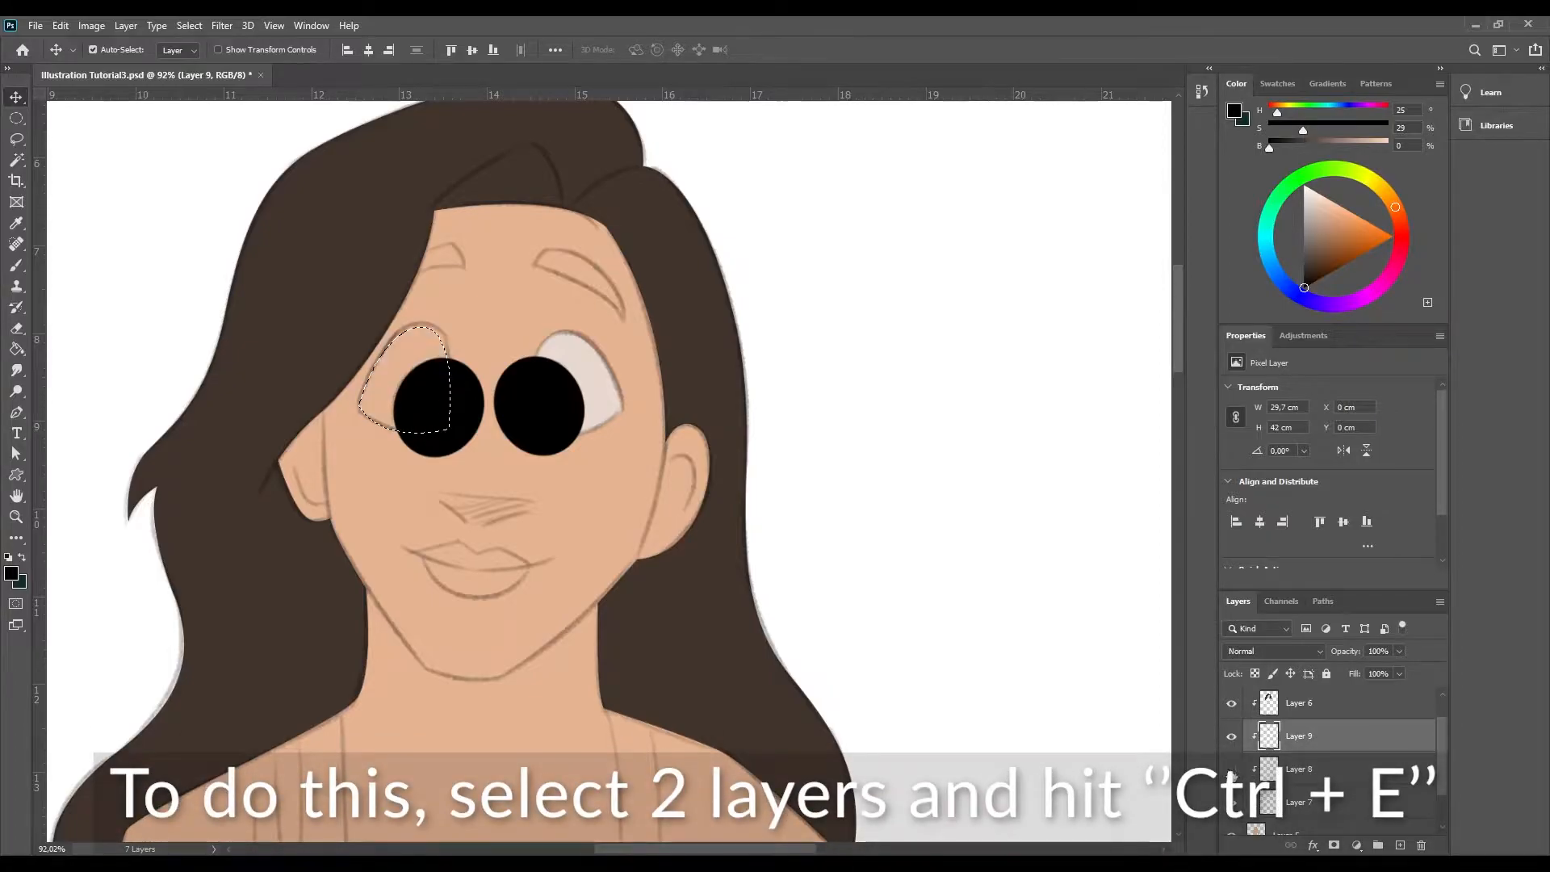
{"action": "left_click", "coordinate": [1230, 769]}
{"action": "key", "text": "ctrl+d"}
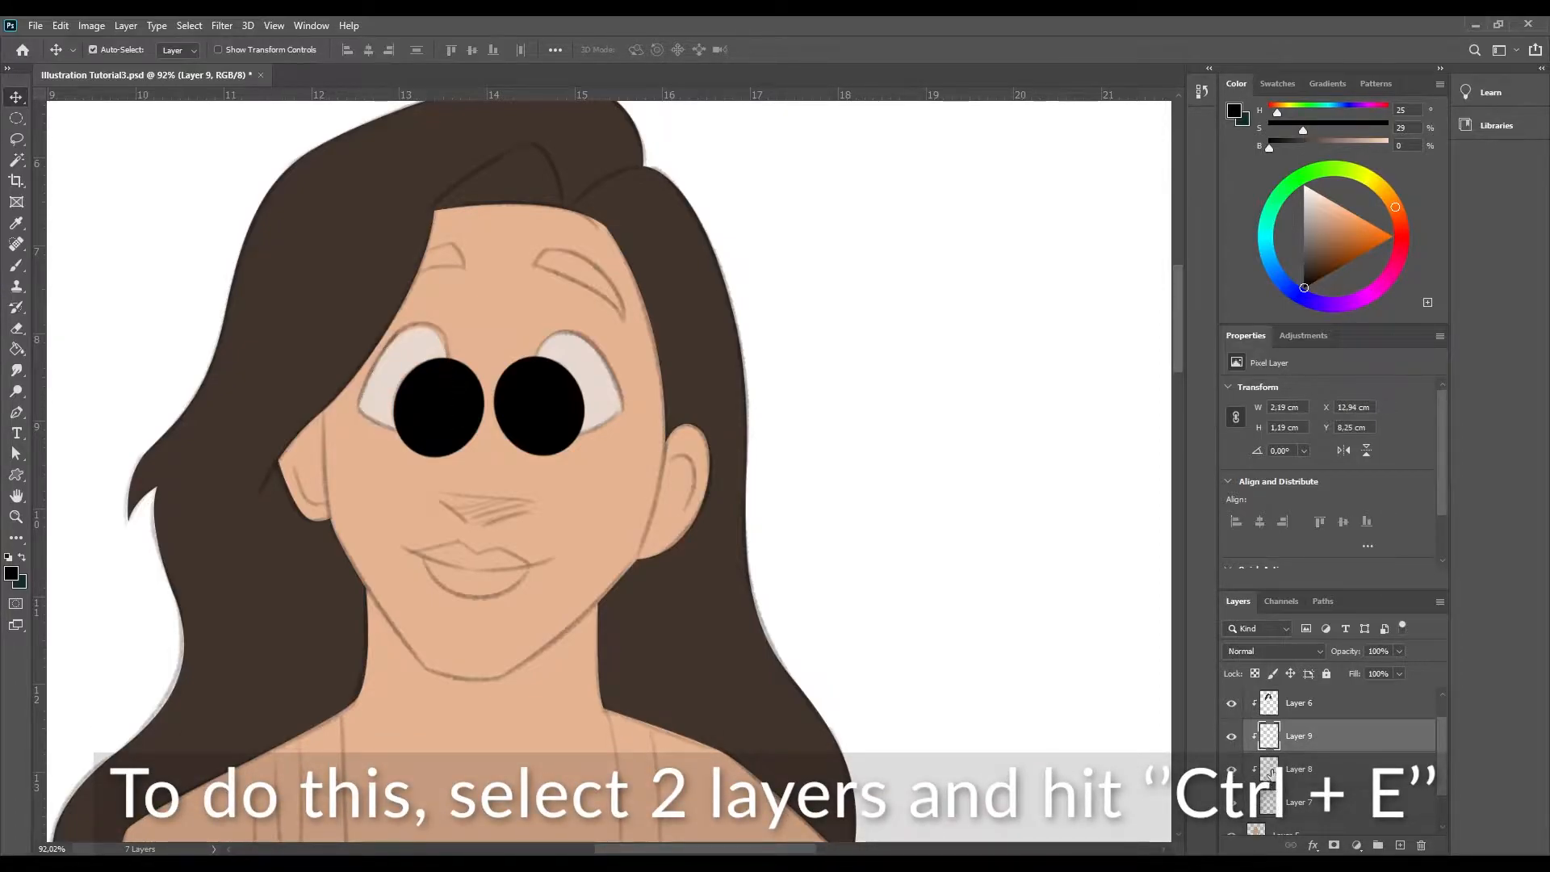
{"action": "left_click", "coordinate": [1269, 772]}
{"action": "left_click", "coordinate": [1271, 816], "text": "ctrl"}
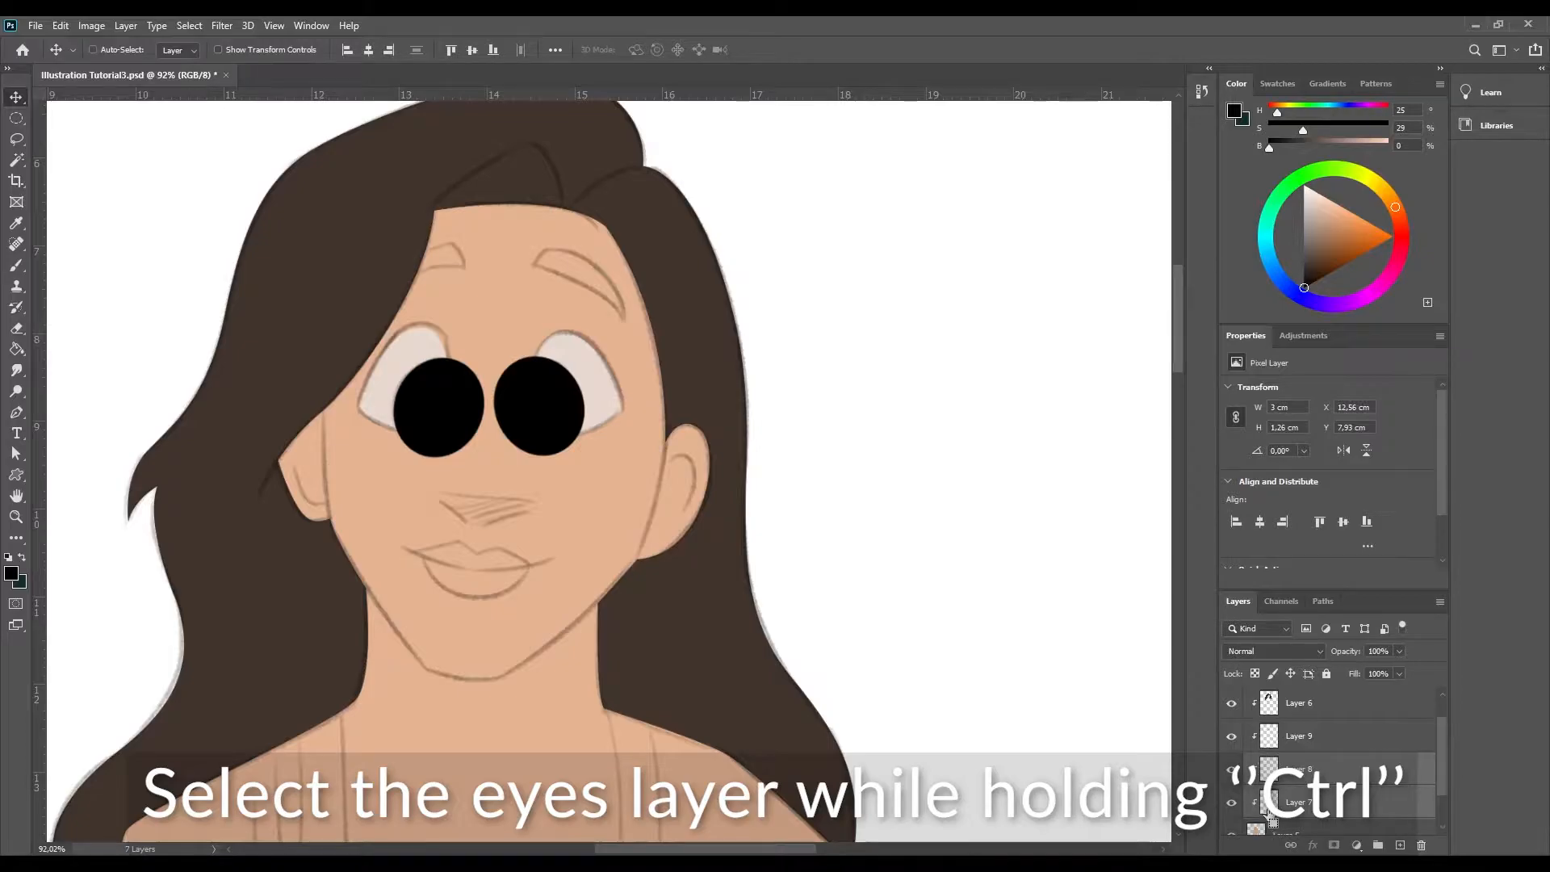
{"action": "key", "text": "ctrl+e"}
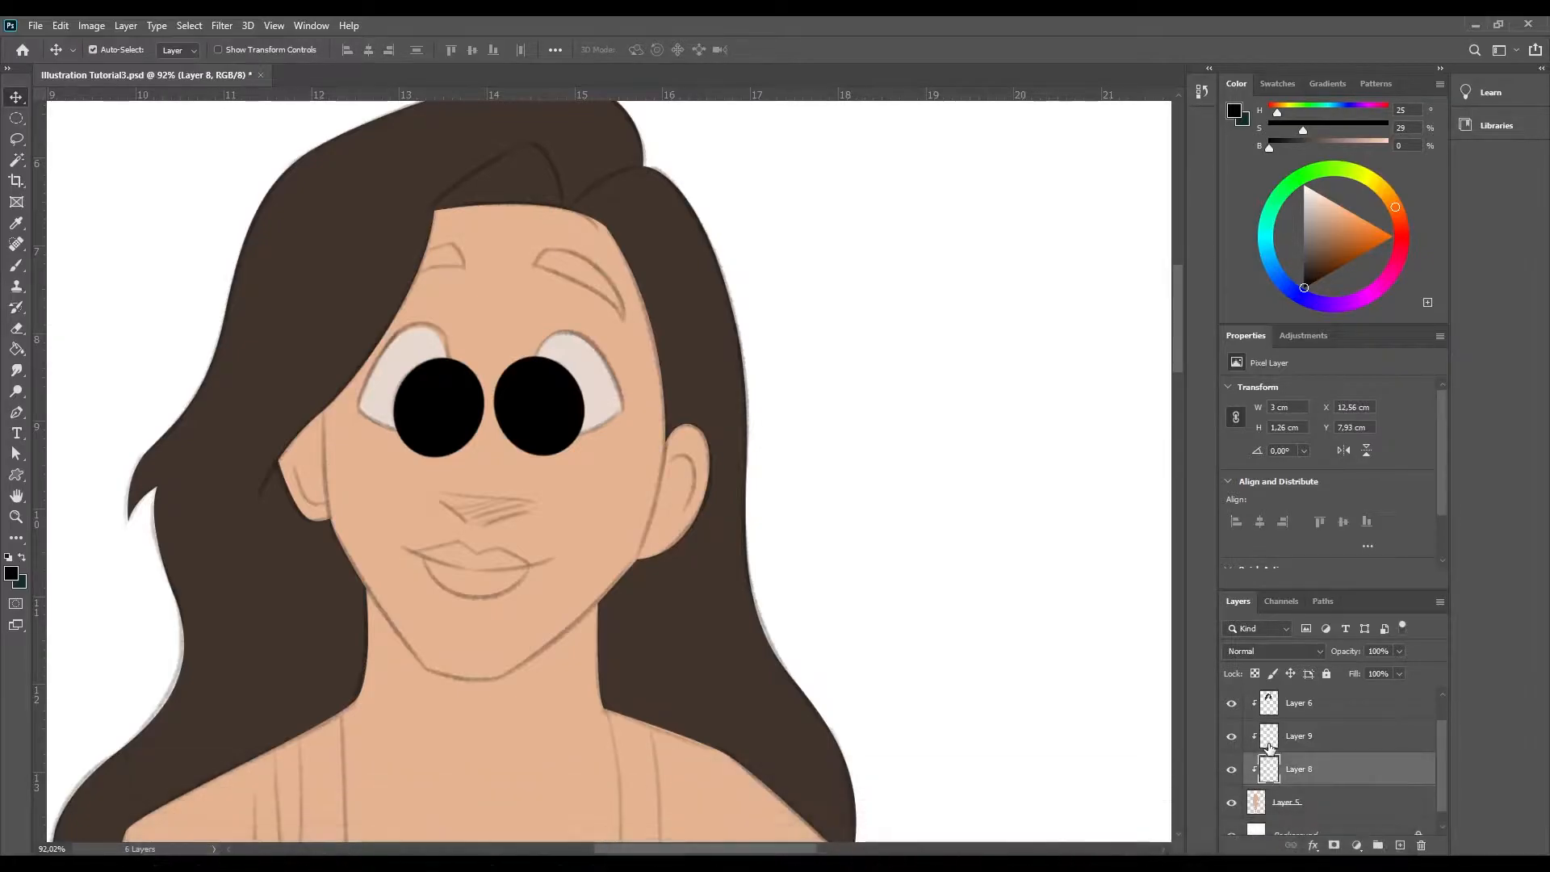
- Trim the black iris circles to the eye shapes by deleting everything outside the merged eye whites' selection, and deselect
{"action": "left_click", "coordinate": [1270, 739]}
{"action": "left_click", "coordinate": [1270, 771], "text": "ctrl"}
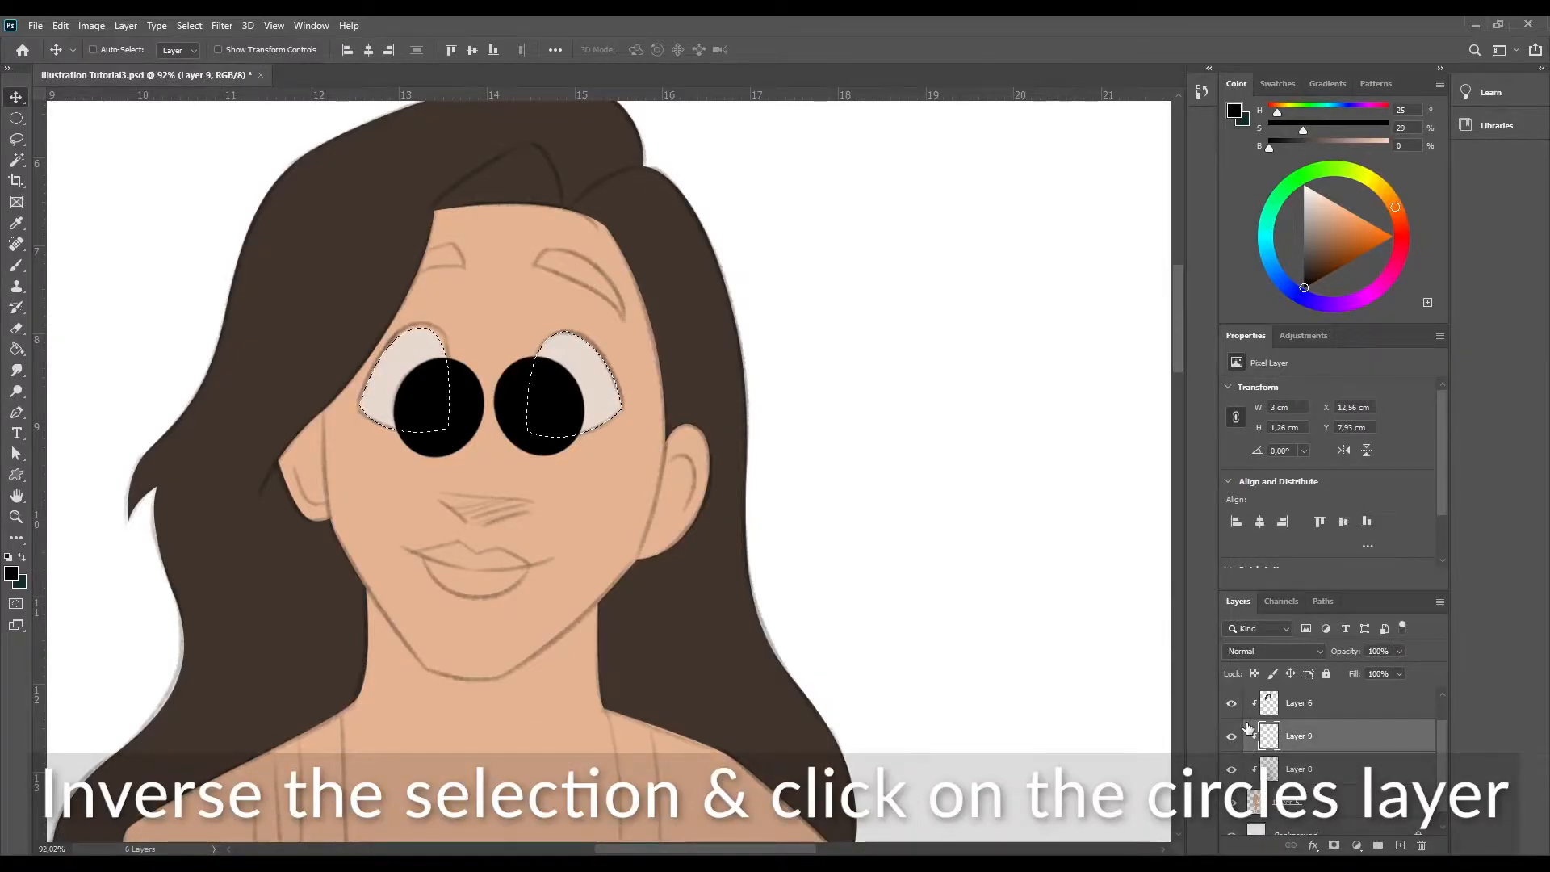
{"action": "key", "text": "ctrl+shift+i"}
{"action": "key", "text": "Delete"}
{"action": "key", "text": "ctrl+d"}
{"action": "left_click_drag", "start_coordinate": [682, 452], "coordinate": [683, 482]}
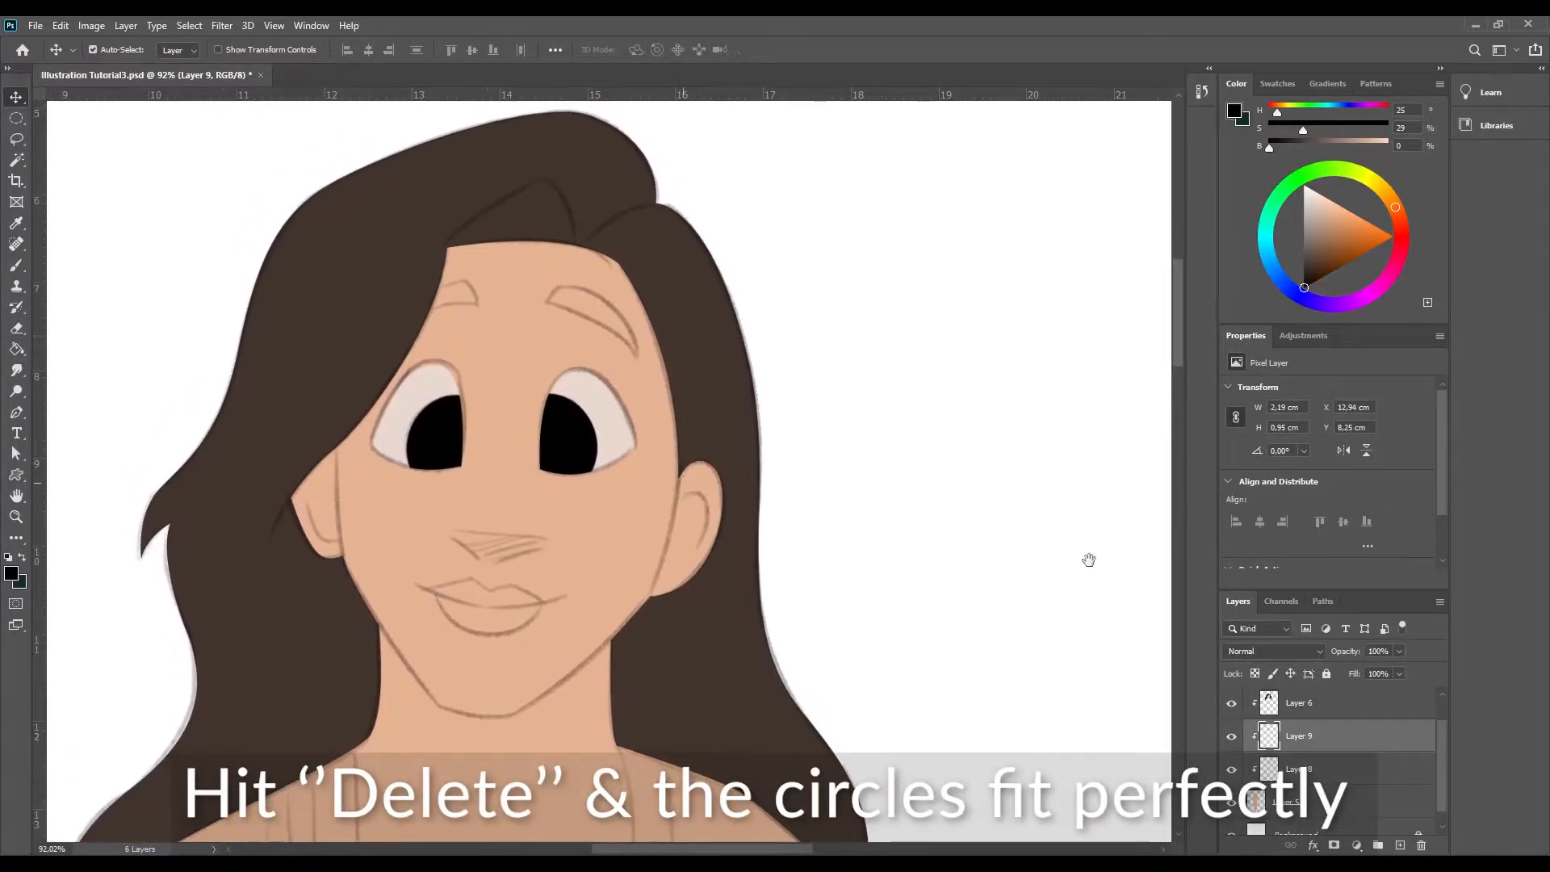
- On a new clipped layer above the irises, outline the sketched eyebrows with the Pen tool for a dark brown fill
{"action": "left_click", "coordinate": [1400, 845]}
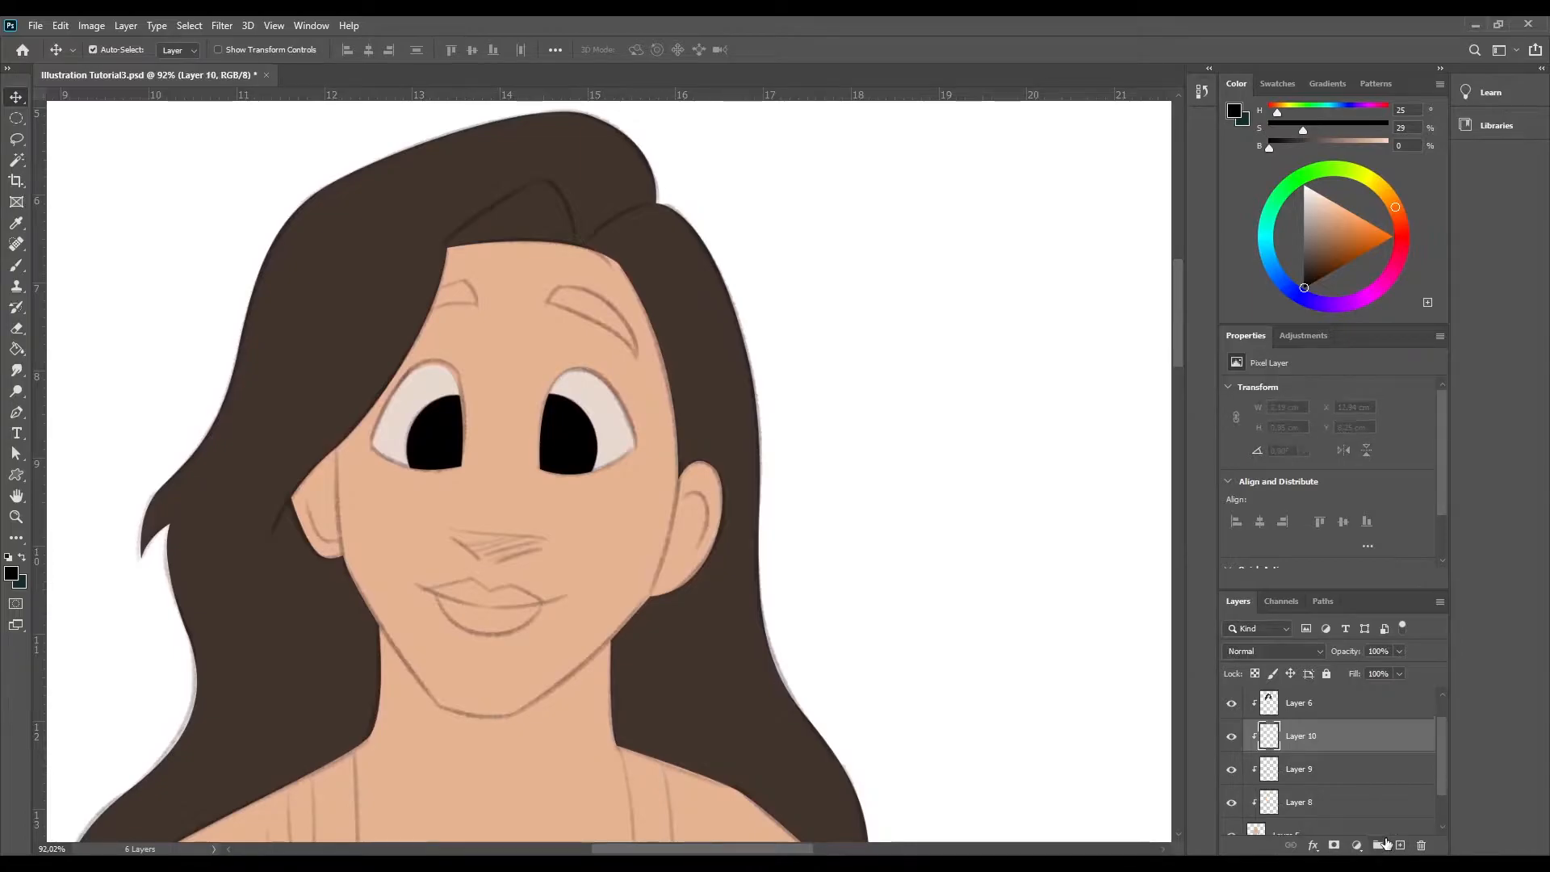
{"action": "key", "text": "p"}
{"action": "left_click", "coordinate": [548, 302]}
{"action": "left_click_drag", "start_coordinate": [635, 355], "coordinate": [646, 368]}
{"action": "left_click", "coordinate": [635, 355], "text": "alt"}
{"action": "left_click_drag", "start_coordinate": [561, 286], "coordinate": [453, 276]}
{"action": "left_click", "coordinate": [561, 285], "text": "alt"}
{"action": "left_click", "coordinate": [548, 301]}
{"action": "left_click", "coordinate": [477, 303]}
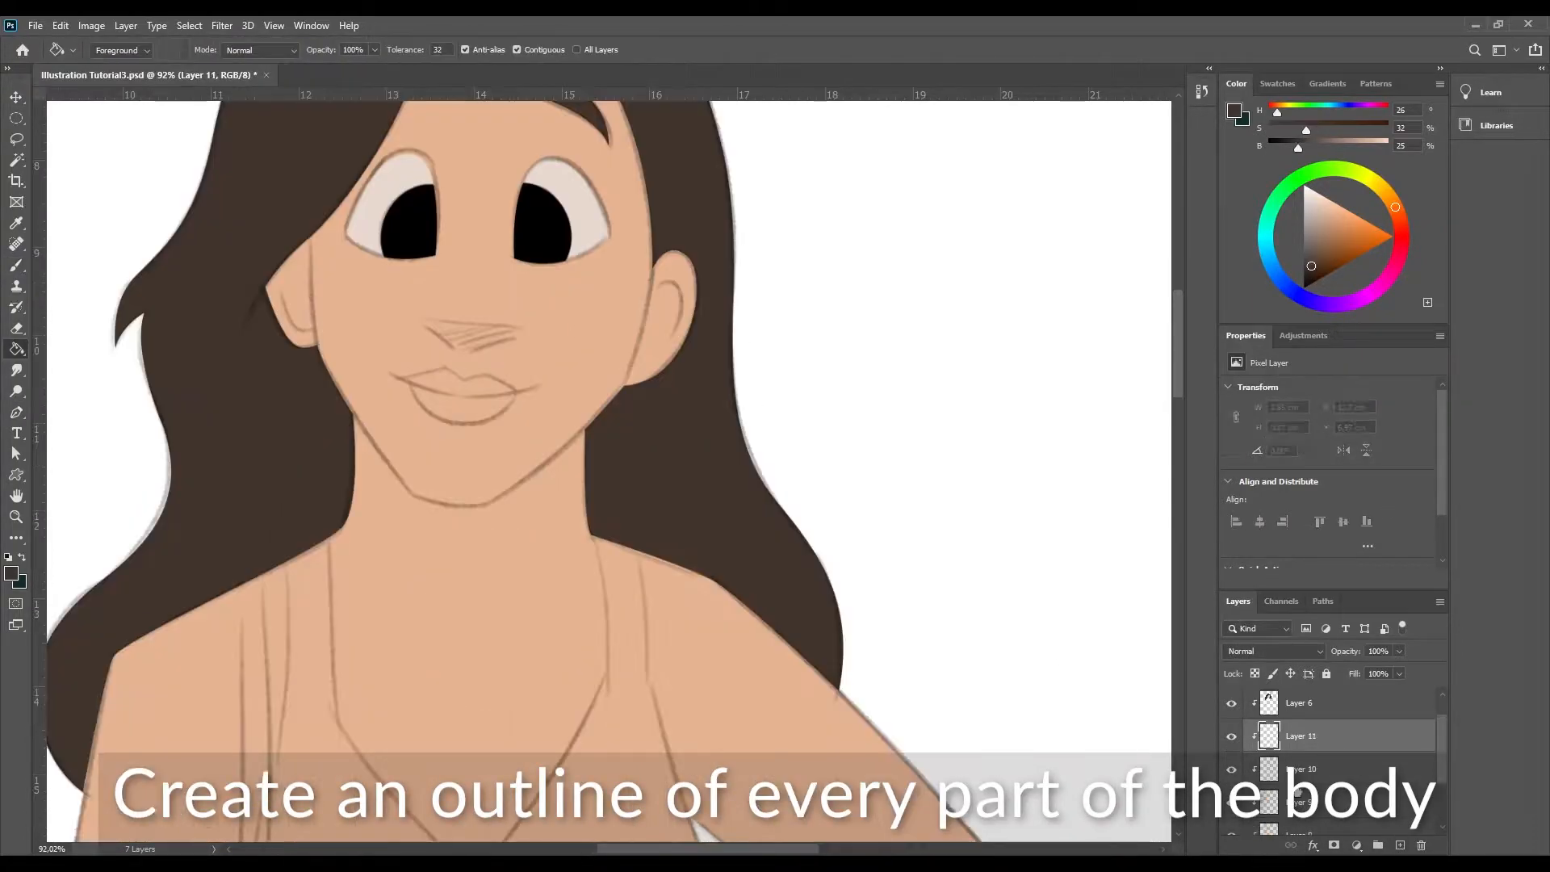
- On a separate clipped layer, outline the lips with the Pen tool, convert the path to a selection and color it muted red
{"action": "left_click", "coordinate": [406, 379]}
{"action": "left_click", "coordinate": [448, 369]}
{"action": "left_click", "coordinate": [465, 380]}
{"action": "left_click", "coordinate": [486, 374]}
{"action": "left_click_drag", "start_coordinate": [518, 391], "coordinate": [539, 387]}
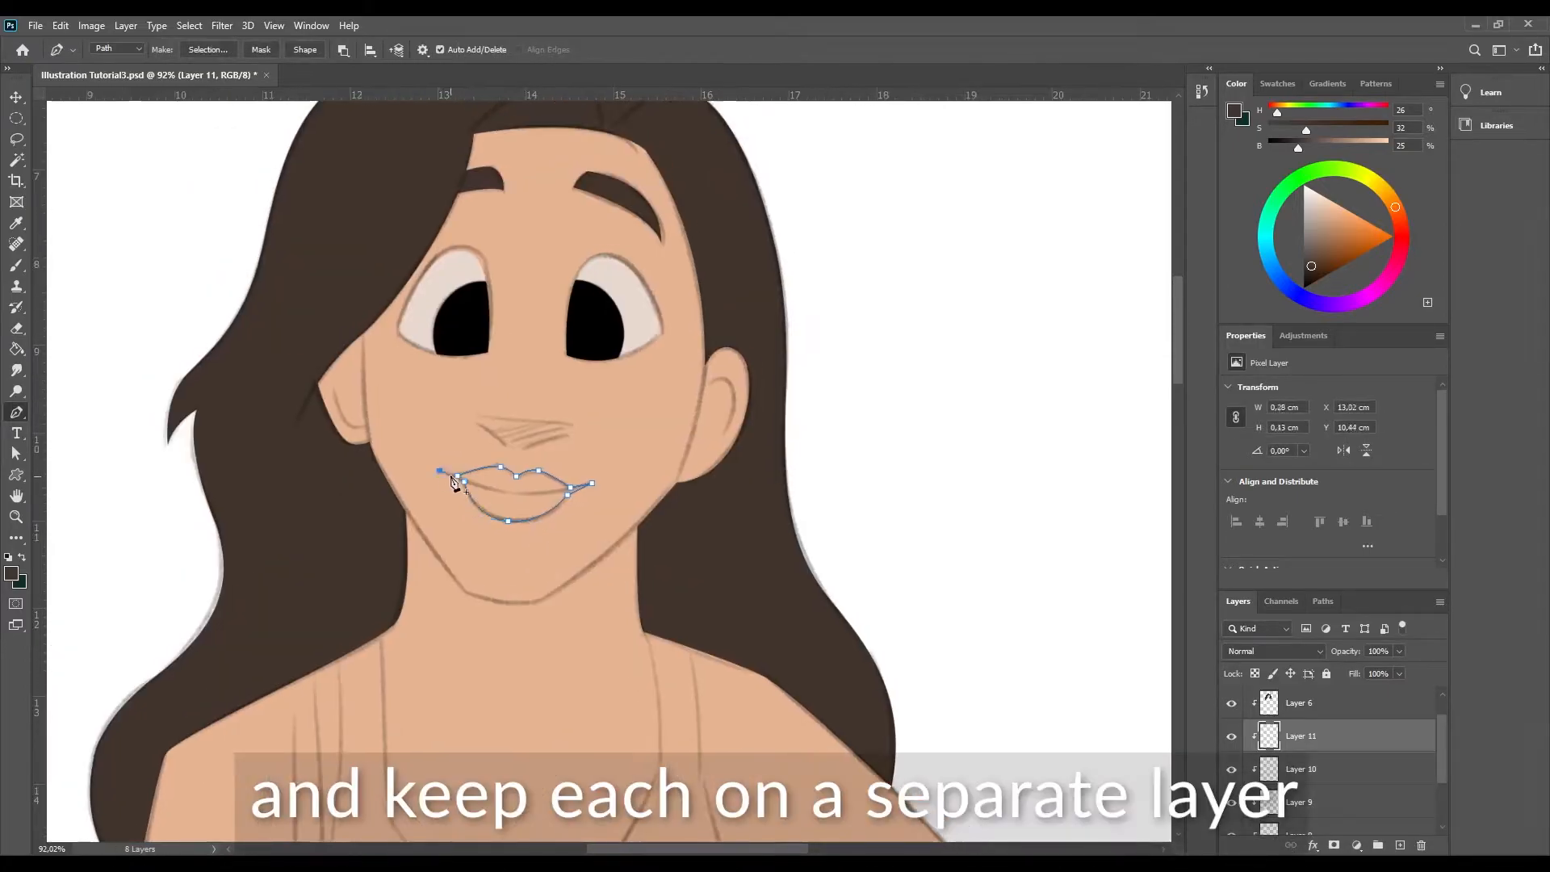
{"action": "key", "text": "ctrl+Return"}
{"action": "key", "text": "b"}
{"action": "left_click", "coordinate": [1338, 220]}
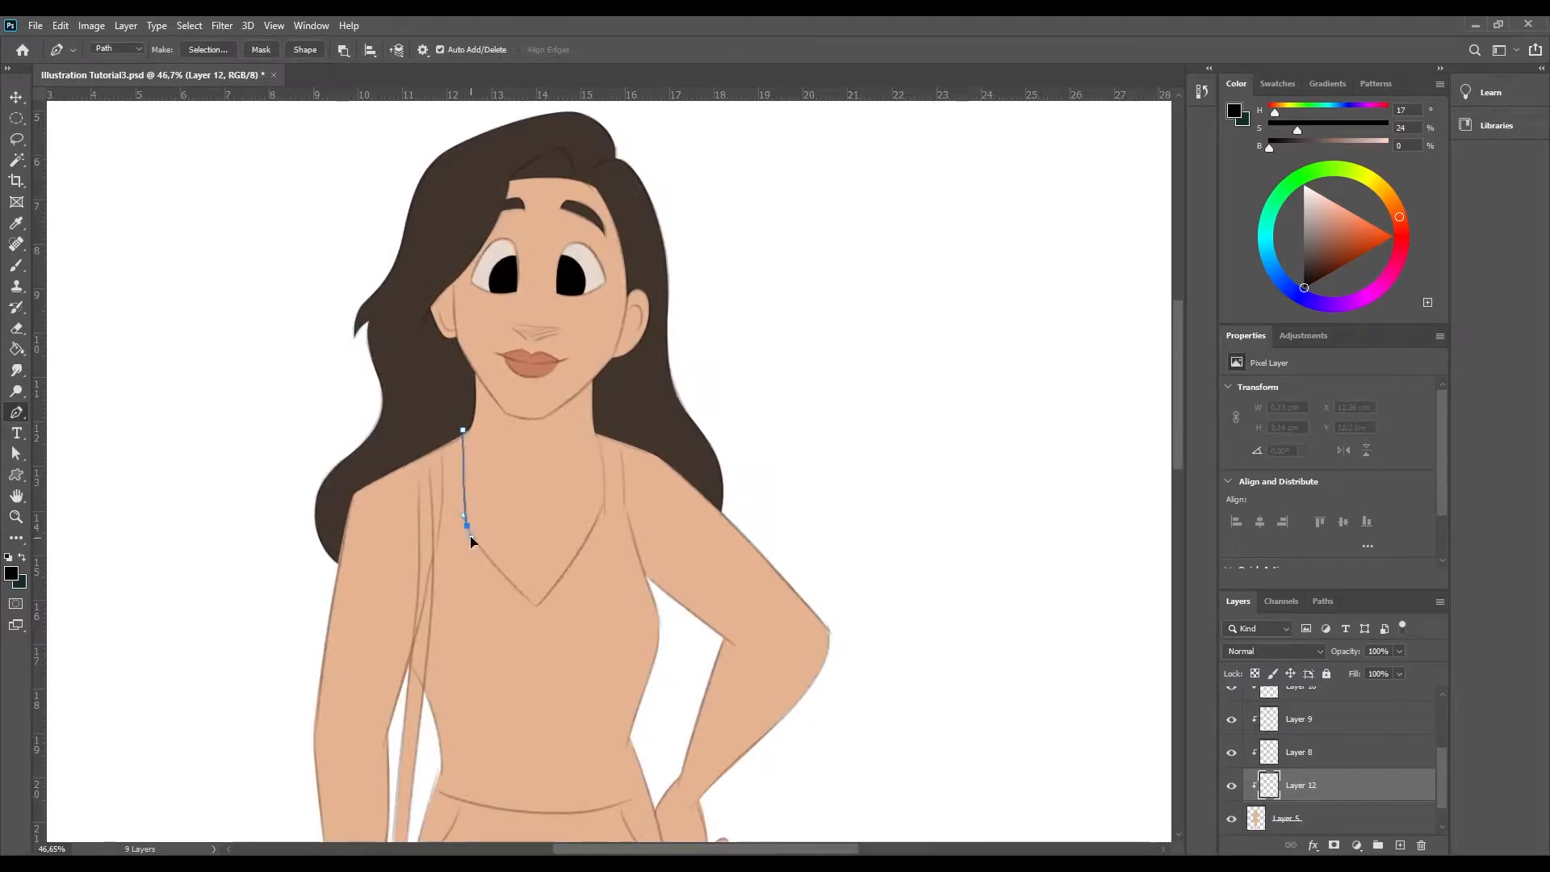
- Outline the tank top with the Pen tool on its own clipped layer and fill the selection with pale pink
{"action": "left_click_drag", "start_coordinate": [536, 604], "coordinate": [569, 628]}
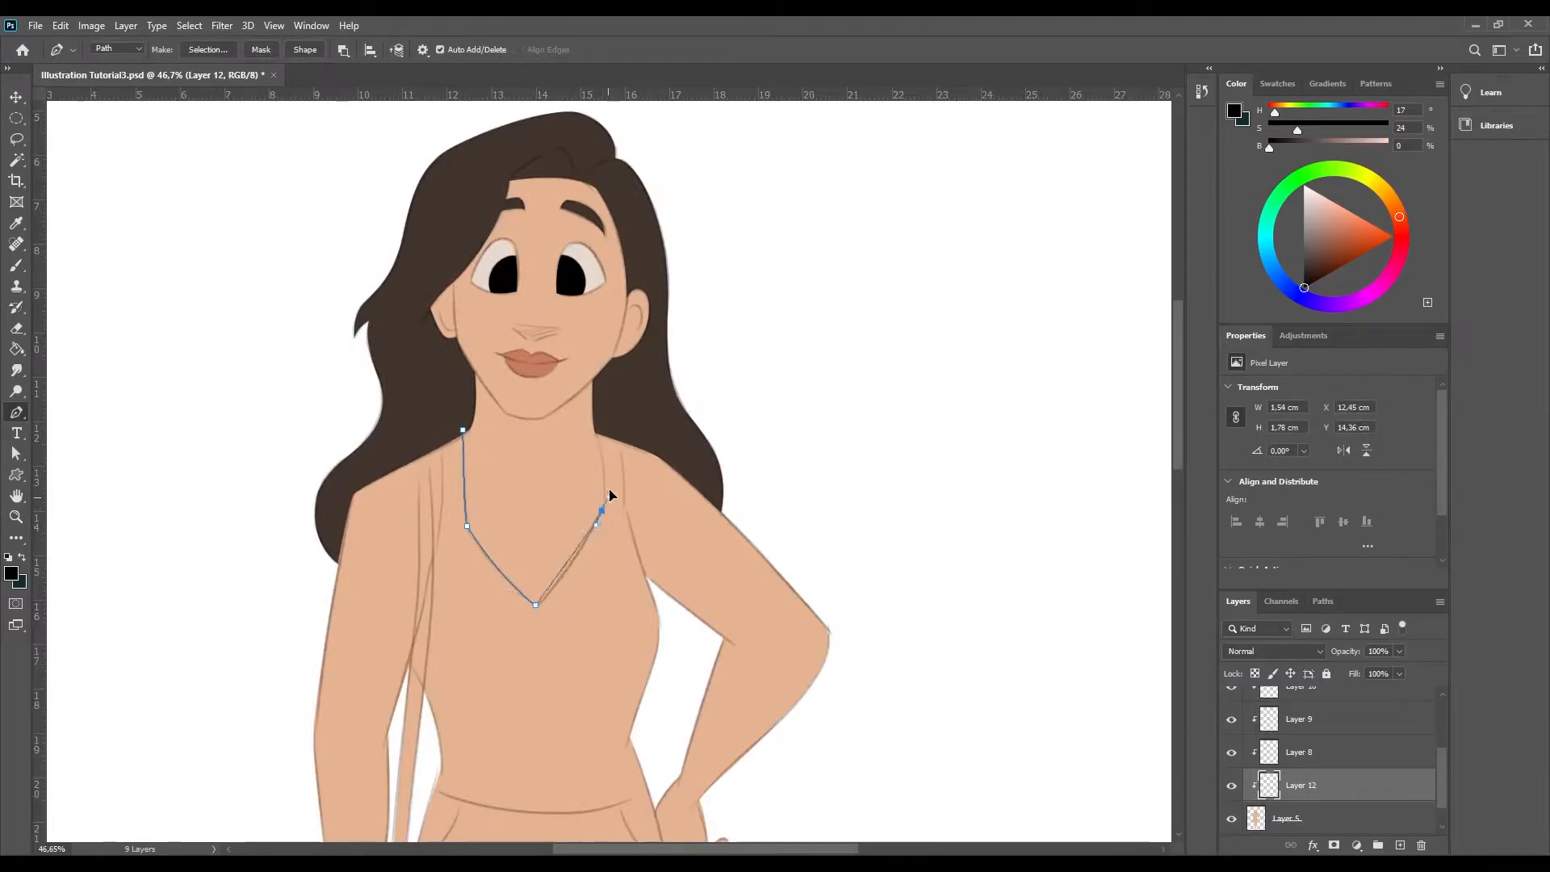
{"action": "left_click_drag", "start_coordinate": [654, 595], "coordinate": [674, 635]}
{"action": "left_click_drag", "start_coordinate": [674, 635], "coordinate": [596, 496]}
{"action": "left_click", "coordinate": [591, 562]}
{"action": "left_click", "coordinate": [575, 652]}
{"action": "left_click_drag", "start_coordinate": [356, 650], "coordinate": [238, 588]}
{"action": "key", "text": "ctrl+Return"}
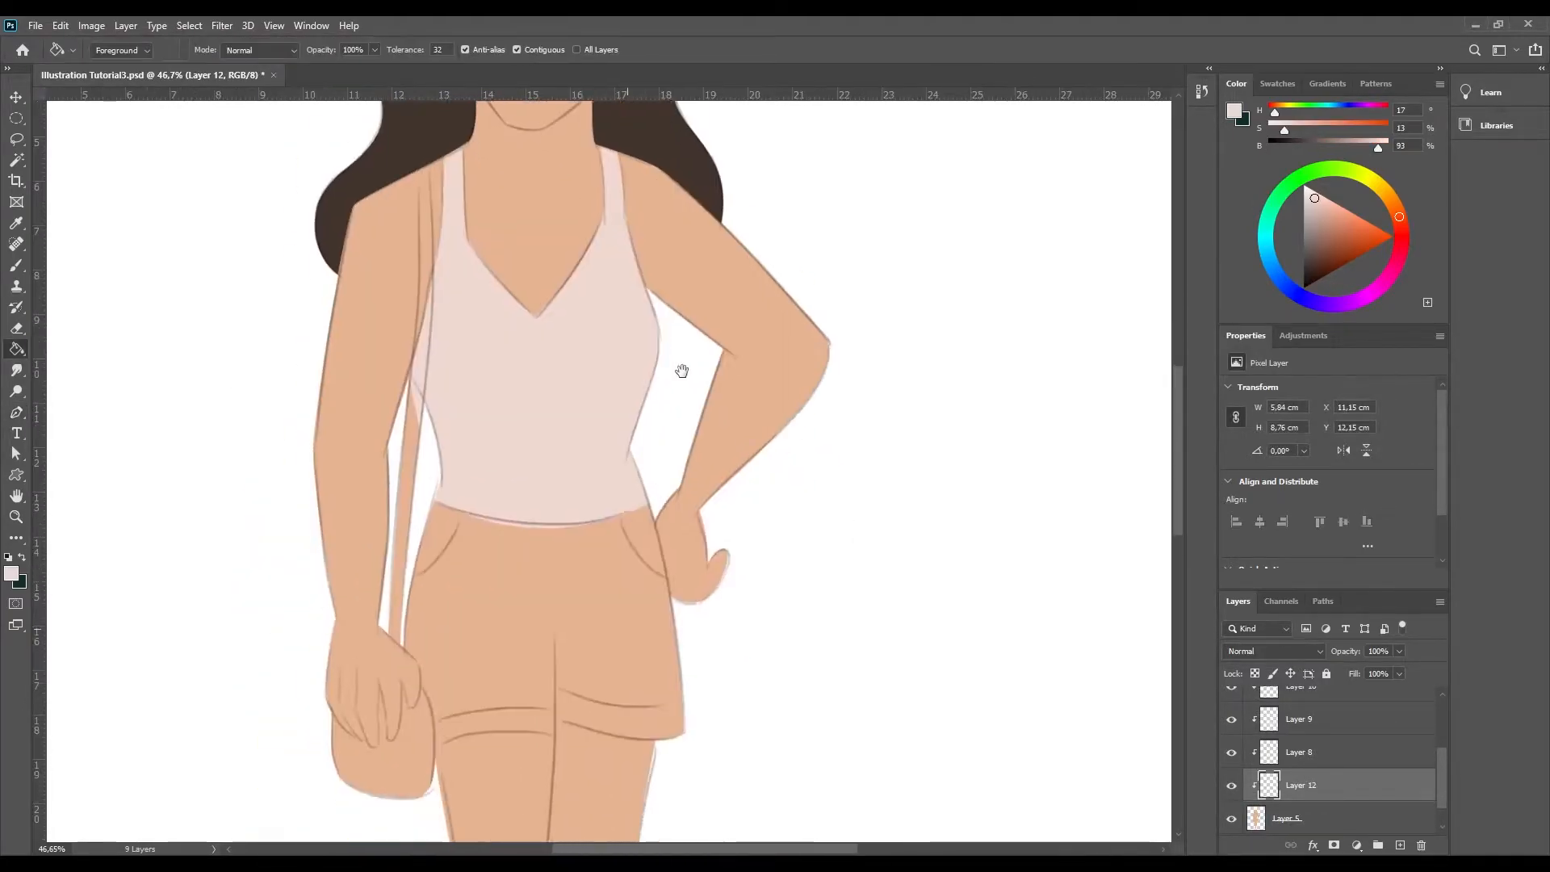
- Outline the shorts with the Pen tool on a clipped layer below the tank top and fill them with dark blue
{"action": "mouse_move", "coordinate": [685, 740]}
{"action": "left_mouse_down"}
{"action": "mouse_move", "coordinate": [689, 820]}
{"action": "mouse_move", "coordinate": [639, 715]}
{"action": "left_mouse_up"}
{"action": "left_click", "coordinate": [635, 637], "text": "alt"}
{"action": "left_click", "coordinate": [604, 640]}
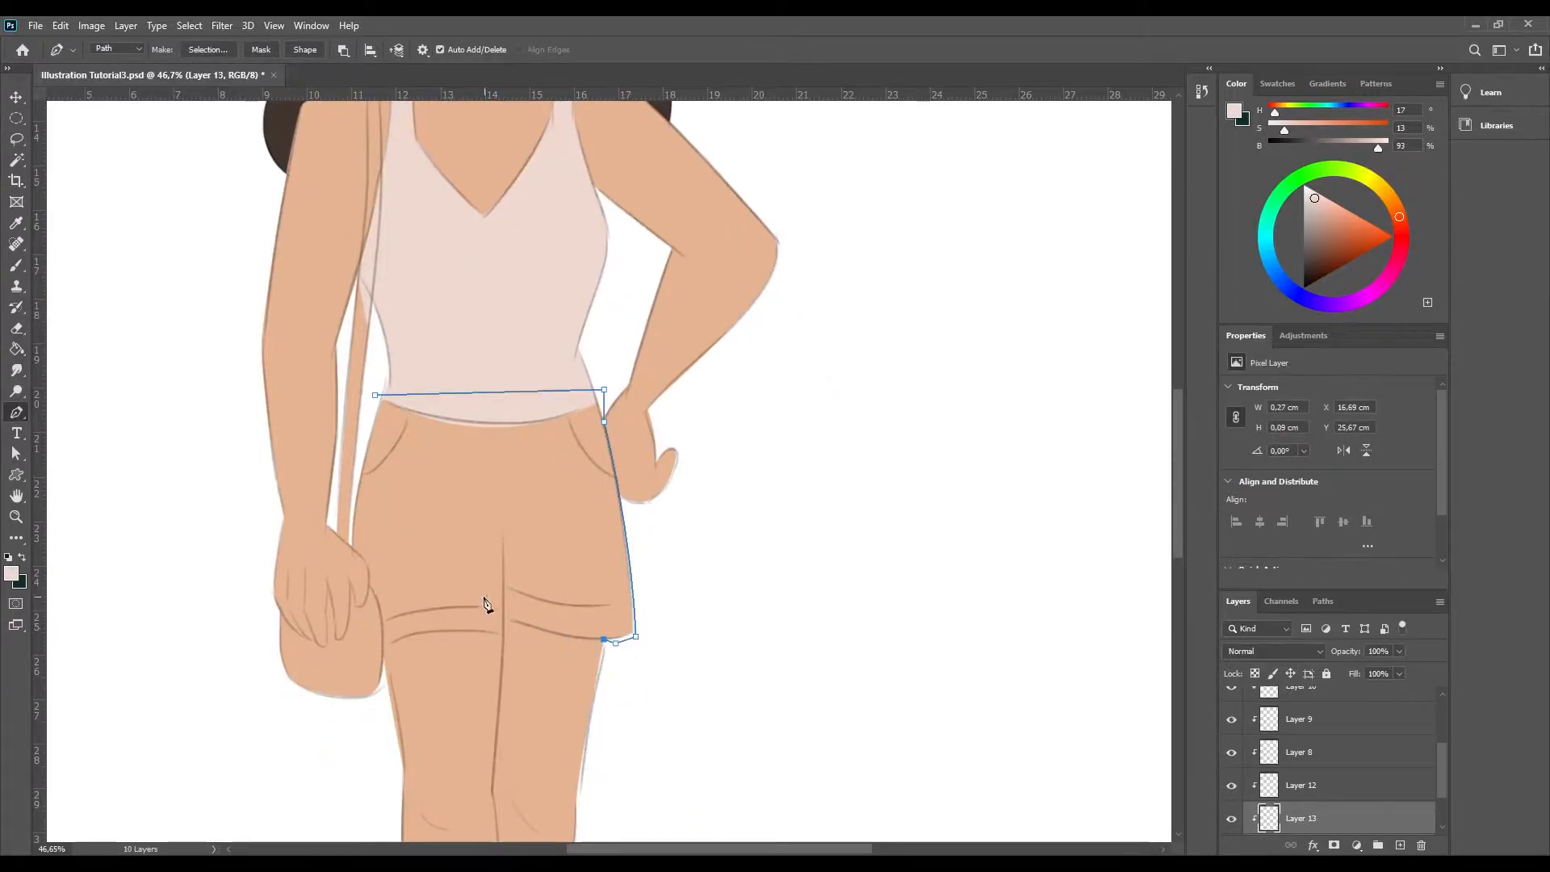
{"action": "left_click", "coordinate": [502, 636]}
{"action": "left_click_drag", "start_coordinate": [383, 648], "coordinate": [333, 677]}
{"action": "left_click", "coordinate": [375, 395]}
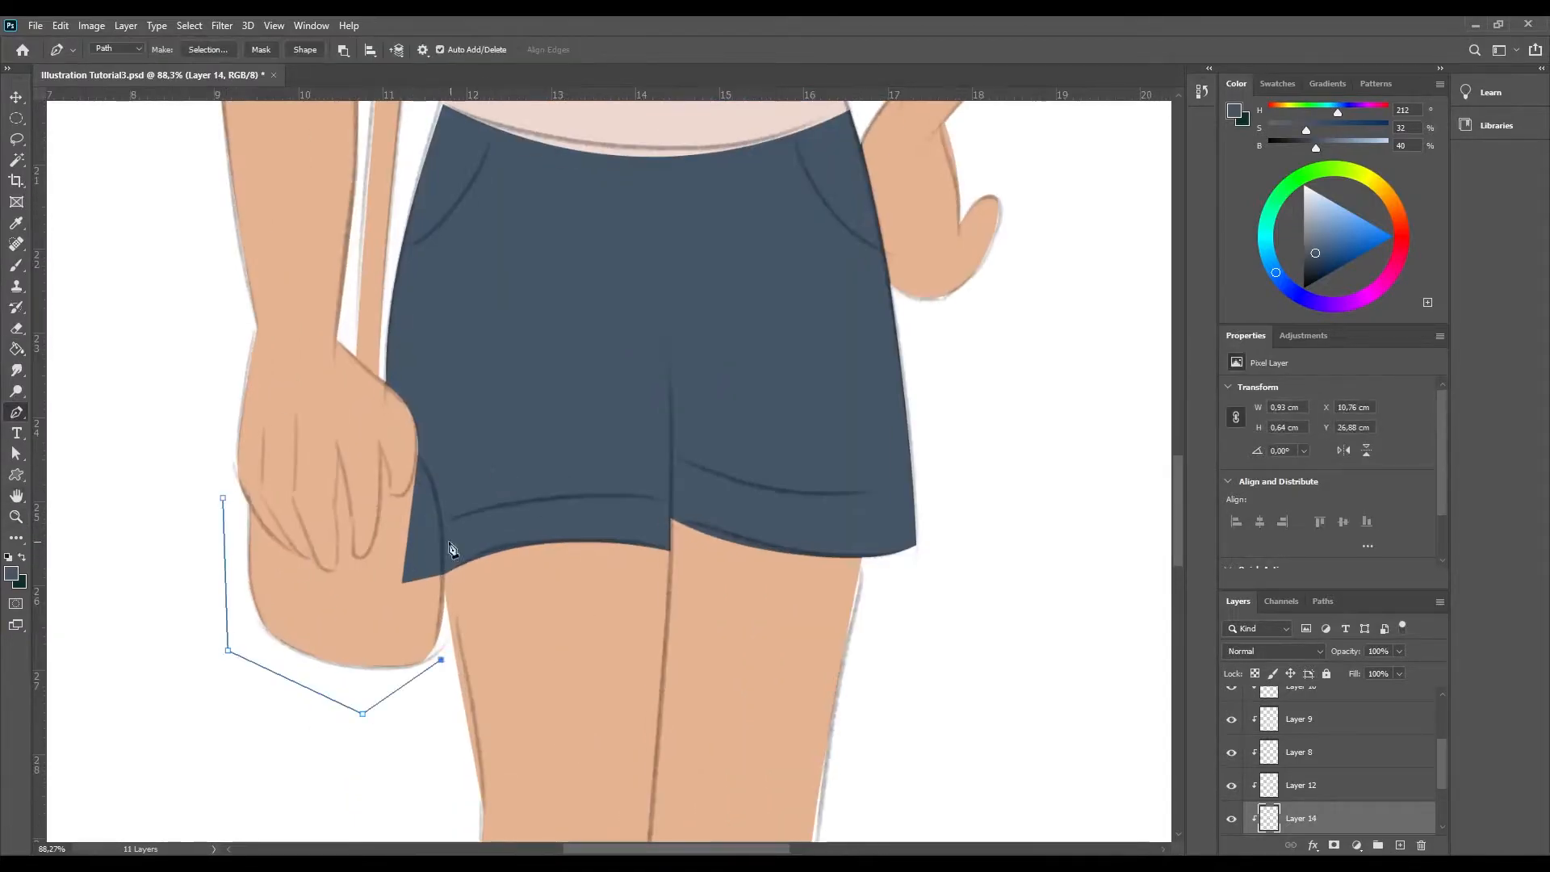
- Outline the handbag and its shoulder strap, fill them with brown, and move their layer above the tank top layer
{"action": "left_click_drag", "start_coordinate": [419, 455], "coordinate": [388, 479]}
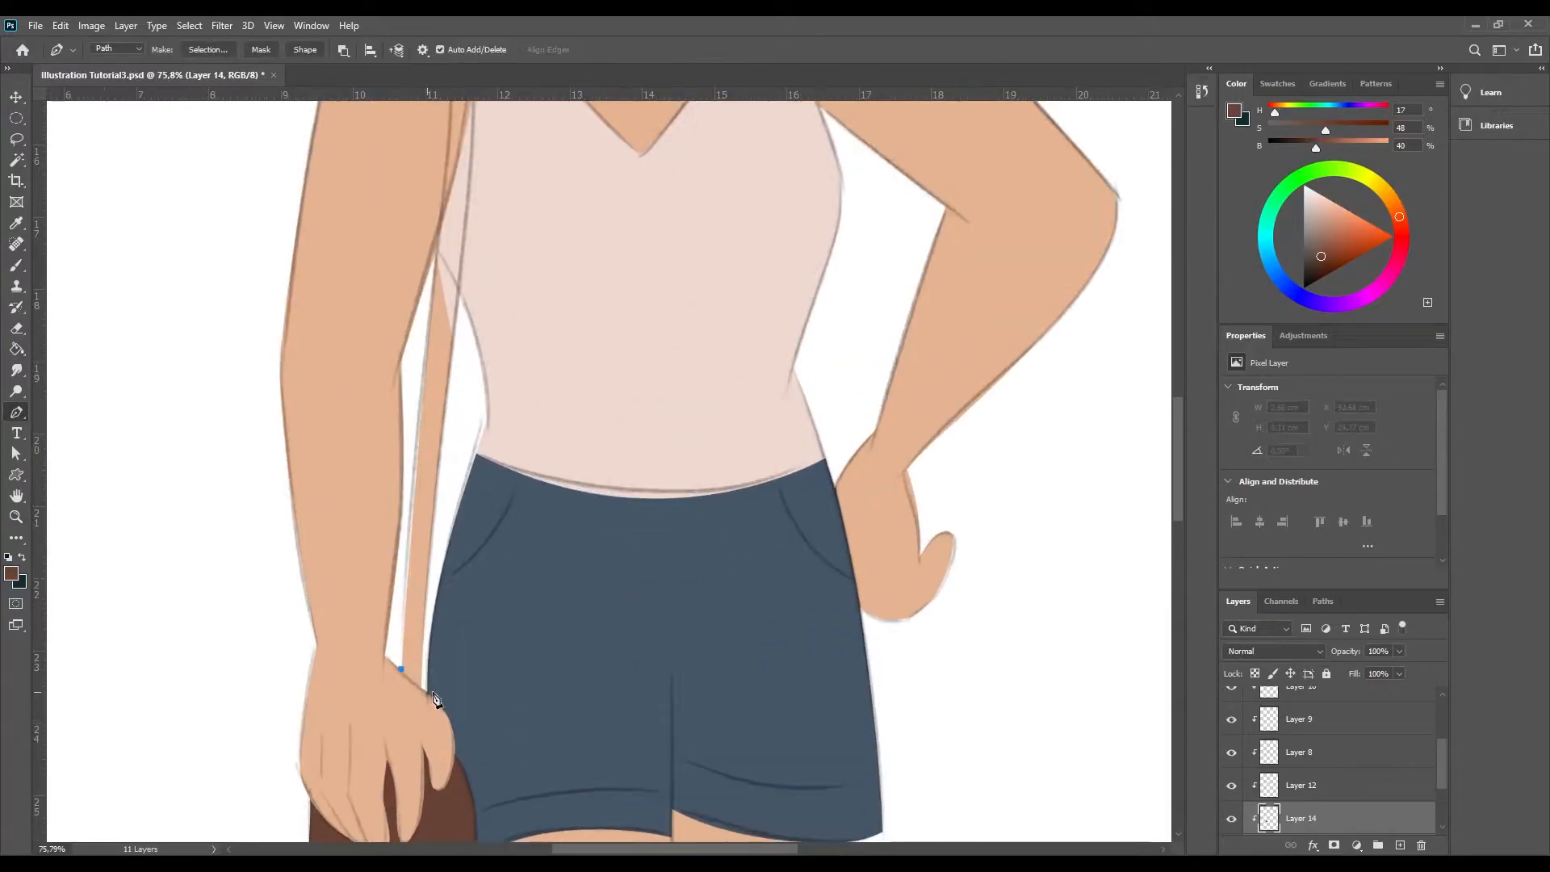
{"action": "left_click", "coordinate": [427, 692]}
{"action": "left_click", "coordinate": [424, 667]}
{"action": "left_click", "coordinate": [449, 487]}
{"action": "left_click_drag", "start_coordinate": [491, 359], "coordinate": [483, 757]}
{"action": "left_click", "coordinate": [451, 687]}
{"action": "left_click_drag", "start_coordinate": [450, 311], "coordinate": [429, 153]}
{"action": "left_click", "coordinate": [436, 316]}
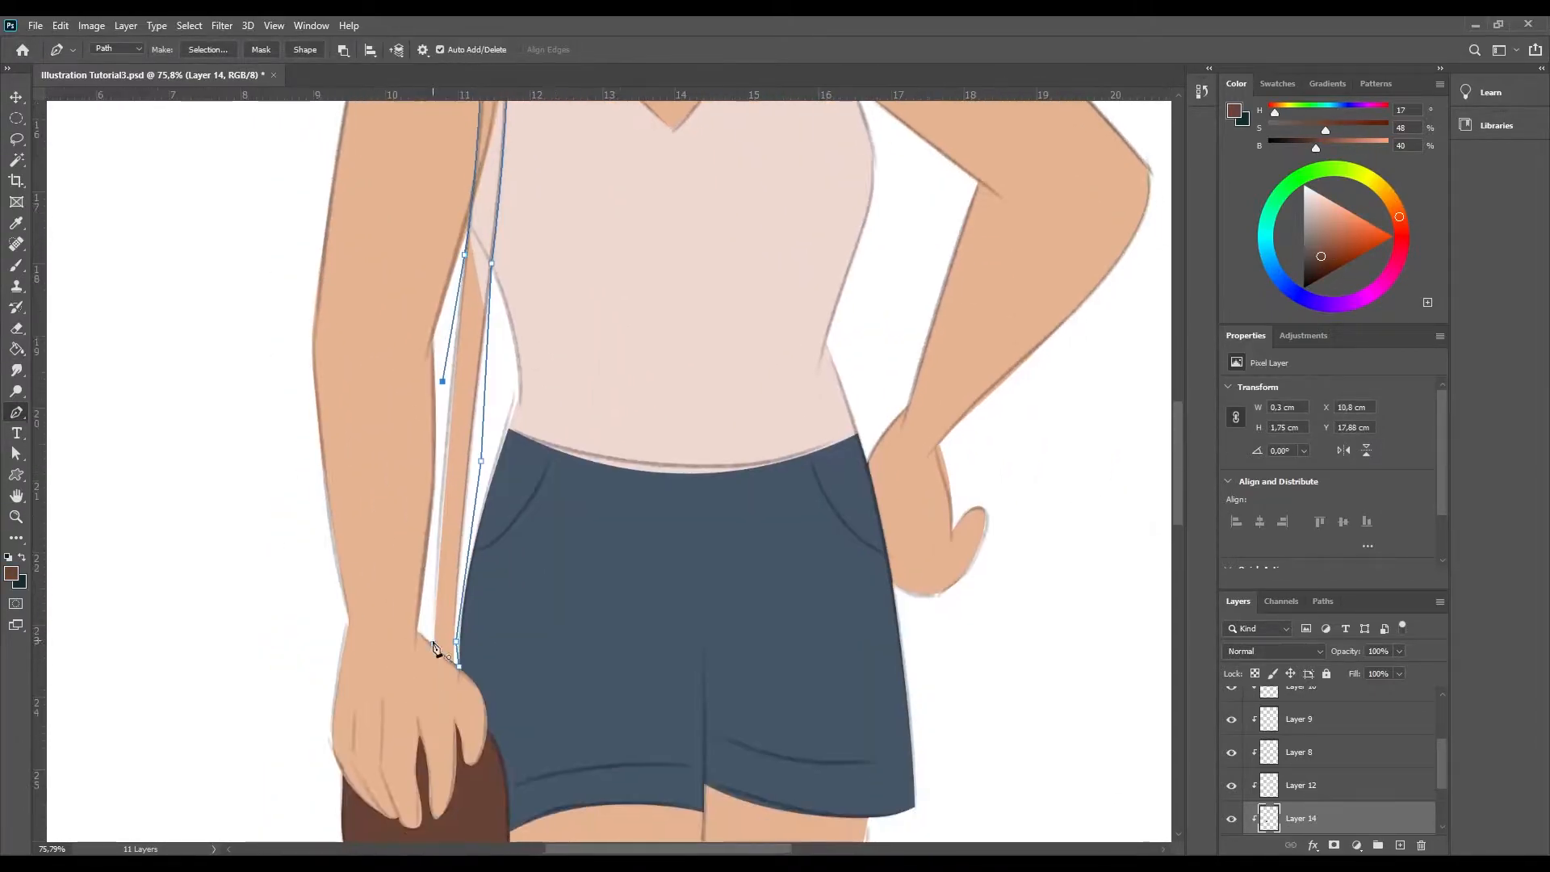
{"action": "left_click", "coordinate": [433, 642]}
{"action": "left_click", "coordinate": [453, 635]}
{"action": "left_click_drag", "start_coordinate": [1300, 818], "coordinate": [1287, 775]}
- On a new clipped layer, outline the front foot's flip-flop with the Pen tool and fill it with reddish brown
{"action": "key", "text": "ctrl+minus"}
{"action": "key", "text": "ctrl+minus"}
{"action": "key", "text": "ctrl+minus"}
{"action": "key", "text": "ctrl+minus"}
{"action": "left_click", "coordinate": [1400, 844]}
{"action": "left_click_drag", "start_coordinate": [517, 487], "coordinate": [588, 488]}
{"action": "left_click", "coordinate": [419, 572]}
{"action": "mouse_move", "coordinate": [522, 615]}
{"action": "left_mouse_down"}
{"action": "mouse_move", "coordinate": [545, 646]}
{"action": "mouse_move", "coordinate": [521, 611]}
{"action": "left_mouse_up"}
{"action": "key", "text": "ctrl+z"}
{"action": "key", "text": "ctrl+z"}
{"action": "left_click", "coordinate": [405, 679]}
{"action": "left_click", "coordinate": [580, 694]}
{"action": "left_click", "coordinate": [616, 651]}
{"action": "left_click", "coordinate": [594, 629]}
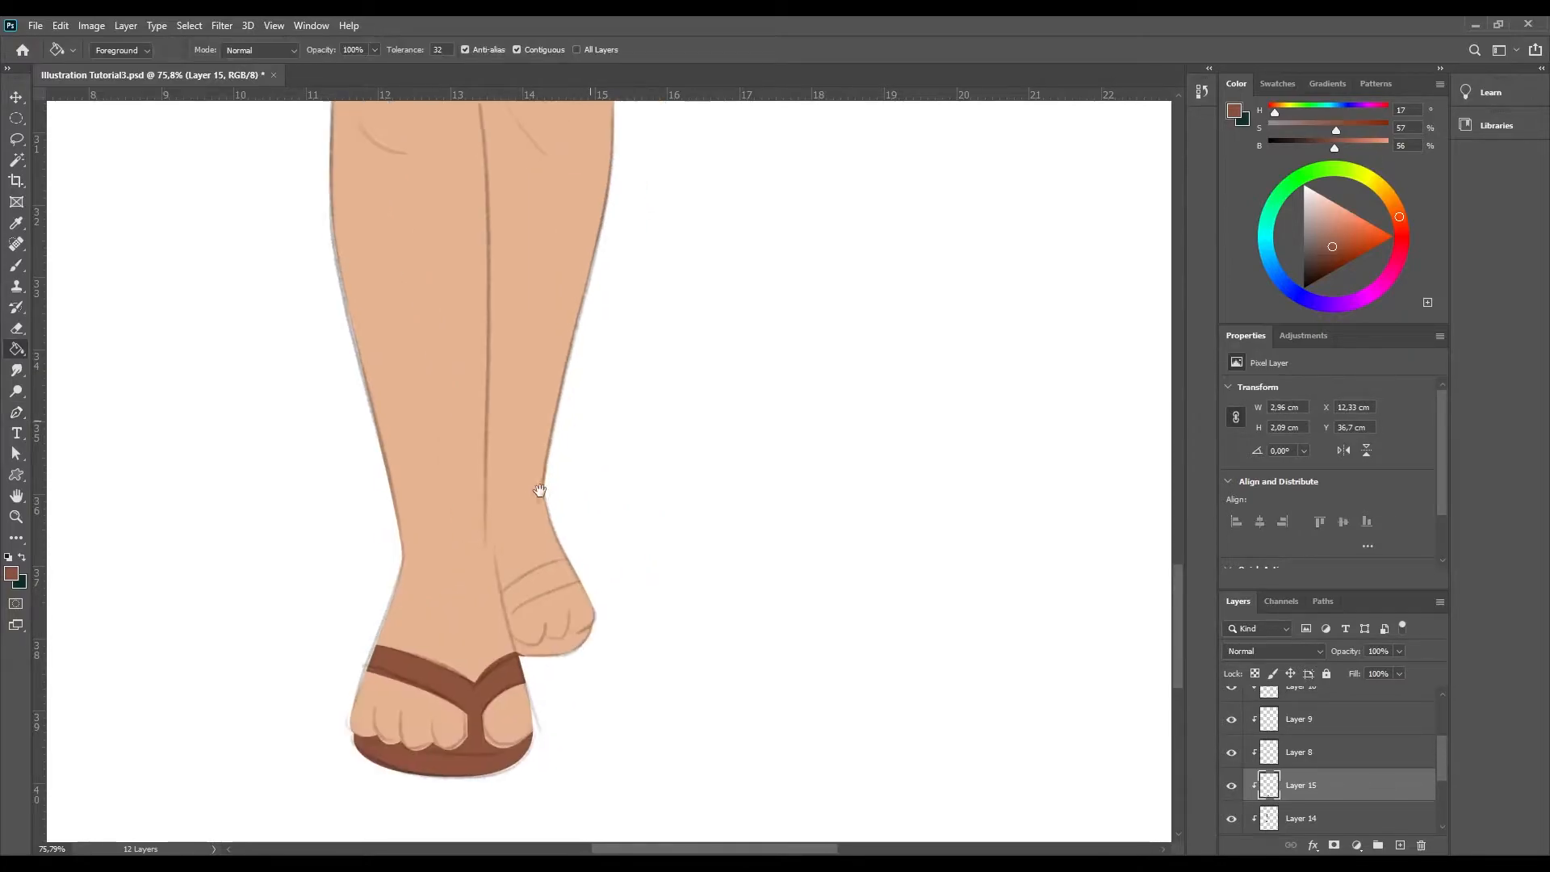
- Outline the sandal sole under the rear foot's toes, fill it with the same reddish brown, and deselect
{"action": "left_click", "coordinate": [508, 638]}
{"action": "left_click_drag", "start_coordinate": [526, 649], "coordinate": [543, 643]}
{"action": "left_click", "coordinate": [591, 692]}
{"action": "left_click", "coordinate": [518, 665]}
{"action": "left_click", "coordinate": [508, 638]}
{"action": "key", "text": "ctrl+Return"}
{"action": "key", "text": "alt+BackSpace"}
{"action": "key", "text": "ctrl+d"}
- Outline the strap across the rear foot, fill it with the same reddish brown, and deselect
{"action": "left_click", "coordinate": [505, 623]}
{"action": "left_click_drag", "start_coordinate": [580, 586], "coordinate": [628, 574]}
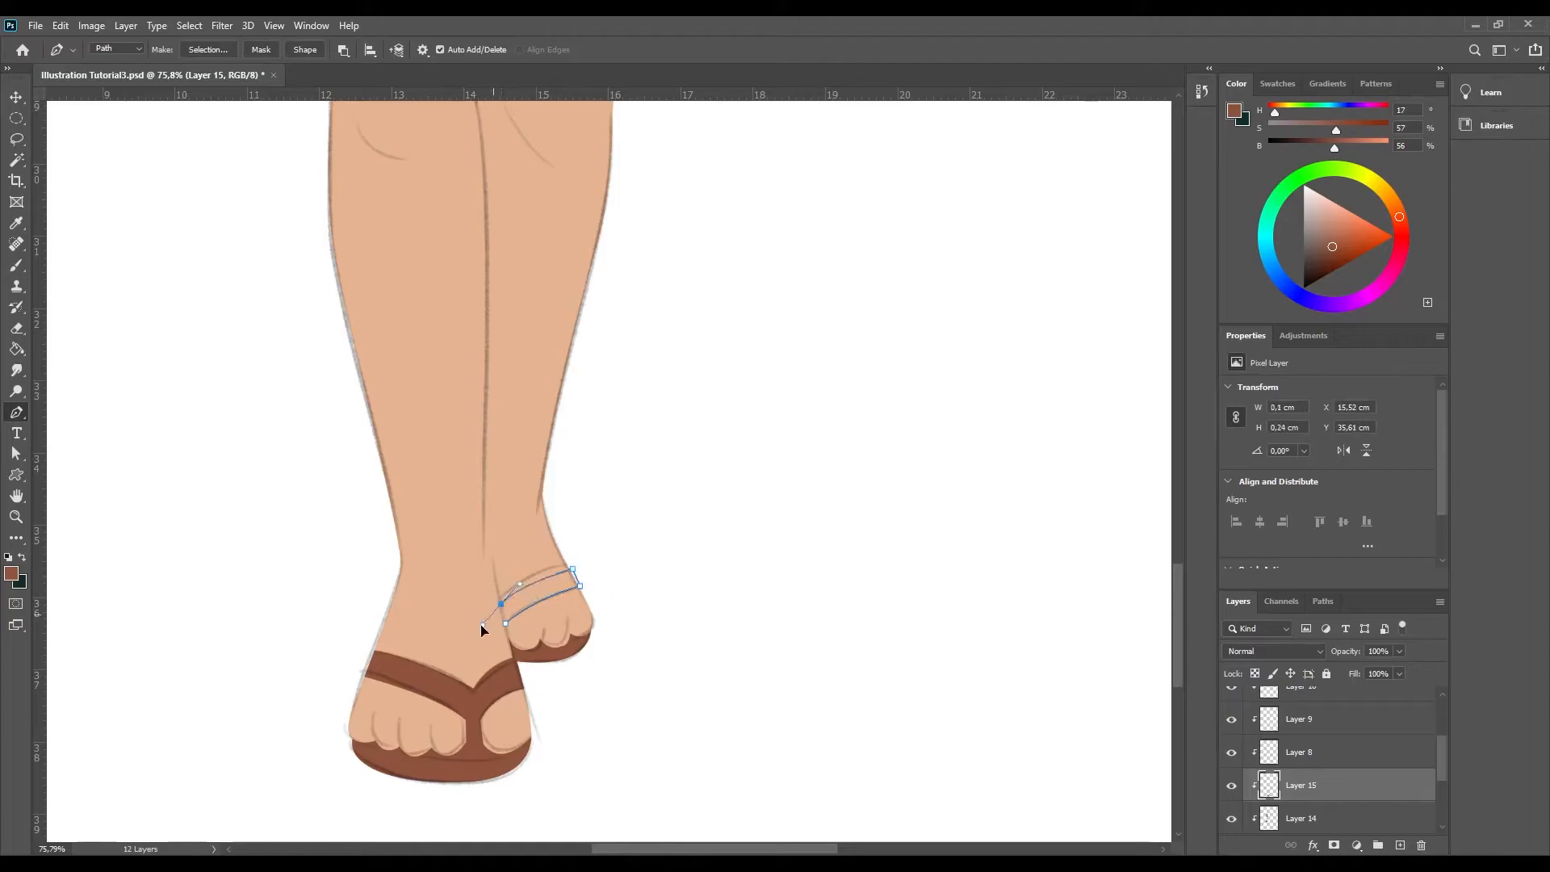
{"action": "left_click", "coordinate": [505, 623]}
{"action": "key", "text": "ctrl+Return"}
{"action": "key", "text": "g"}
{"action": "left_click", "coordinate": [525, 606]}
{"action": "key", "text": "ctrl+d"}
- On a new clipped layer above the eye whites, outline the right eye's upper lash line and fill it with black
{"action": "scroll", "coordinate": [525, 605], "scroll_direction": "down", "scroll_amount": 5}
{"action": "left_click", "coordinate": [15, 516]}
{"action": "scroll", "coordinate": [1345, 754], "scroll_direction": "up", "scroll_amount": 3}
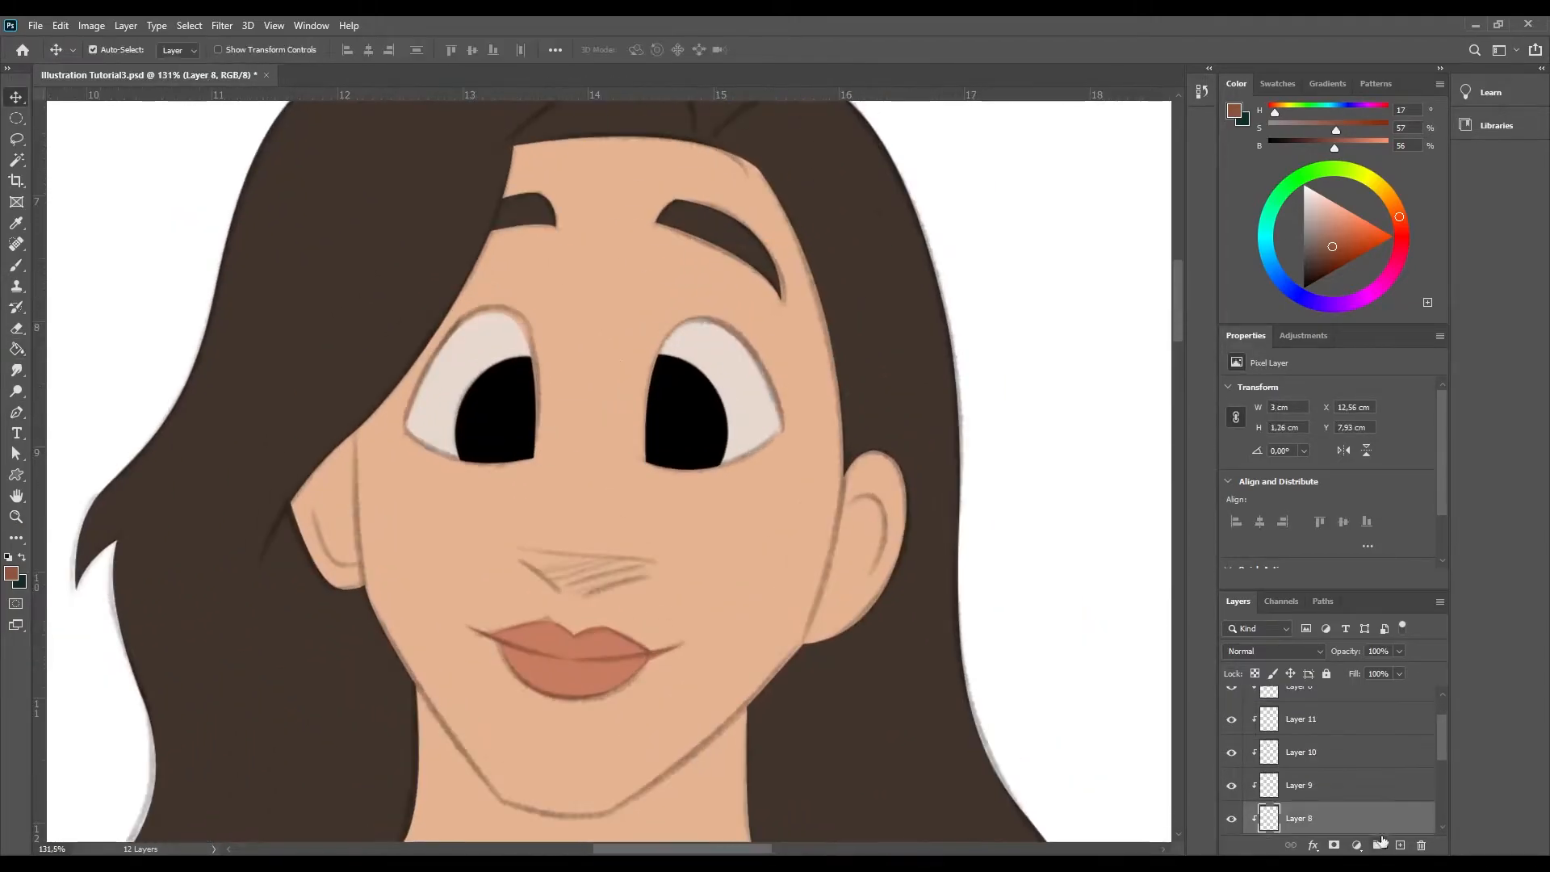
{"action": "key", "text": "p"}
{"action": "left_click", "coordinate": [659, 356]}
{"action": "left_click_drag", "start_coordinate": [709, 323], "coordinate": [742, 338]}
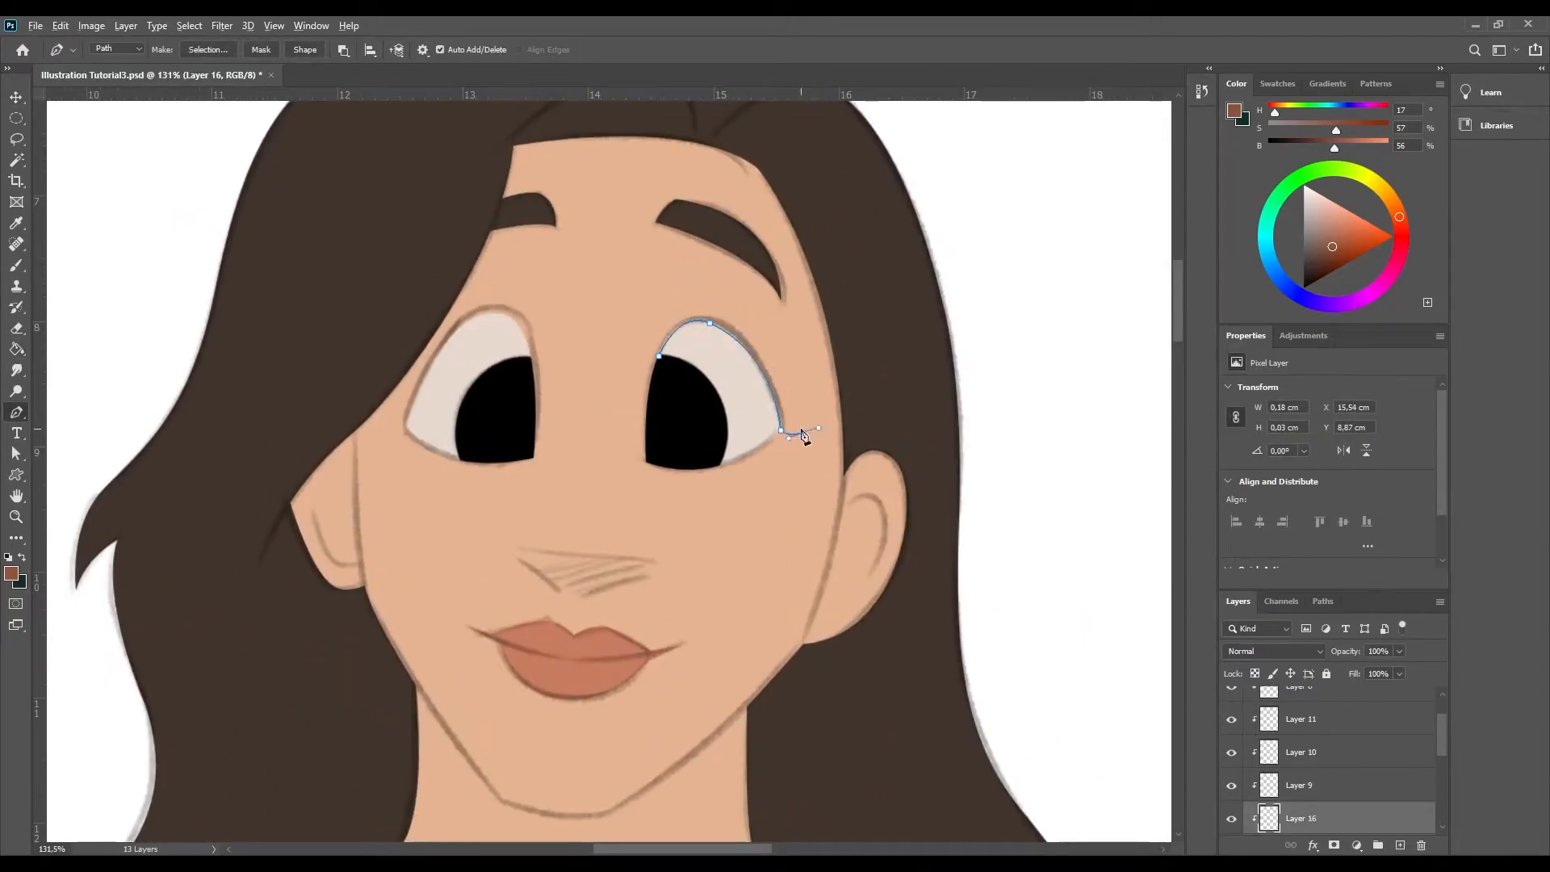
{"action": "key", "text": "d"}
{"action": "key", "text": "ctrl+Return"}
{"action": "key", "text": "alt+BackSpace"}
{"action": "key", "text": "ctrl+d"}
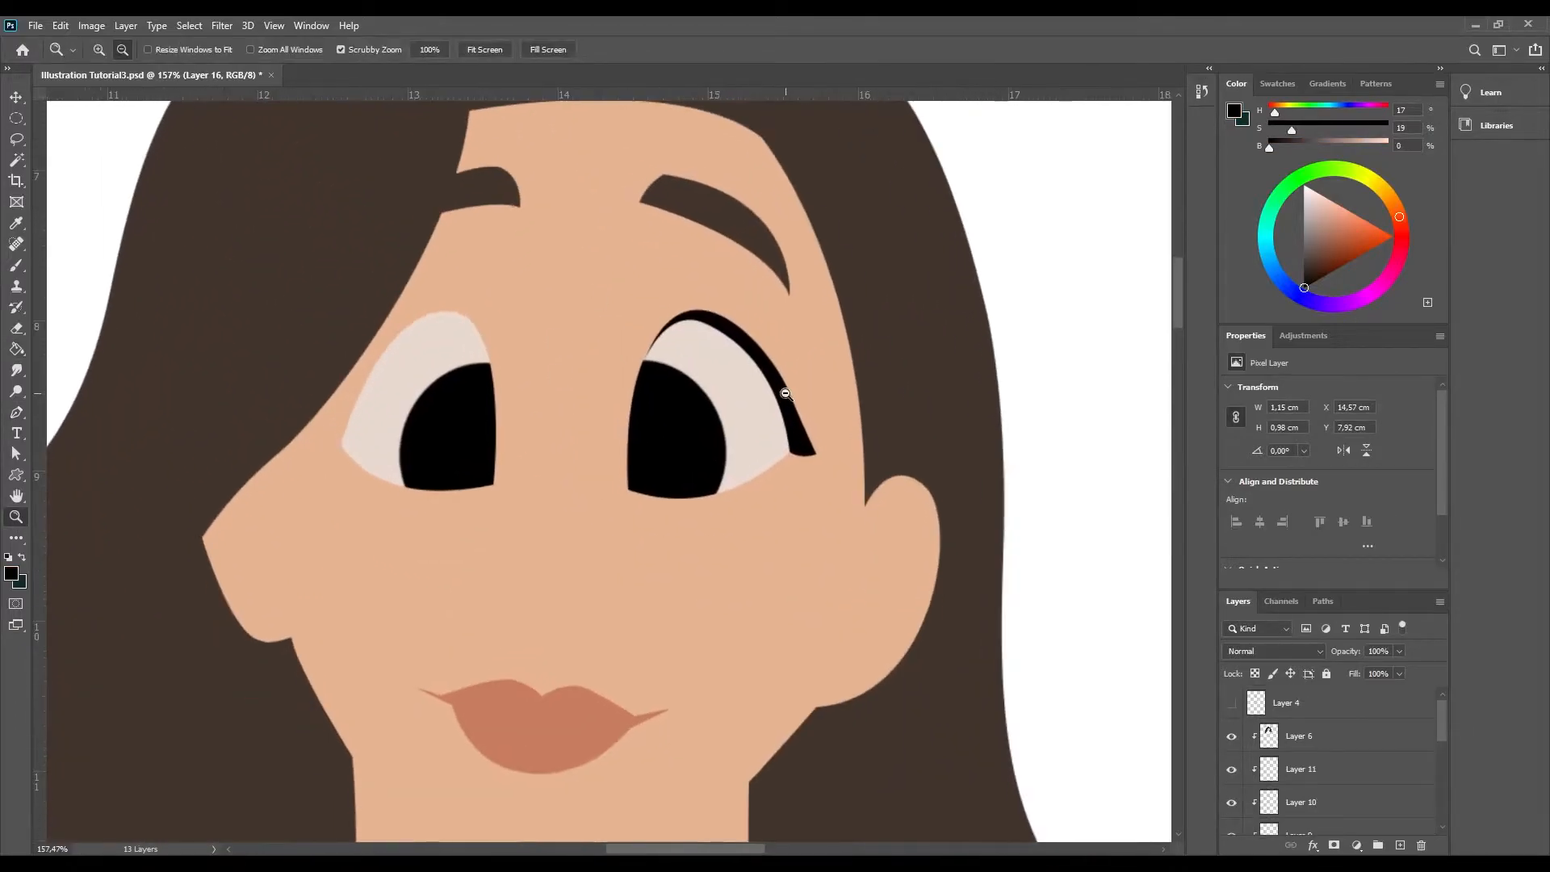
- Outline the inside of the right eye along the lash line, delete the overlapping black, and deselect
{"action": "left_click", "coordinate": [644, 360]}
{"action": "left_click_drag", "start_coordinate": [729, 336], "coordinate": [777, 371]}
{"action": "left_click_drag", "start_coordinate": [787, 455], "coordinate": [797, 542]}
{"action": "left_click", "coordinate": [722, 472]}
{"action": "key", "text": "ctrl+Return"}
{"action": "key", "text": "Delete"}
{"action": "key", "text": "ctrl+d"}
- Outline the left eye's upper lash line with a pointed outer corner for a matching black fill
{"action": "left_click", "coordinate": [492, 371]}
{"action": "left_click_drag", "start_coordinate": [444, 312], "coordinate": [404, 313]}
{"action": "left_click_drag", "start_coordinate": [343, 444], "coordinate": [333, 450]}
{"action": "left_click", "coordinate": [316, 444]}
{"action": "key", "text": "ctrl+Return"}
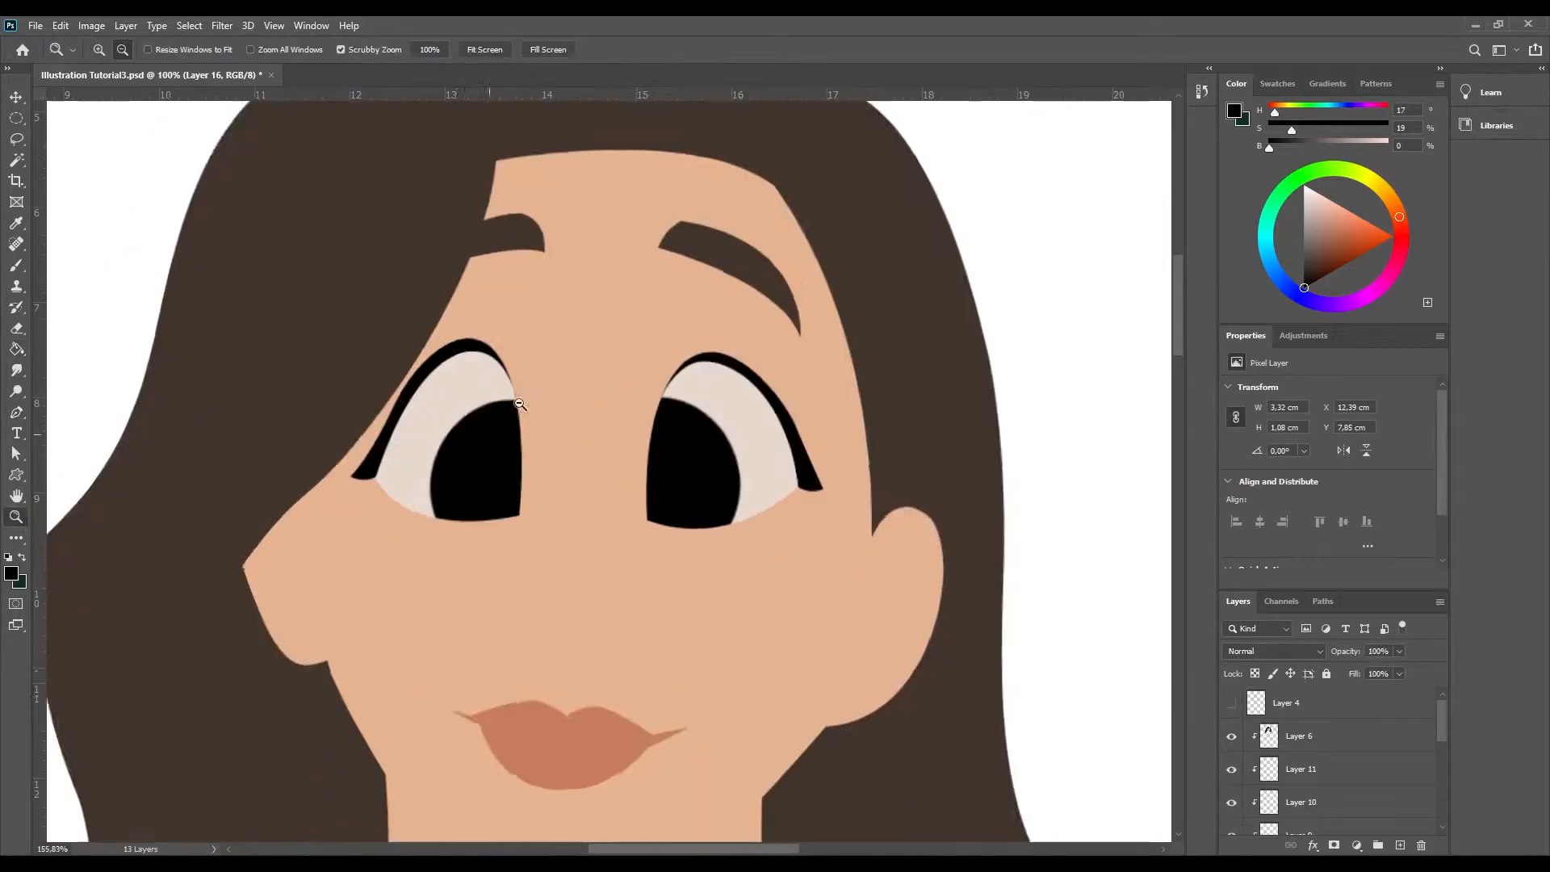
- Refine the left lash line by tracing a curved Pen-tool outline along its upper edge
{"action": "left_click_drag", "start_coordinate": [519, 403], "coordinate": [533, 404]}
{"action": "key", "text": "p"}
{"action": "left_click", "coordinate": [373, 421]}
{"action": "left_click_drag", "start_coordinate": [402, 373], "coordinate": [417, 348]}
{"action": "left_click_drag", "start_coordinate": [503, 340], "coordinate": [553, 386]}
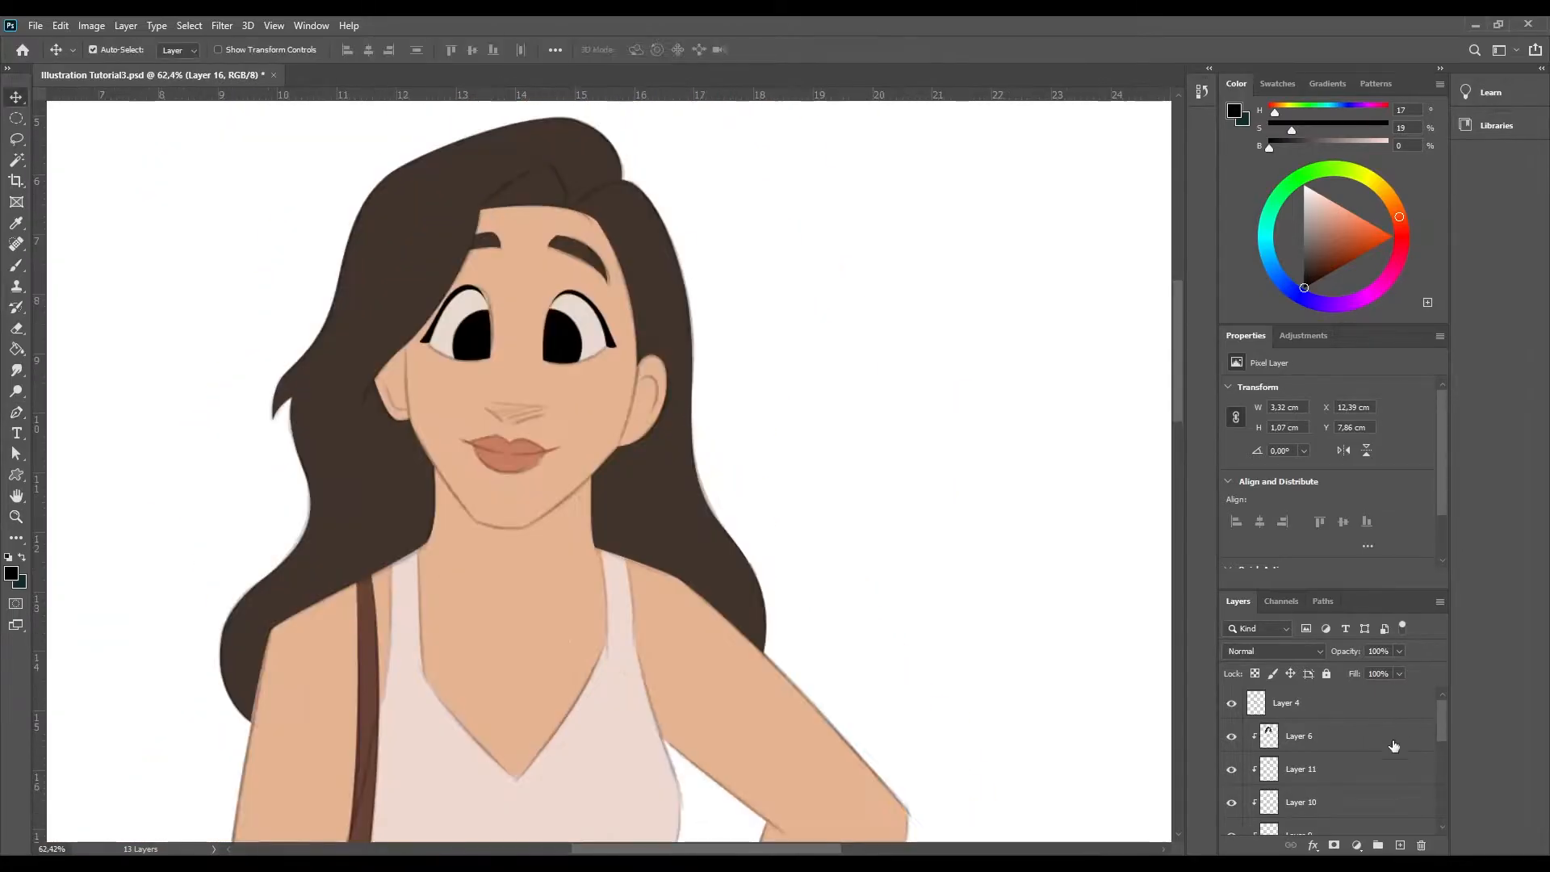
- Add a clipped layer directly above the skin base layer and set its blend mode to Multiply
{"action": "left_click_drag", "start_coordinate": [1436, 730], "coordinate": [1444, 799]}
{"action": "left_click", "coordinate": [1373, 800]}
{"action": "left_click", "coordinate": [1252, 652]}
{"action": "left_click", "coordinate": [1253, 516]}
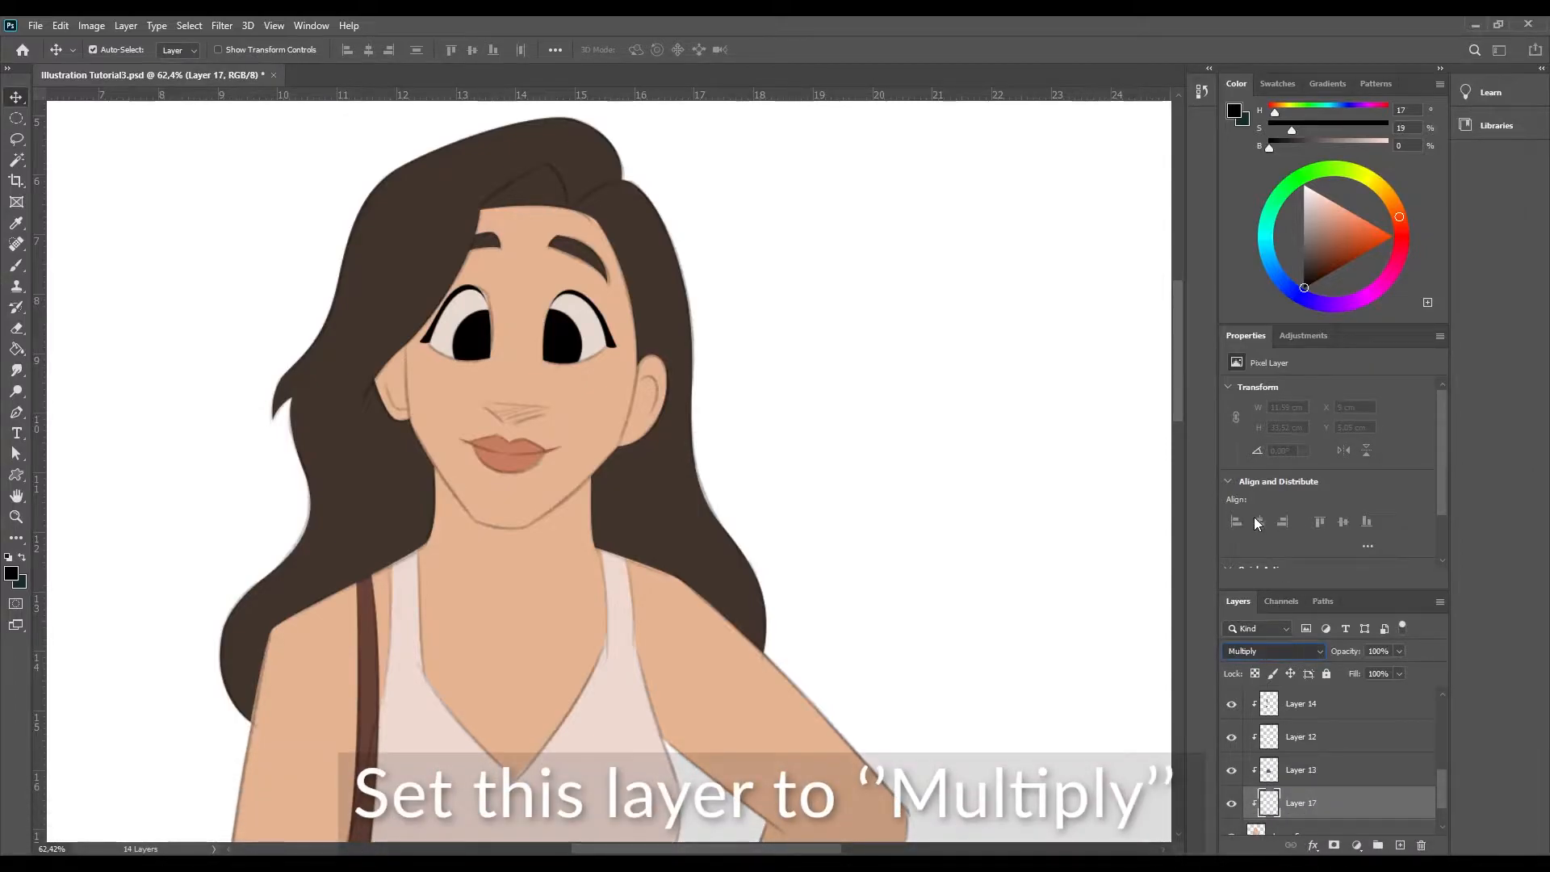
- Sample the skin color from the cheek as the foreground color
{"action": "left_click", "coordinate": [15, 518]}
{"action": "left_click_drag", "start_coordinate": [521, 543], "coordinate": [539, 426]}
{"action": "key", "text": "i"}
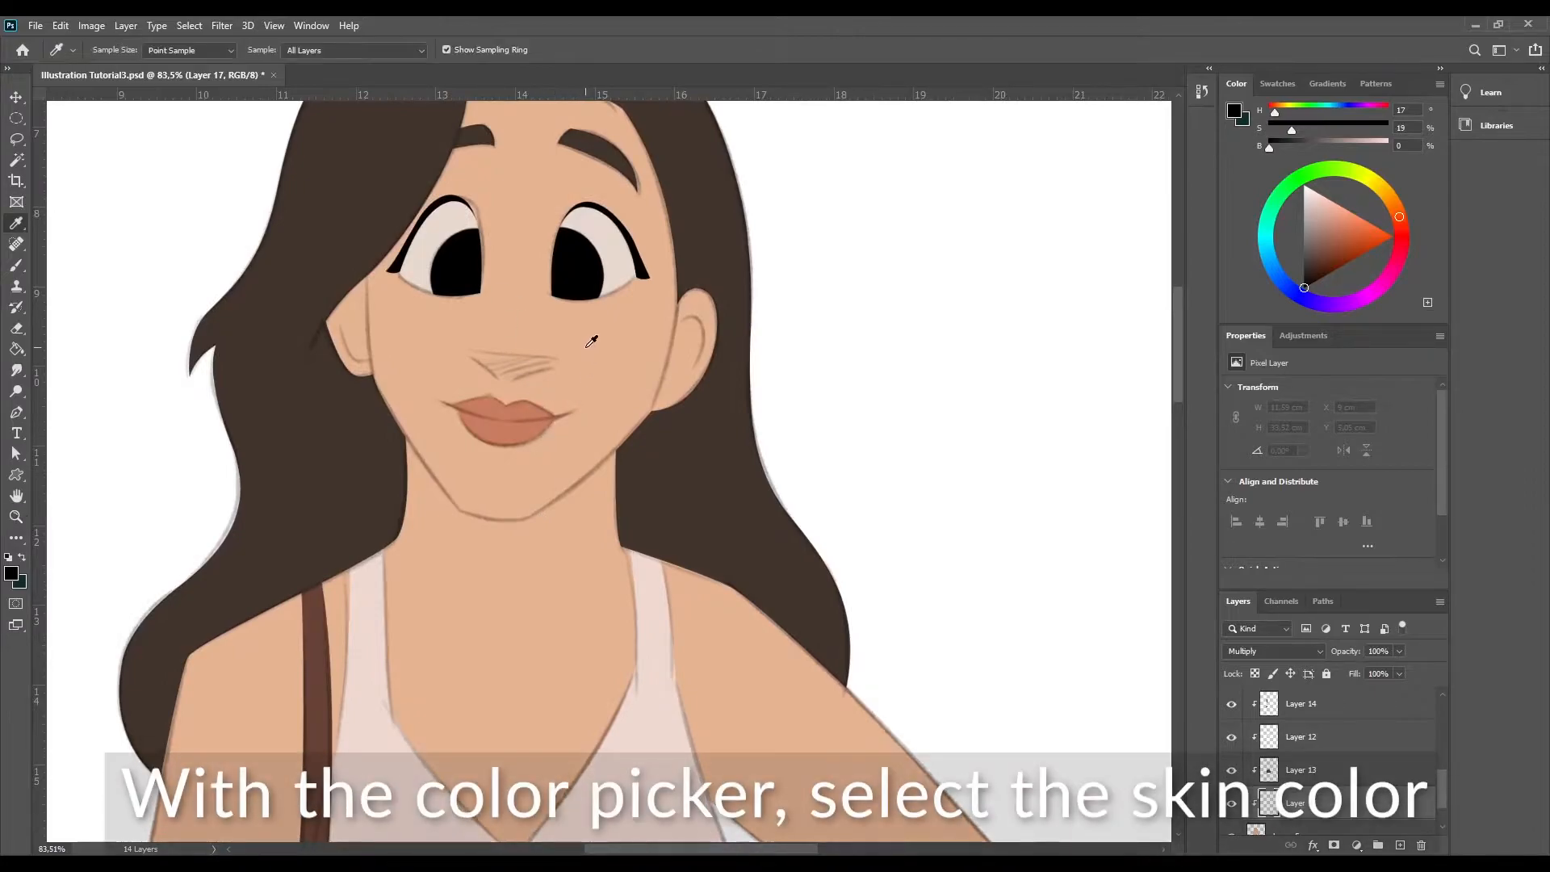
{"action": "left_click", "coordinate": [589, 343]}
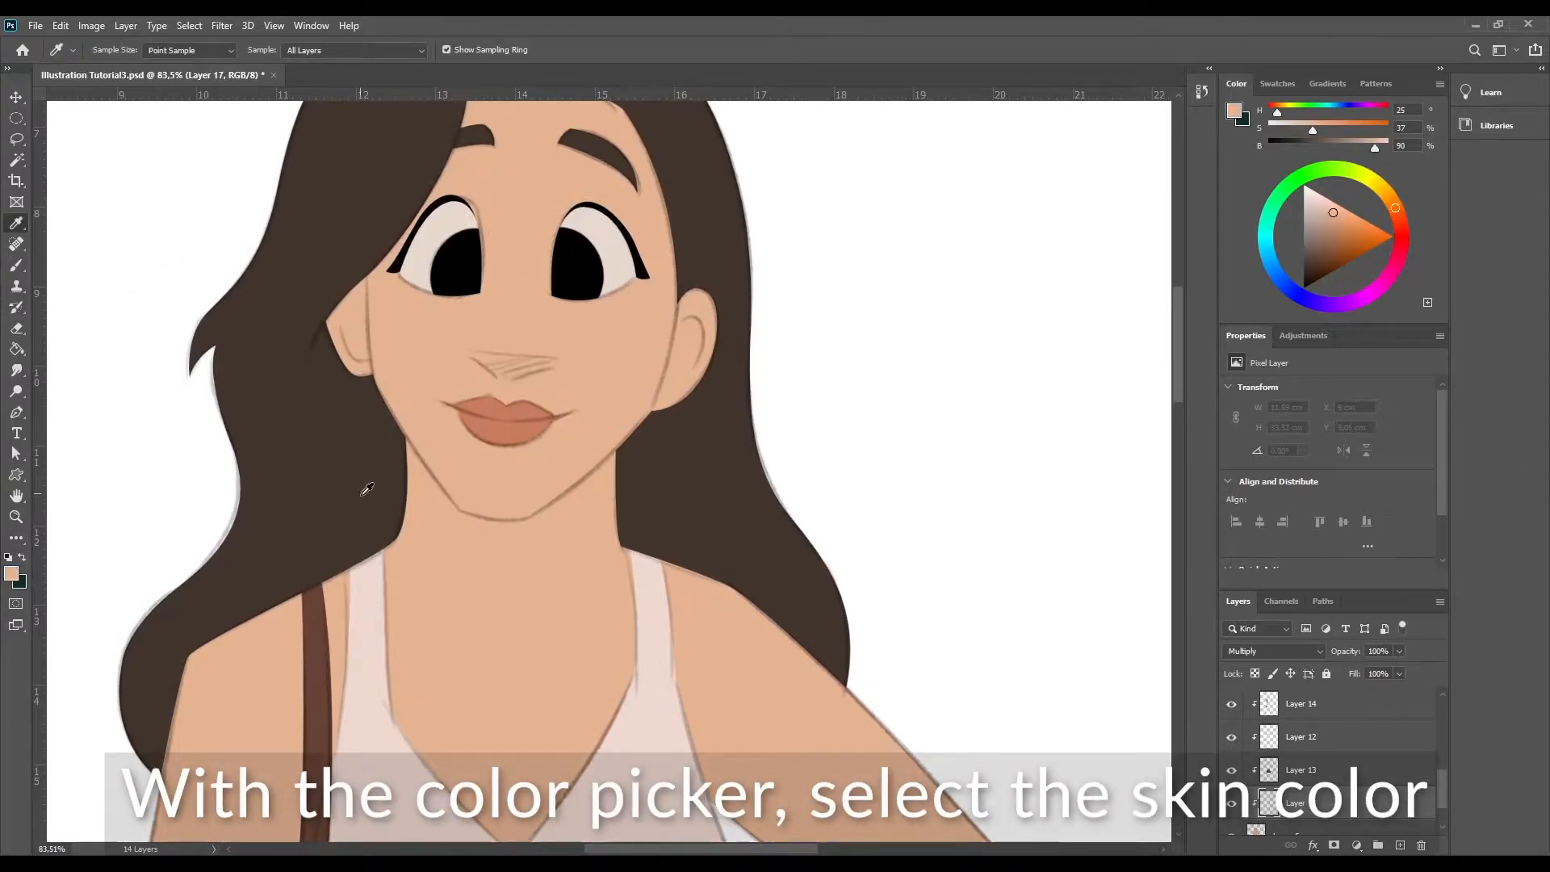
- Outline the neck shadow area from the jawline down past the neckline with the Pen tool and make it a selection
{"action": "key", "text": "p"}
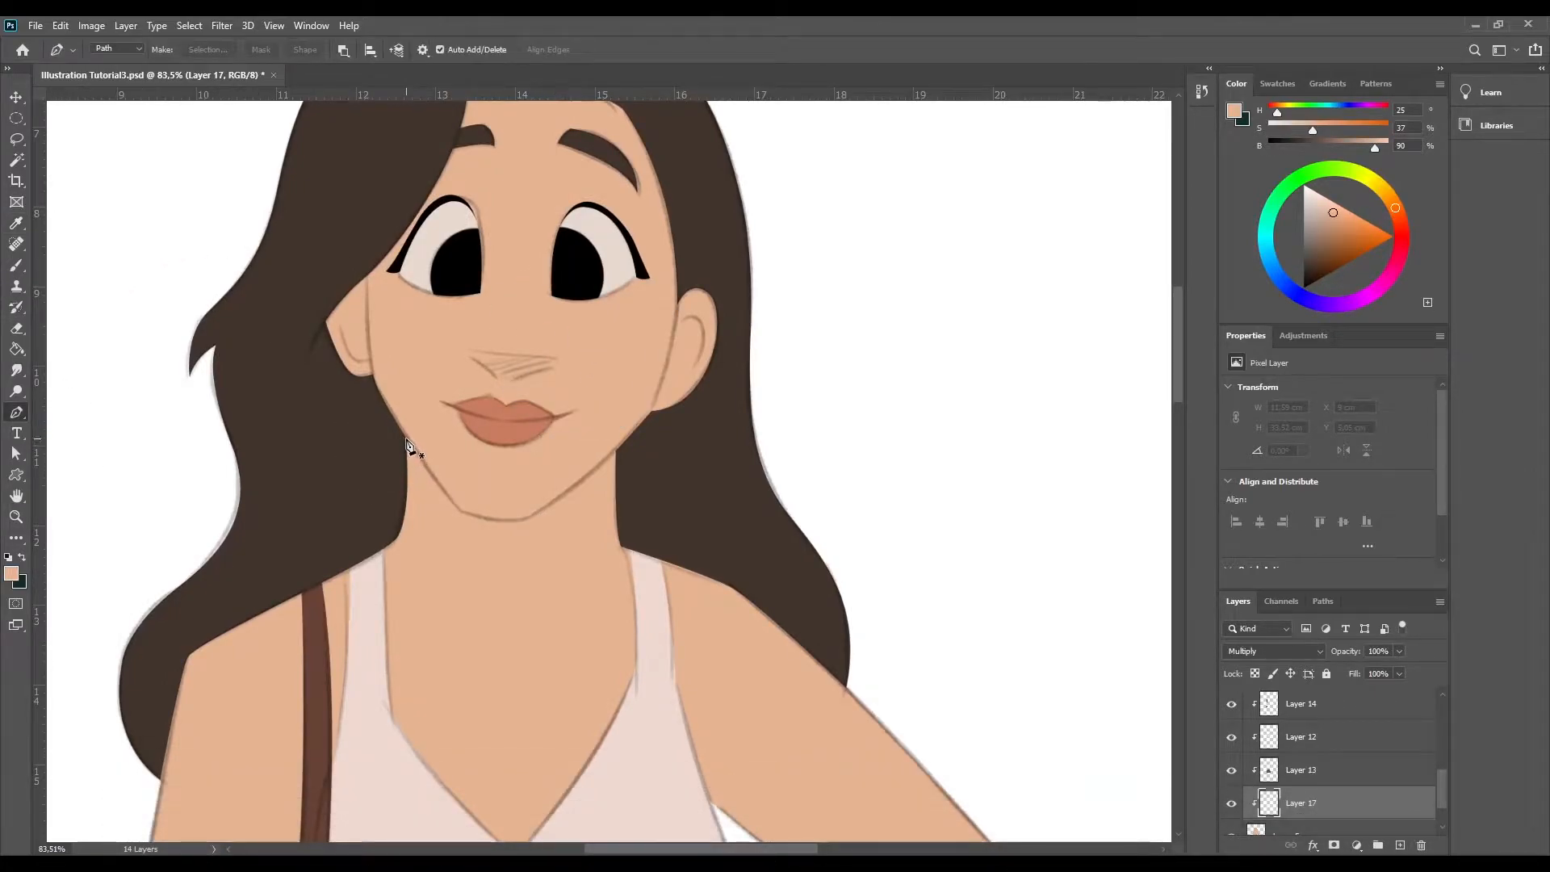
{"action": "left_click", "coordinate": [406, 439]}
{"action": "left_click", "coordinate": [459, 510]}
{"action": "left_click", "coordinate": [529, 517]}
{"action": "left_click", "coordinate": [624, 445]}
{"action": "left_click_drag", "start_coordinate": [629, 453], "coordinate": [651, 228]}
{"action": "left_click", "coordinate": [670, 336]}
{"action": "left_click", "coordinate": [671, 489]}
{"action": "left_click", "coordinate": [529, 663]}
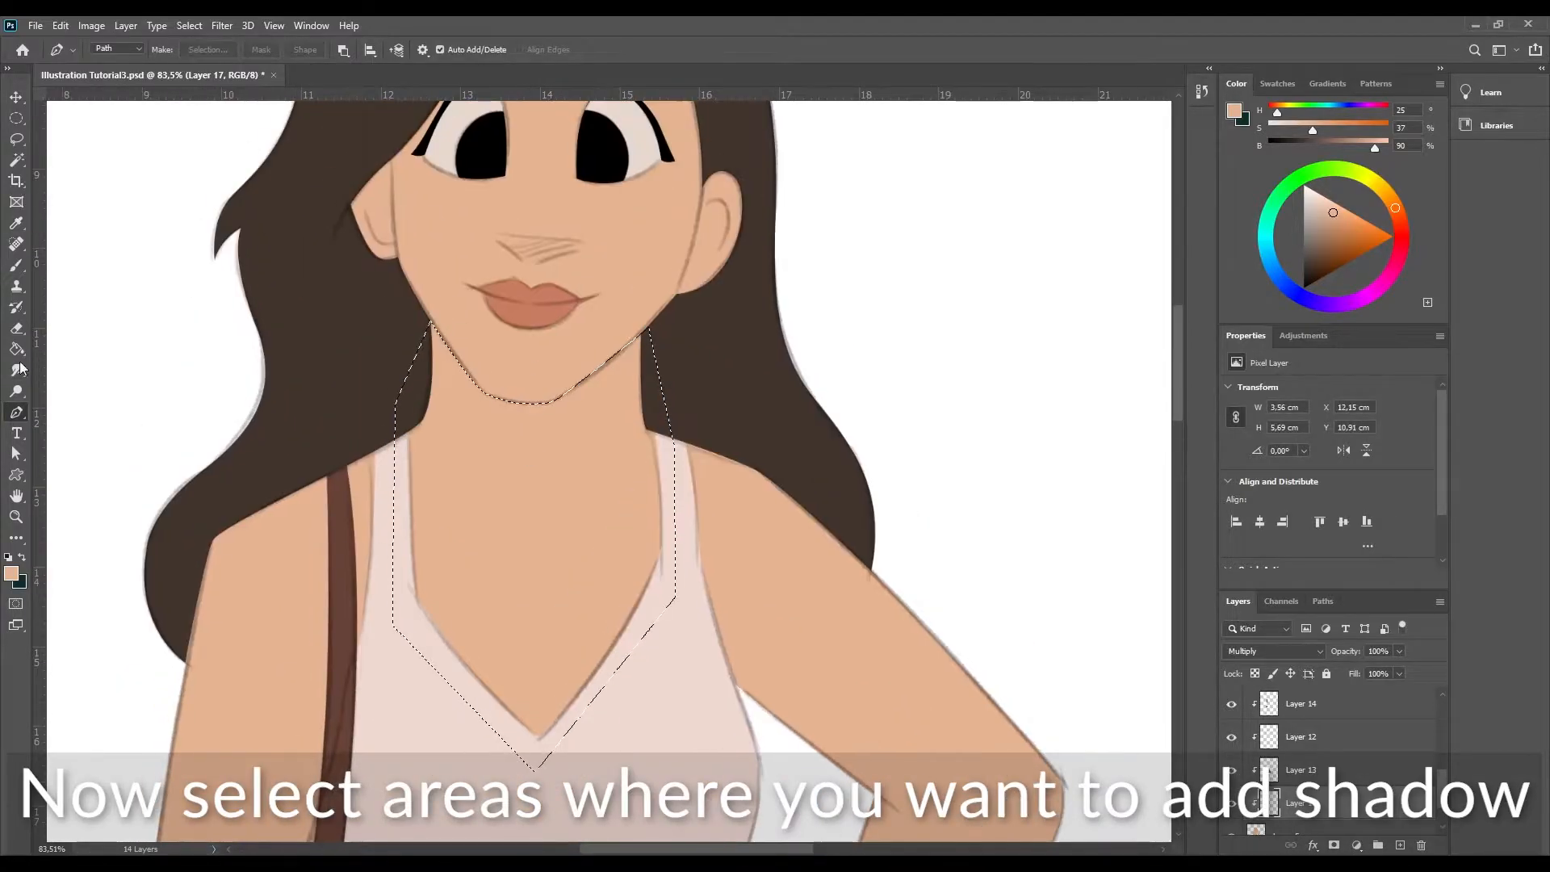
- Shade the neck selection with a linear skin-color gradient fading downward from the chin using the Gradient tool
{"action": "left_click", "coordinate": [16, 349]}
{"action": "left_click", "coordinate": [72, 349]}
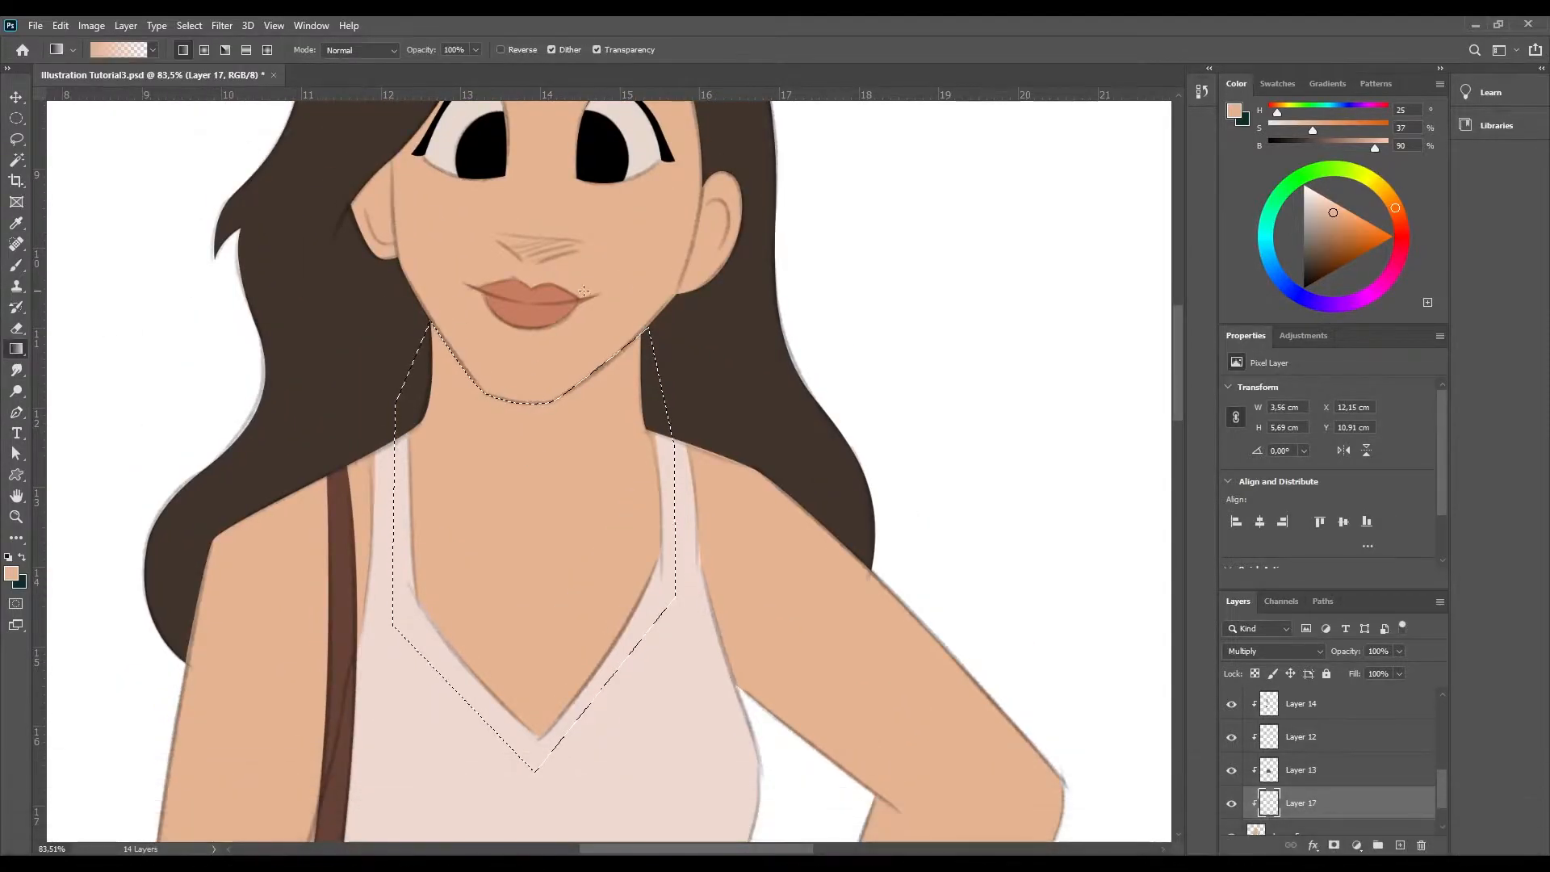
{"action": "left_click_drag", "start_coordinate": [549, 250], "coordinate": [509, 517]}
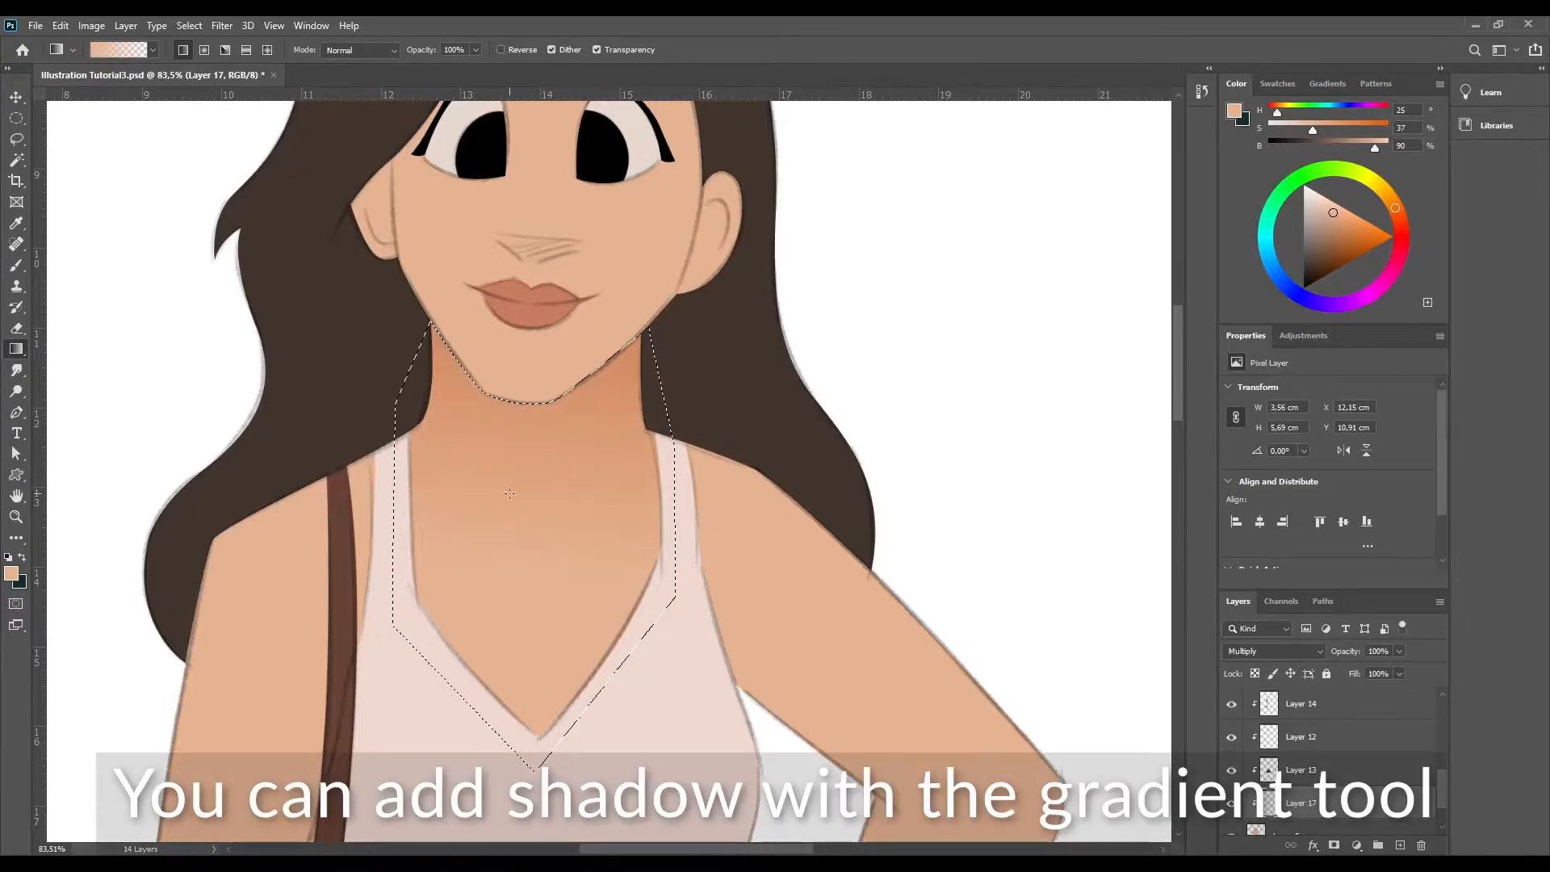
- Outline the inner shadow area of the left ear with the Pen tool
{"action": "key", "text": "ctrl+minus"}
{"action": "key", "text": "ctrl+minus"}
{"action": "mouse_move", "coordinate": [334, 456]}
{"action": "left_mouse_down"}
{"action": "mouse_move", "coordinate": [361, 426]}
{"action": "mouse_move", "coordinate": [262, 296]}
{"action": "mouse_move", "coordinate": [273, 281]}
{"action": "left_mouse_up"}
{"action": "key", "text": "p"}
{"action": "left_click", "coordinate": [327, 348]}
{"action": "left_click", "coordinate": [336, 509]}
{"action": "left_click", "coordinate": [327, 348]}
- Outline the inner shadow of the right ear with the Pen tool and shade both ear selections with a linear skin-color gradient
{"action": "left_click_drag", "start_coordinate": [890, 453], "coordinate": [959, 377]}
{"action": "mouse_move", "coordinate": [857, 576]}
{"action": "left_mouse_down"}
{"action": "mouse_move", "coordinate": [772, 608]}
{"action": "mouse_move", "coordinate": [771, 585]}
{"action": "left_mouse_up"}
{"action": "key", "text": "ctrl+Return"}
{"action": "key", "text": "g"}
{"action": "key", "text": "ctrl+minus"}
{"action": "key", "text": "ctrl+minus"}
{"action": "key", "text": "ctrl+minus"}
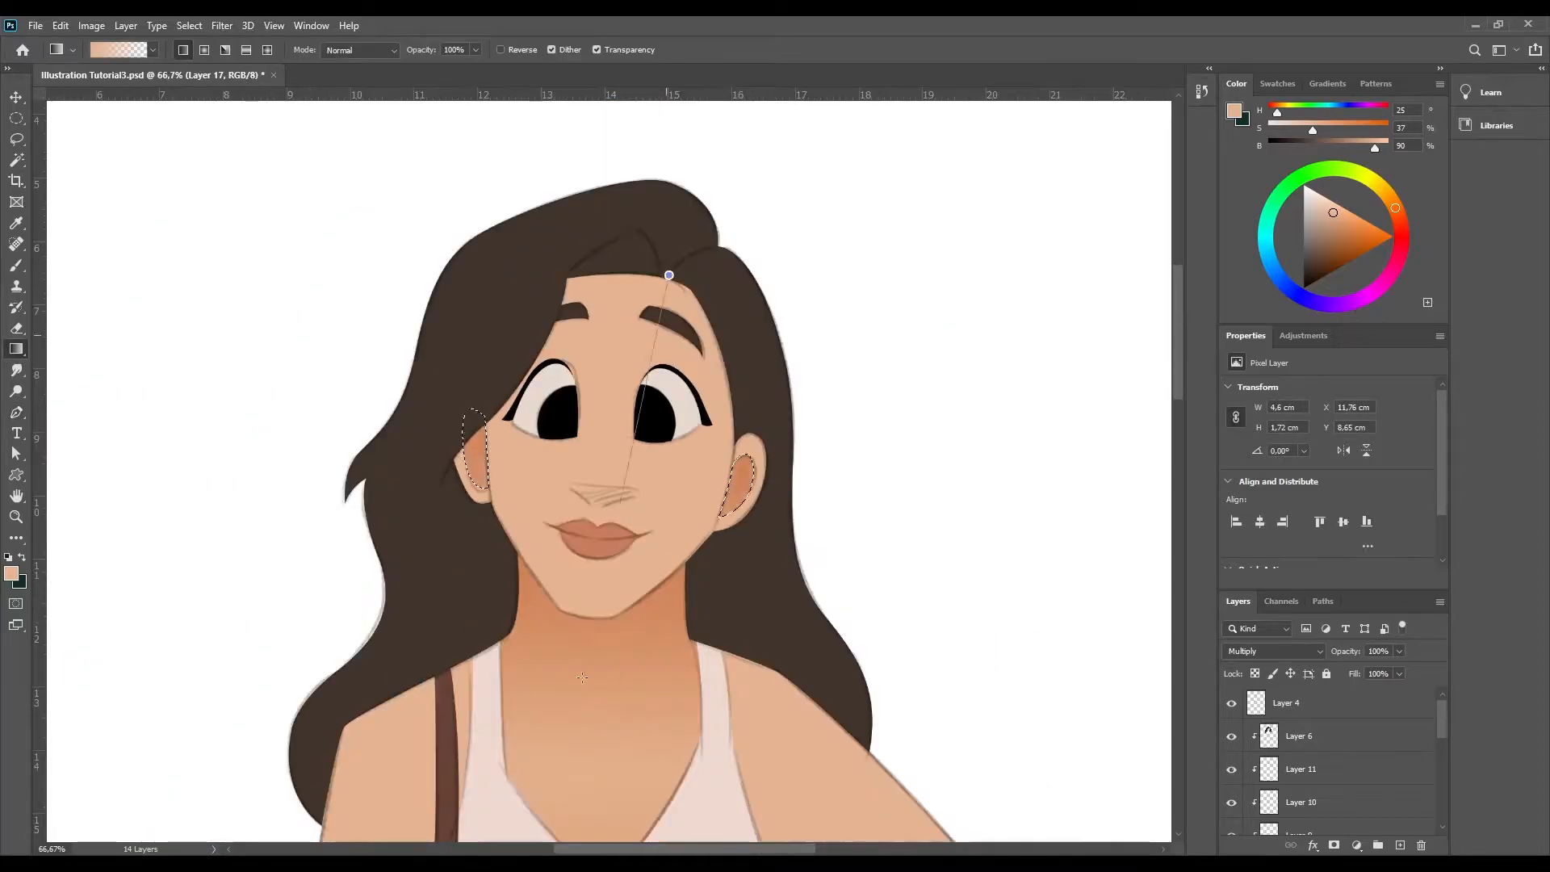
{"action": "left_click_drag", "start_coordinate": [476, 408], "coordinate": [557, 613]}
{"action": "key", "text": "ctrl+d"}
- Outline the shadow strip along the hairline across the forehead and face sides with the Pen tool and make it a selection
{"action": "key", "text": "z"}
{"action": "left_click_drag", "start_coordinate": [371, 323], "coordinate": [492, 322]}
{"action": "key", "text": "p"}
{"action": "left_click", "coordinate": [275, 585]}
{"action": "left_click_drag", "start_coordinate": [386, 473], "coordinate": [437, 438]}
{"action": "left_click_drag", "start_coordinate": [538, 209], "coordinate": [562, 174]}
{"action": "left_click", "coordinate": [538, 281], "text": "alt"}
{"action": "left_click_drag", "start_coordinate": [775, 295], "coordinate": [875, 328]}
{"action": "left_click", "coordinate": [775, 295], "text": "alt"}
{"action": "left_click_drag", "start_coordinate": [874, 610], "coordinate": [882, 802]}
{"action": "left_click", "coordinate": [873, 610], "text": "alt"}
{"action": "left_click_drag", "start_coordinate": [837, 280], "coordinate": [756, 143]}
{"action": "left_click", "coordinate": [470, 204]}
{"action": "key", "text": "ctrl+Return"}
- Shade the hairline selection with a linear skin-color gradient running down from the hair, and clear the selection
{"action": "key", "text": "ctrl+minus"}
{"action": "key", "text": "ctrl+minus"}
{"action": "key", "text": "g"}
{"action": "left_click_drag", "start_coordinate": [633, 207], "coordinate": [635, 339]}
{"action": "key", "text": "ctrl+d"}
- Outline the shadow shape under the nose with the Pen tool, make it a selection and shade it with a linear skin-color gradient
{"action": "key", "text": "ctrl+minus"}
{"action": "left_click_drag", "start_coordinate": [808, 497], "coordinate": [782, 390]}
{"action": "scroll", "coordinate": [1260, 716], "scroll_direction": "up", "scroll_amount": 5}
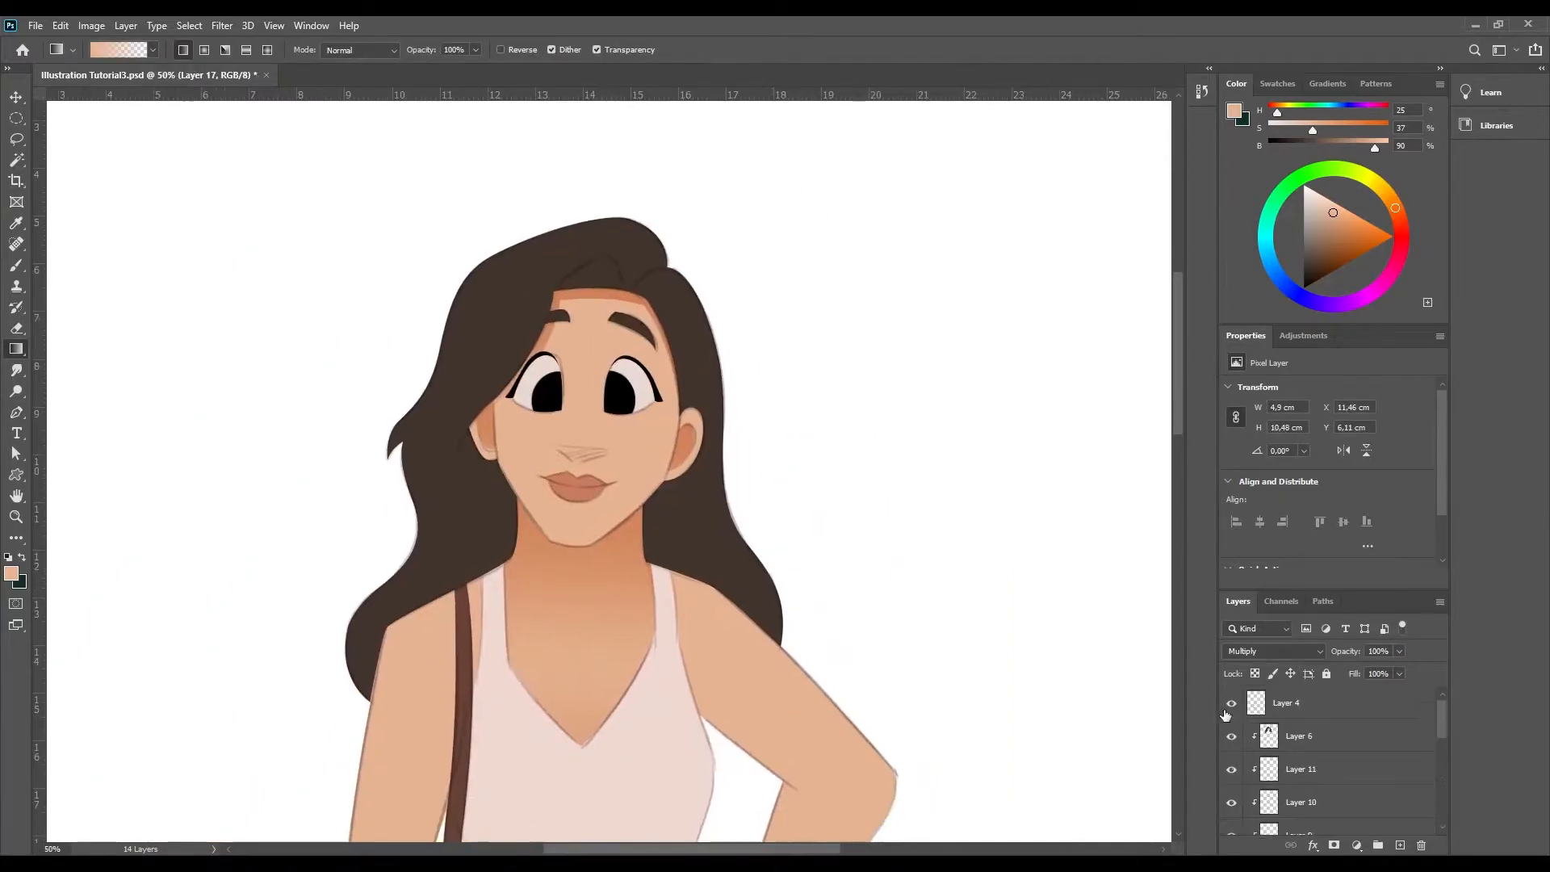
{"action": "key", "text": "z"}
{"action": "left_click_drag", "start_coordinate": [620, 477], "coordinate": [684, 425]}
{"action": "scroll", "coordinate": [1308, 759], "scroll_direction": "down", "scroll_amount": 5}
{"action": "key", "text": "p"}
{"action": "left_click", "coordinate": [443, 368]}
{"action": "left_click_drag", "start_coordinate": [597, 382], "coordinate": [686, 383]}
{"action": "left_click_drag", "start_coordinate": [487, 477], "coordinate": [501, 622]}
{"action": "left_click", "coordinate": [612, 528], "text": "alt"}
{"action": "left_click_drag", "start_coordinate": [529, 566], "coordinate": [473, 570]}
{"action": "left_click", "coordinate": [529, 566], "text": "alt"}
{"action": "left_click_drag", "start_coordinate": [454, 513], "coordinate": [433, 473]}
{"action": "key", "text": "ctrl+Return"}
{"action": "key", "text": "g"}
{"action": "left_click_drag", "start_coordinate": [556, 557], "coordinate": [571, 221]}
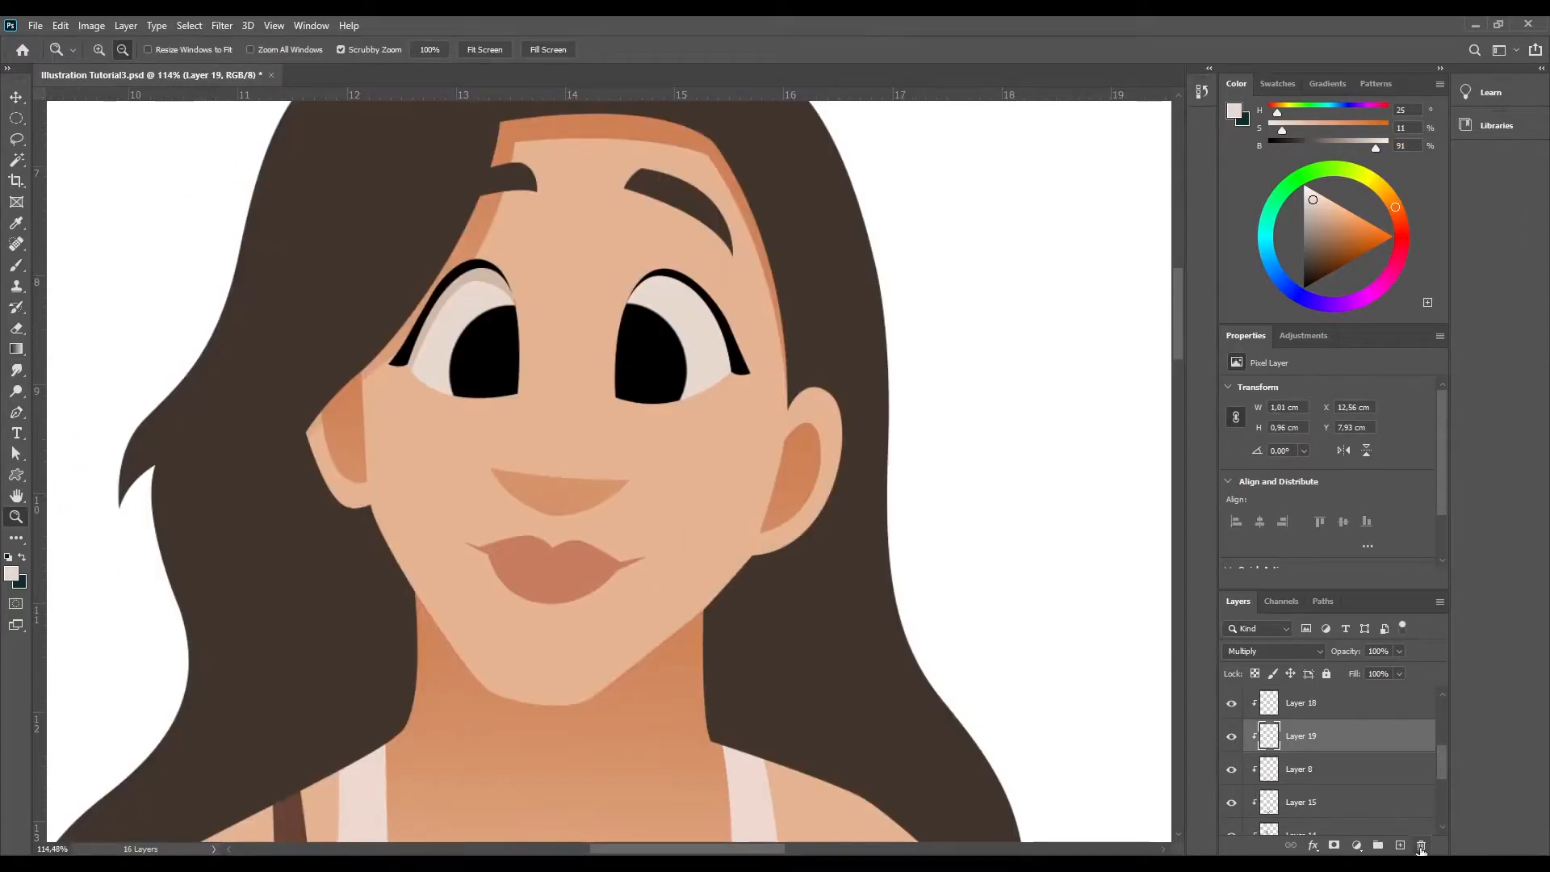
- Delete the existing eye shadow layer and outline the upper shadow areas of both eyes as a selection with the Pen tool
{"action": "left_click", "coordinate": [1421, 845]}
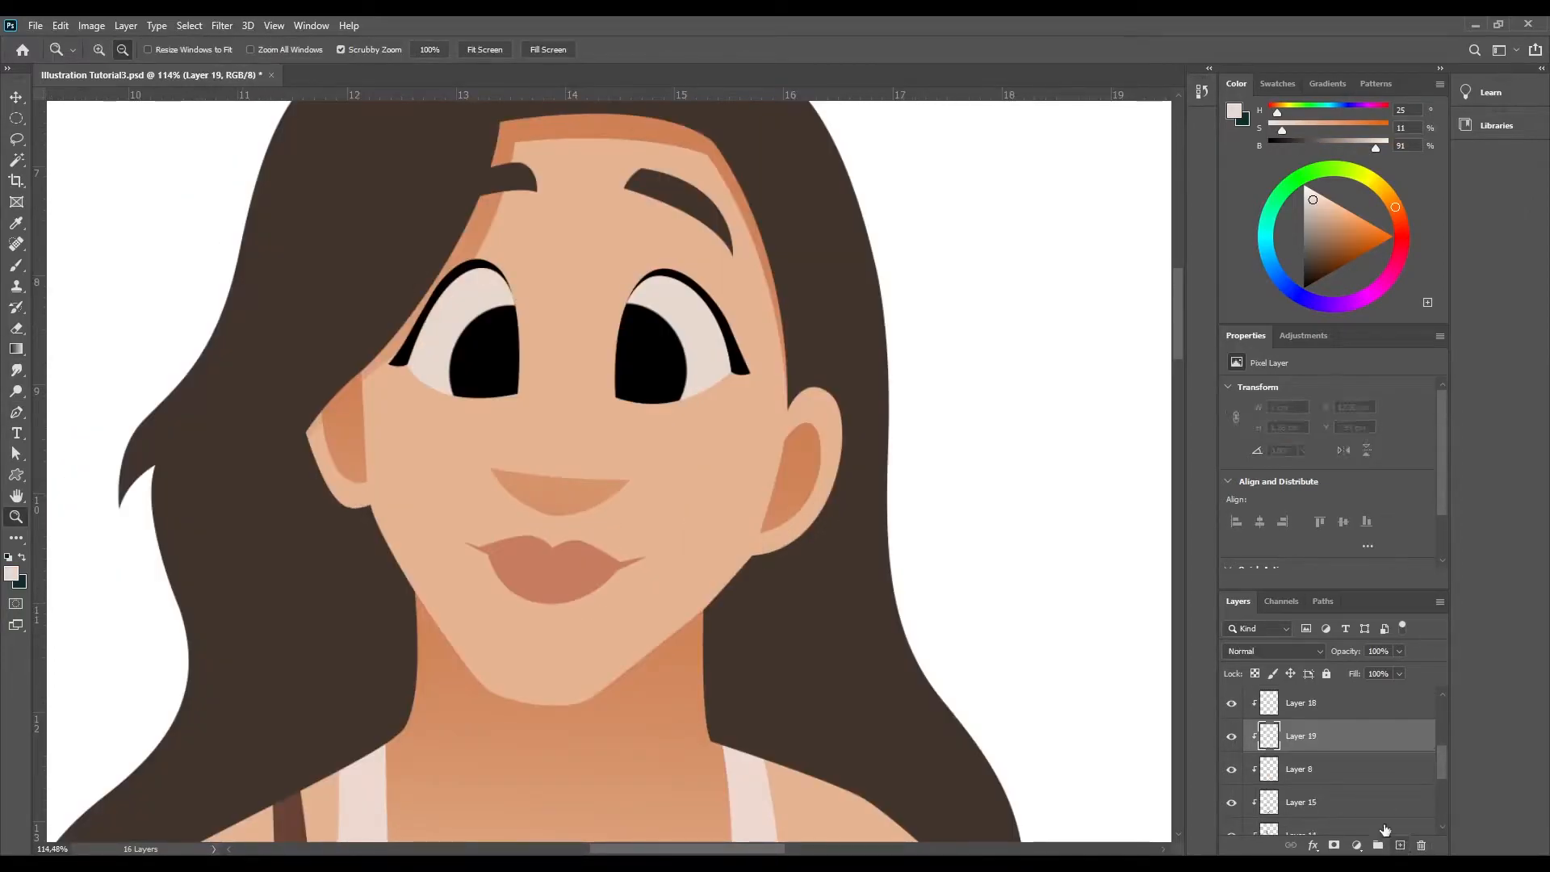
{"action": "key", "text": "p"}
{"action": "left_click", "coordinate": [515, 394]}
{"action": "left_click_drag", "start_coordinate": [476, 278], "coordinate": [427, 275]}
{"action": "left_click", "coordinate": [408, 363]}
{"action": "left_click", "coordinate": [415, 280]}
{"action": "left_click", "coordinate": [478, 226]}
{"action": "left_click", "coordinate": [540, 281]}
{"action": "left_click", "coordinate": [516, 394]}
{"action": "key", "text": "ctrl+Return"}
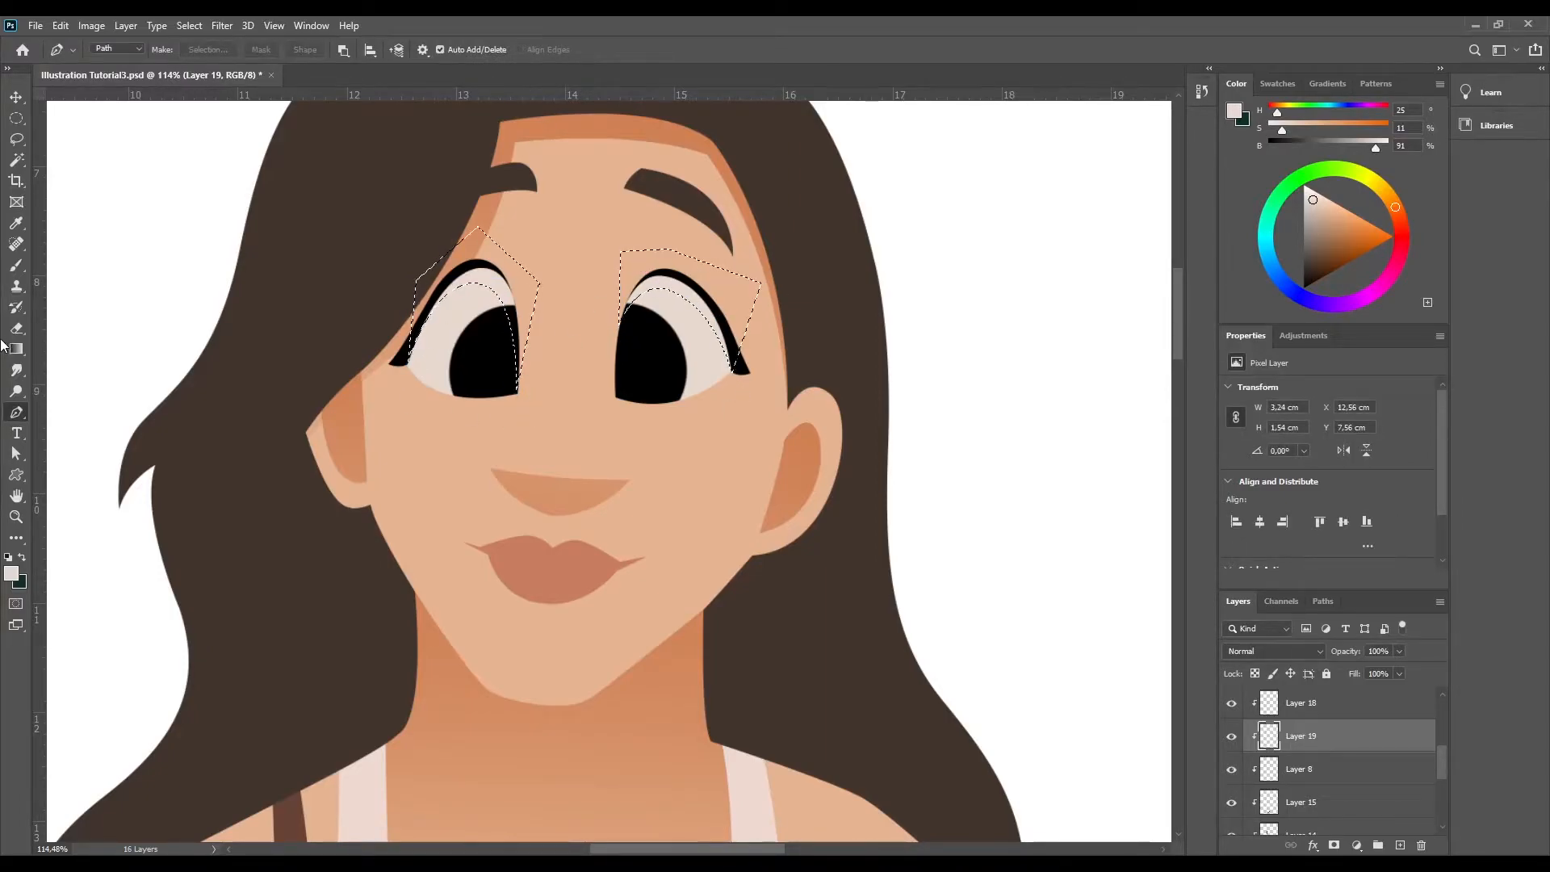
- Fill the eye shadow selection with an off-white linear gradient on Layer 19 and set its blend mode to Multiply
{"action": "left_click", "coordinate": [17, 349]}
{"action": "left_click_drag", "start_coordinate": [686, 255], "coordinate": [678, 323]}
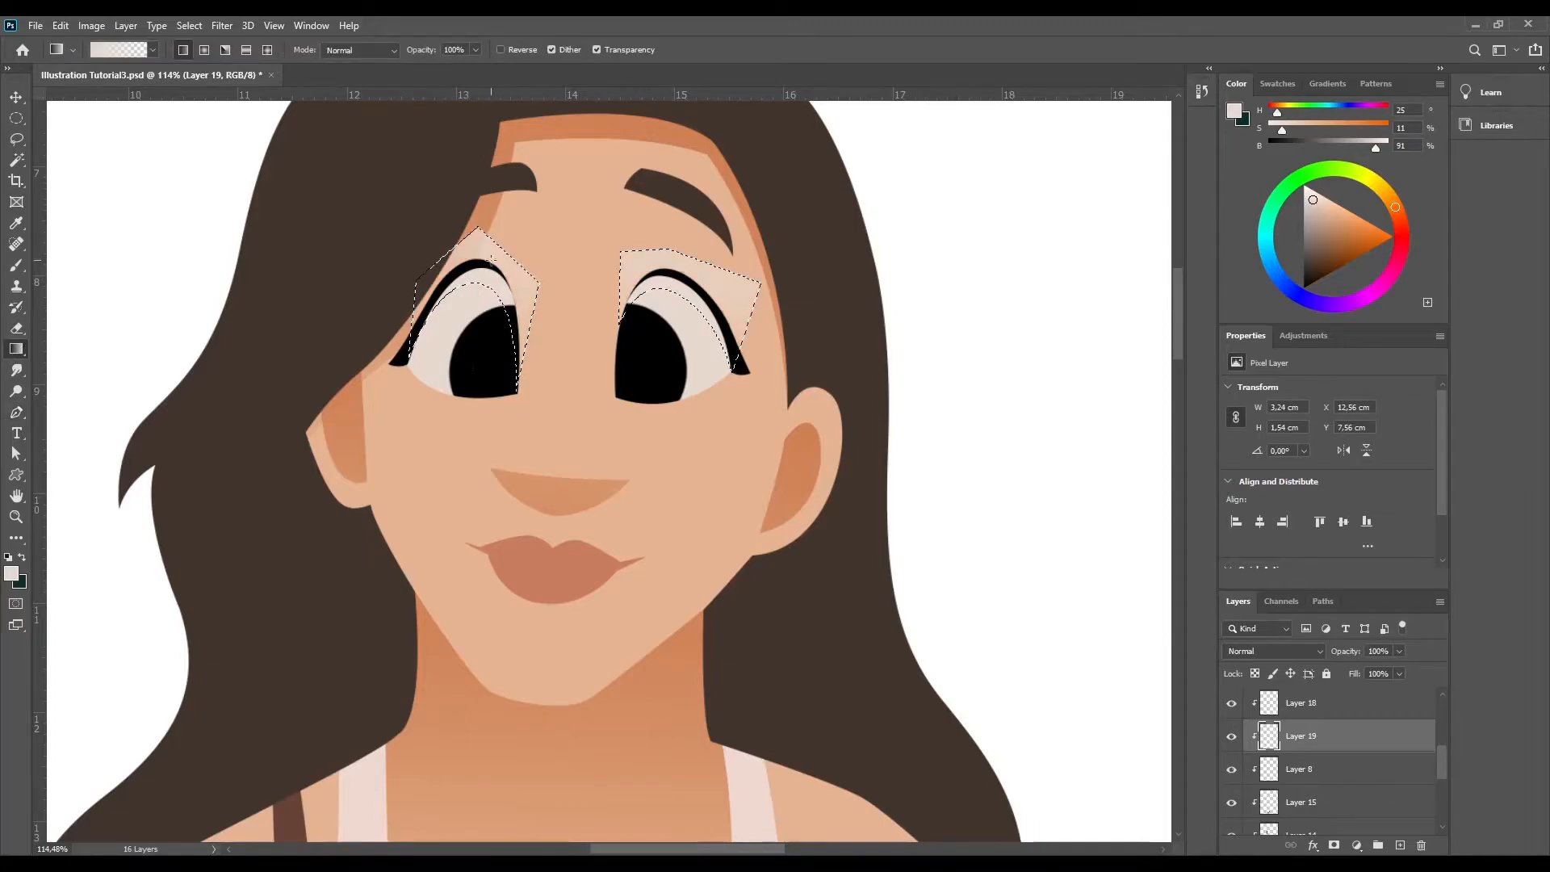
{"action": "left_click", "coordinate": [1246, 657]}
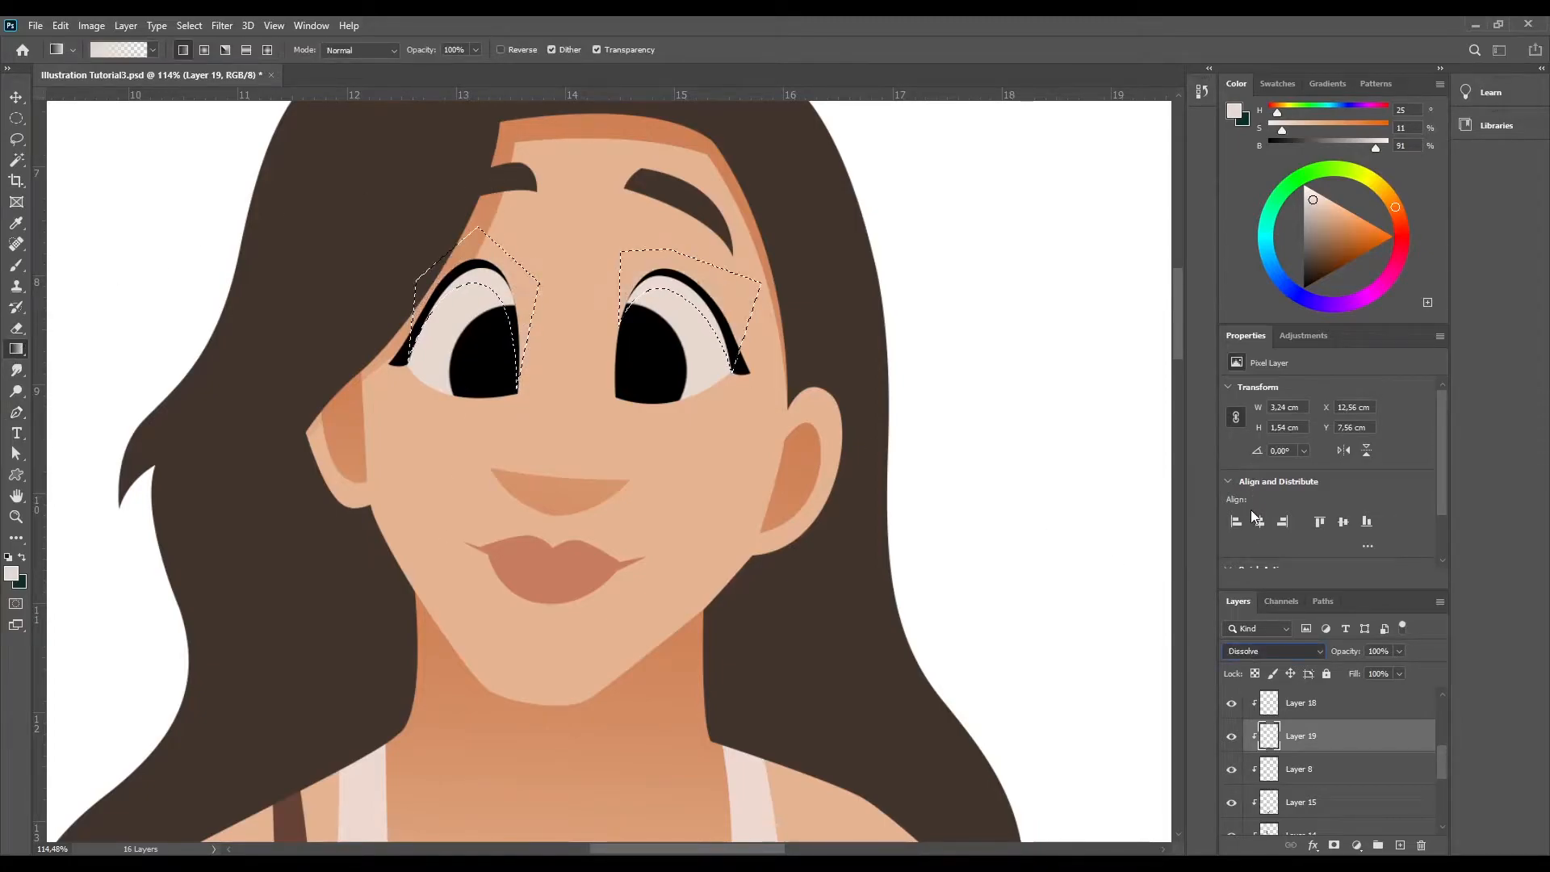
{"action": "left_click", "coordinate": [1253, 521]}
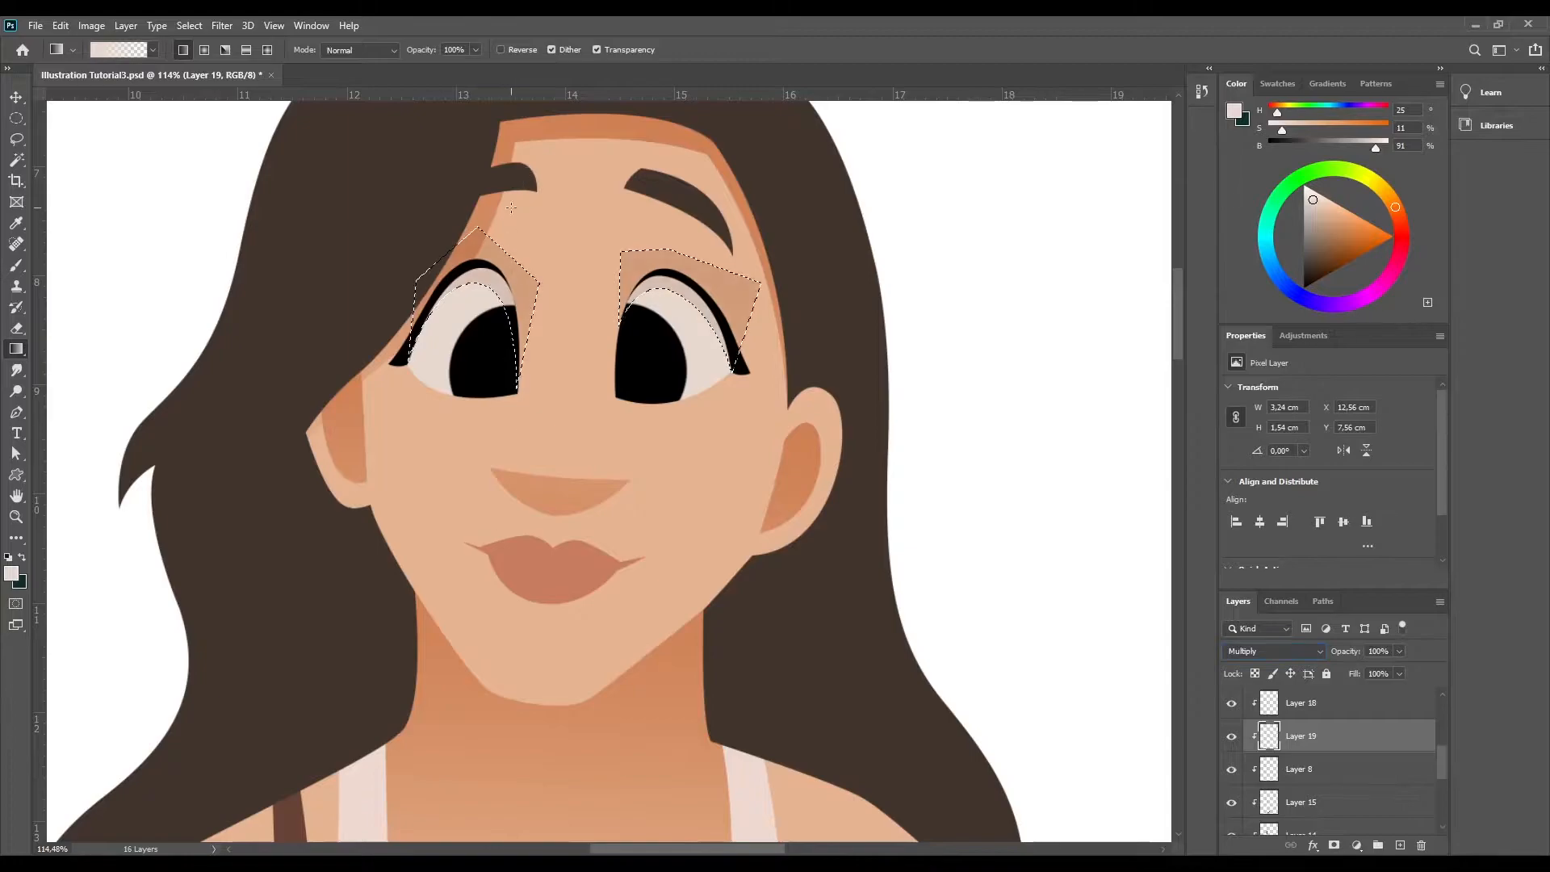
{"action": "key", "text": "ctrl+d"}
- Trim the eye shadow to the eye-white shapes using the outline of Layer 8
{"action": "left_click", "coordinate": [1269, 773], "text": "ctrl"}
{"action": "left_click", "coordinate": [17, 100]}
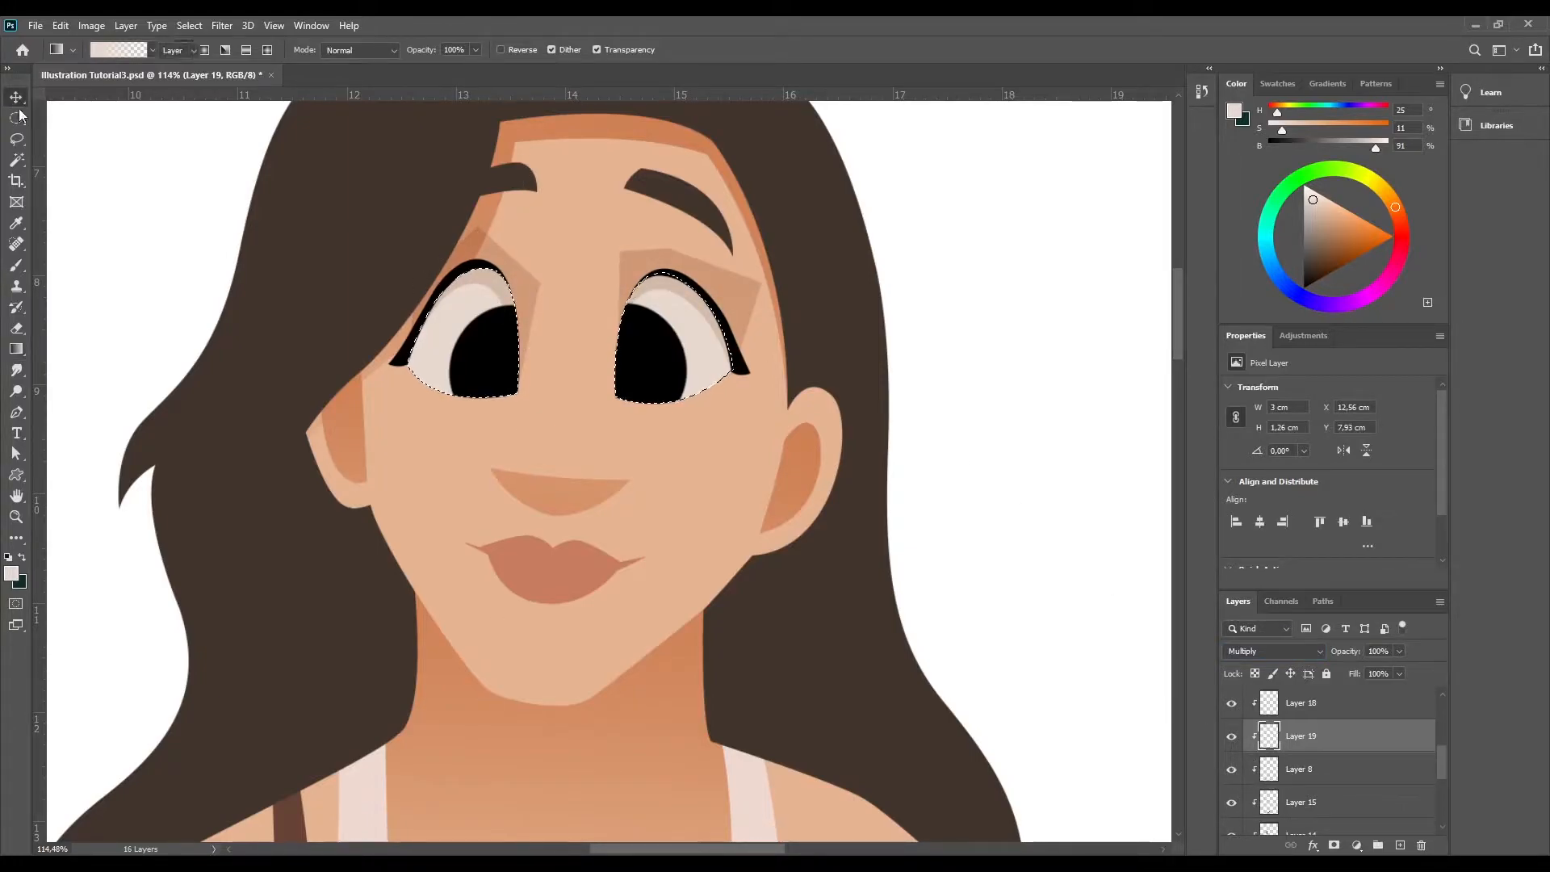
{"action": "key", "text": "ctrl+d"}
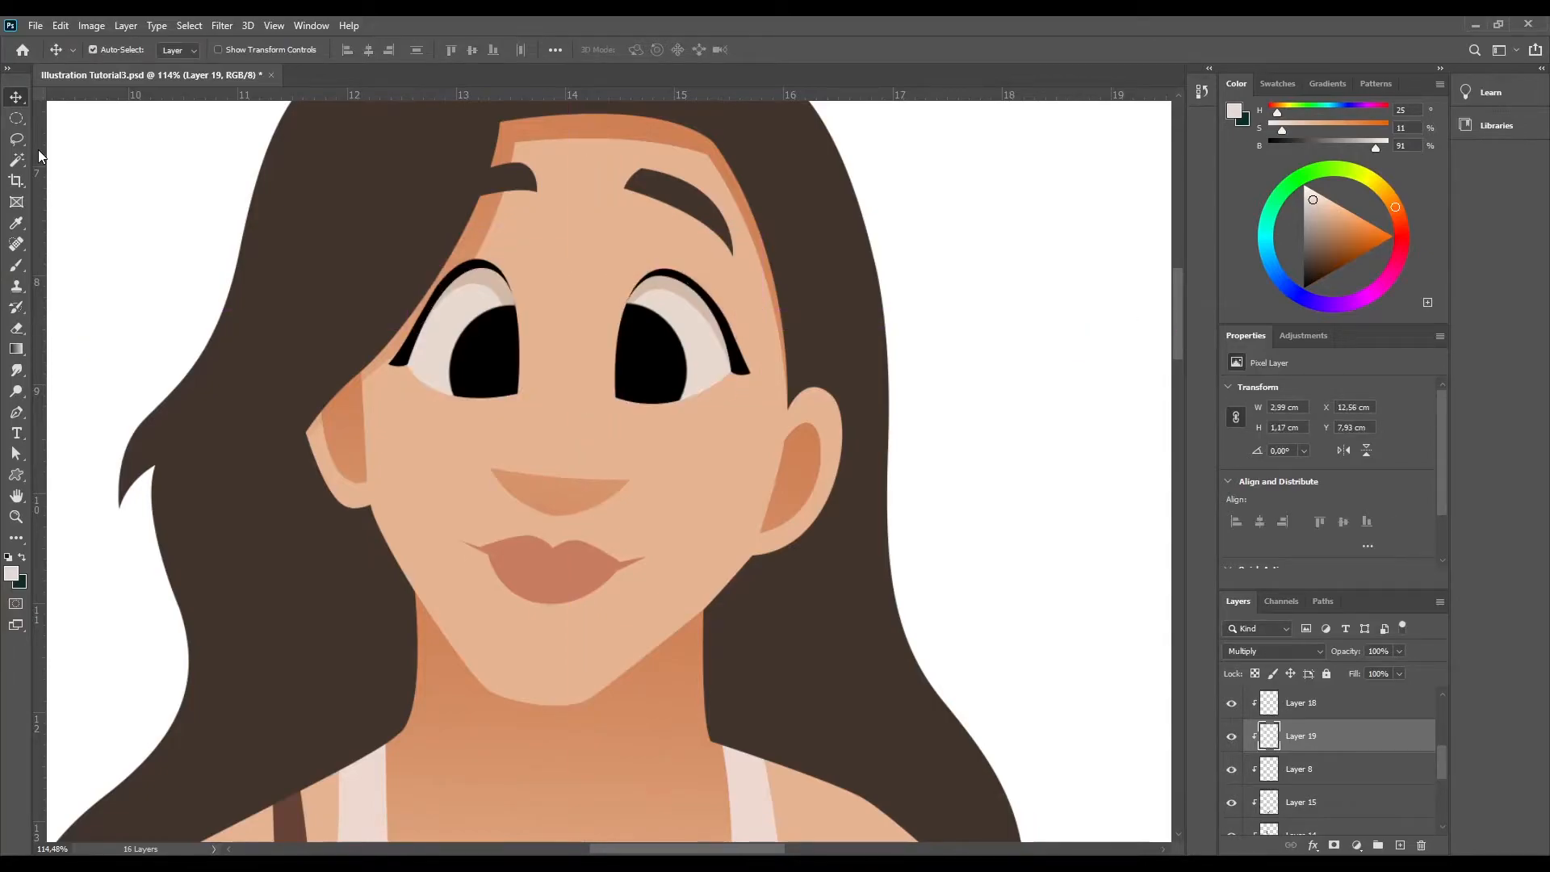
- Set the opacity of the eye shadow layer to 75%
{"action": "key", "text": "4"}
{"action": "key", "text": "6"}
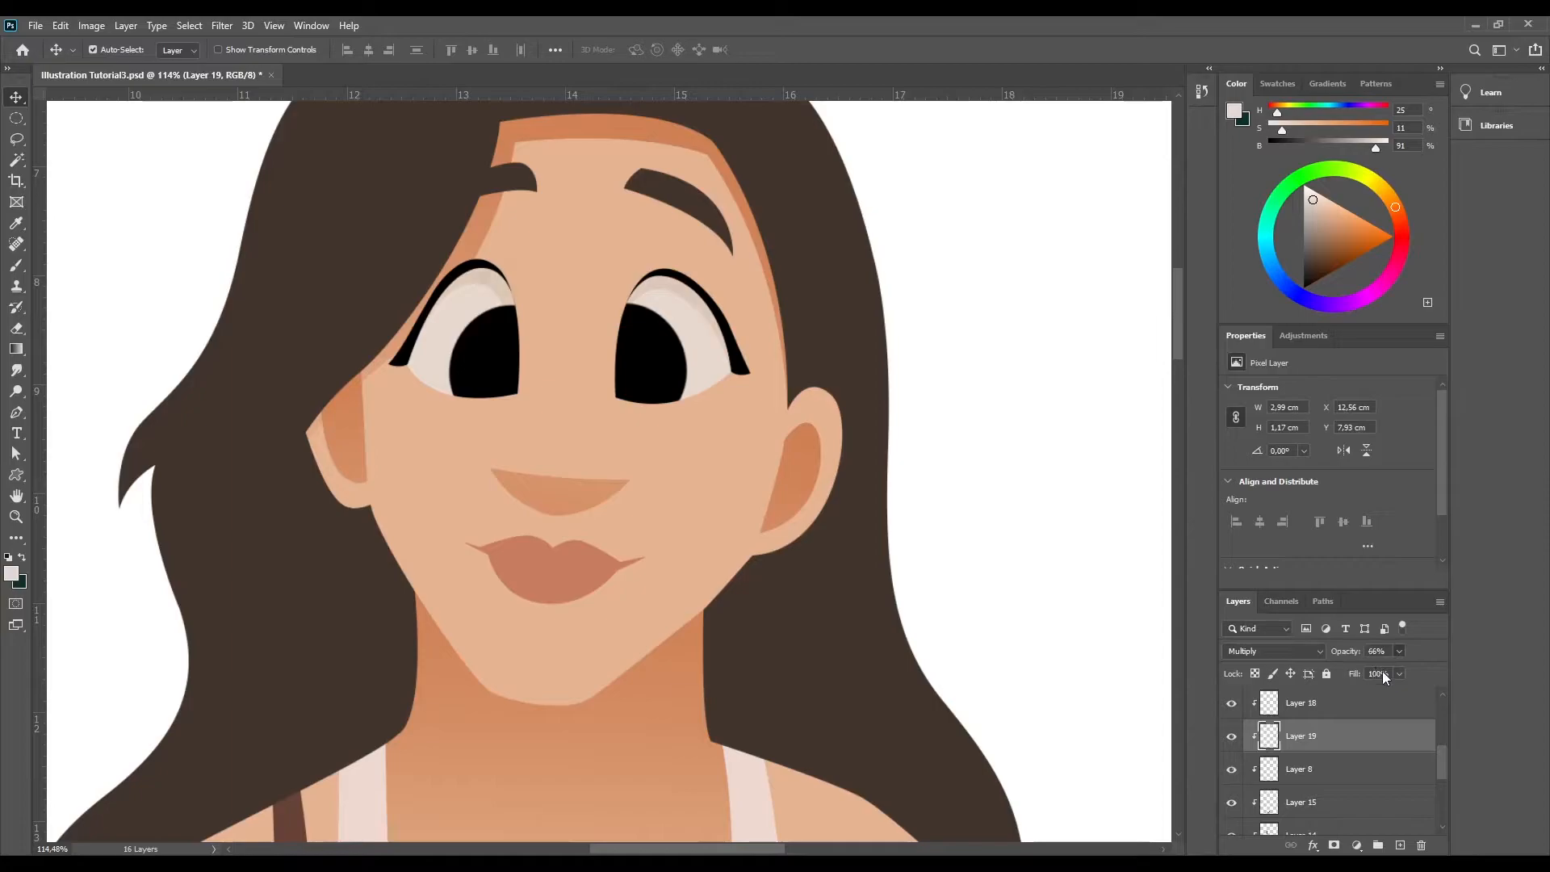
{"action": "type", "text": "75"}
{"action": "type", "text": "i"}
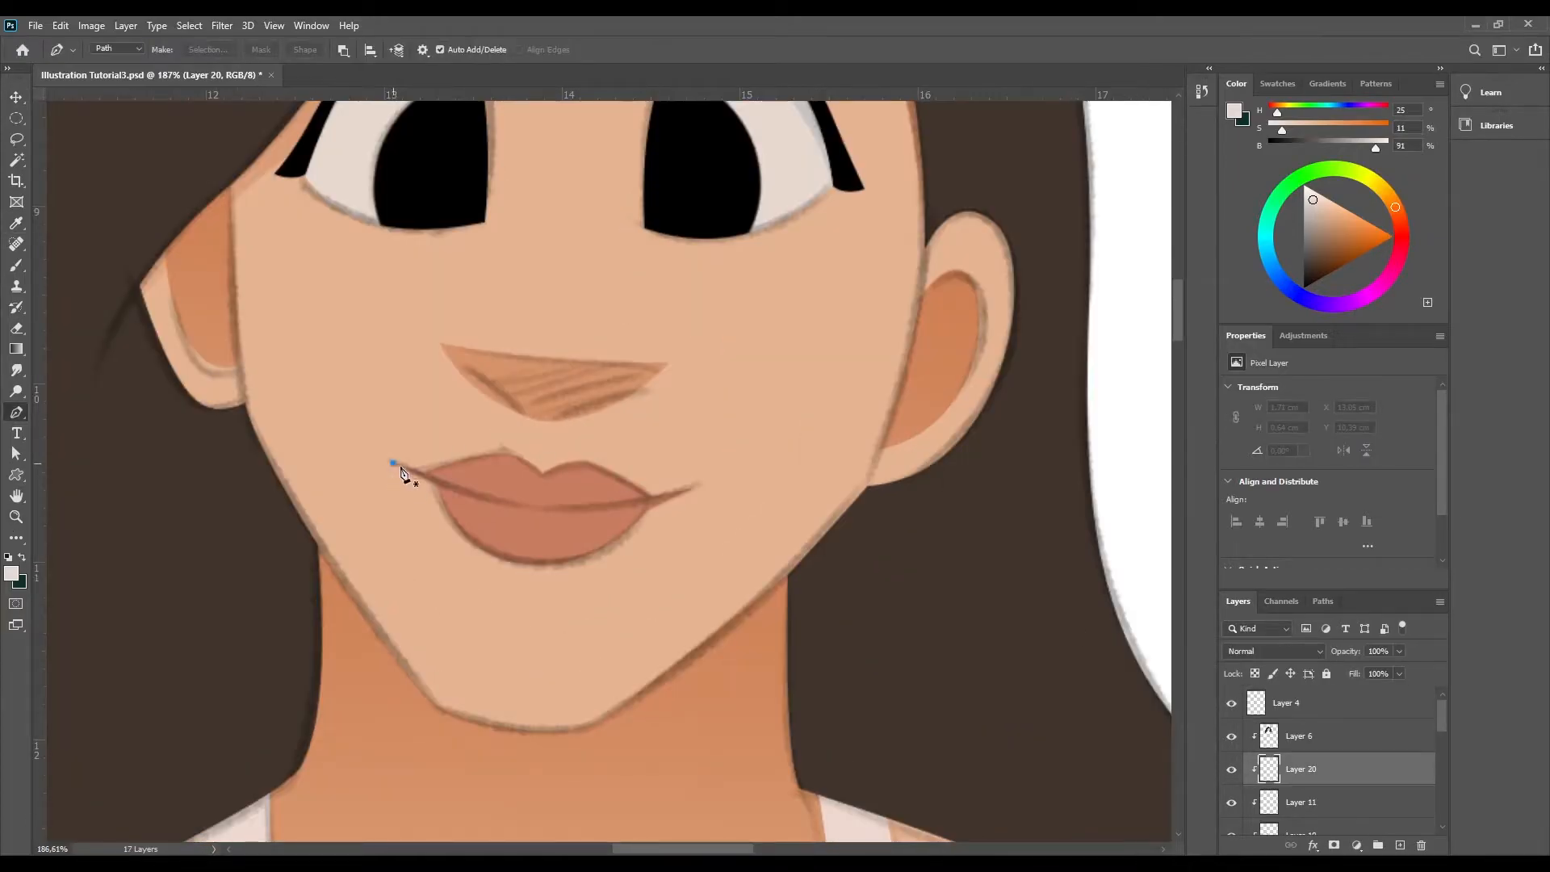
- Outline the upper lip along the mouth line with the Pen tool and make it a selection
{"action": "left_click", "coordinate": [460, 432]}
{"action": "left_click", "coordinate": [710, 476]}
{"action": "left_click", "coordinate": [399, 465]}
- Sample the lip color from the lower lip as the foreground color
{"action": "key", "text": "v"}
{"action": "left_click", "coordinate": [530, 536]}
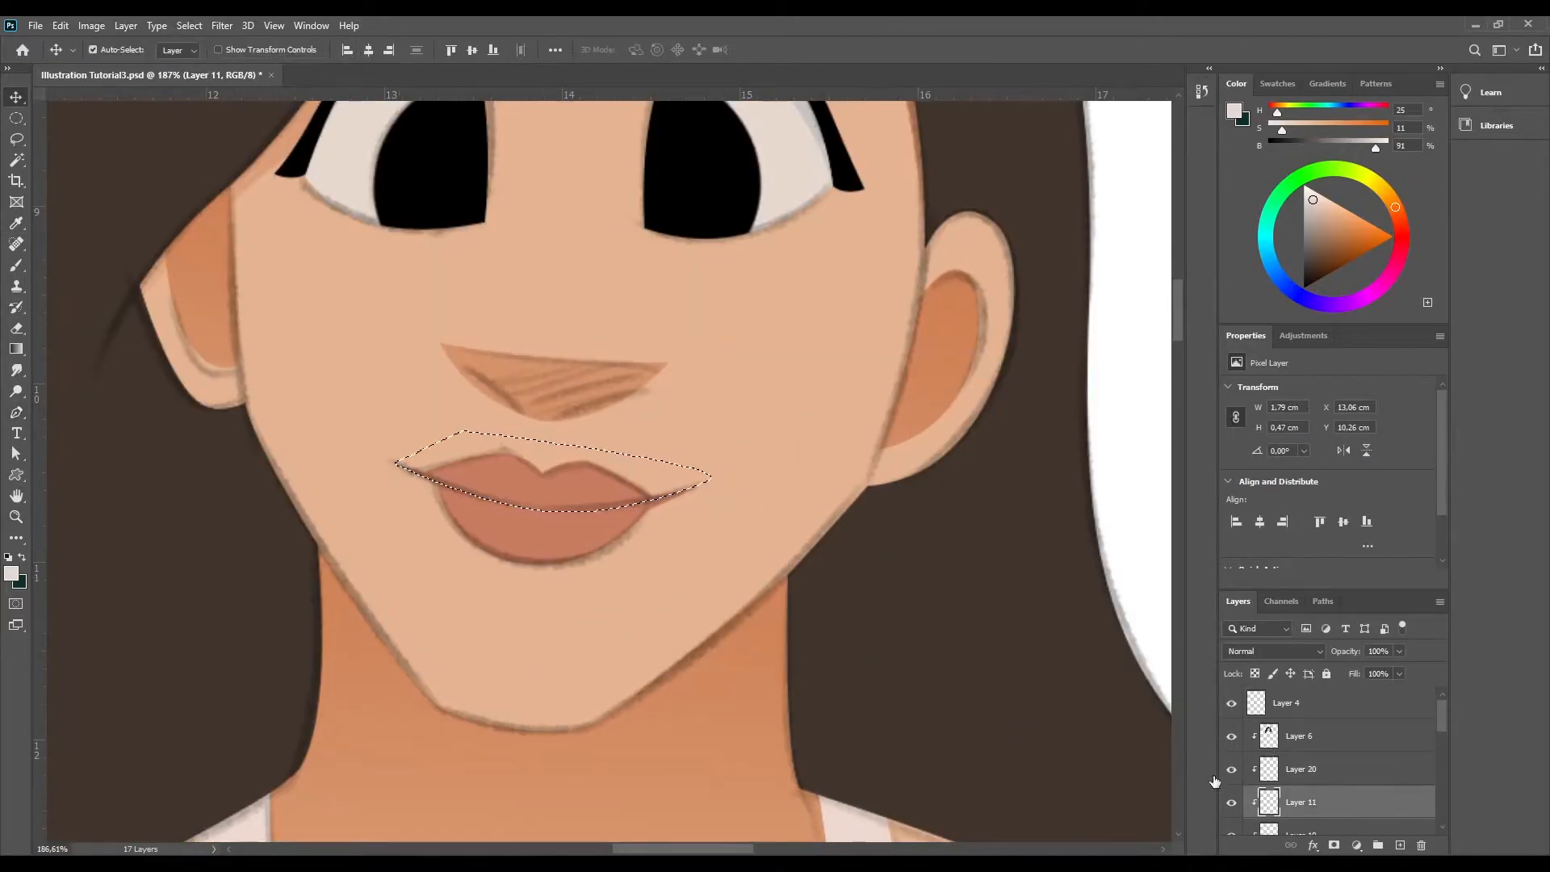
{"action": "left_click", "coordinate": [16, 265]}
{"action": "left_click", "coordinate": [515, 524], "text": "alt"}
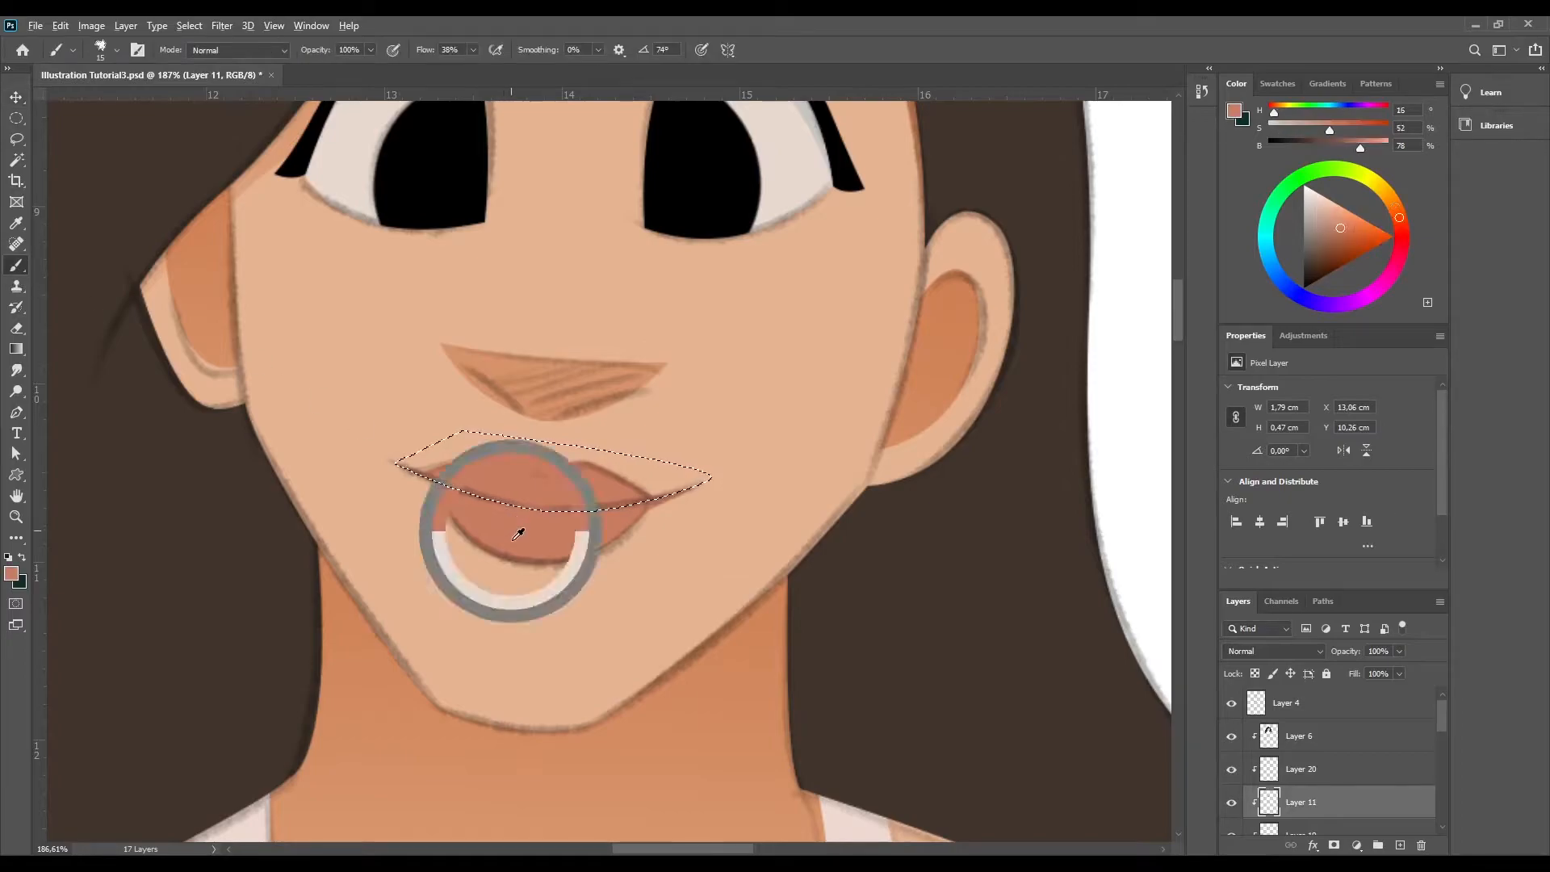
- Fill the upper lip selection with the lip color on Layer 20 and set the layer's blend mode to Multiply
{"action": "left_click", "coordinate": [1276, 770]}
{"action": "key", "text": "g"}
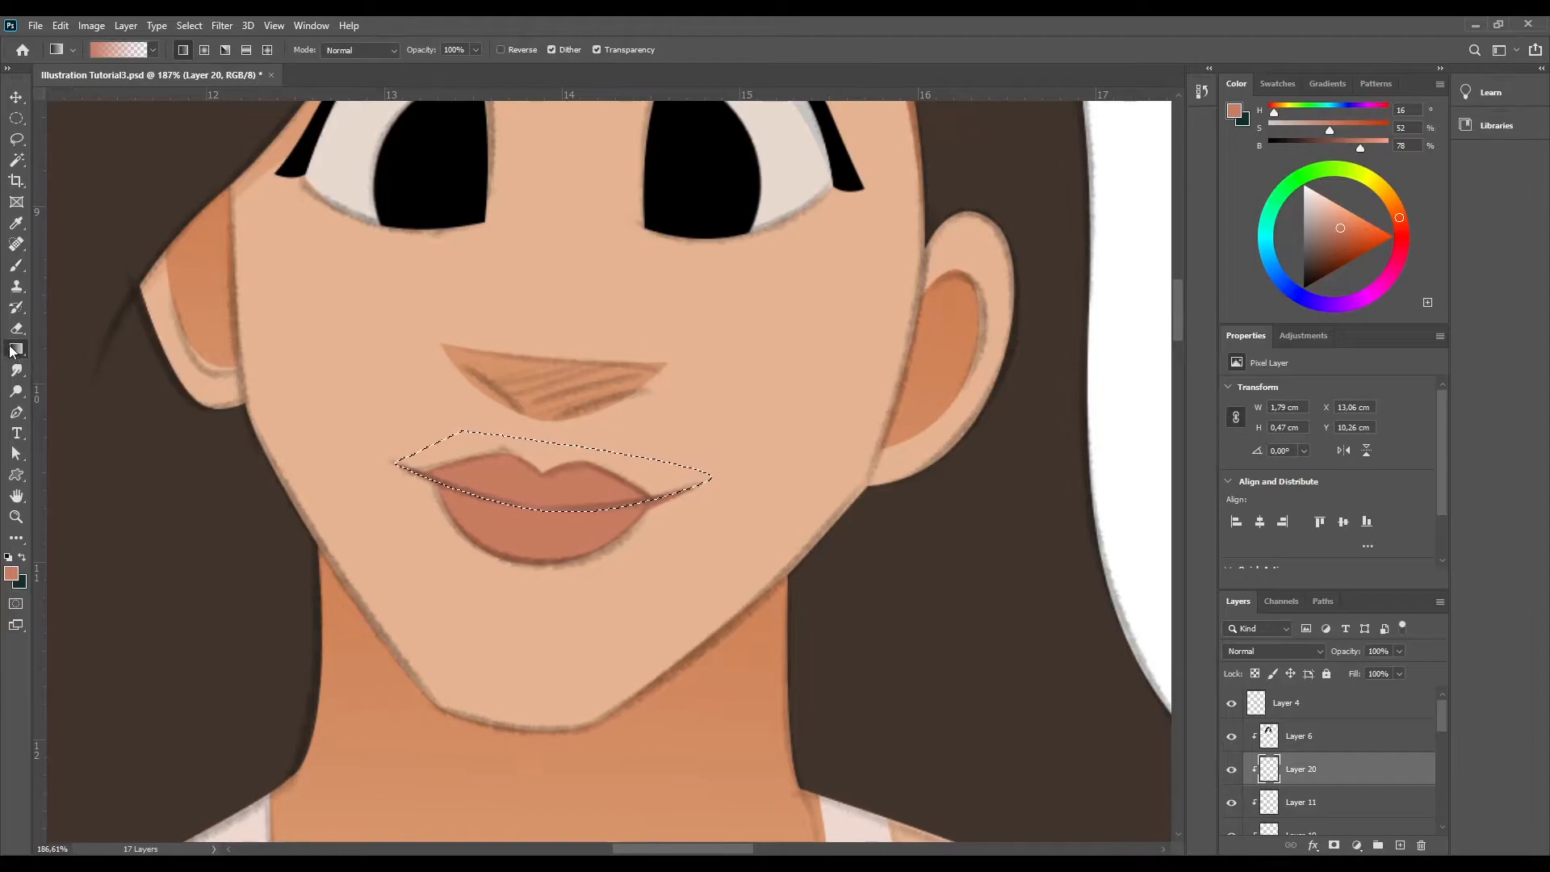
{"action": "key", "text": "shift+g"}
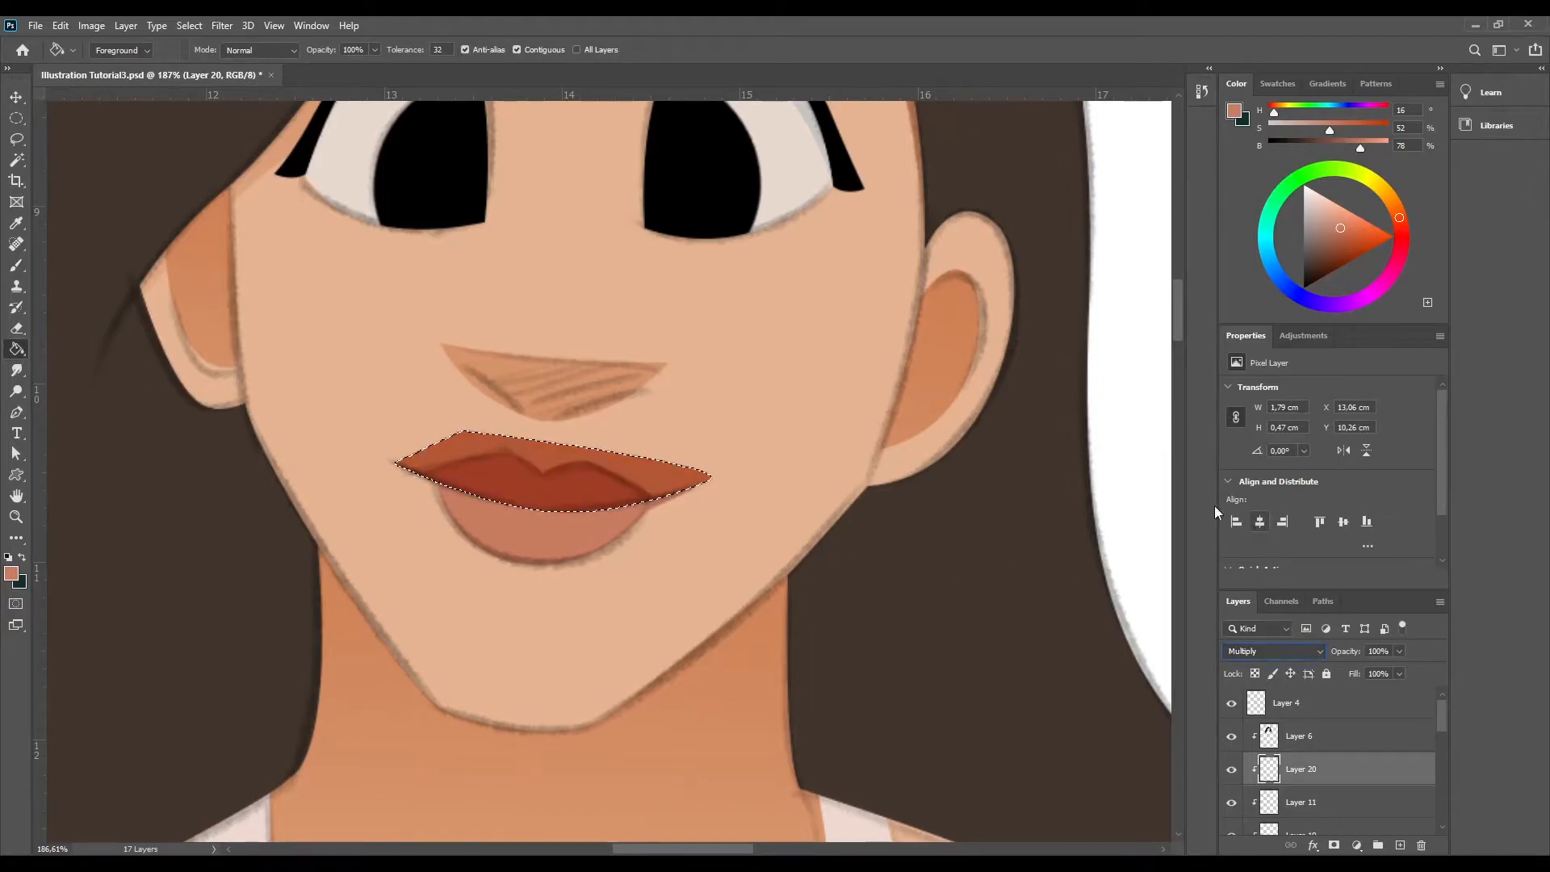
{"action": "key", "text": "ctrl+d"}
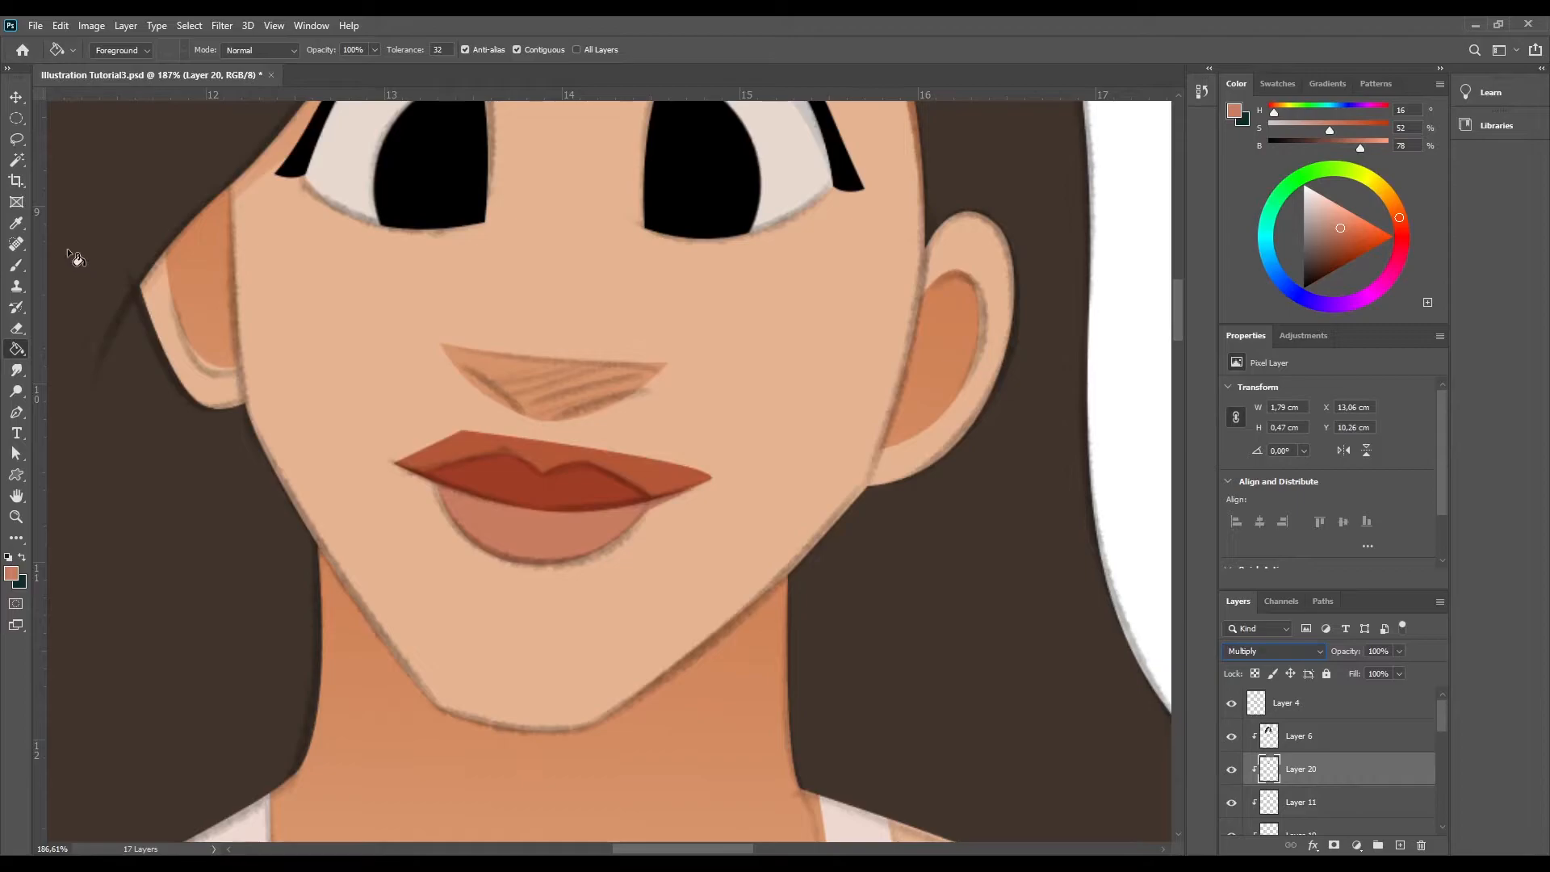
- Delete the upper lip shadow outside the lip shape by loading Layer 11's outline and inverting the selection
{"action": "left_click", "coordinate": [16, 98]}
{"action": "left_click", "coordinate": [1275, 805], "text": "ctrl"}
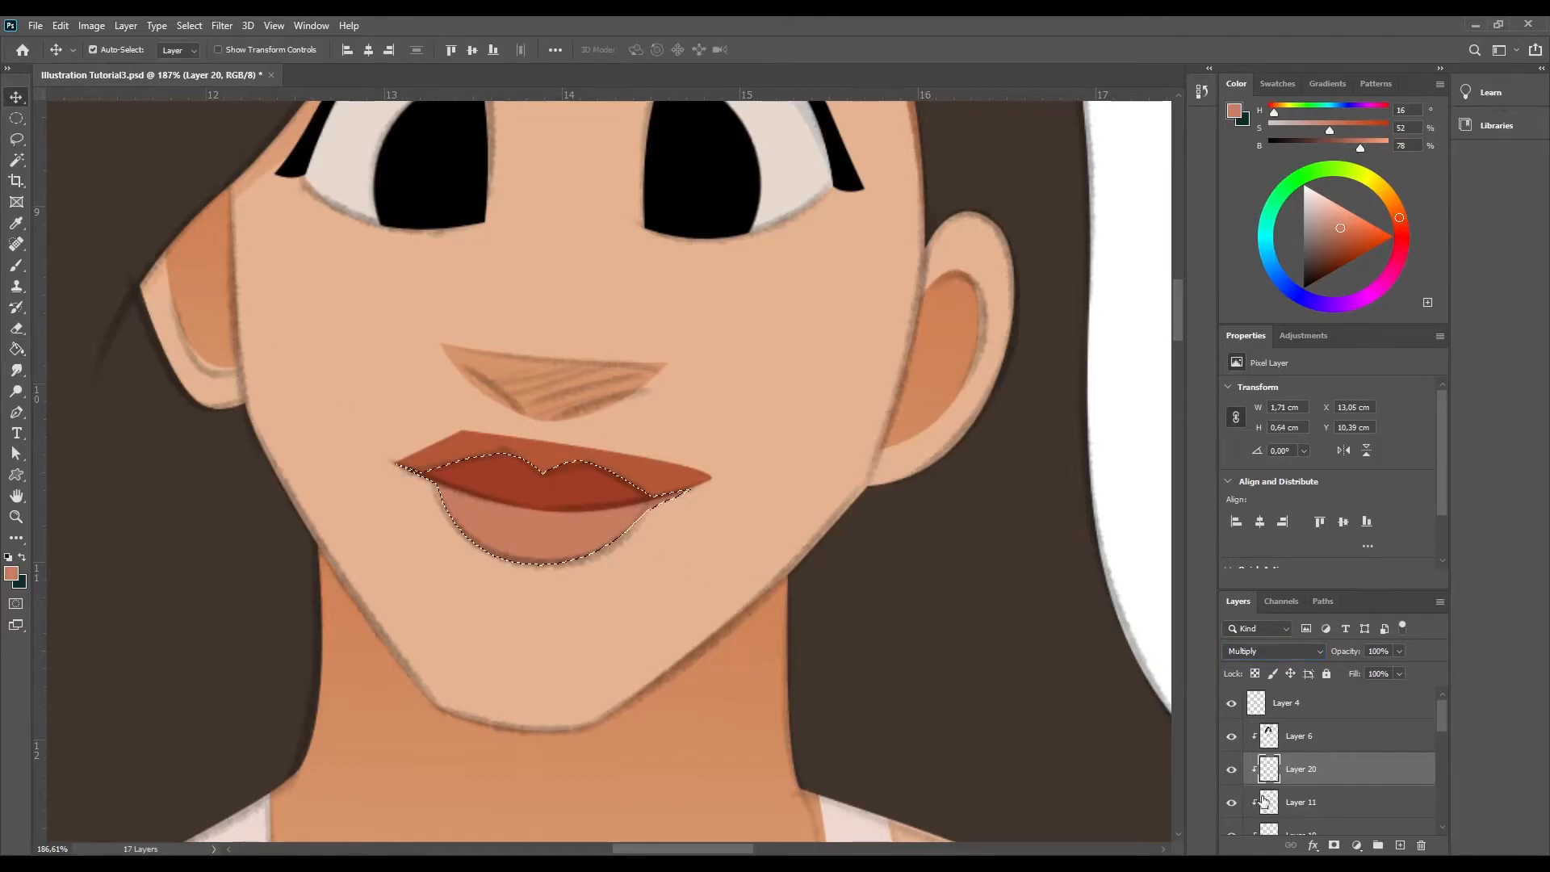
{"action": "key", "text": "ctrl+shift+i"}
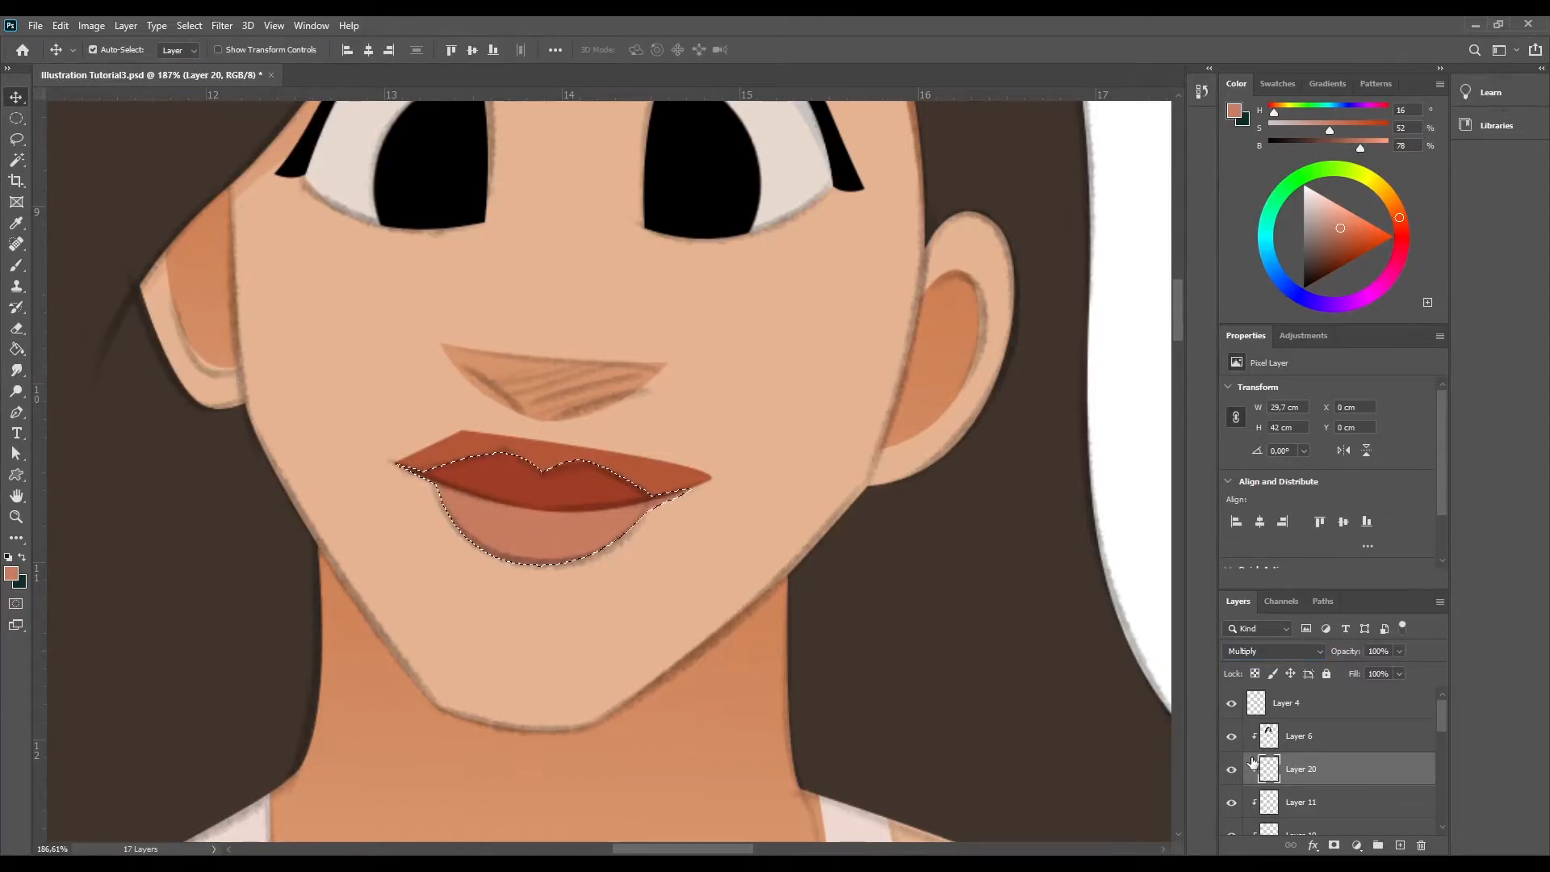
{"action": "key", "text": "Delete"}
{"action": "key", "text": "ctrl+d"}
- Set the opacity of the upper lip shadow layer to 60%
{"action": "key", "text": "ctrl+1"}
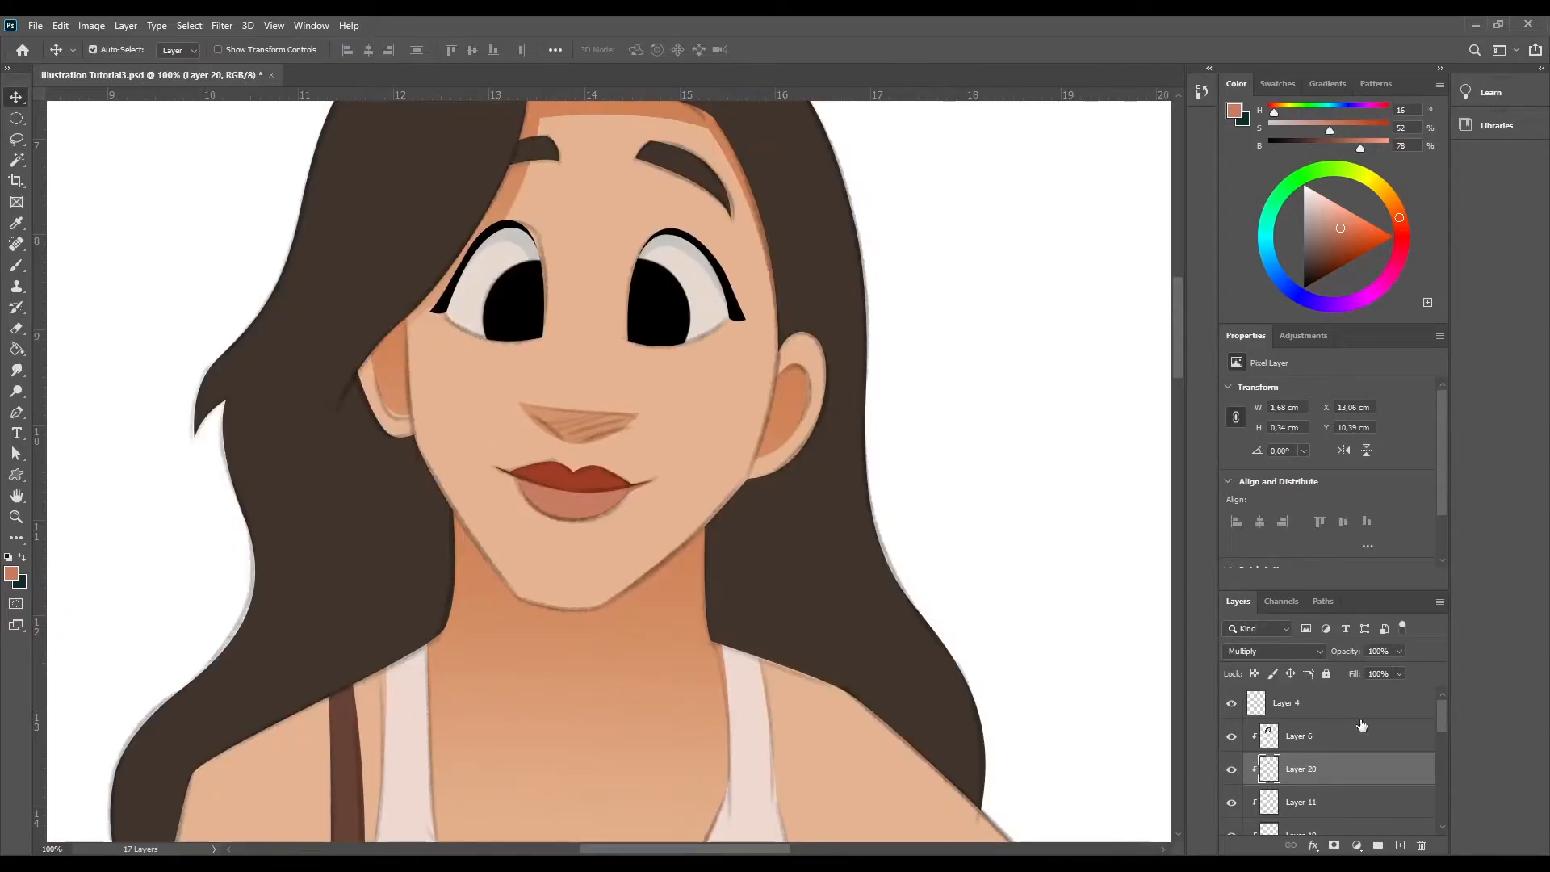
{"action": "key", "text": "4"}
{"action": "key", "text": "1"}
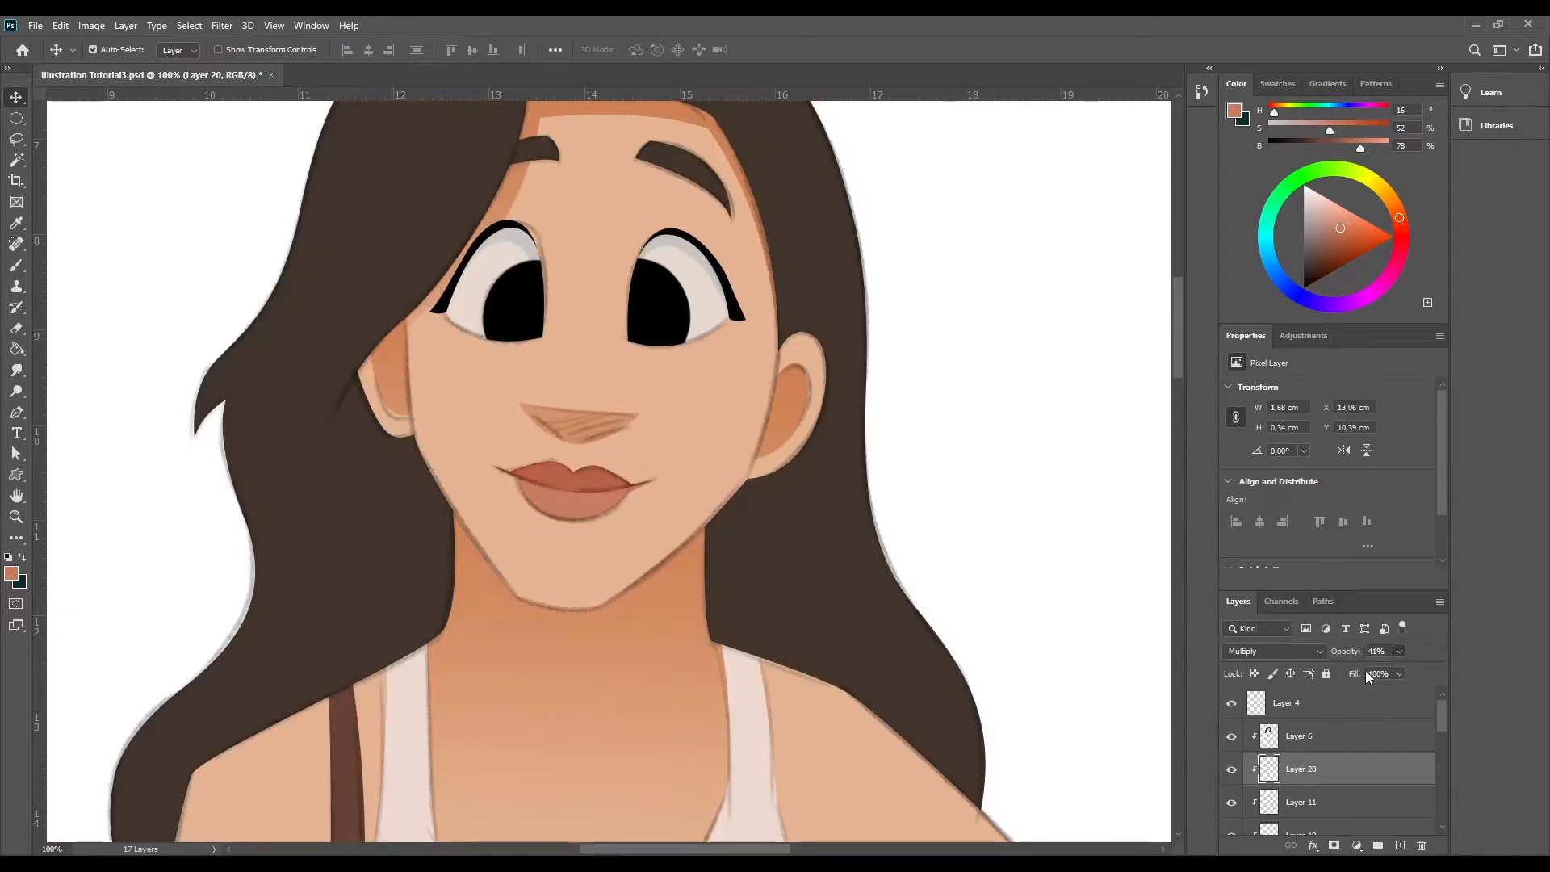
{"action": "type", "text": "53"}
{"action": "type", "text": "60"}
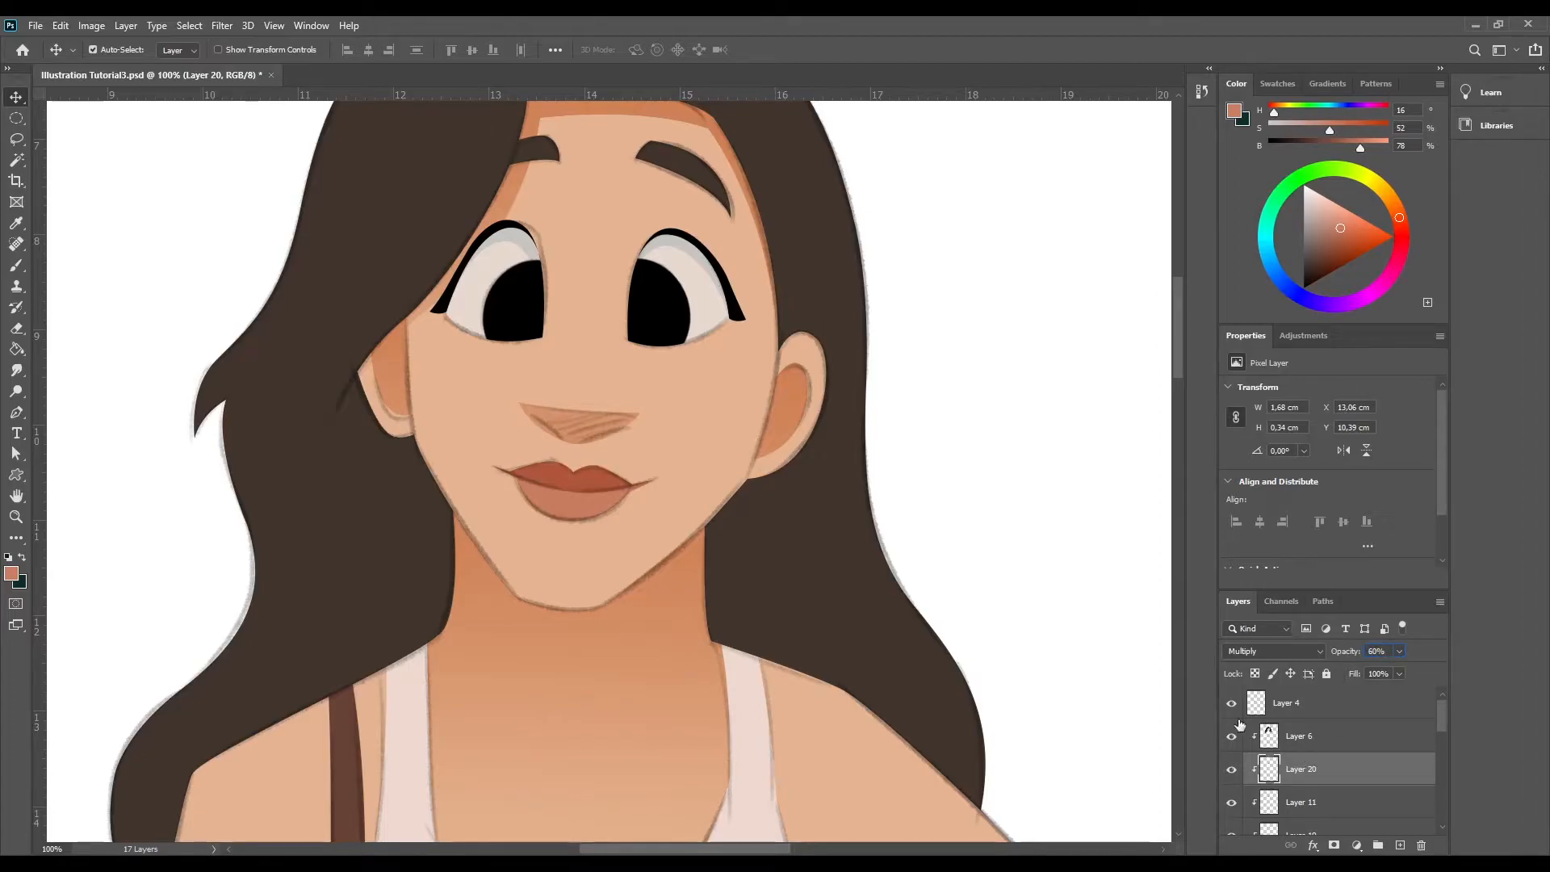
- Hide the sketch on Layer 4 and move both lip layers slightly down with Free Transform
{"action": "left_click", "coordinate": [1229, 705]}
{"action": "scroll", "coordinate": [759, 428], "scroll_direction": "up", "scroll_amount": 3}
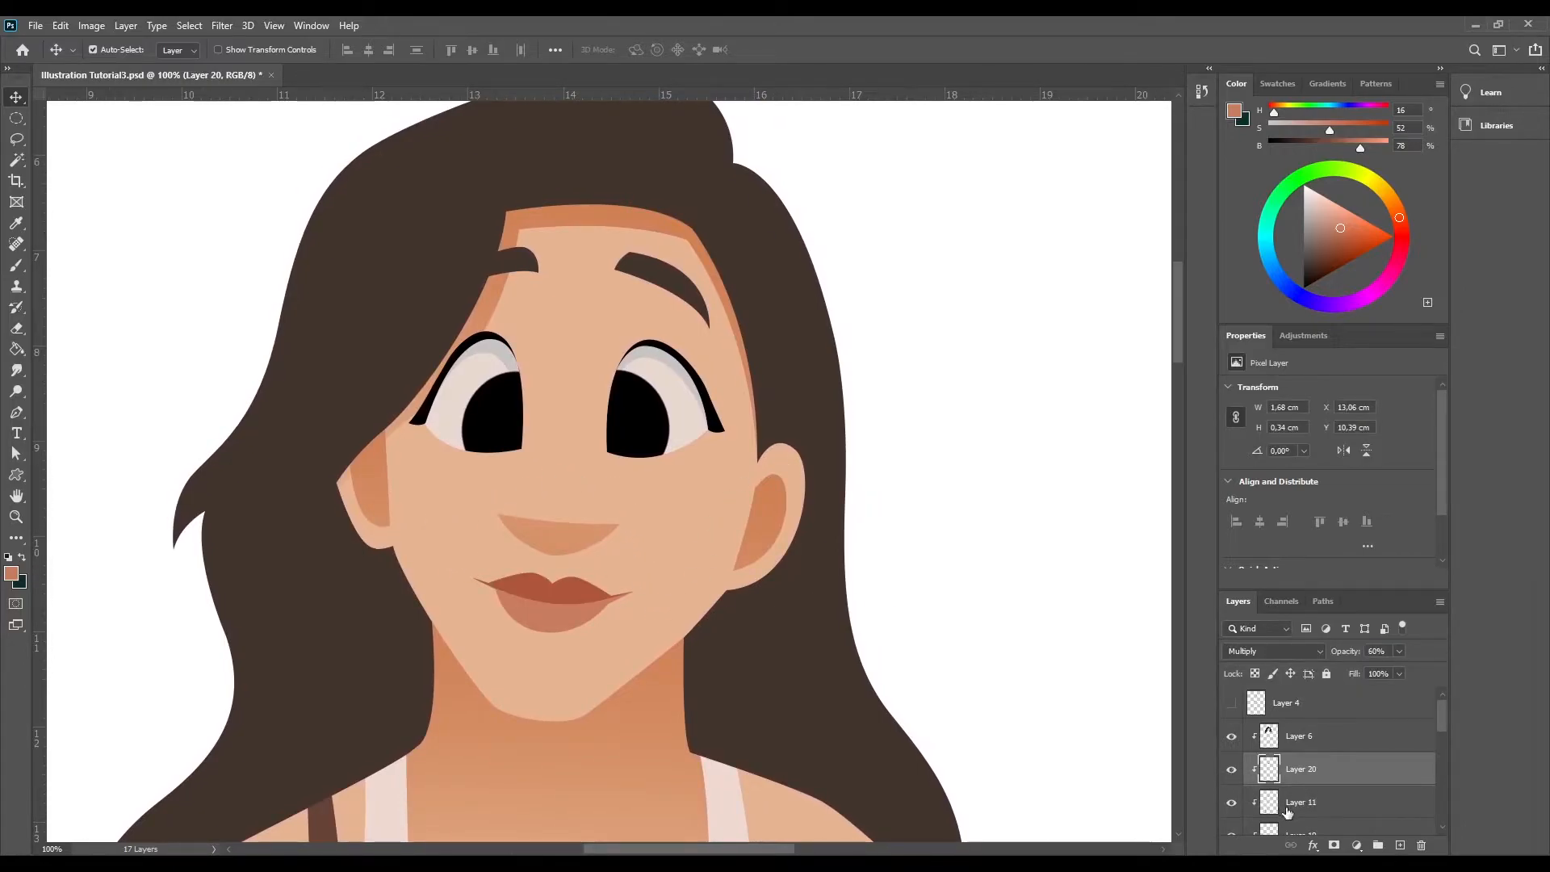
{"action": "left_click", "coordinate": [1288, 811], "text": "ctrl"}
{"action": "key", "text": "ctrl+t"}
{"action": "left_click_drag", "start_coordinate": [561, 606], "coordinate": [556, 615]}
{"action": "left_click", "coordinate": [799, 50]}
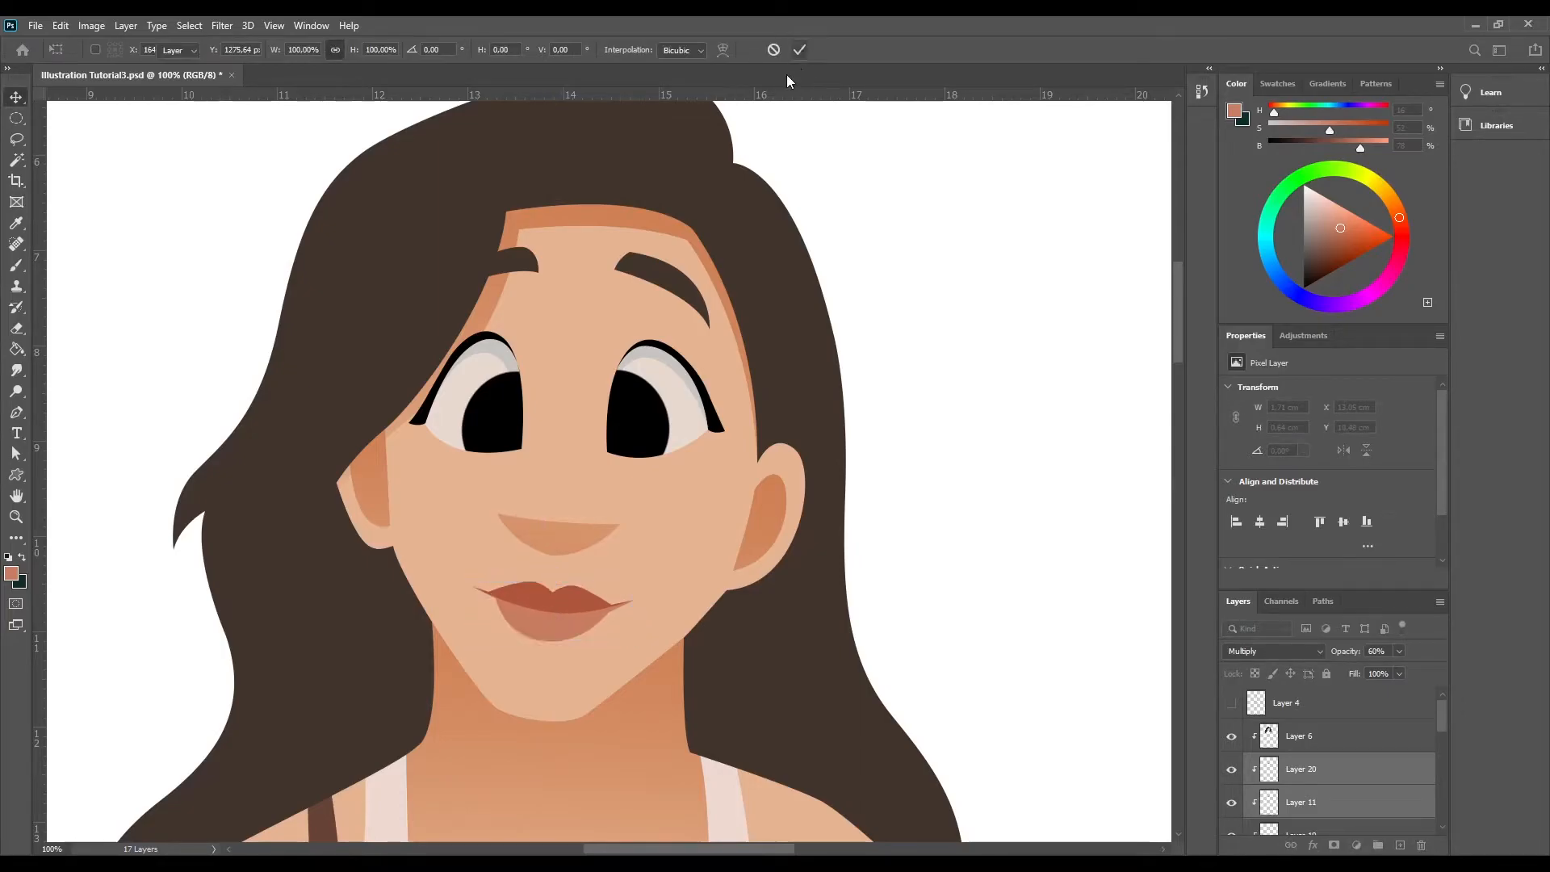
- Lower the opacity of the upper lip shadow on Layer 20 to 30%
{"action": "key", "text": "ctrl+minus"}
{"action": "scroll", "coordinate": [624, 505], "scroll_direction": "down", "scroll_amount": 5}
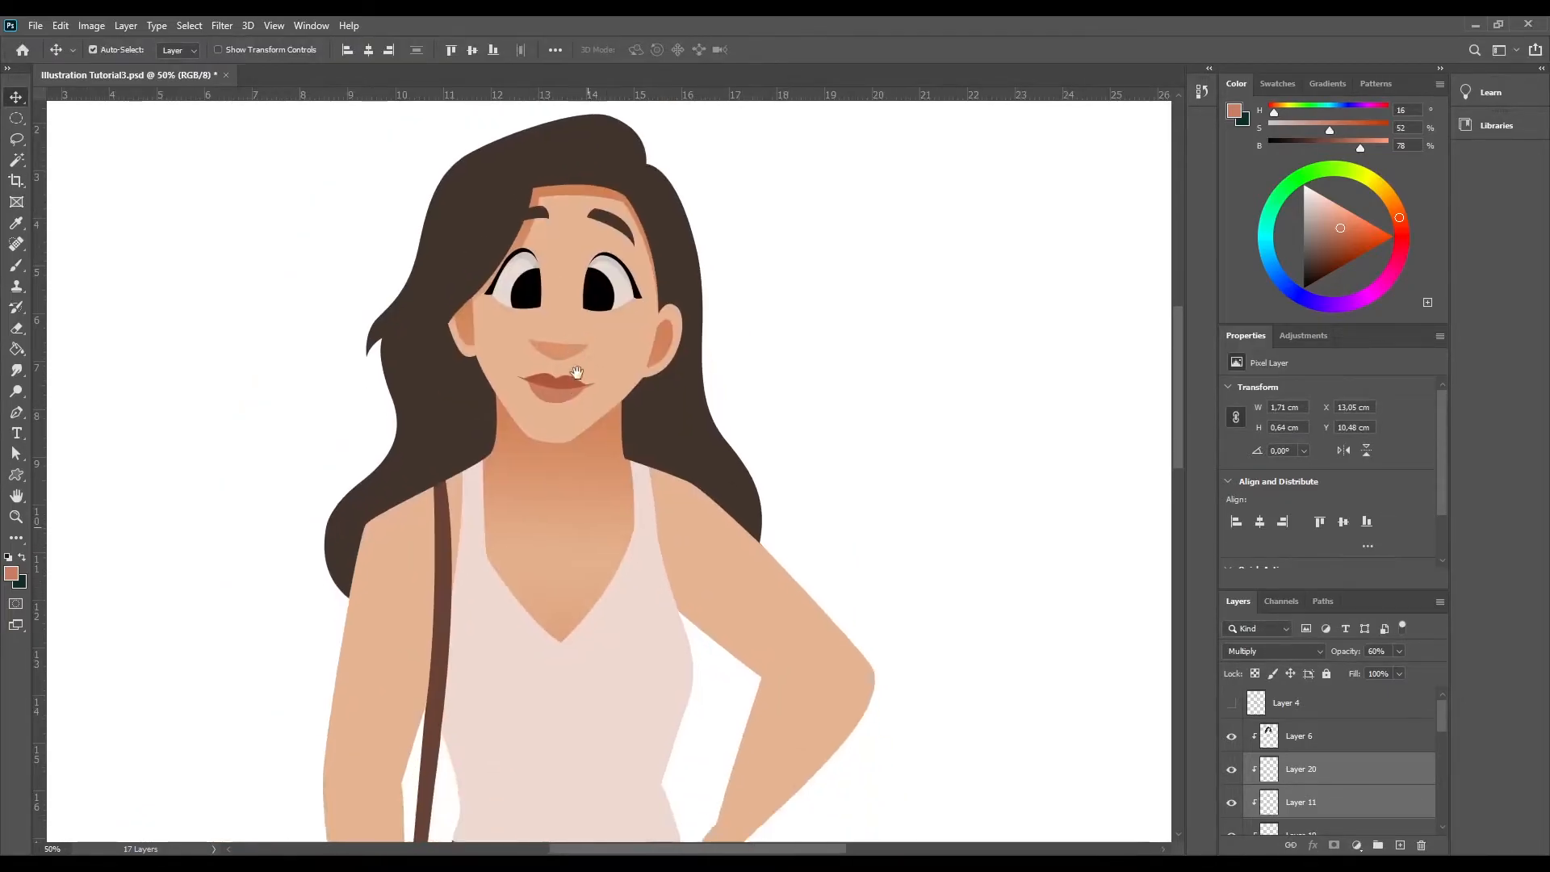
{"action": "left_click", "coordinate": [1298, 766]}
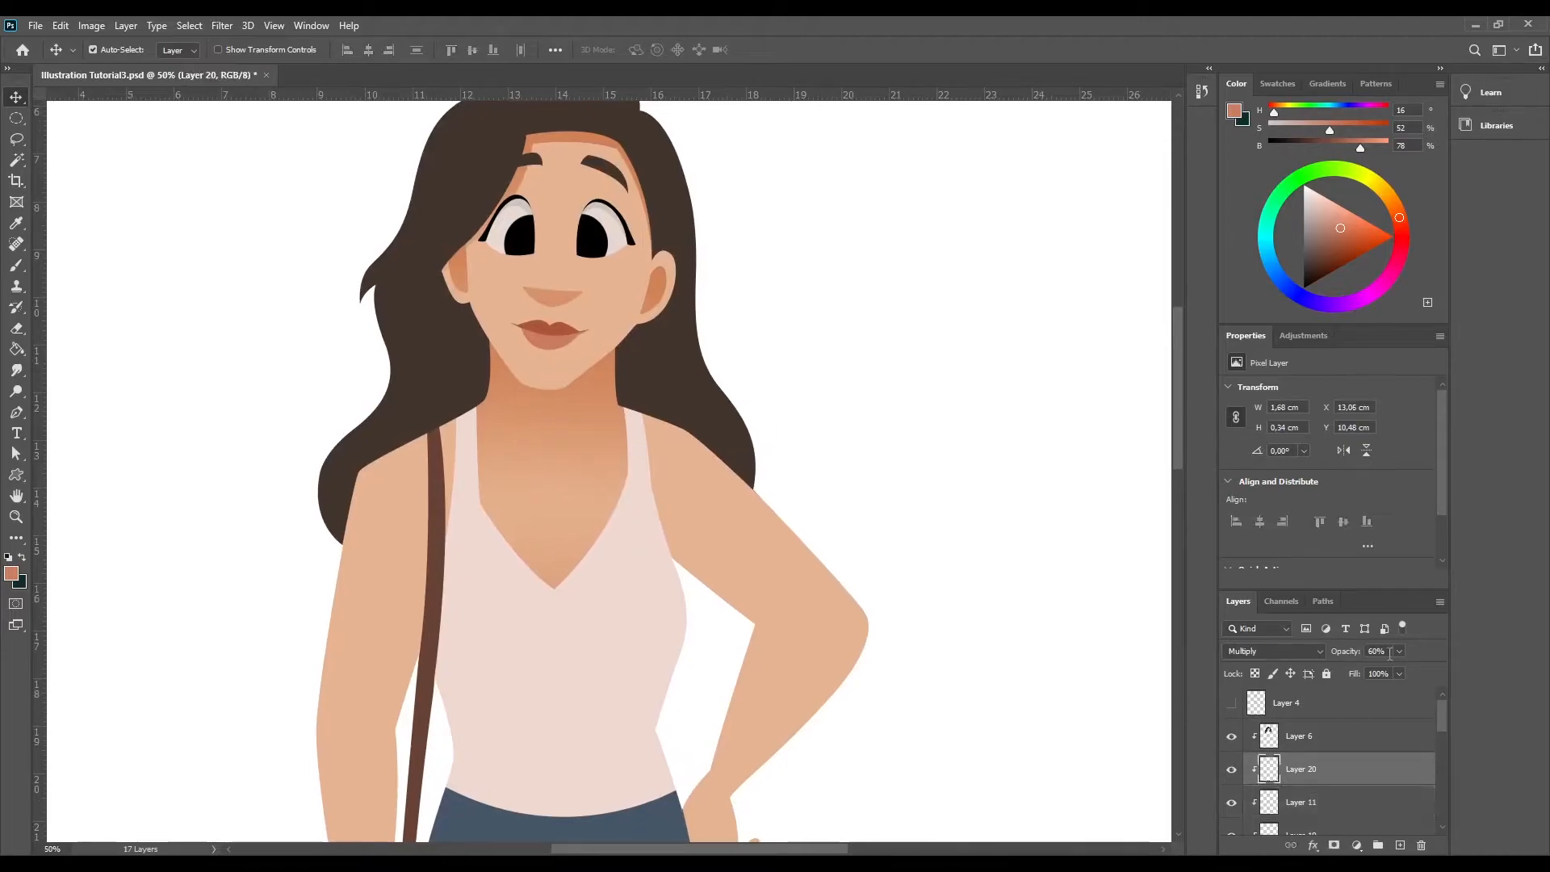
{"action": "type", "text": "30"}
{"action": "left_click_drag", "start_coordinate": [713, 441], "coordinate": [724, 489]}
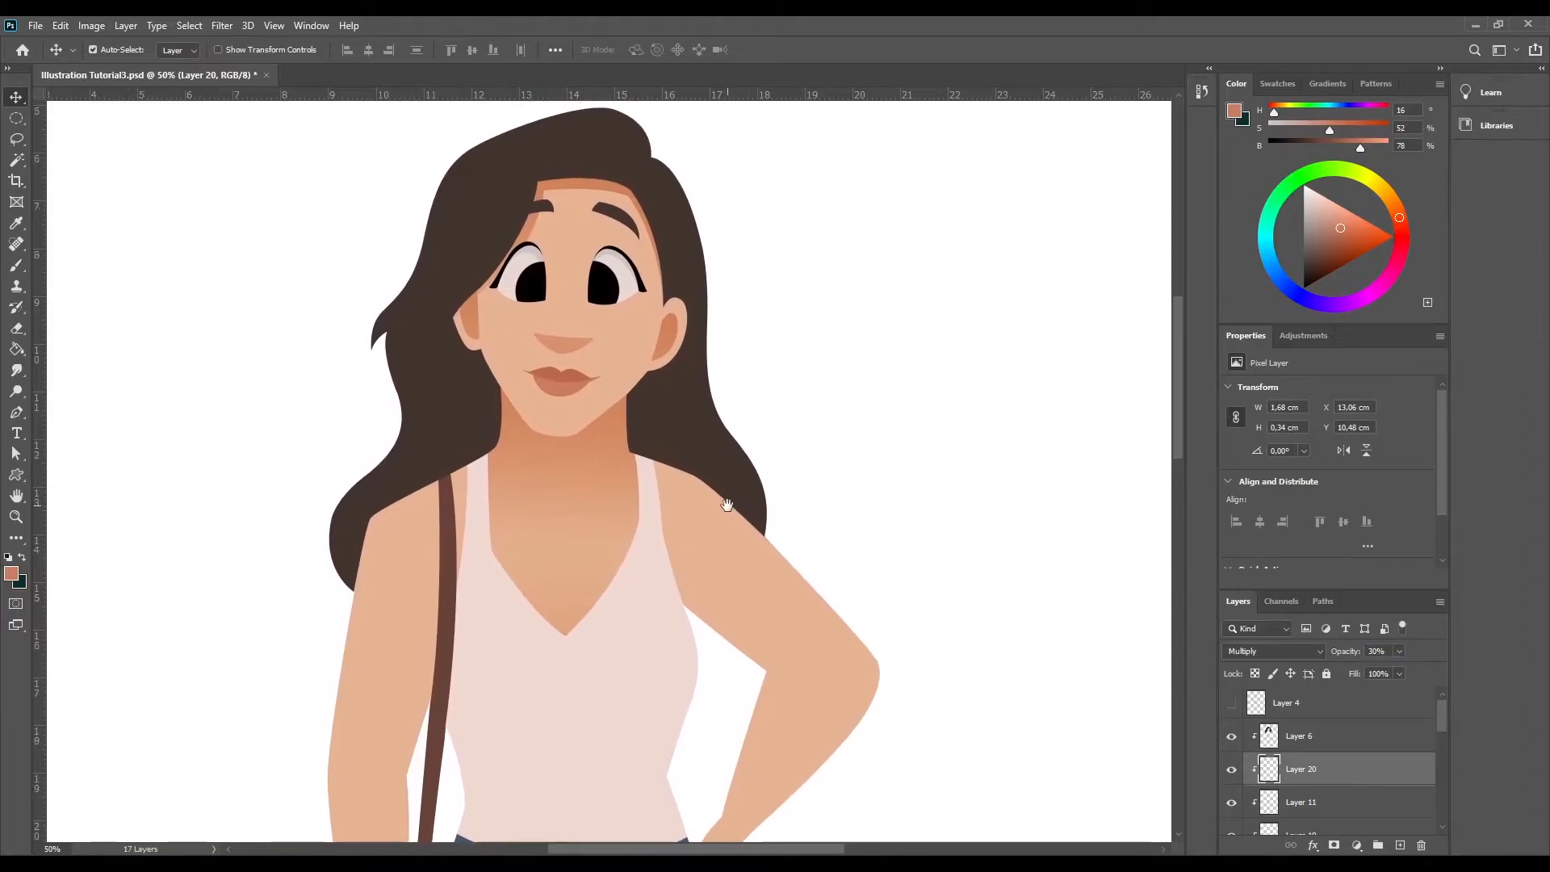
- Rotate both lip layers slightly counterclockwise with Free Transform so the mouth sits more level
{"action": "left_click", "coordinate": [1289, 805], "text": "ctrl"}
{"action": "key", "text": "ctrl+t"}
{"action": "left_click_drag", "start_coordinate": [699, 404], "coordinate": [700, 395]}
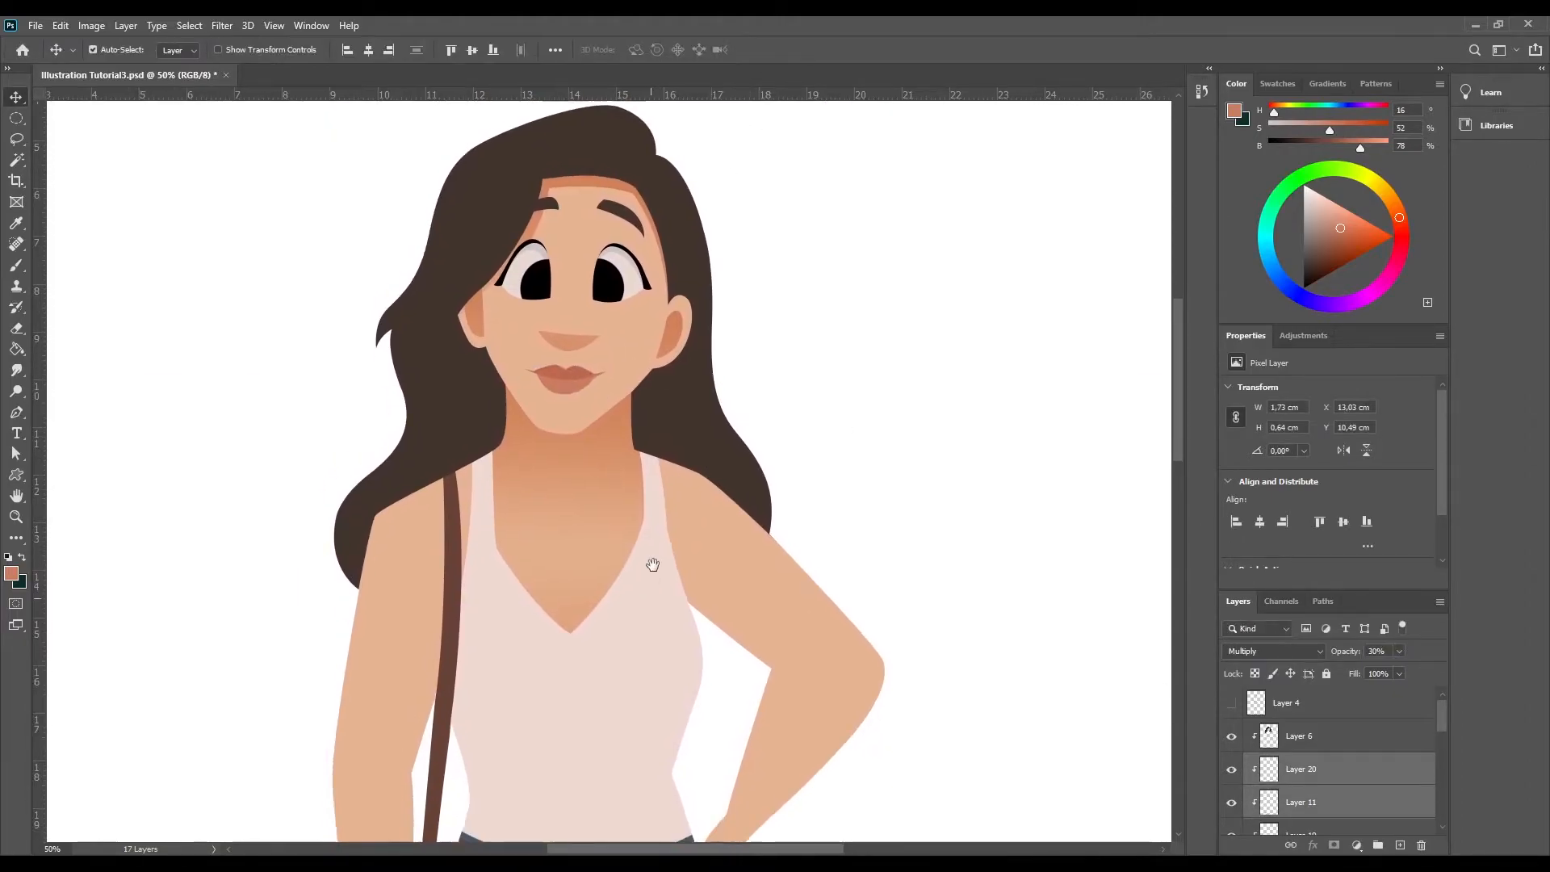
- Select the area around the bent right arm and hand with the Lasso tool on the skin shadow layer, Layer 17
{"action": "scroll", "coordinate": [651, 560], "scroll_direction": "down", "scroll_amount": 3}
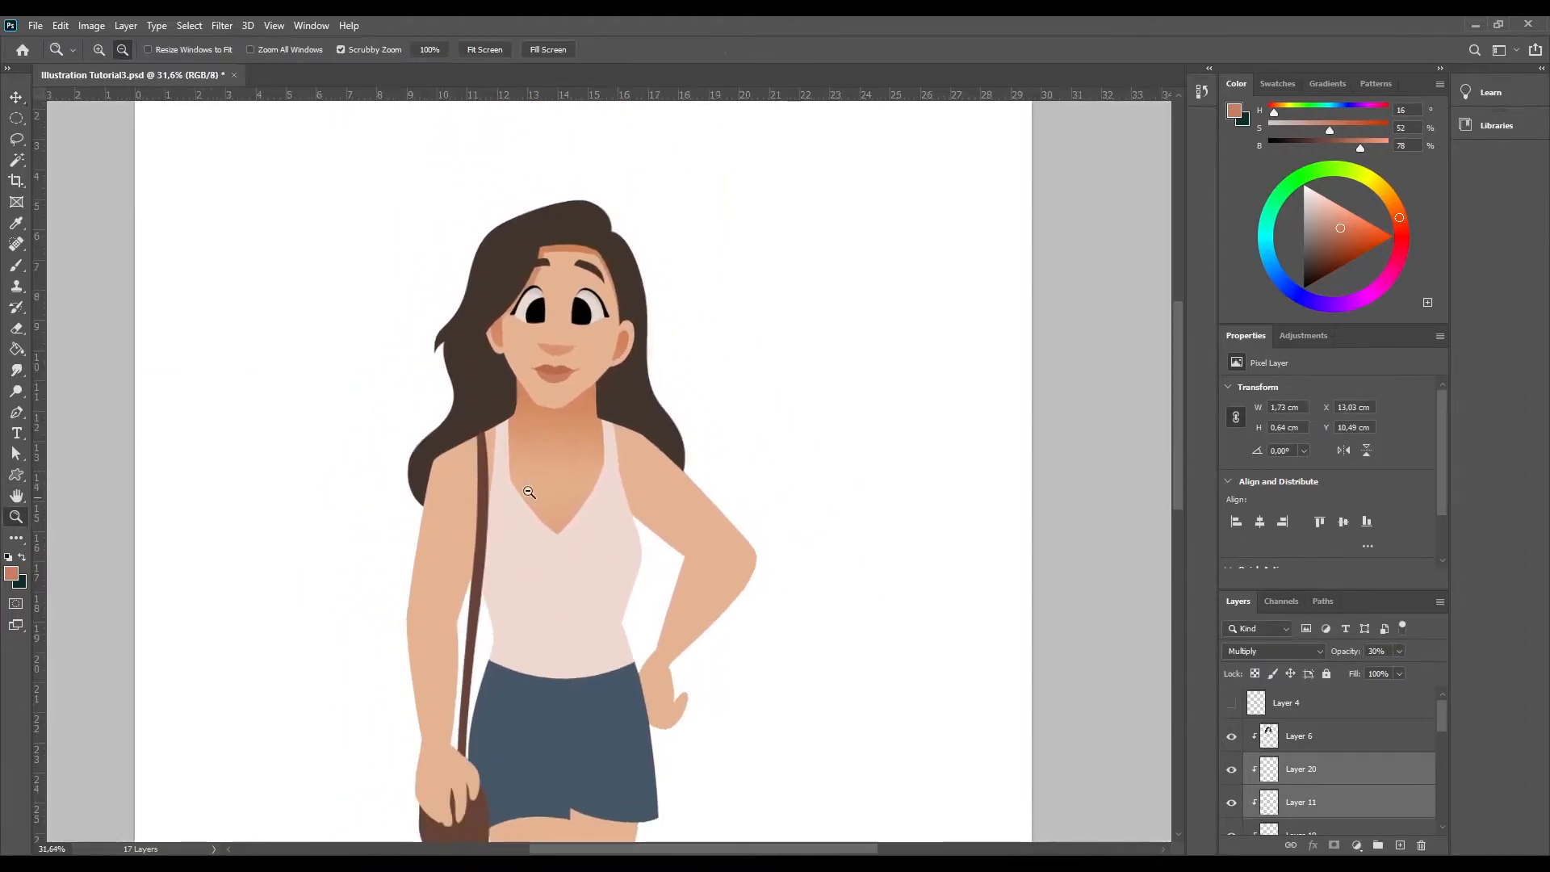
{"action": "left_click", "coordinate": [17, 140]}
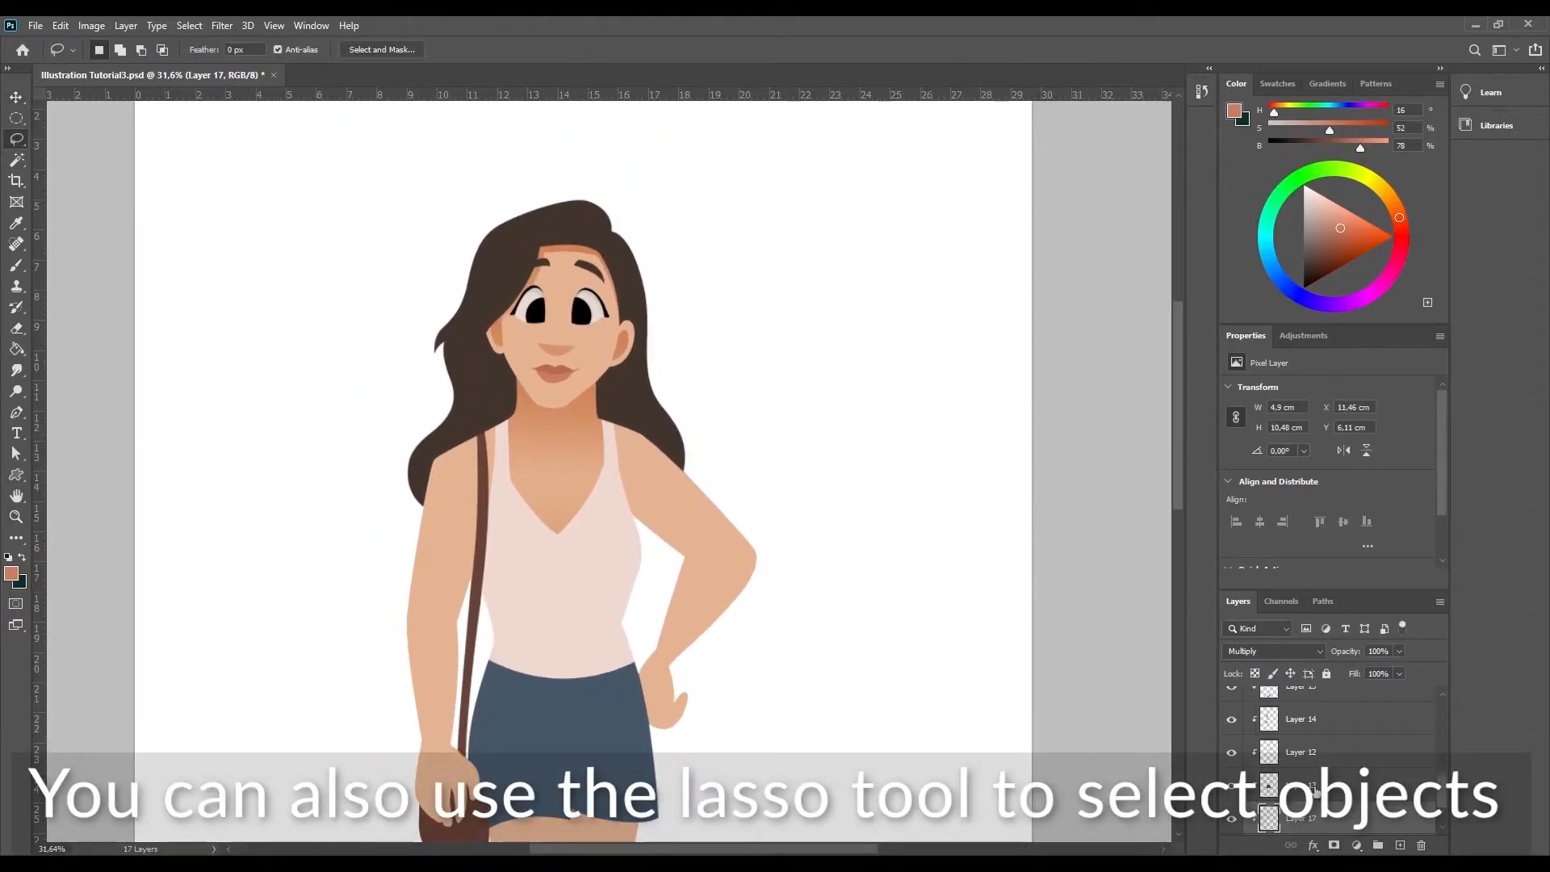
{"action": "left_click_drag", "start_coordinate": [609, 404], "coordinate": [608, 470]}
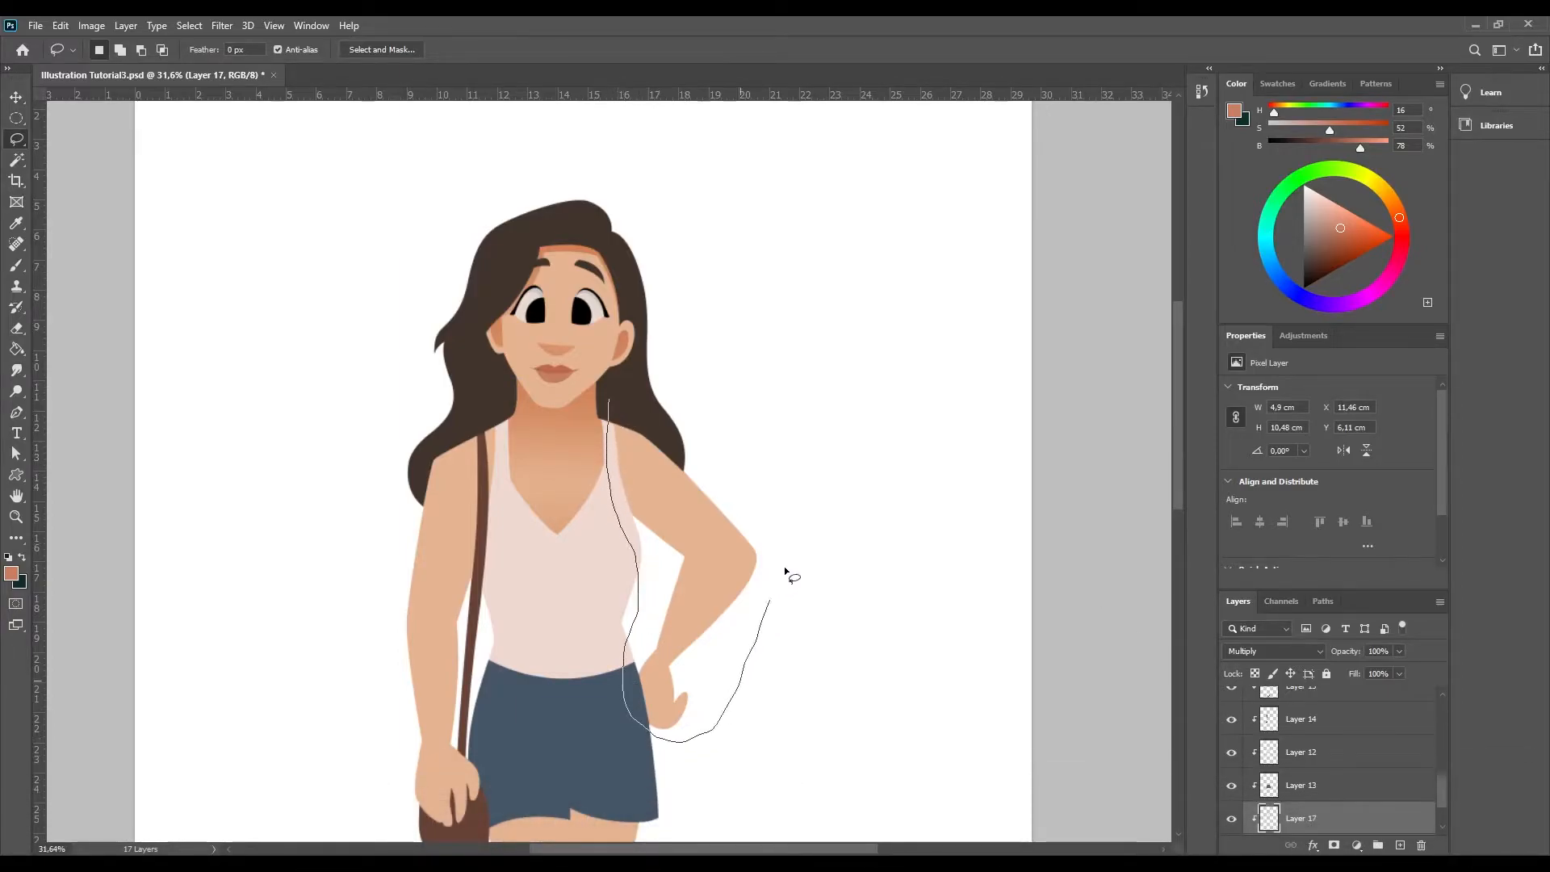
{"action": "left_click_drag", "start_coordinate": [619, 400], "coordinate": [612, 399]}
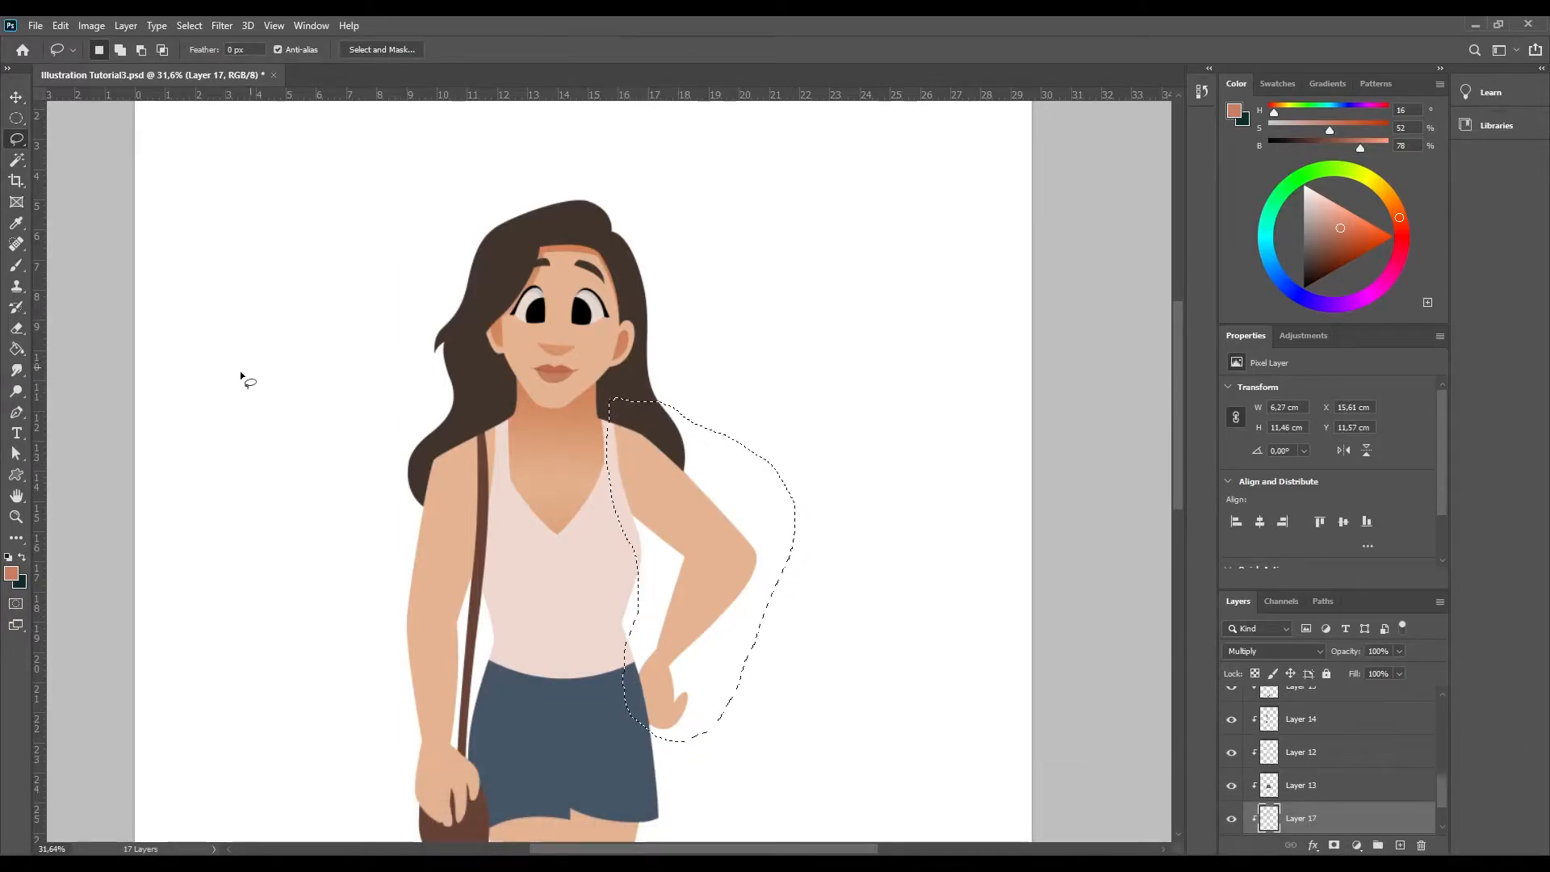
- Sample the face's skin color and shade the selected arm with a linear gradient fading downward from the shoulder
{"action": "left_click", "coordinate": [19, 350]}
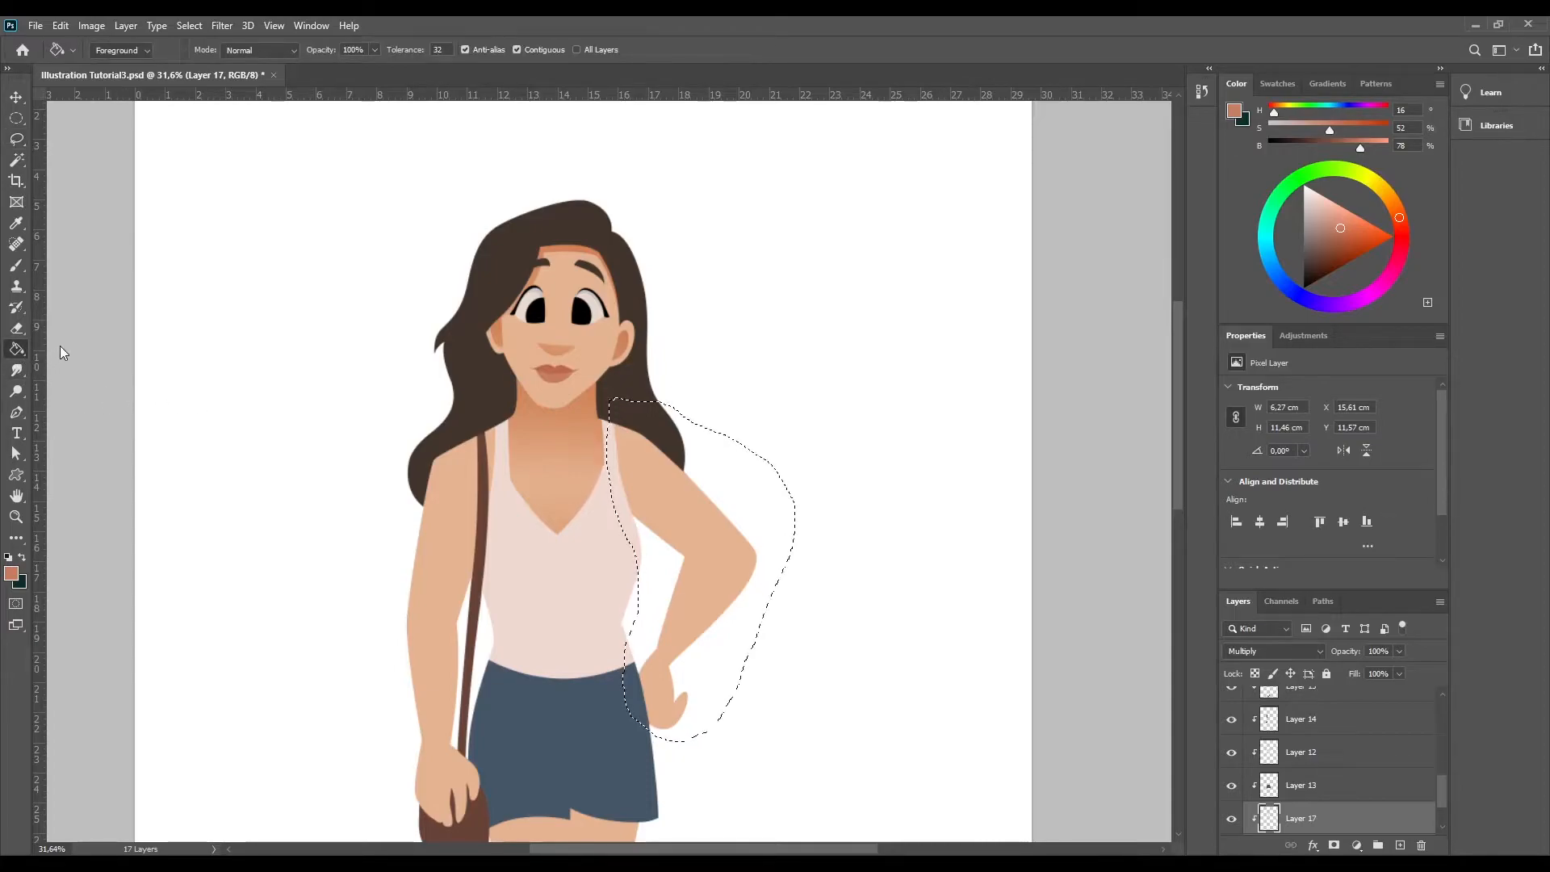
{"action": "key", "text": "shift+g"}
{"action": "left_click", "coordinate": [592, 355], "text": "alt"}
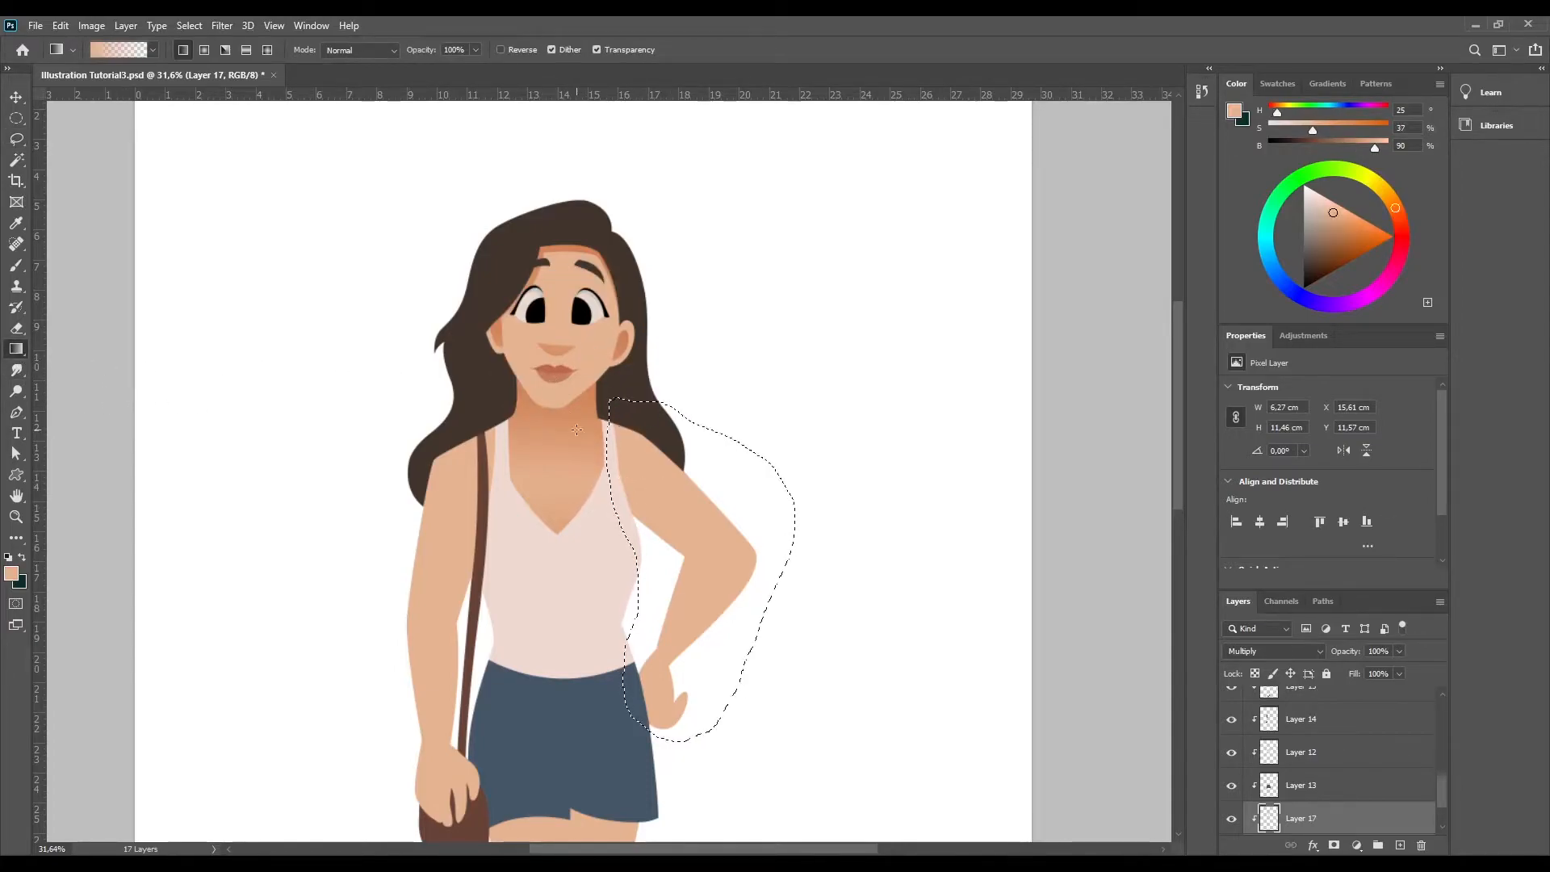
{"action": "left_click_drag", "start_coordinate": [633, 440], "coordinate": [638, 503]}
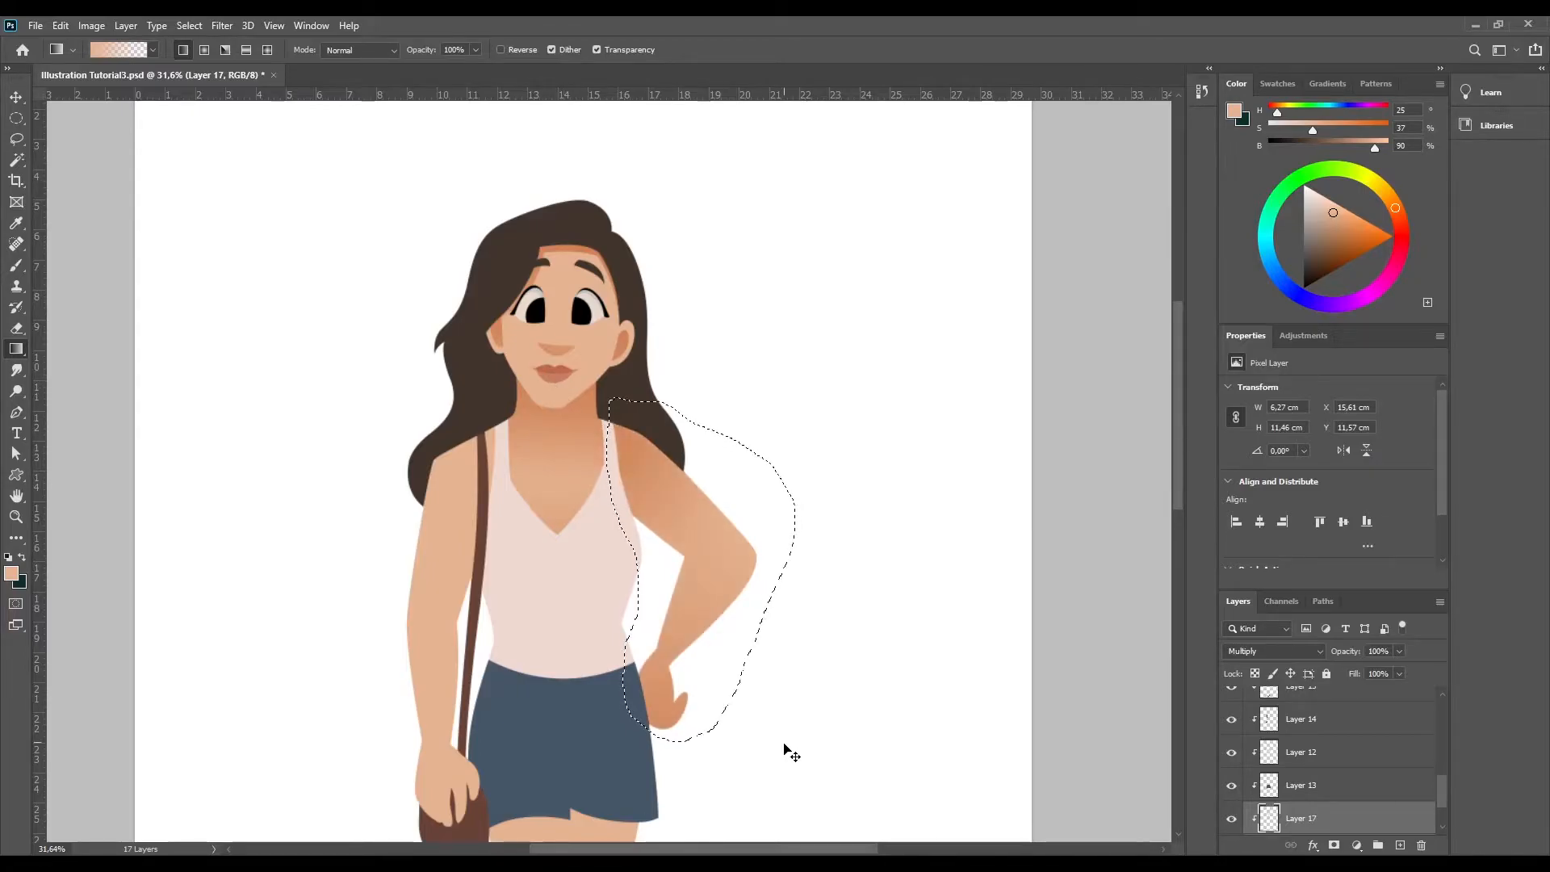
- Select the straight arm beside the bag strap with the Lasso tool and shade it with a linear gradient fading downward from the shoulder
{"action": "key", "text": "ctrl+minus"}
{"action": "key", "text": "l"}
{"action": "mouse_move", "coordinate": [506, 398]}
{"action": "left_mouse_down"}
{"action": "mouse_move", "coordinate": [526, 450]}
{"action": "mouse_move", "coordinate": [472, 412]}
{"action": "left_mouse_up"}
{"action": "key", "text": "g"}
{"action": "left_click_drag", "start_coordinate": [484, 440], "coordinate": [476, 566]}
{"action": "key", "text": "ctrl+d"}
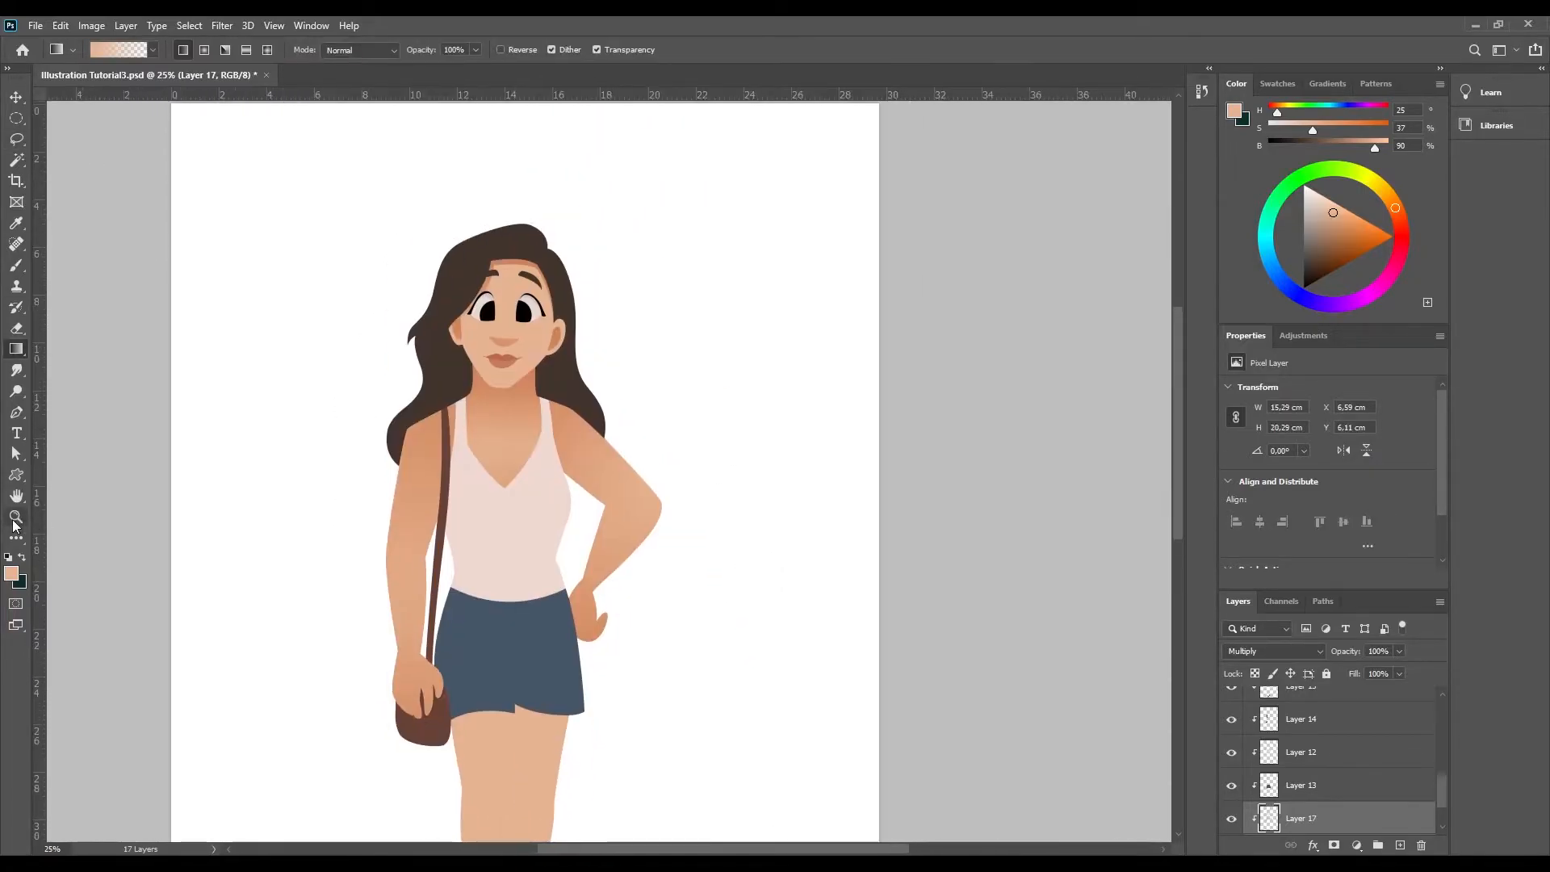
- Show the sketch on Layer 4 and outline the rear leg with the Pen tool, converting the path to a selection
{"action": "key", "text": "z"}
{"action": "left_click_drag", "start_coordinate": [524, 484], "coordinate": [581, 485]}
{"action": "left_click_drag", "start_coordinate": [1442, 795], "coordinate": [1442, 711]}
{"action": "left_click", "coordinate": [1231, 703]}
{"action": "key", "text": "p"}
{"action": "left_click", "coordinate": [563, 334]}
{"action": "left_click", "coordinate": [555, 483]}
{"action": "left_click", "coordinate": [560, 629]}
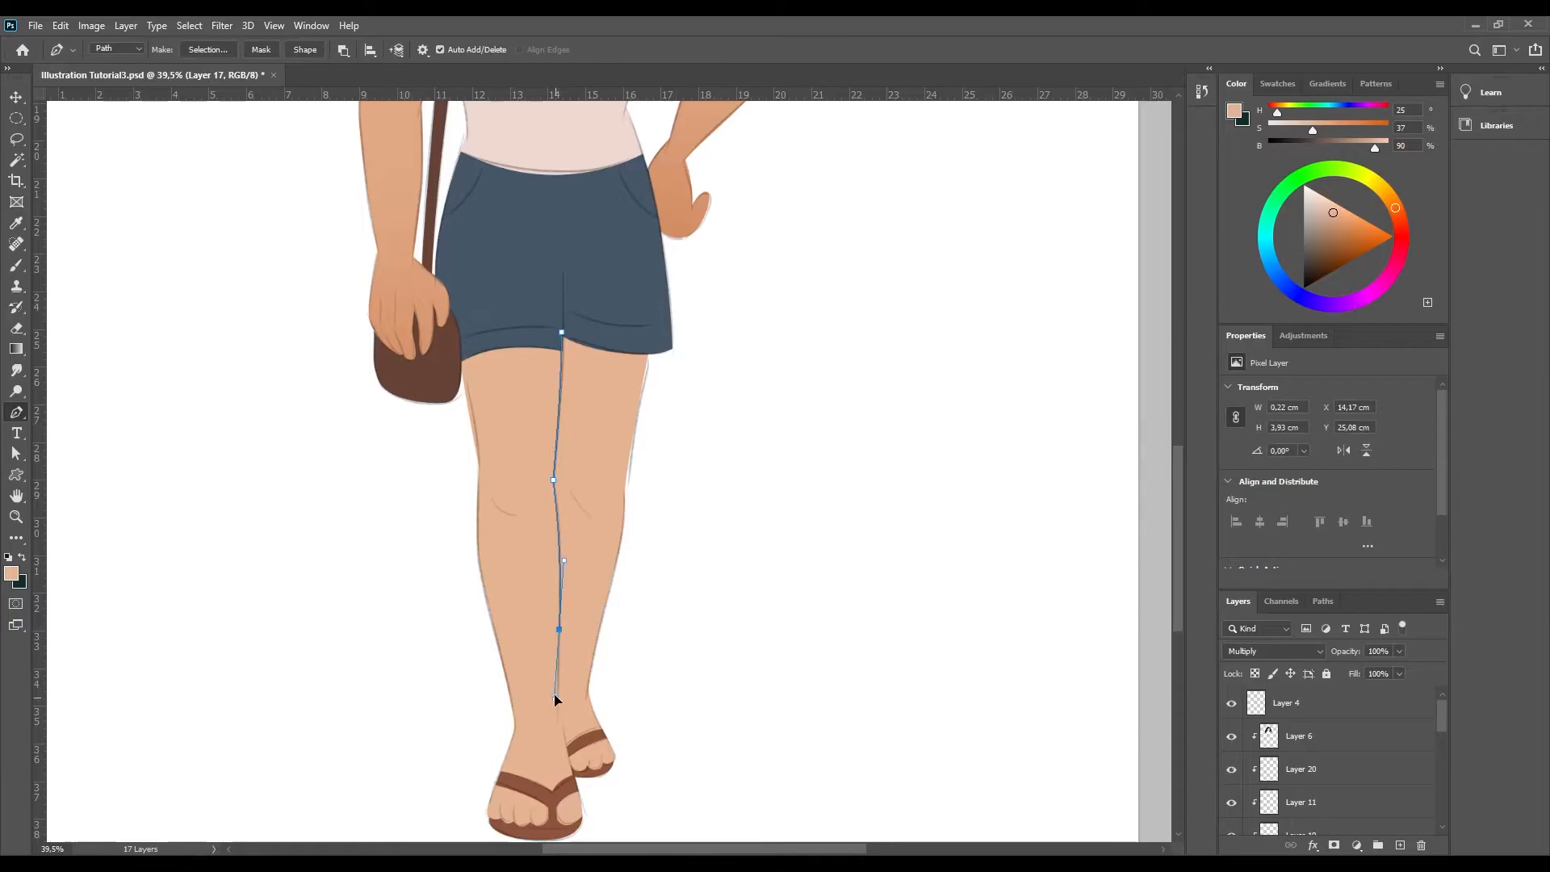
{"action": "left_click", "coordinate": [570, 676]}
{"action": "left_click", "coordinate": [633, 526]}
{"action": "key", "text": "ctrl+Return"}
- Shade the selected rear leg with a linear gradient fading downward from the hem of the shorts
{"action": "key", "text": "ctrl+shift+i"}
{"action": "key", "text": "ctrl+shift+i"}
{"action": "key", "text": "g"}
{"action": "left_click_drag", "start_coordinate": [575, 380], "coordinate": [557, 606]}
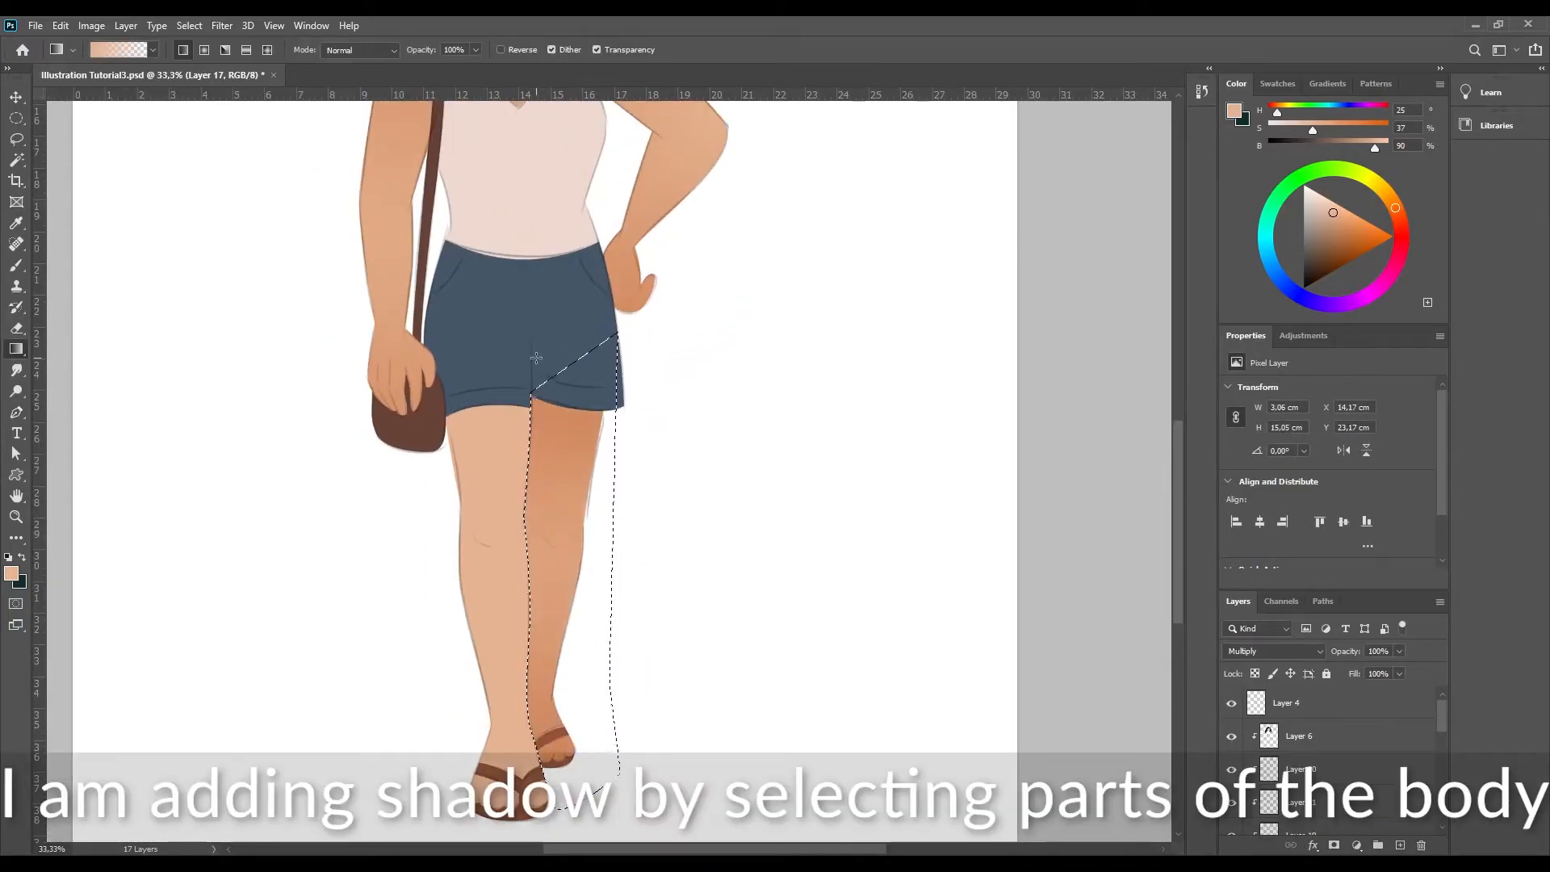
{"action": "key", "text": "ctrl+minus"}
{"action": "key", "text": "ctrl+minus"}
- Invert the leg selection and shade the front leg with linear gradients running up from the foot and down from the shorts
{"action": "key", "text": "ctrl+shift+i"}
{"action": "left_click_drag", "start_coordinate": [586, 834], "coordinate": [588, 565]}
{"action": "left_click_drag", "start_coordinate": [585, 436], "coordinate": [588, 543]}
{"action": "key", "text": "ctrl+z"}
{"action": "key", "text": "ctrl+shift+z"}
{"action": "key", "text": "ctrl+d"}
{"action": "key", "text": "l"}
{"action": "mouse_move", "coordinate": [489, 216]}
{"action": "left_mouse_down"}
{"action": "mouse_move", "coordinate": [471, 557]}
{"action": "mouse_move", "coordinate": [590, 511]}
{"action": "mouse_move", "coordinate": [450, 267]}
{"action": "mouse_move", "coordinate": [447, 304]}
{"action": "left_mouse_up"}
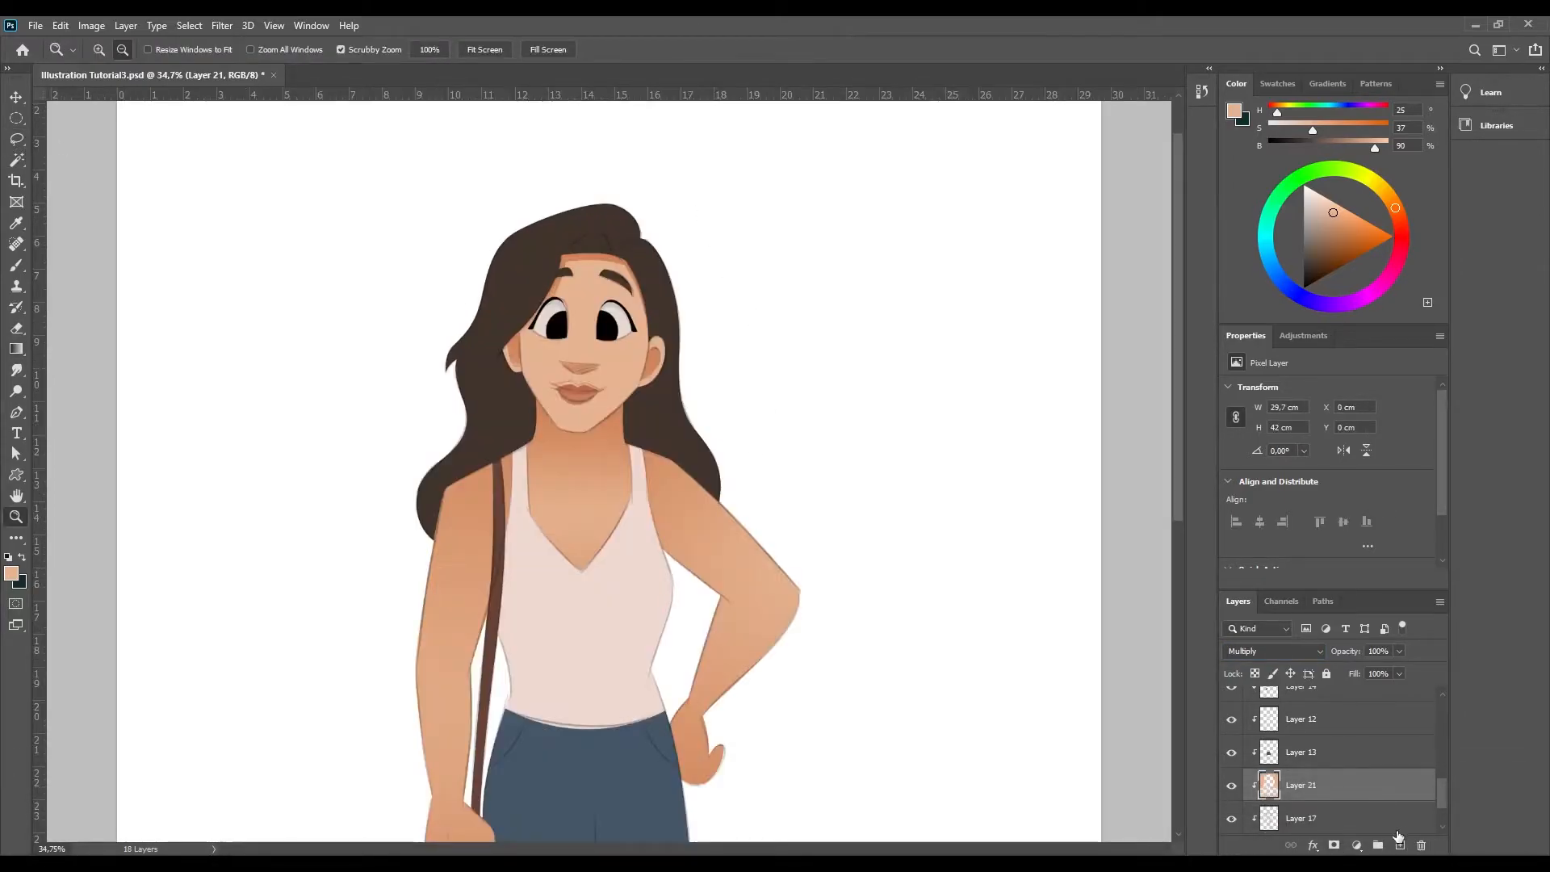
- Add a new clipped layer above the skin shading on Layer 21 and hide the sketch on Layer 4
{"action": "key", "text": "ctrl+shift+alt+n"}
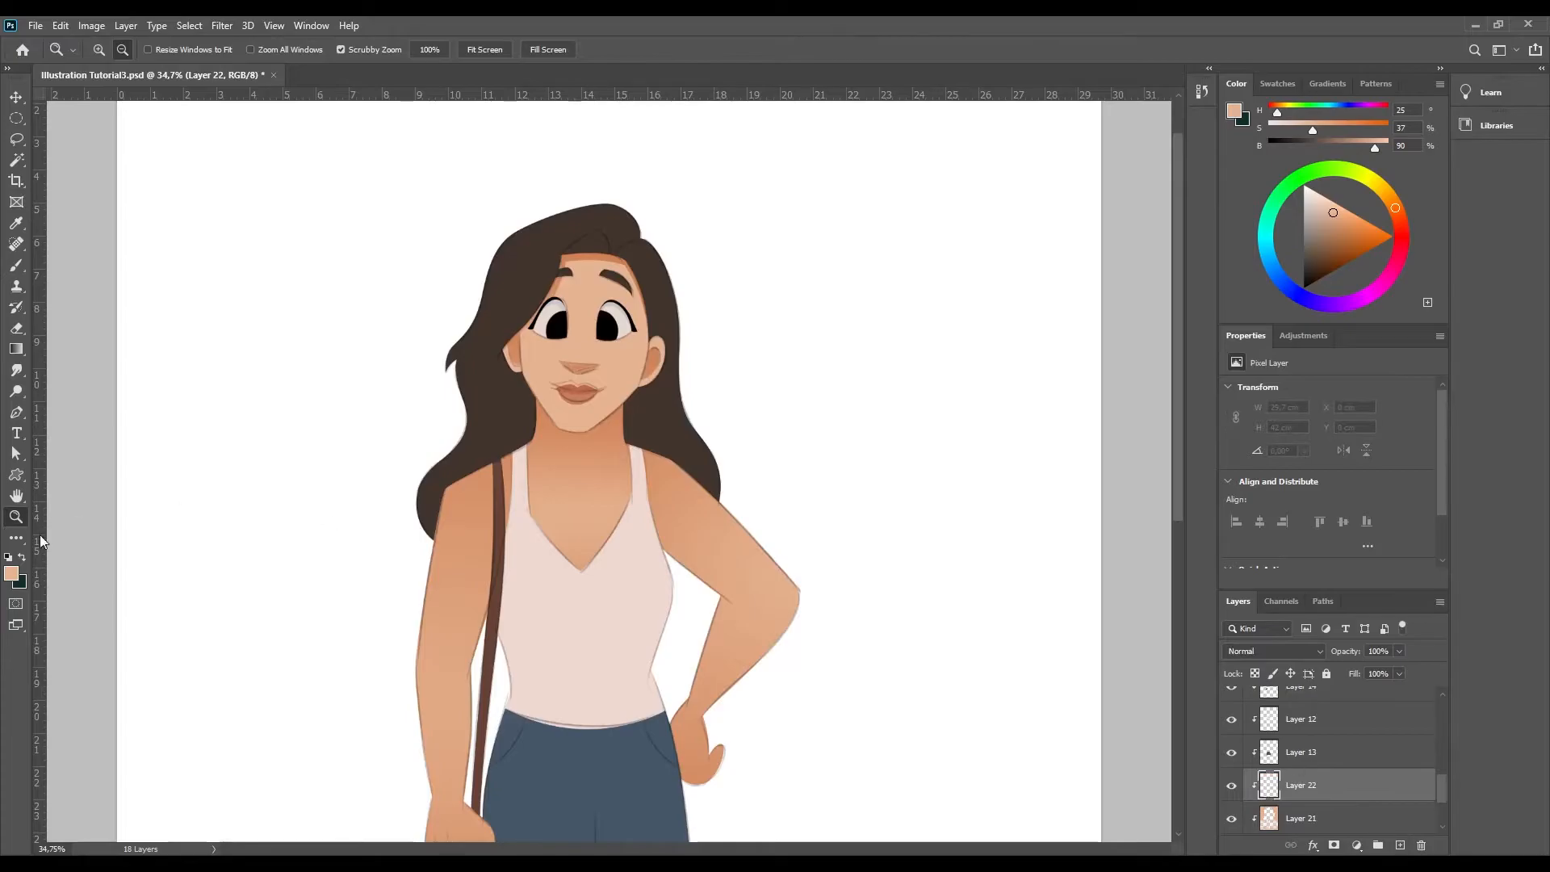
{"action": "left_click_drag", "start_coordinate": [664, 355], "coordinate": [754, 293]}
{"action": "left_click_drag", "start_coordinate": [516, 311], "coordinate": [671, 449]}
{"action": "left_click_drag", "start_coordinate": [670, 449], "coordinate": [634, 450]}
{"action": "left_click_drag", "start_coordinate": [1442, 788], "coordinate": [1436, 692]}
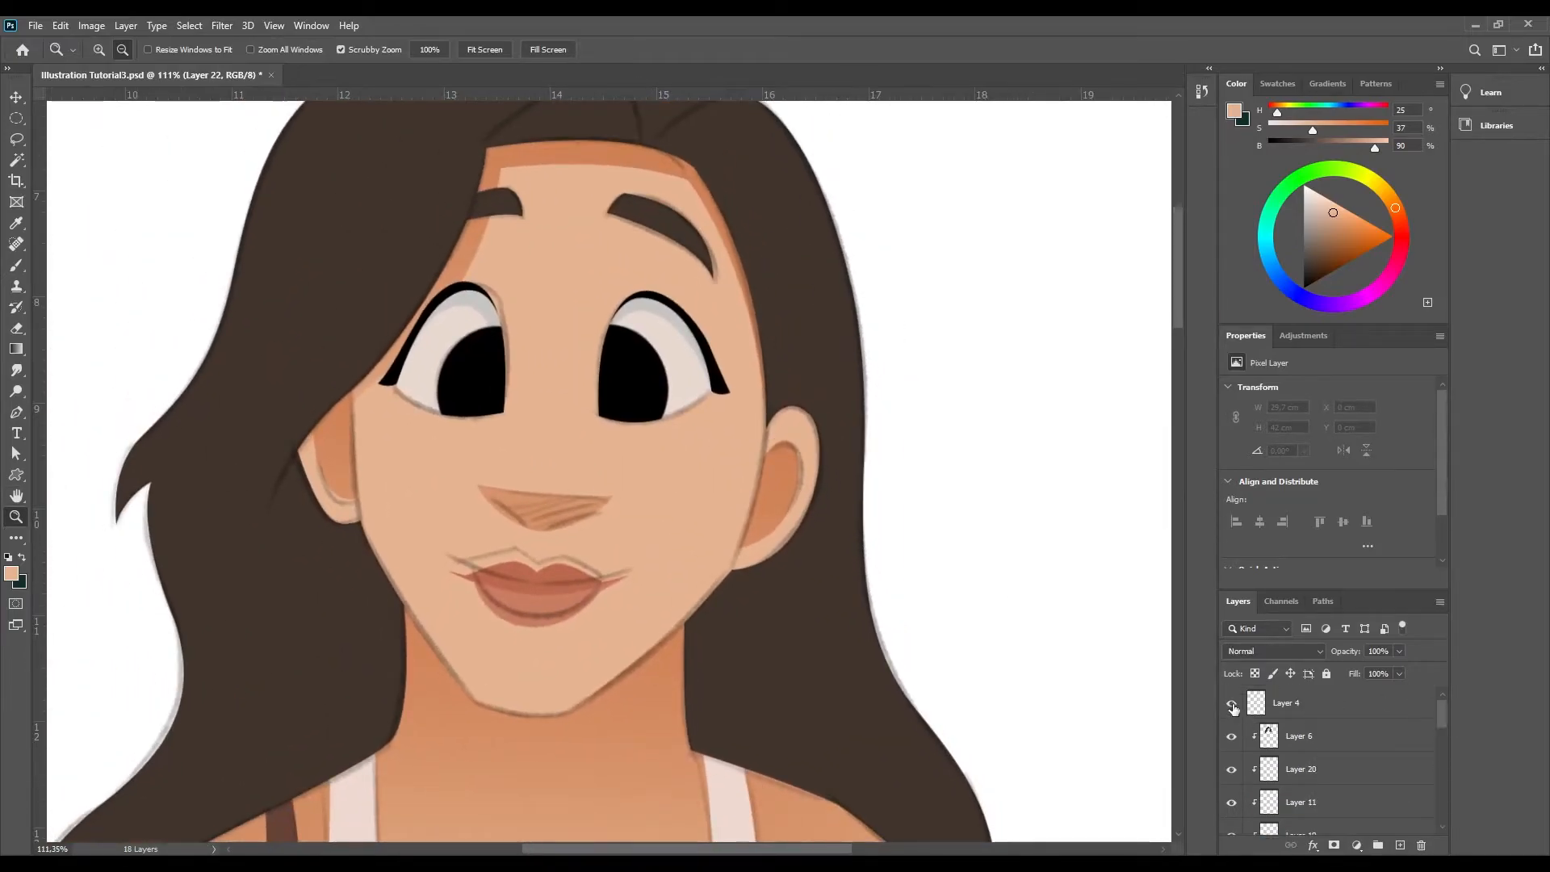
{"action": "left_click", "coordinate": [1231, 704]}
- Prepare a soft 200 px brush in a pinker skin color (H 17, S 37, B 90) and set Layer 22 to Multiply
{"action": "key", "text": "b"}
{"action": "left_click", "coordinate": [224, 573]}
{"action": "key", "text": "bracketright"}
{"action": "key", "text": "bracketright"}
{"action": "key", "text": "bracketright"}
{"action": "key", "text": "bracketright"}
{"action": "key", "text": "bracketright"}
{"action": "key", "text": "bracketright"}
{"action": "key", "text": "bracketright"}
{"action": "key", "text": "bracketright"}
{"action": "key", "text": "bracketright"}
{"action": "key", "text": "bracketright"}
{"action": "key", "text": "bracketright"}
{"action": "key", "text": "bracketright"}
{"action": "key", "text": "bracketright"}
{"action": "key", "text": "bracketright"}
{"action": "key", "text": "bracketright"}
{"action": "key", "text": "bracketright"}
{"action": "key", "text": "bracketright"}
{"action": "key", "text": "bracketright"}
{"action": "key", "text": "bracketright"}
{"action": "left_click", "coordinate": [1398, 217]}
{"action": "key", "text": "bracketleft"}
{"action": "key", "text": "bracketleft"}
{"action": "key", "text": "bracketleft"}
{"action": "left_click", "coordinate": [1272, 650]}
{"action": "left_click", "coordinate": [1242, 489]}
- Brush a soft blush over the cheeks, nose and other parts of the face on Layer 22
{"action": "left_click_drag", "start_coordinate": [375, 392], "coordinate": [416, 382]}
{"action": "mouse_move", "coordinate": [859, 430]}
{"action": "left_mouse_down"}
{"action": "mouse_move", "coordinate": [546, 399]}
{"action": "mouse_move", "coordinate": [638, 379]}
{"action": "mouse_move", "coordinate": [473, 216]}
{"action": "left_mouse_up"}
{"action": "key", "text": "ctrl+minus"}
{"action": "key", "text": "ctrl+minus"}
{"action": "key", "text": "ctrl+minus"}
{"action": "key", "text": "ctrl+minus"}
{"action": "left_click_drag", "start_coordinate": [592, 266], "coordinate": [467, 188]}
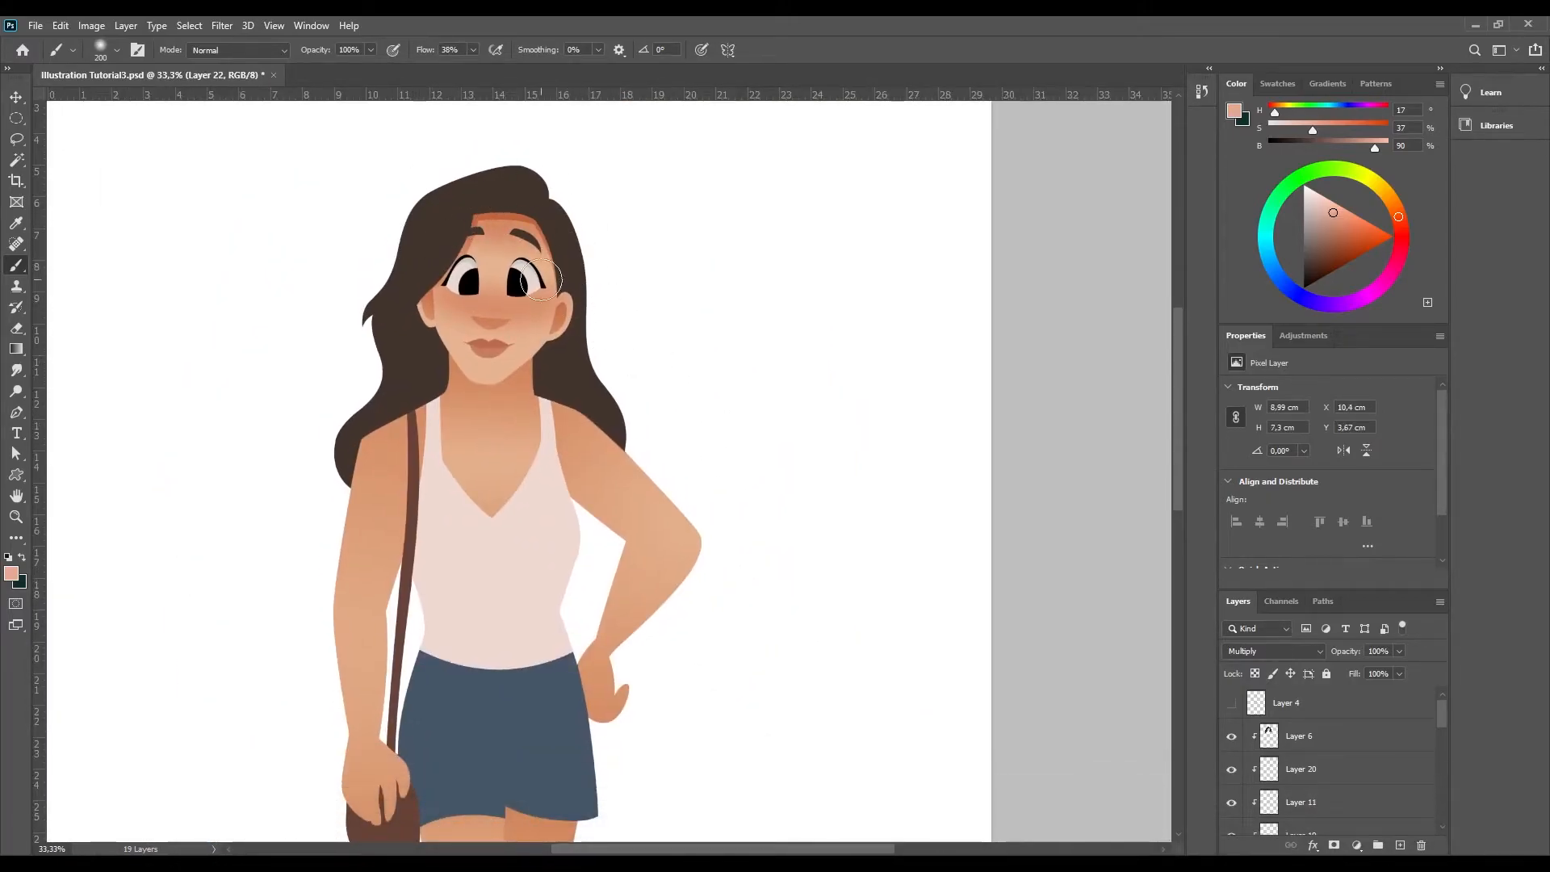
- Lower the opacity of the blush layer to 75% and save the file
{"action": "left_click", "coordinate": [1371, 671]}
{"action": "key", "text": "ctrl+minus"}
{"action": "key", "text": "ctrl+s"}
- Lighten the hair color on Layer 6 to a medium brown
{"action": "left_click_drag", "start_coordinate": [975, 622], "coordinate": [992, 536]}
{"action": "left_click_drag", "start_coordinate": [1440, 719], "coordinate": [1438, 766]}
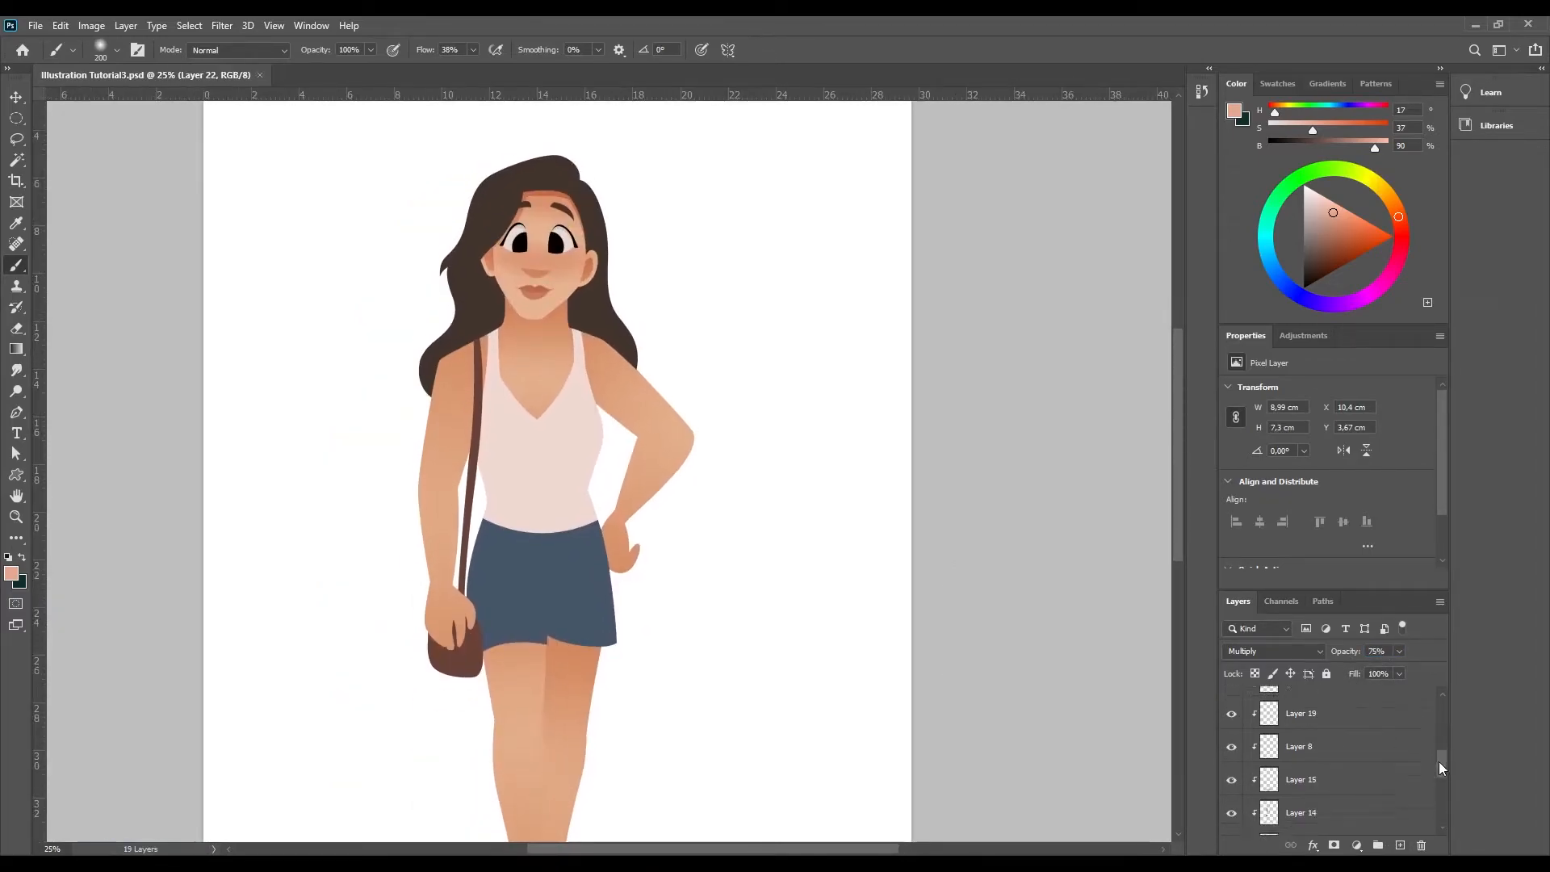
{"action": "scroll", "coordinate": [1419, 786], "scroll_direction": "down", "scroll_amount": 3}
{"action": "left_click_drag", "start_coordinate": [1345, 823], "coordinate": [1345, 825]}
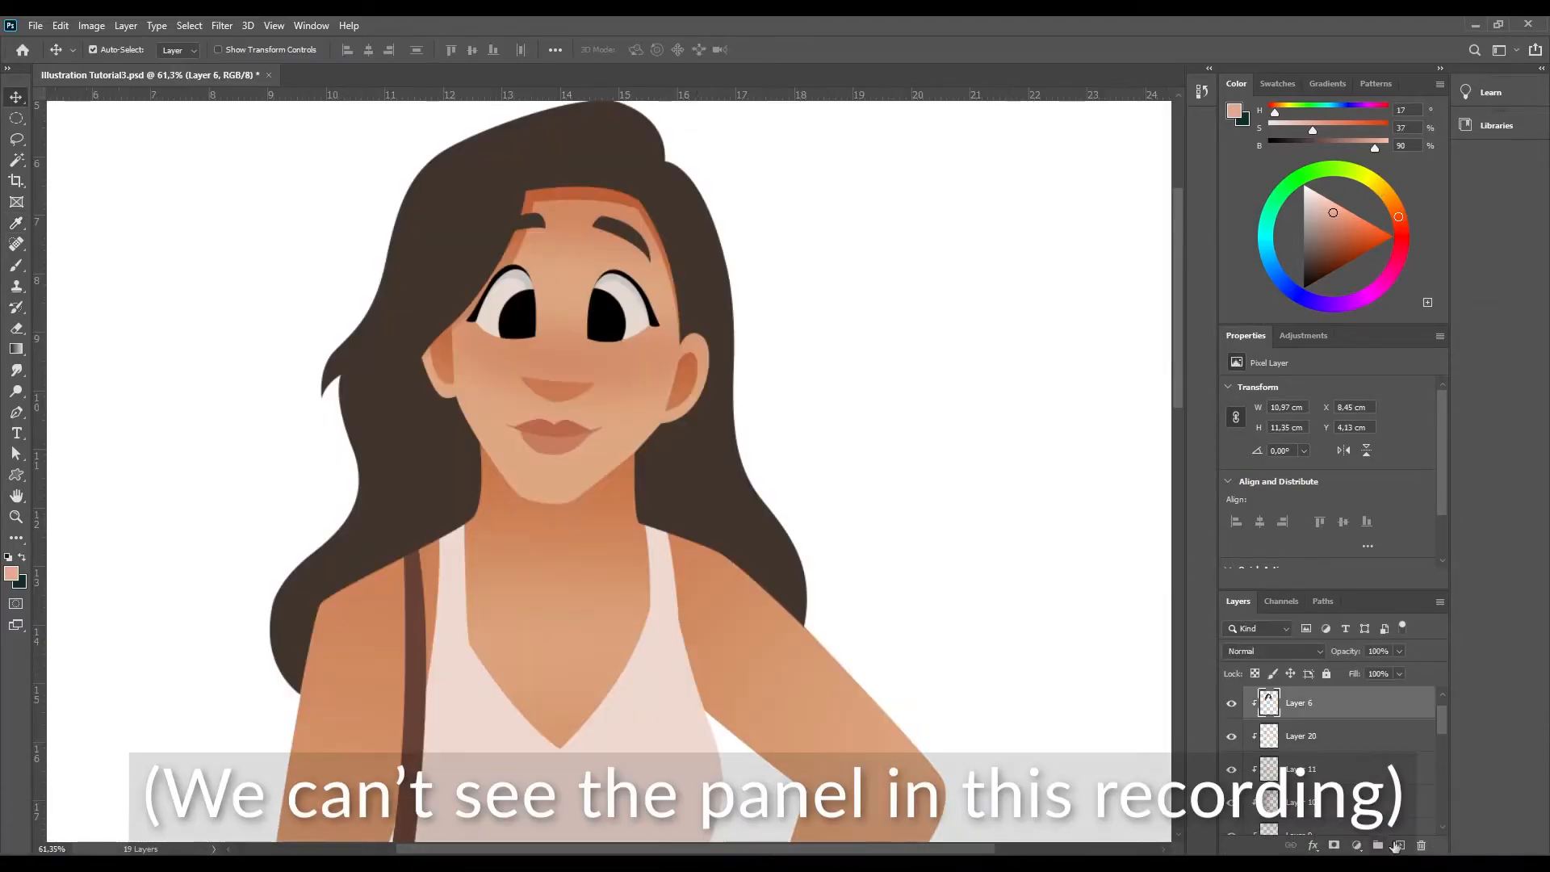
{"action": "left_click", "coordinate": [1208, 337]}
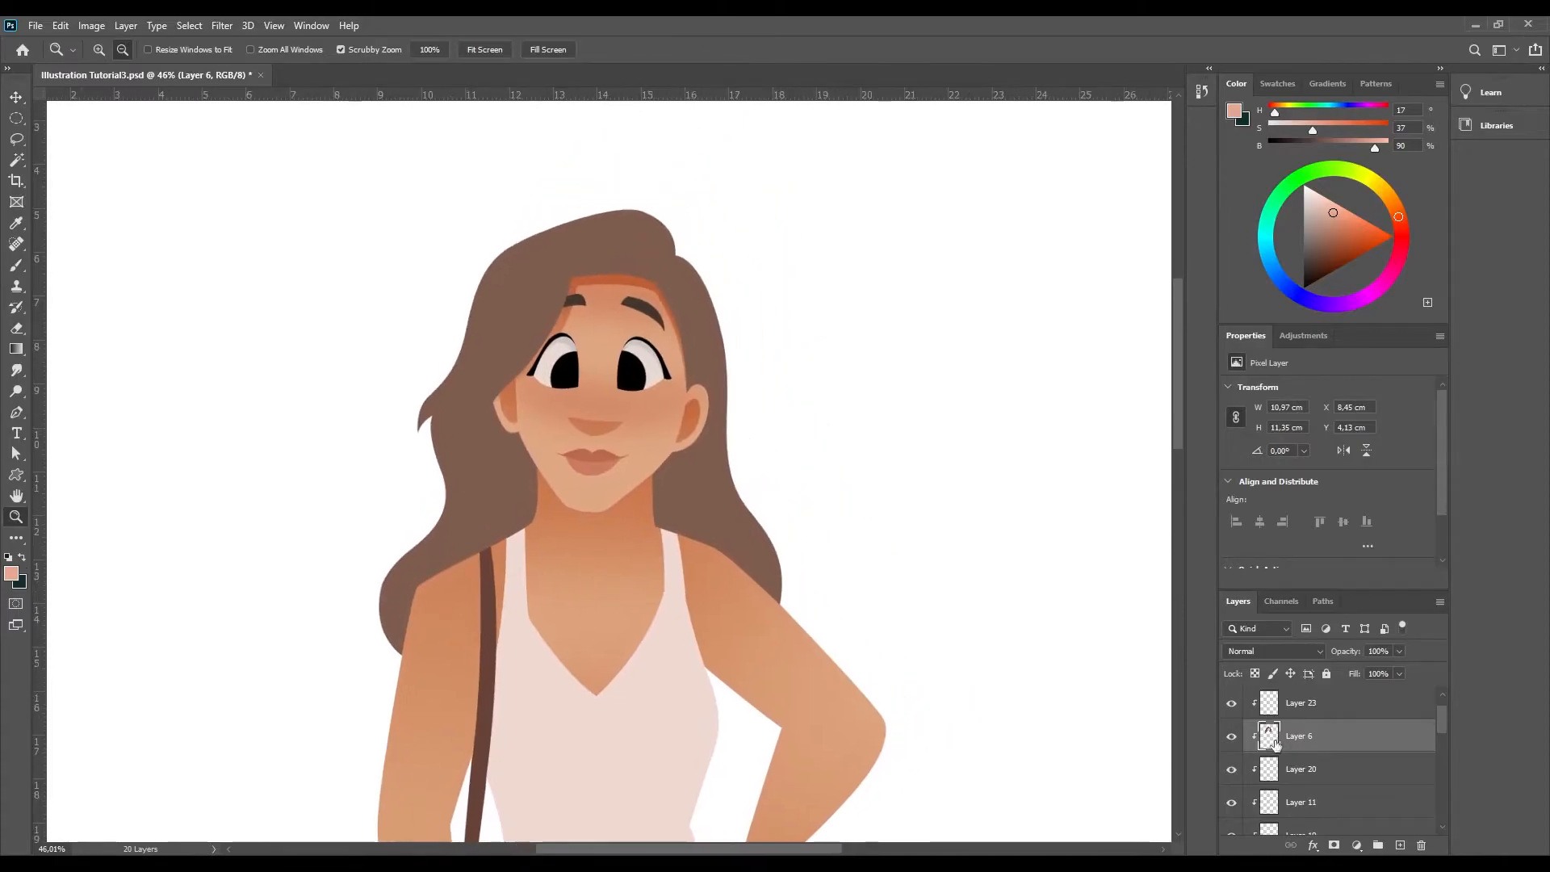
- Load the hair shape as a selection and shade it on Layer 23 in Multiply mode with linear gradients of the sampled hair color
{"action": "key", "text": "alt+bracketright"}
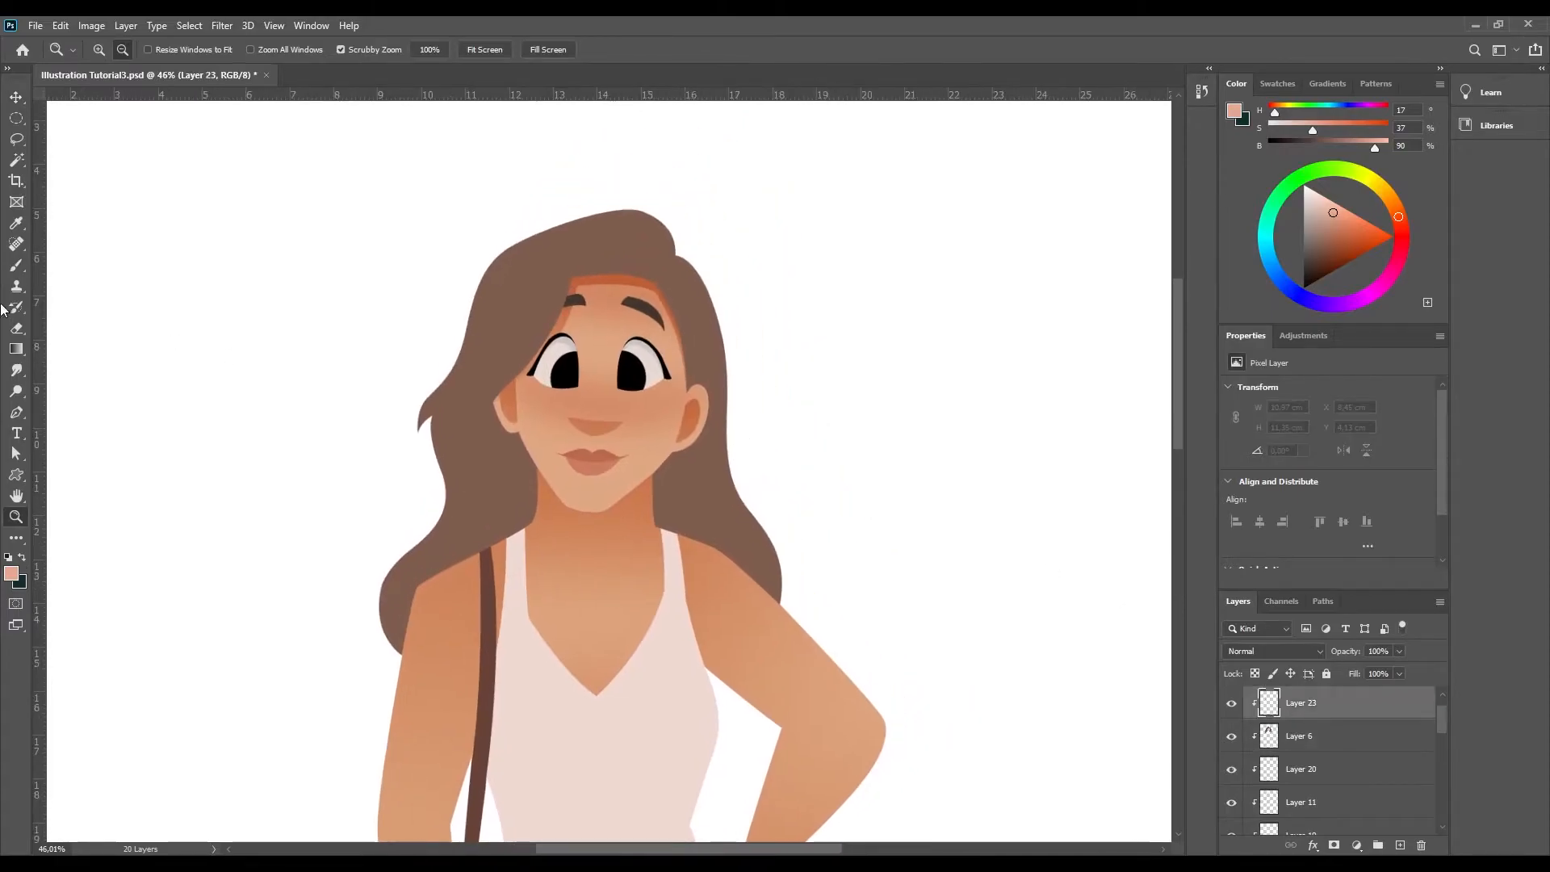
{"action": "left_click", "coordinate": [1270, 736], "text": "ctrl"}
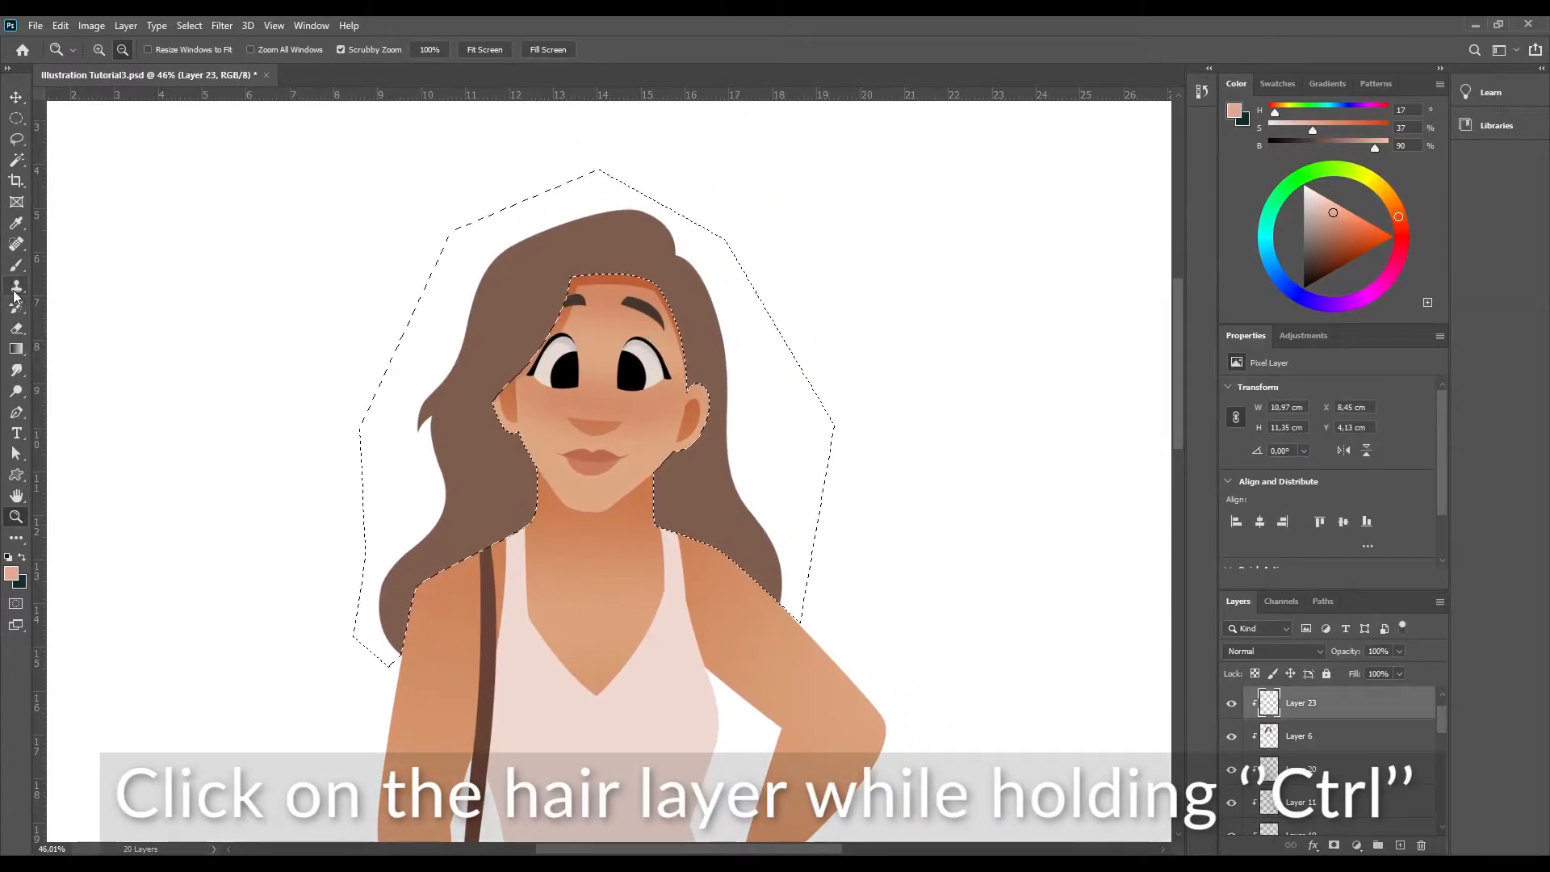
{"action": "key", "text": "g"}
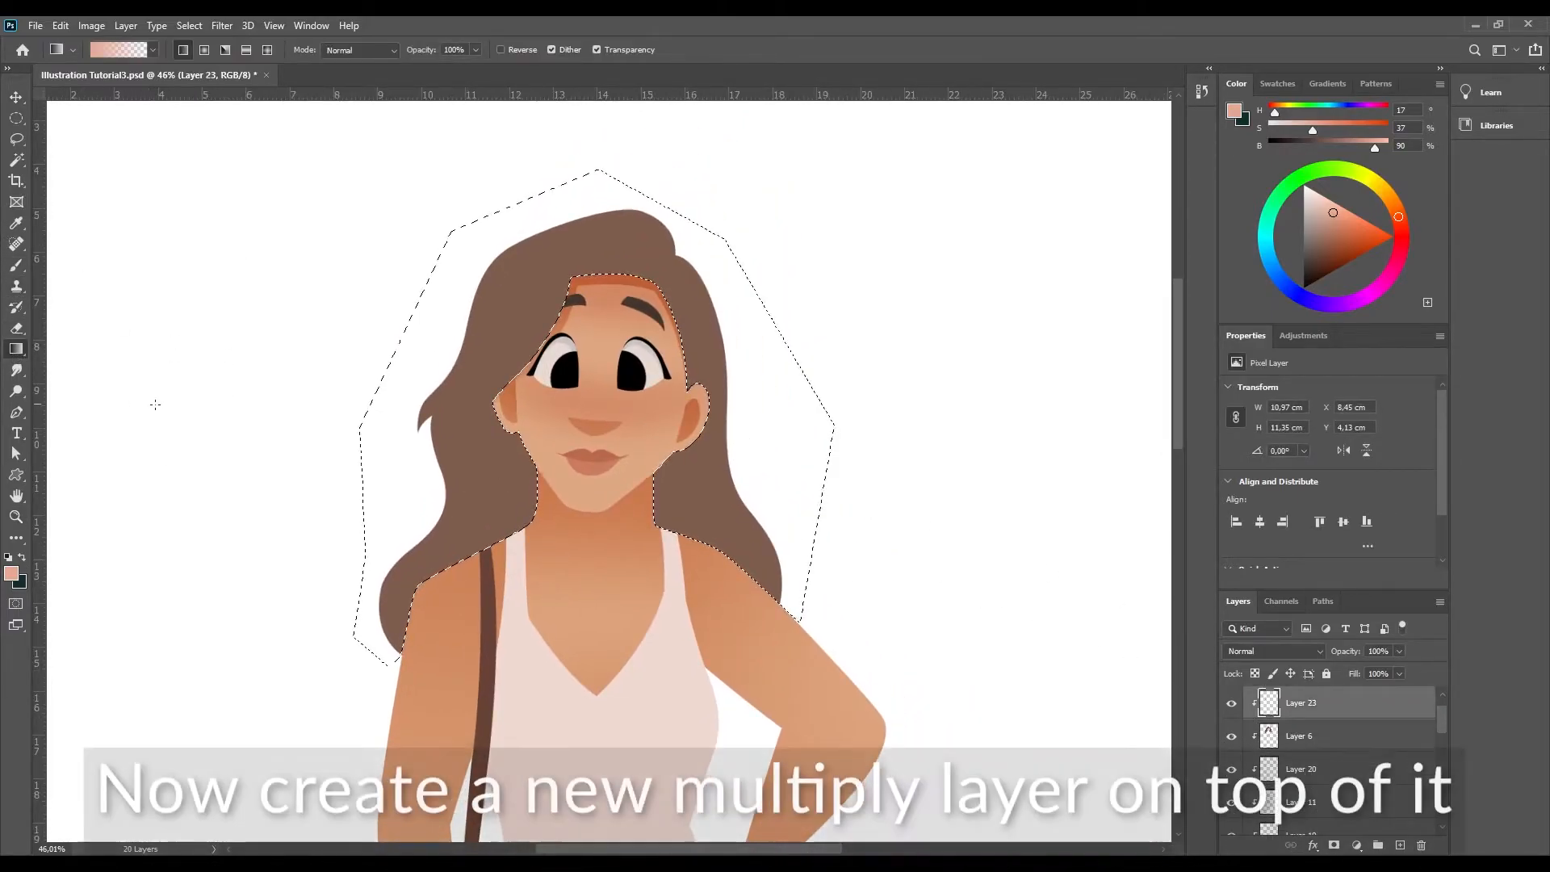
{"action": "left_click", "coordinate": [483, 468], "text": "alt"}
{"action": "left_click", "coordinate": [1276, 652]}
{"action": "left_click_drag", "start_coordinate": [433, 716], "coordinate": [572, 225]}
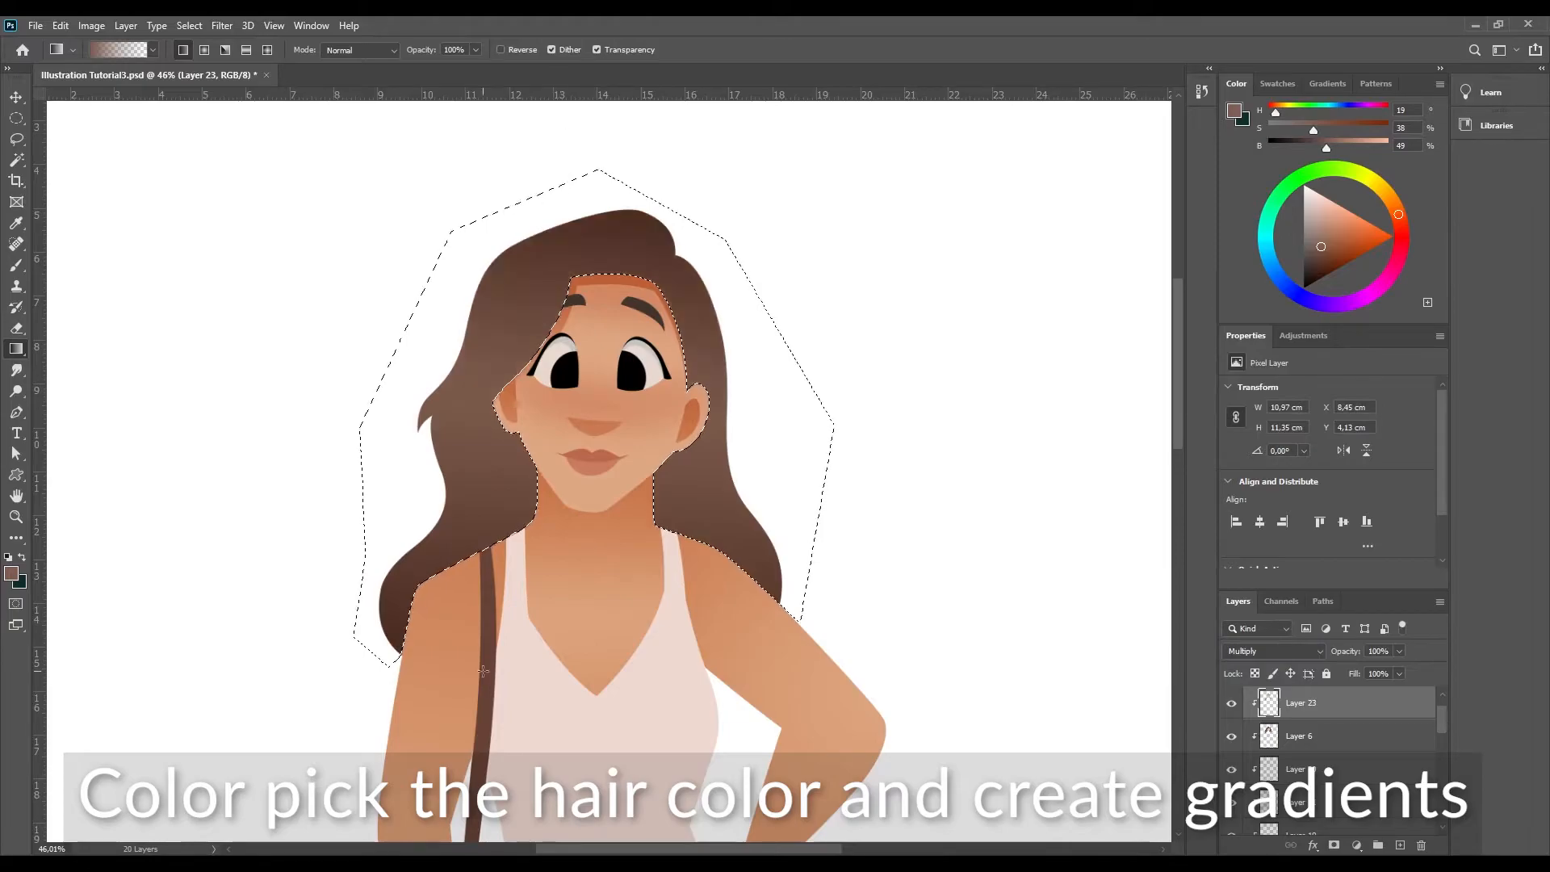
{"action": "key", "text": "ctrl+minus"}
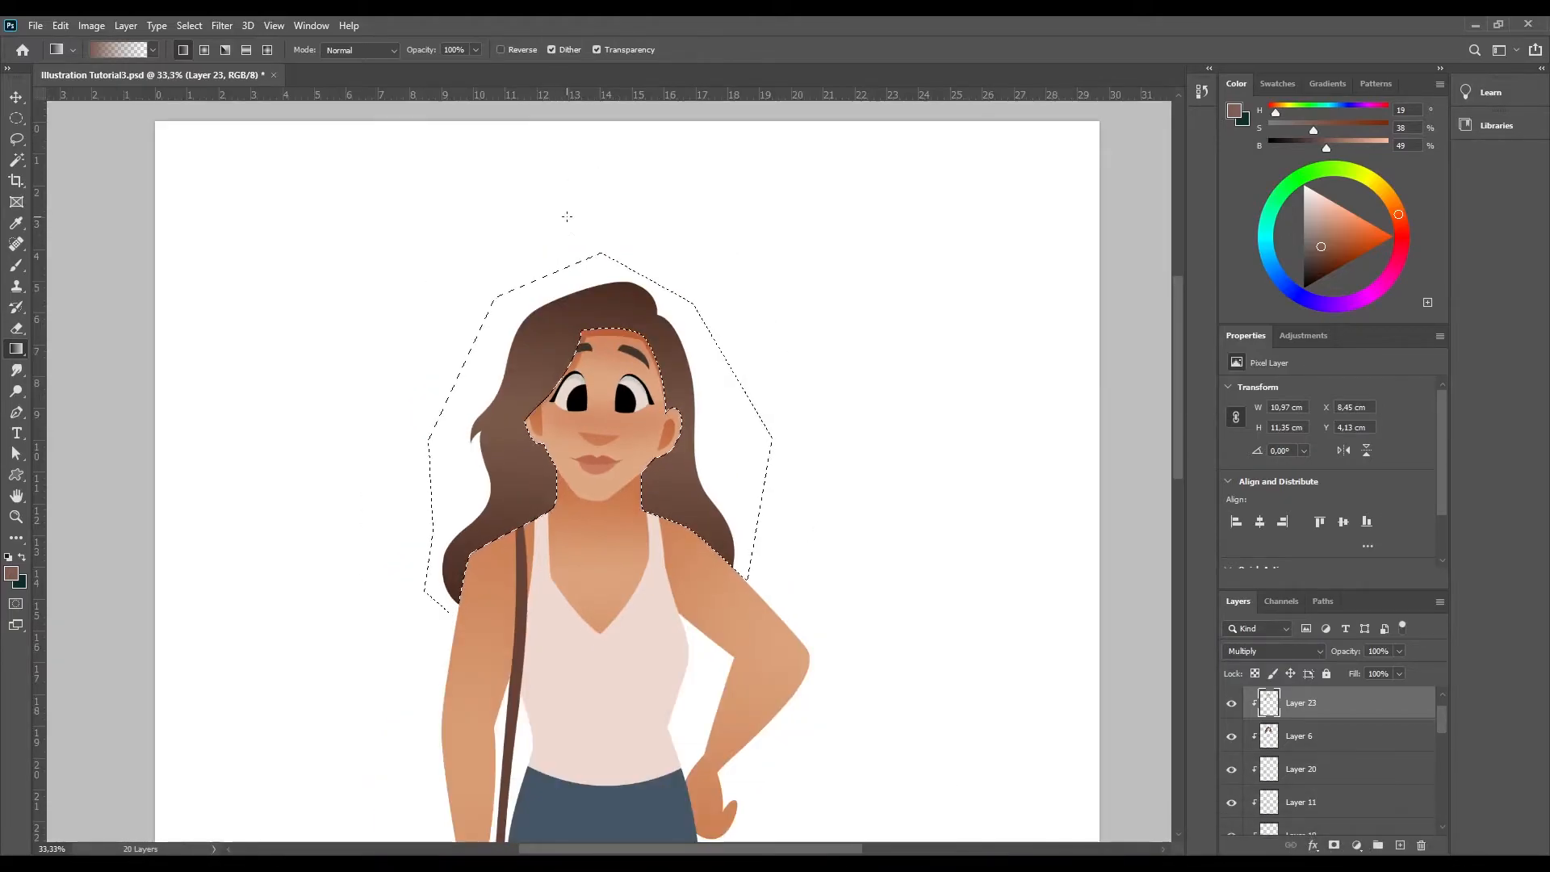
{"action": "key", "text": "ctrl+d"}
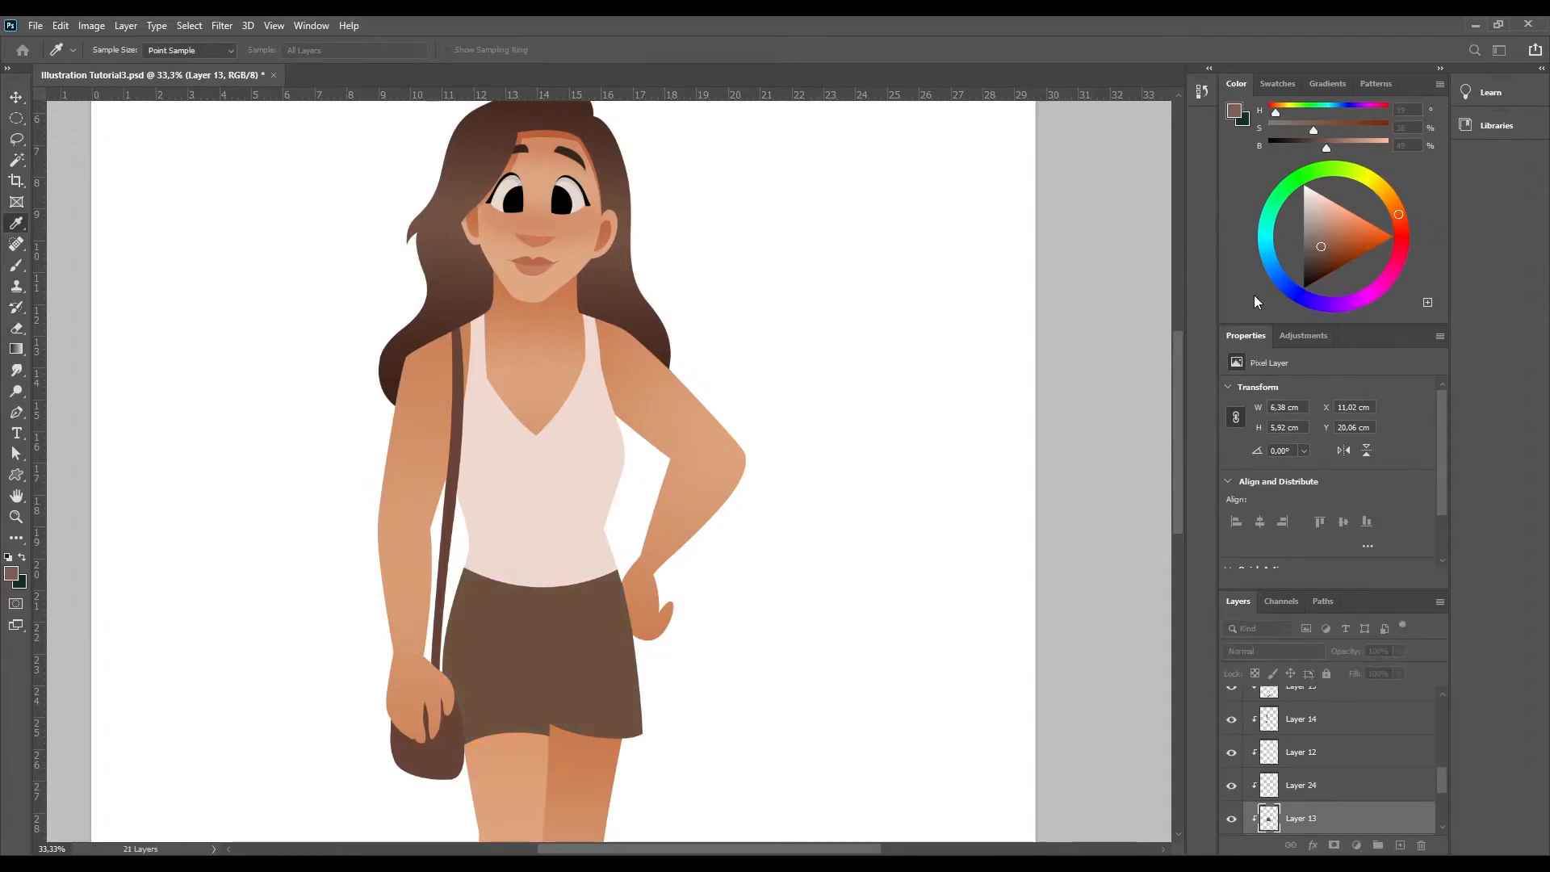
- Recolor the shorts on Layer 13 to a saturated reddish brown
{"action": "left_click_drag", "start_coordinate": [1255, 301], "coordinate": [1307, 272]}
{"action": "left_click", "coordinate": [1412, 177]}
{"action": "key", "text": "ctrl+minus"}
{"action": "key", "text": "ctrl+minus"}
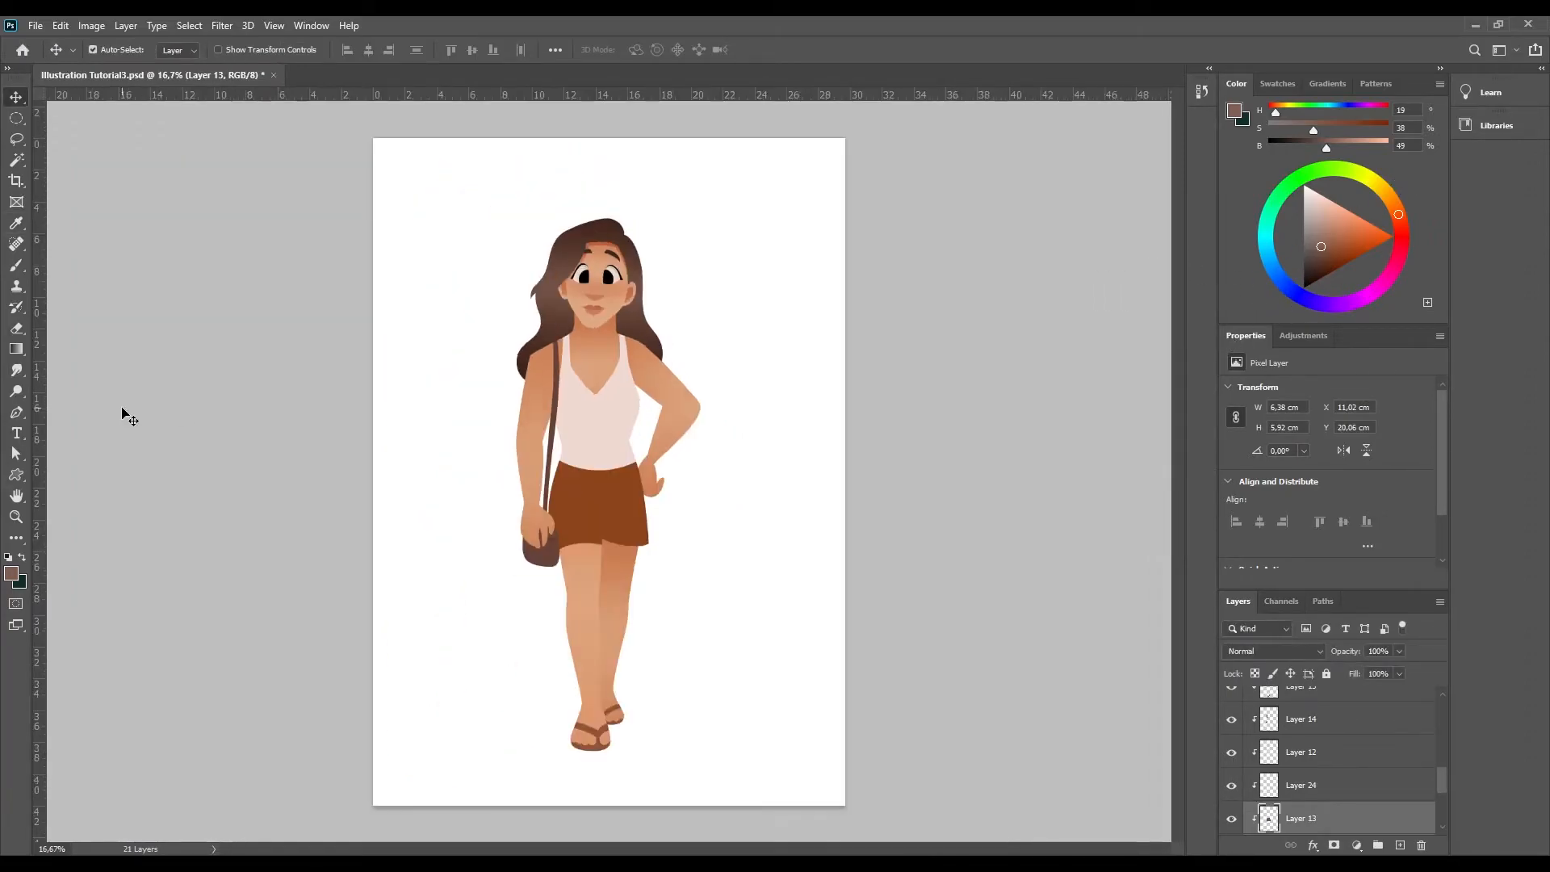
- Load the shorts shape from Layer 13 as a selection for Layer 24 and set that layer to Multiply
{"action": "left_click", "coordinate": [16, 517]}
{"action": "left_click_drag", "start_coordinate": [617, 441], "coordinate": [727, 460]}
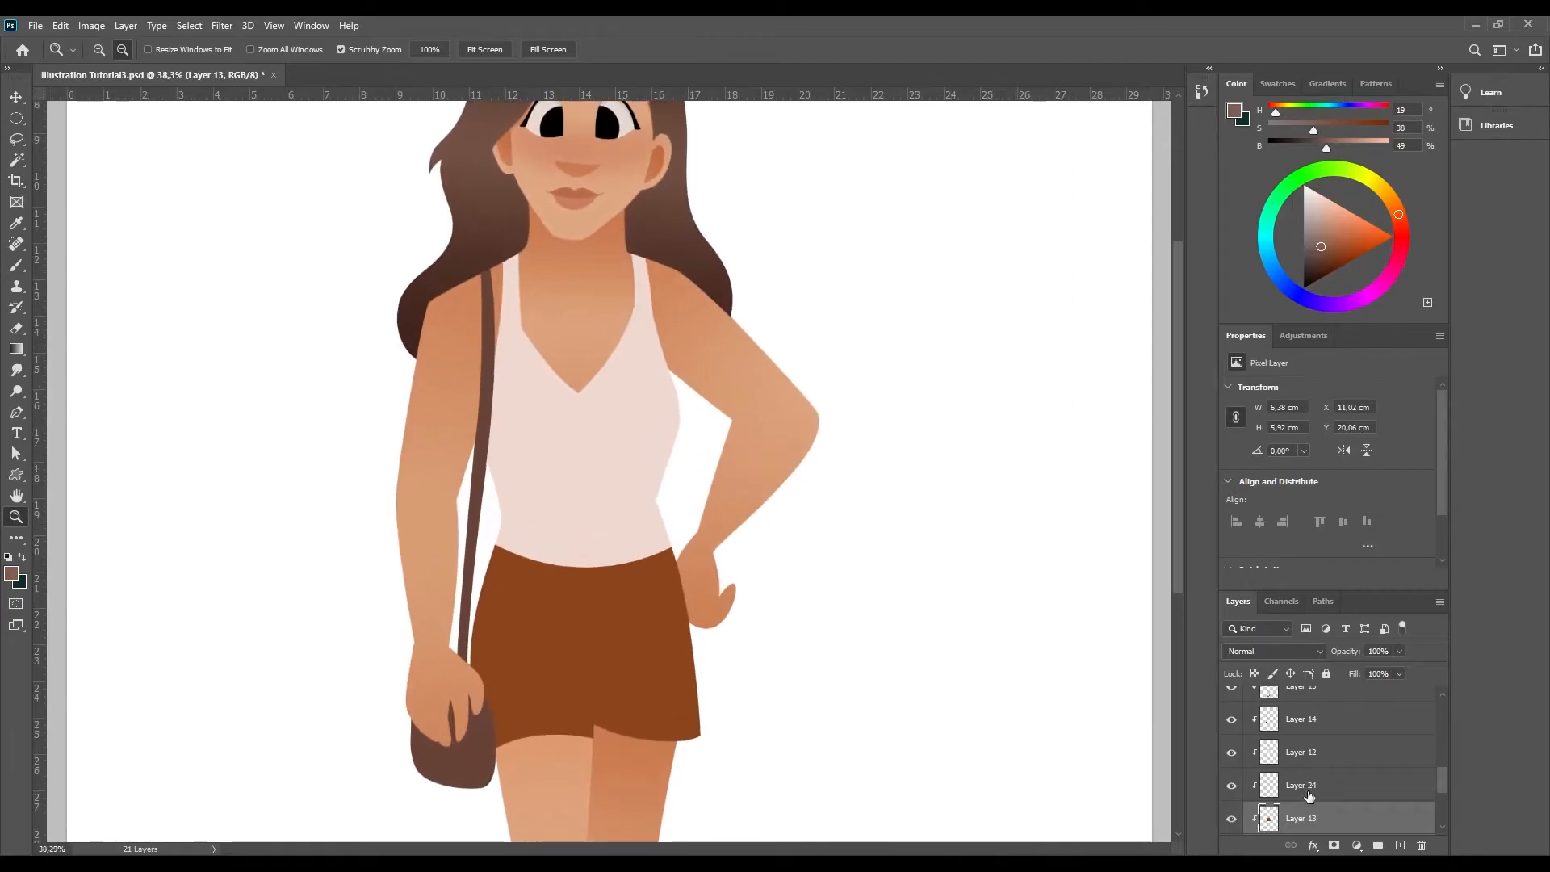
{"action": "left_click", "coordinate": [1309, 787]}
{"action": "left_click", "coordinate": [1271, 819], "text": "ctrl"}
{"action": "left_click", "coordinate": [16, 348]}
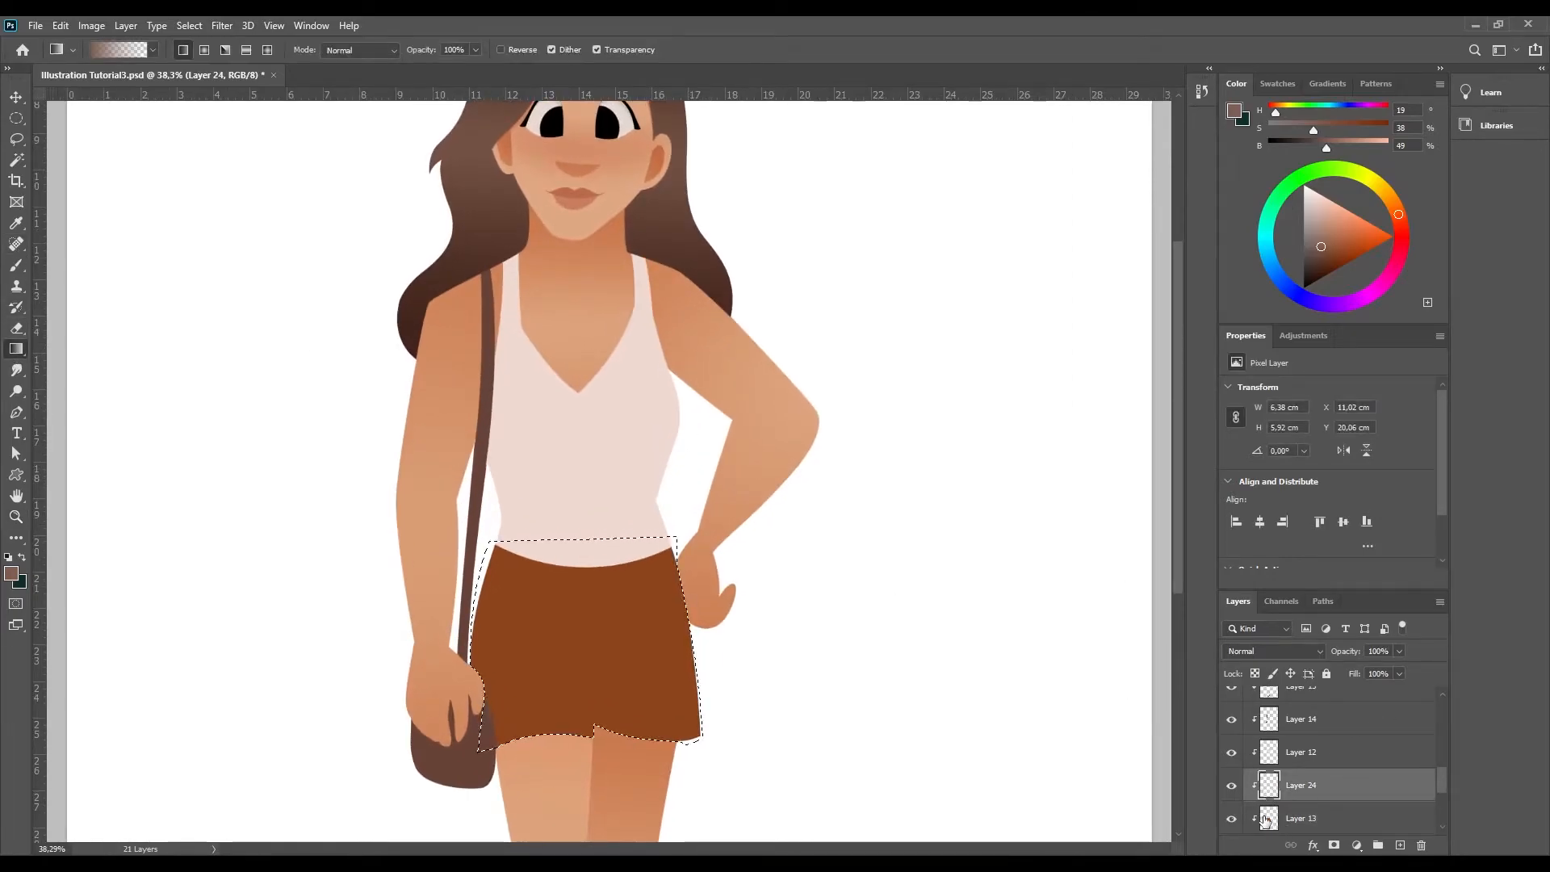
{"action": "left_click", "coordinate": [1273, 651]}
{"action": "left_click", "coordinate": [1246, 523]}
- Shade the shorts with a linear gradient fading upward from the hem and set the opacity of Layer 24 to 50%
{"action": "left_click_drag", "start_coordinate": [560, 799], "coordinate": [565, 508]}
{"action": "key", "text": "ctrl+z"}
{"action": "left_click_drag", "start_coordinate": [568, 822], "coordinate": [569, 638]}
{"action": "key", "text": "ctrl+minus"}
{"action": "key", "text": "ctrl+minus"}
{"action": "key", "text": "ctrl+z"}
{"action": "left_click_drag", "start_coordinate": [600, 795], "coordinate": [606, 533]}
{"action": "key", "text": "ctrl+d"}
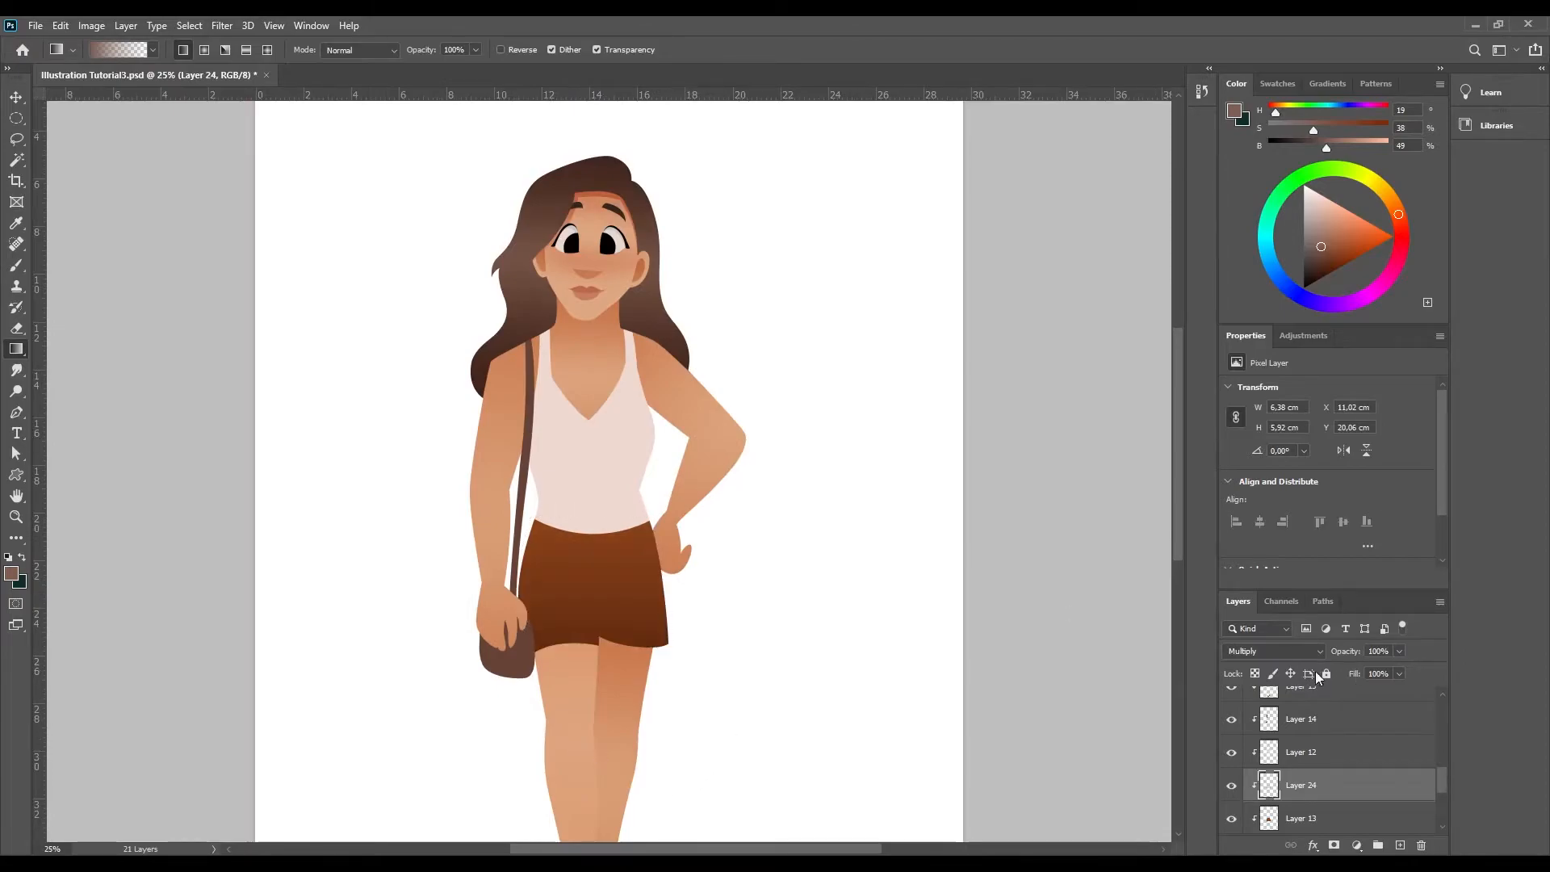
{"action": "type", "text": "50"}
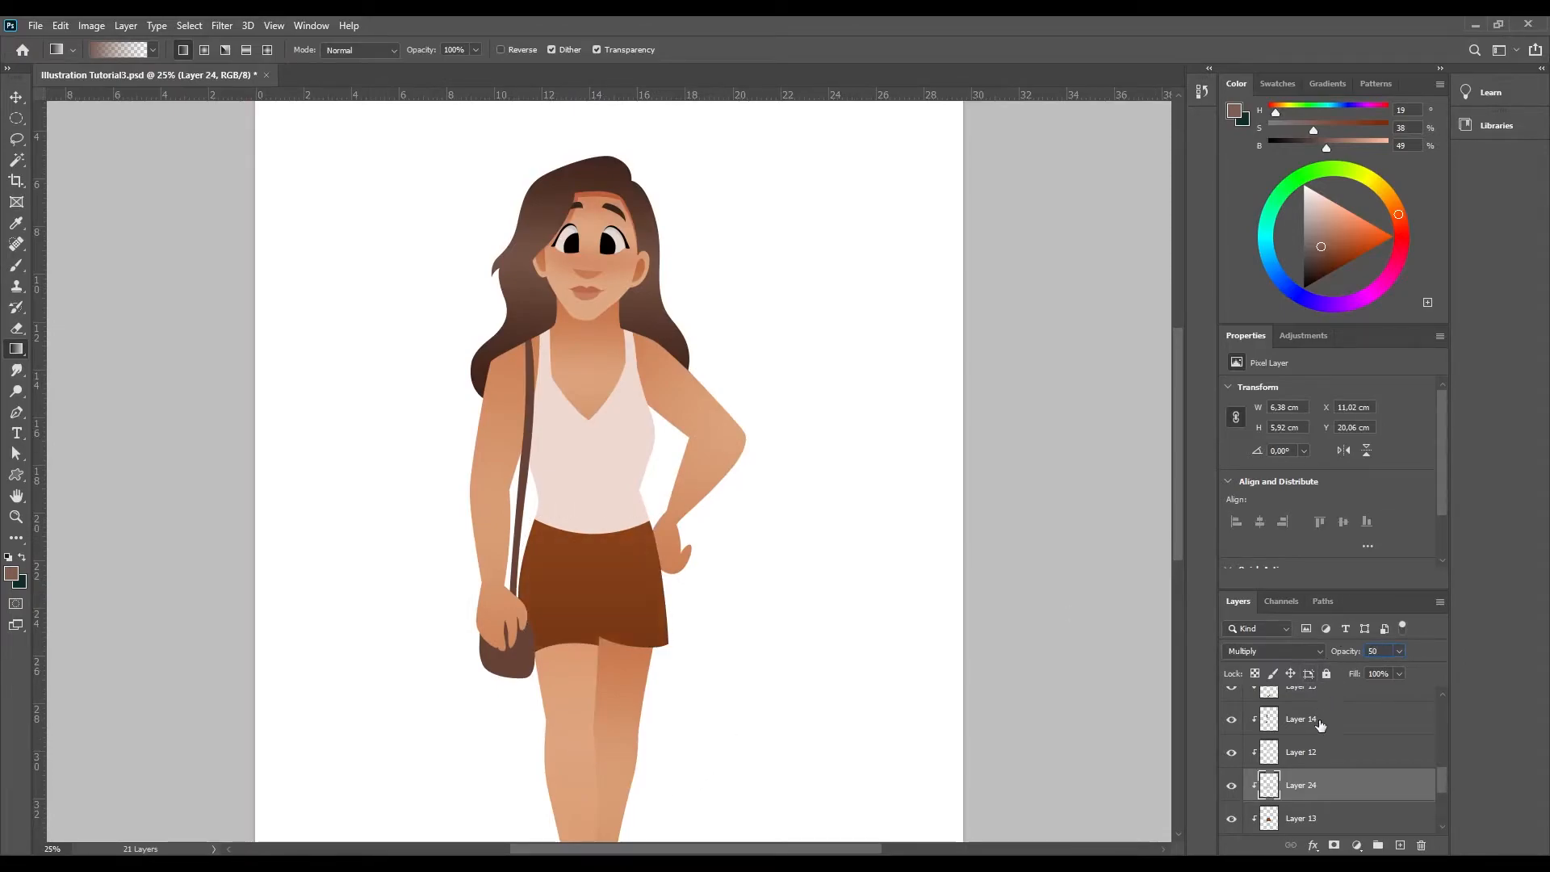
- Add Layer 25 and select the area beside the center crease of the shorts over the rear leg with the Pen tool
{"action": "left_click", "coordinate": [1401, 844]}
{"action": "key", "text": "p"}
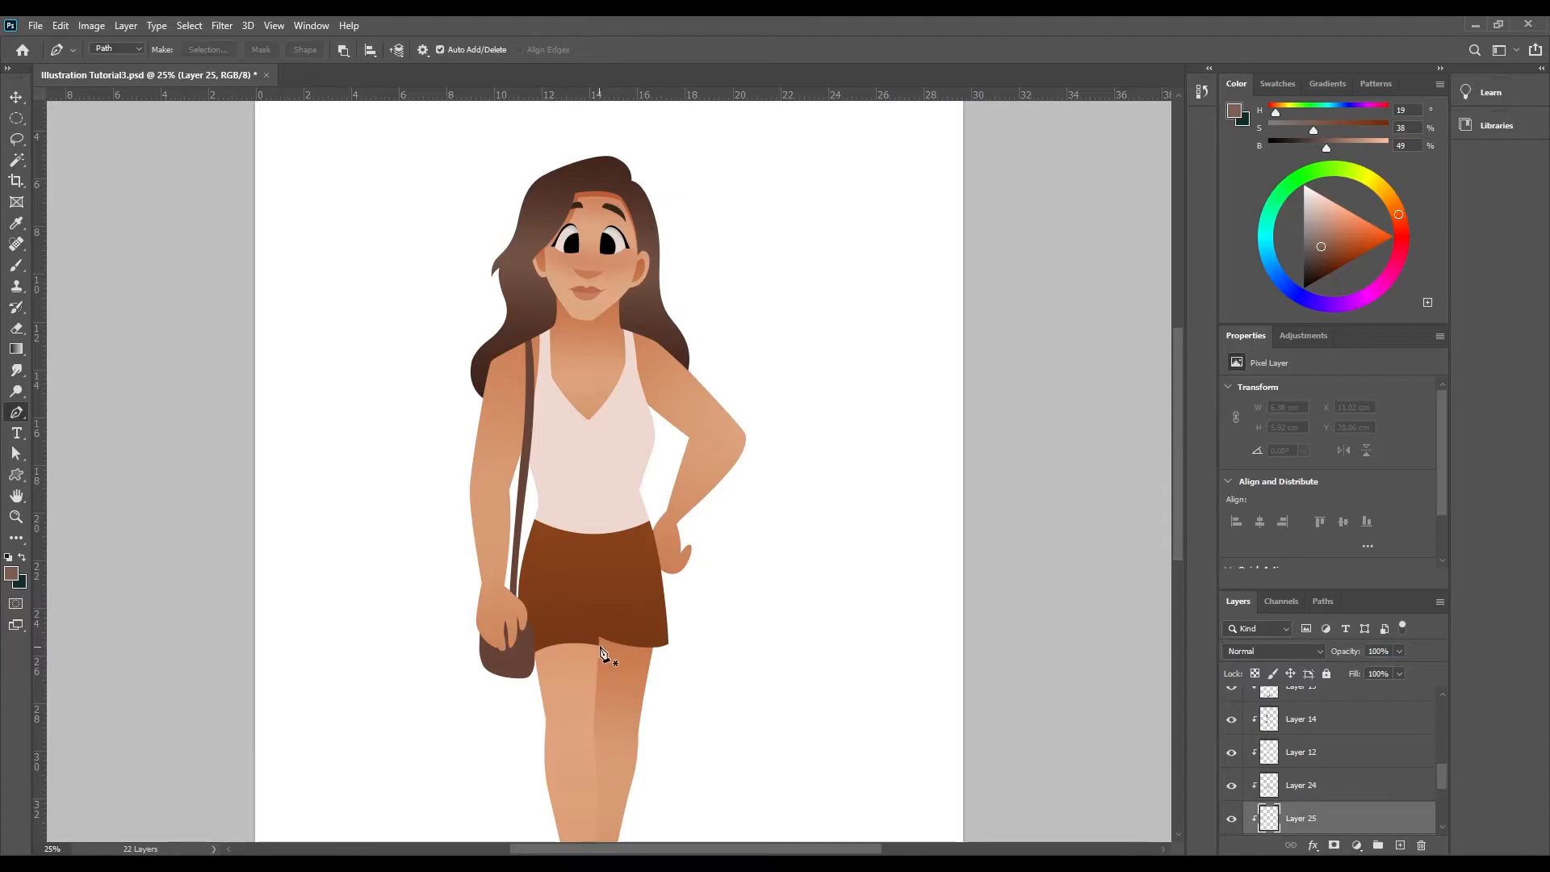
{"action": "left_click", "coordinate": [600, 576]}
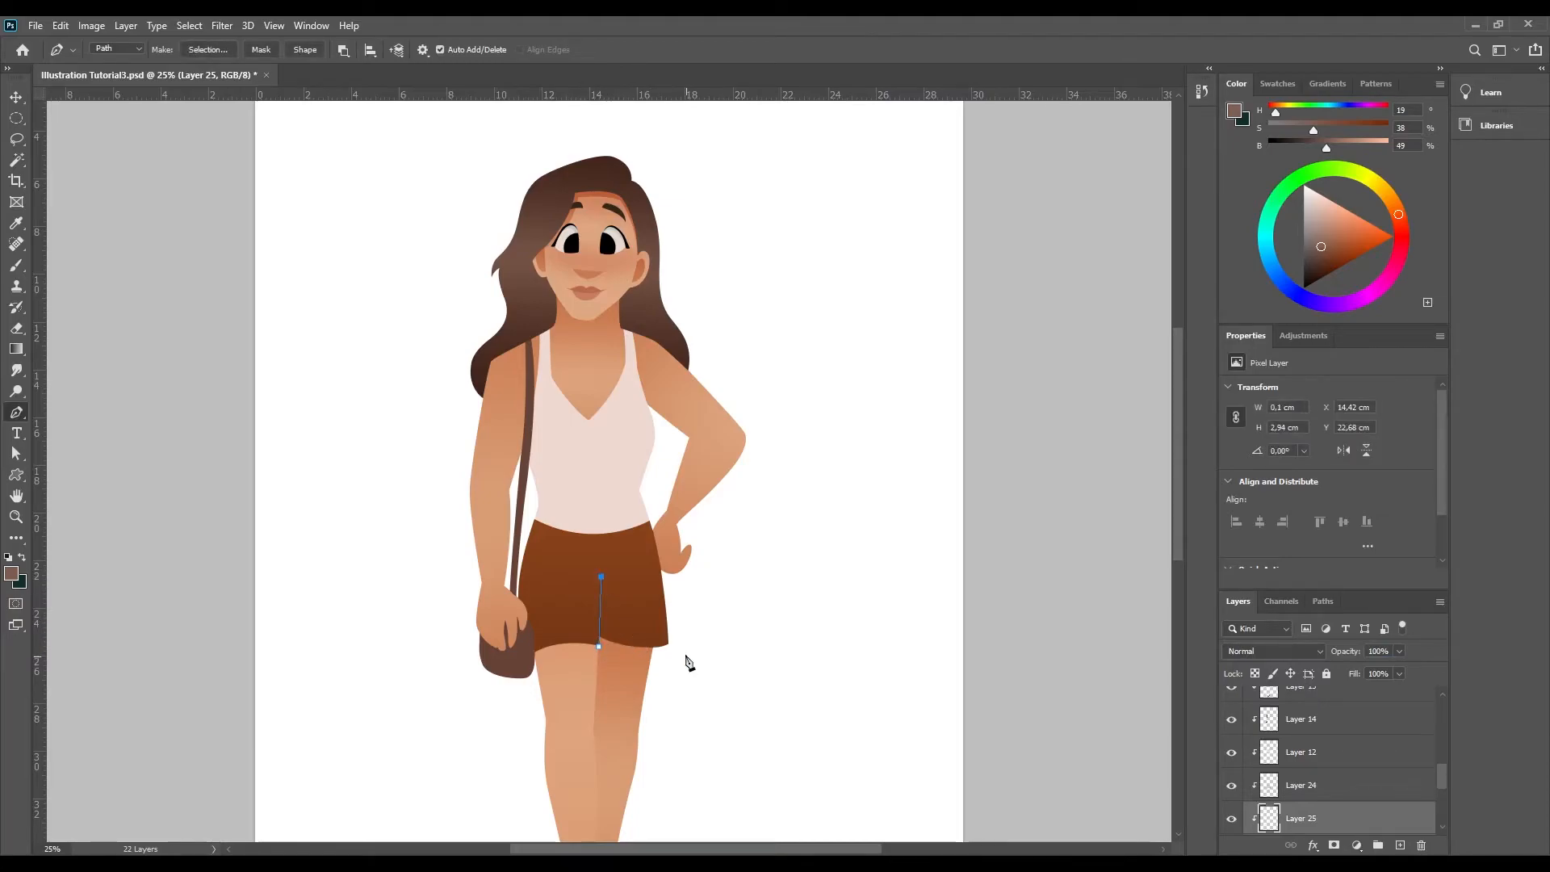
{"action": "left_click", "coordinate": [602, 652]}
{"action": "key", "text": "ctrl+Return"}
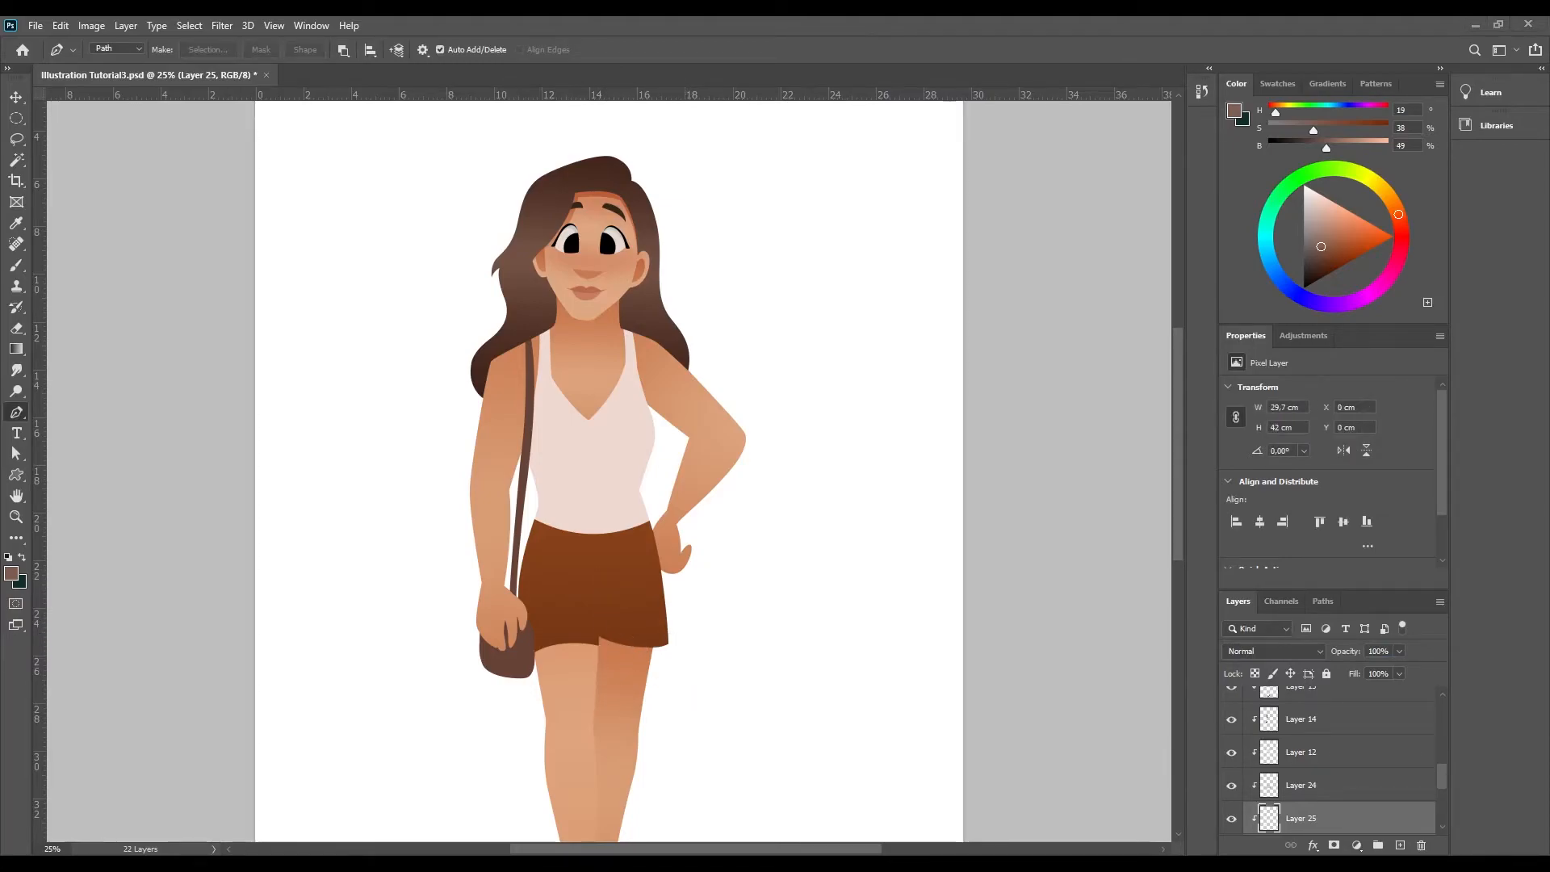
{"action": "key", "text": "ctrl+shift+i"}
{"action": "key", "text": "g"}
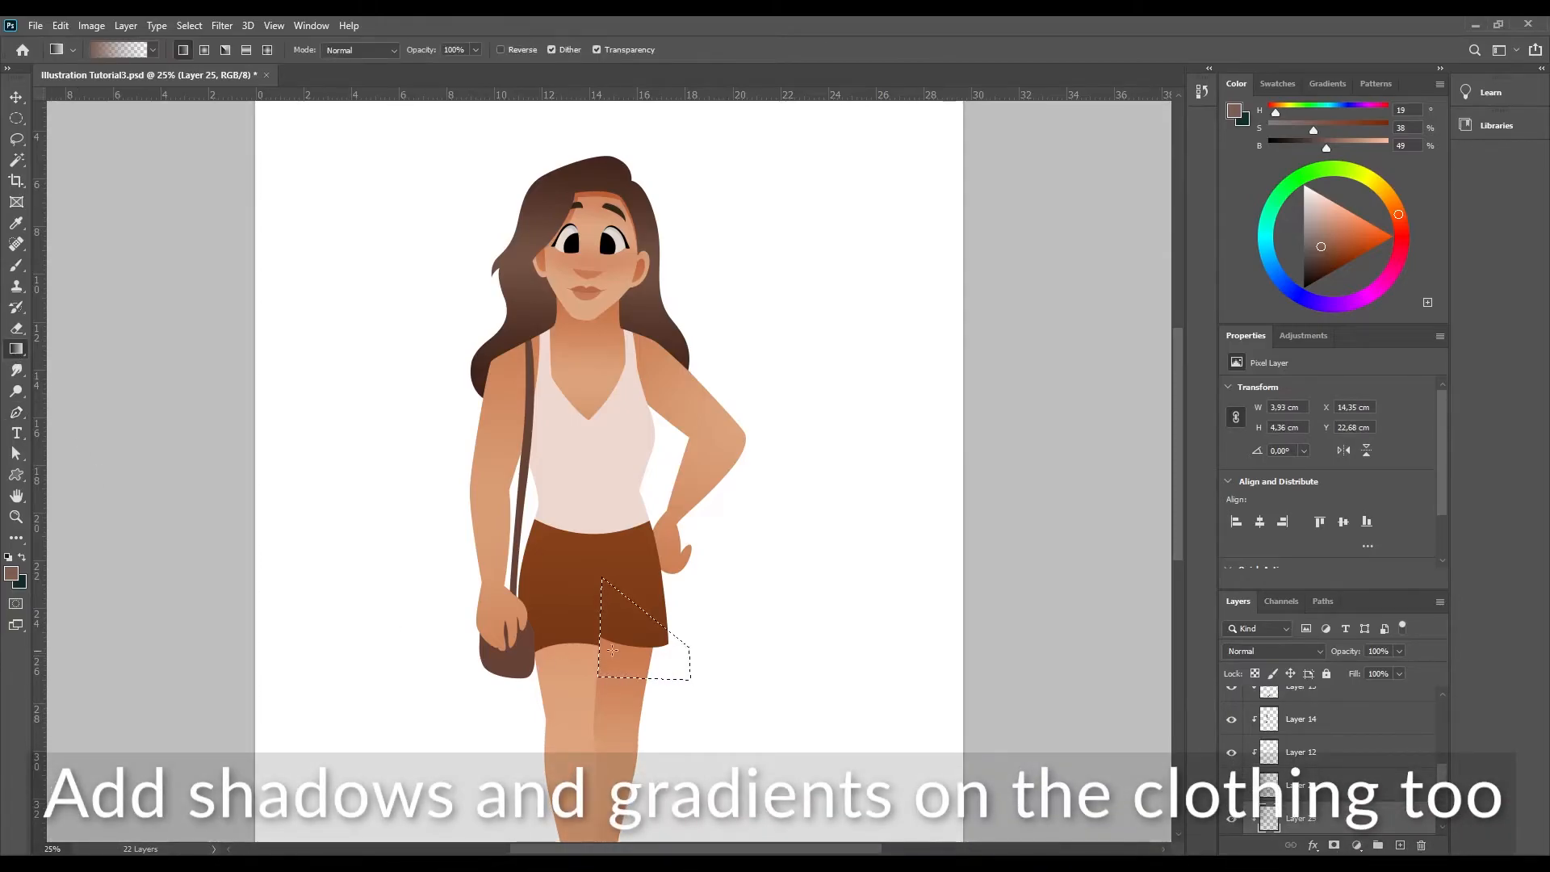
- Set Layer 25 to Multiply and shade the selected shorts leg with a diagonal linear gradient starting at the crease
{"action": "left_click", "coordinate": [1295, 652]}
{"action": "left_click_drag", "start_coordinate": [600, 672], "coordinate": [637, 606]}
{"action": "key", "text": "ctrl+z"}
{"action": "key", "text": "ctrl+z"}
{"action": "left_click_drag", "start_coordinate": [587, 675], "coordinate": [644, 621]}
{"action": "key", "text": "ctrl+z"}
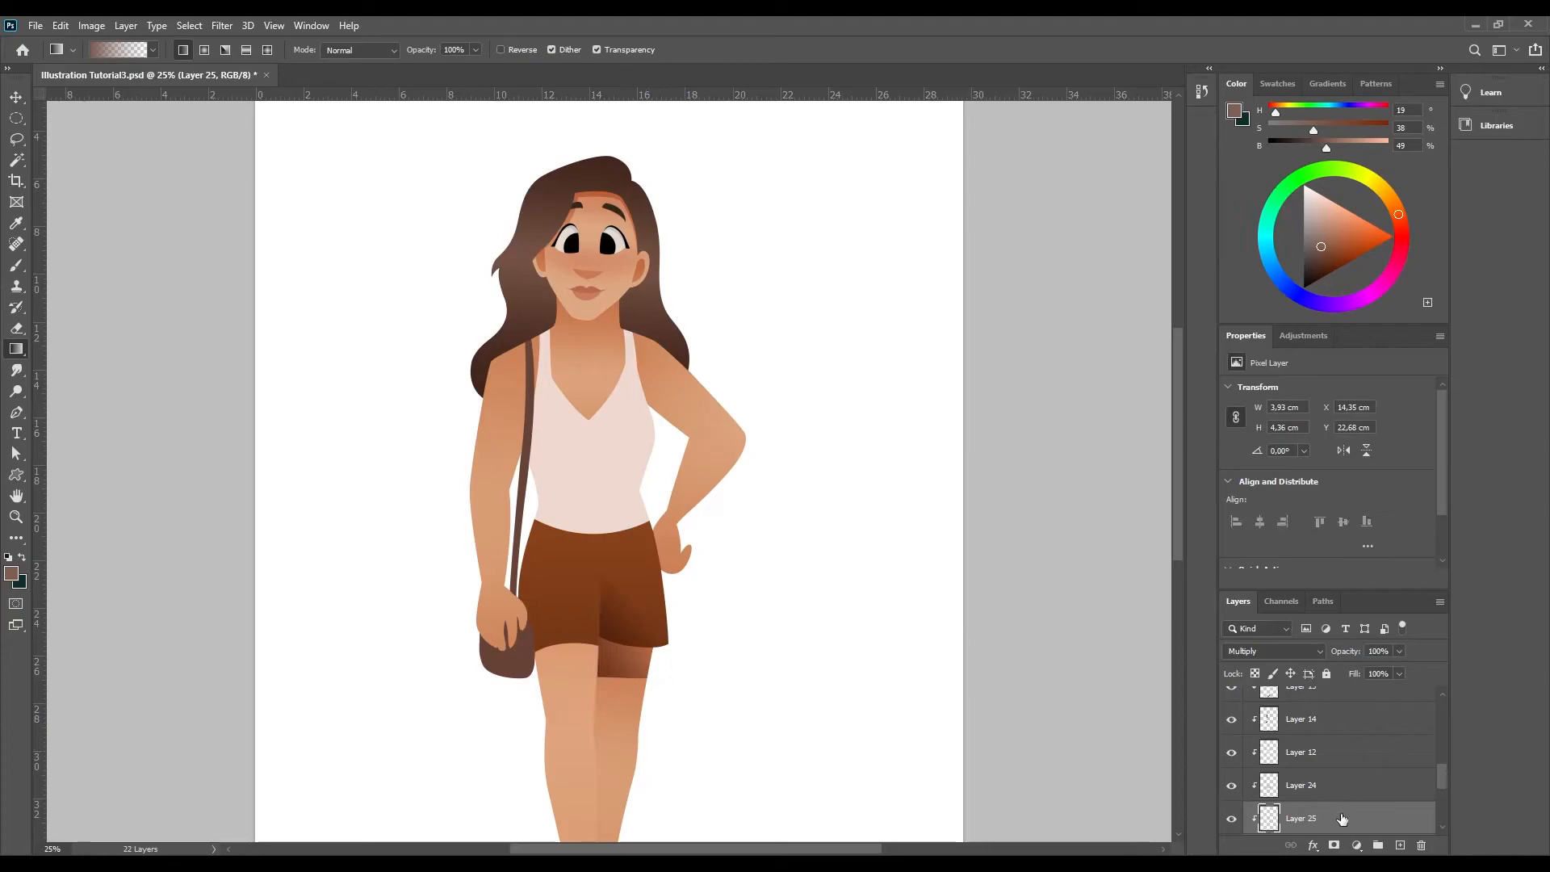
- Clear the part of the Layer 25 shadow spilling outside the shorts shape and ready the Eraser with a larger tip
{"action": "scroll", "coordinate": [1268, 822], "scroll_direction": "down", "scroll_amount": 1}
{"action": "left_click", "coordinate": [1268, 818], "text": "ctrl"}
{"action": "key", "text": "ctrl+shift+i"}
{"action": "key", "text": "ctrl+d"}
{"action": "key", "text": "e"}
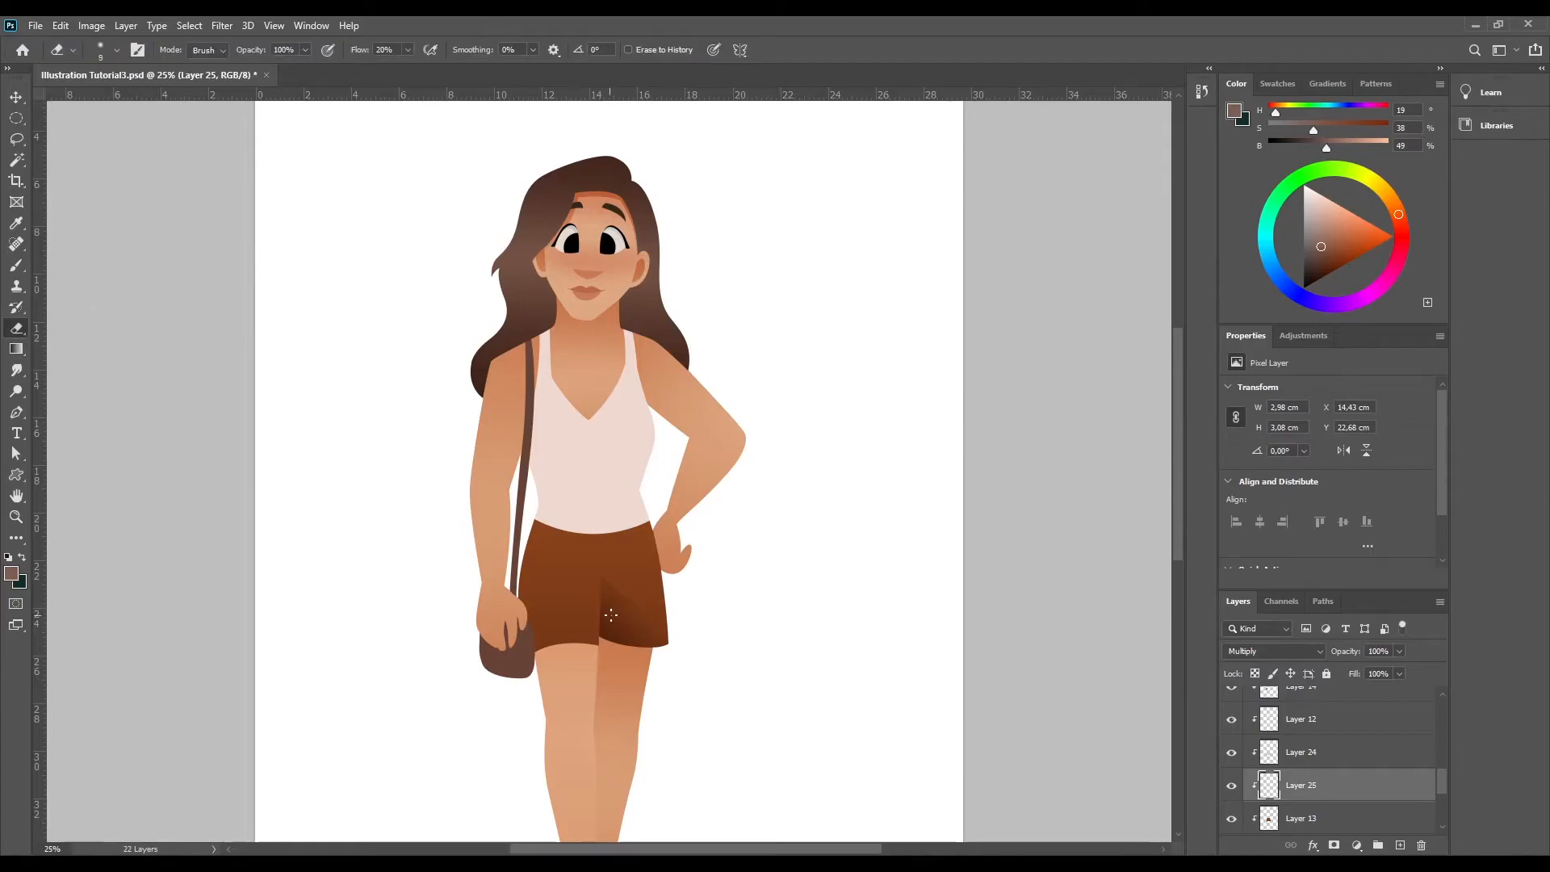
{"action": "key", "text": "bracketright"}
{"action": "key", "text": "bracketright"}
{"action": "key", "text": "bracketright"}
- Add a new layer above the tank top's Layer 12 and load the top's shape as a selection
{"action": "left_click", "coordinate": [16, 517]}
{"action": "left_click_drag", "start_coordinate": [595, 474], "coordinate": [647, 517]}
{"action": "left_click_drag", "start_coordinate": [610, 452], "coordinate": [670, 450]}
{"action": "key", "text": "v"}
{"action": "left_click_drag", "start_coordinate": [666, 485], "coordinate": [671, 537]}
{"action": "left_click", "coordinate": [658, 536]}
{"action": "left_click", "coordinate": [1400, 845]}
{"action": "left_click", "coordinate": [1269, 751], "text": "ctrl"}
- Set Layer 26 to Multiply and shade the tank top with an upward linear gradient in its sampled color
{"action": "key", "text": "g"}
{"action": "left_click", "coordinate": [1254, 656]}
{"action": "left_click", "coordinate": [1253, 525]}
{"action": "left_click", "coordinate": [566, 591], "text": "alt"}
{"action": "left_click_drag", "start_coordinate": [828, 519], "coordinate": [849, 492]}
{"action": "left_click_drag", "start_coordinate": [582, 752], "coordinate": [582, 525]}
{"action": "key", "text": "ctrl+minus"}
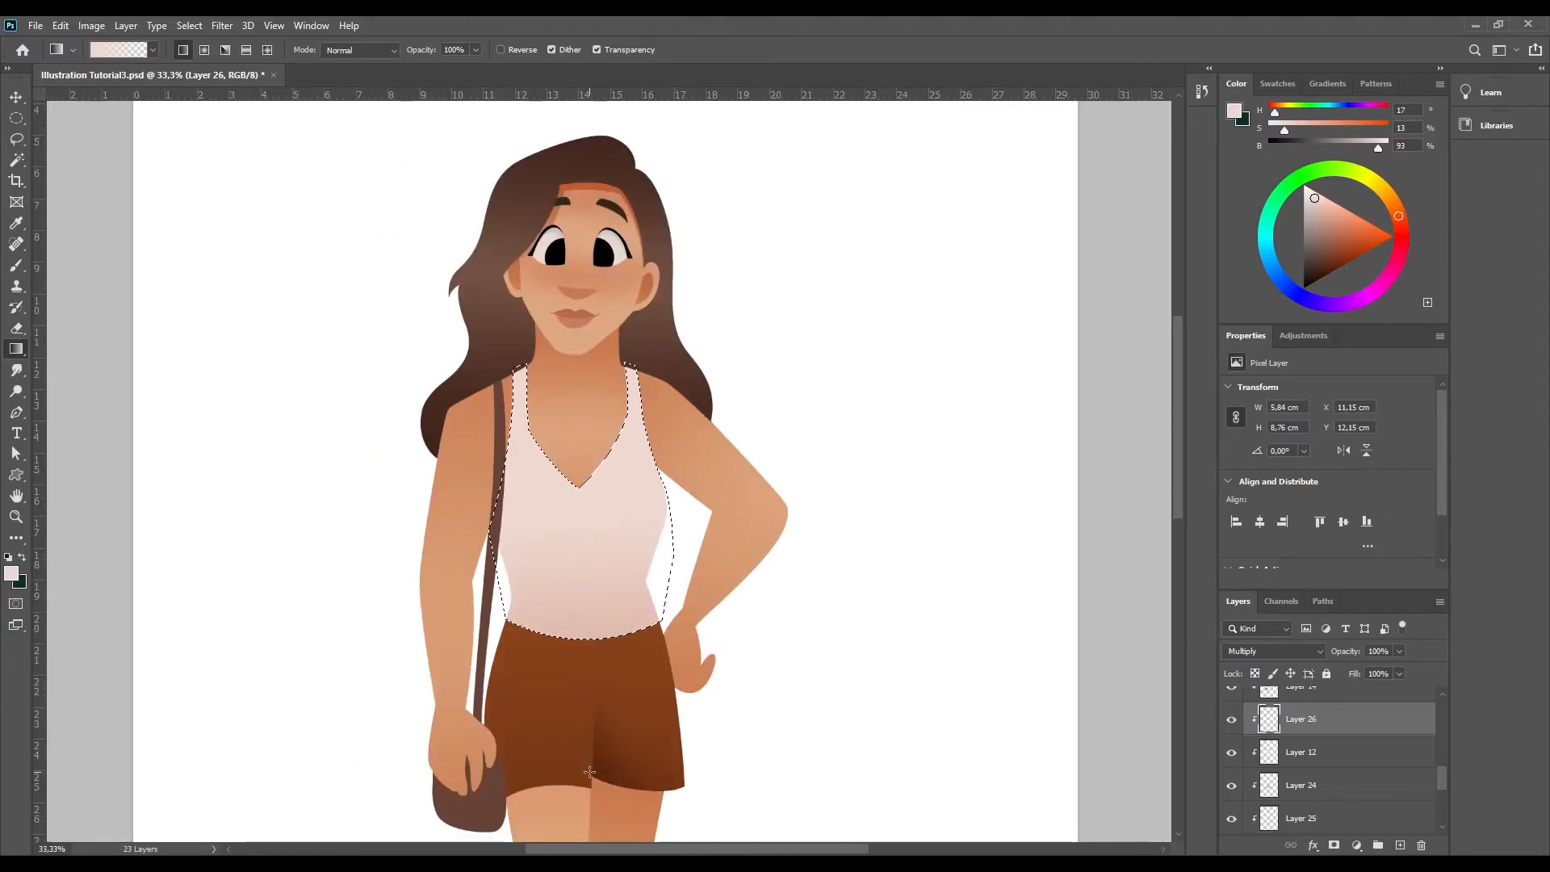
{"action": "key", "text": "ctrl+d"}
{"action": "key", "text": "ctrl+minus"}
- Add a new layer above the sandals' Layer 15 and load the sandal shapes as a selection
{"action": "left_click", "coordinate": [16, 516]}
{"action": "scroll", "coordinate": [637, 547], "scroll_direction": "up", "scroll_amount": 1}
{"action": "scroll", "coordinate": [654, 495], "scroll_direction": "up", "scroll_amount": 2}
{"action": "scroll", "coordinate": [612, 574], "scroll_direction": "down", "scroll_amount": 3}
{"action": "scroll", "coordinate": [612, 573], "scroll_direction": "up", "scroll_amount": 1}
{"action": "key", "text": "v"}
{"action": "left_click", "coordinate": [588, 735]}
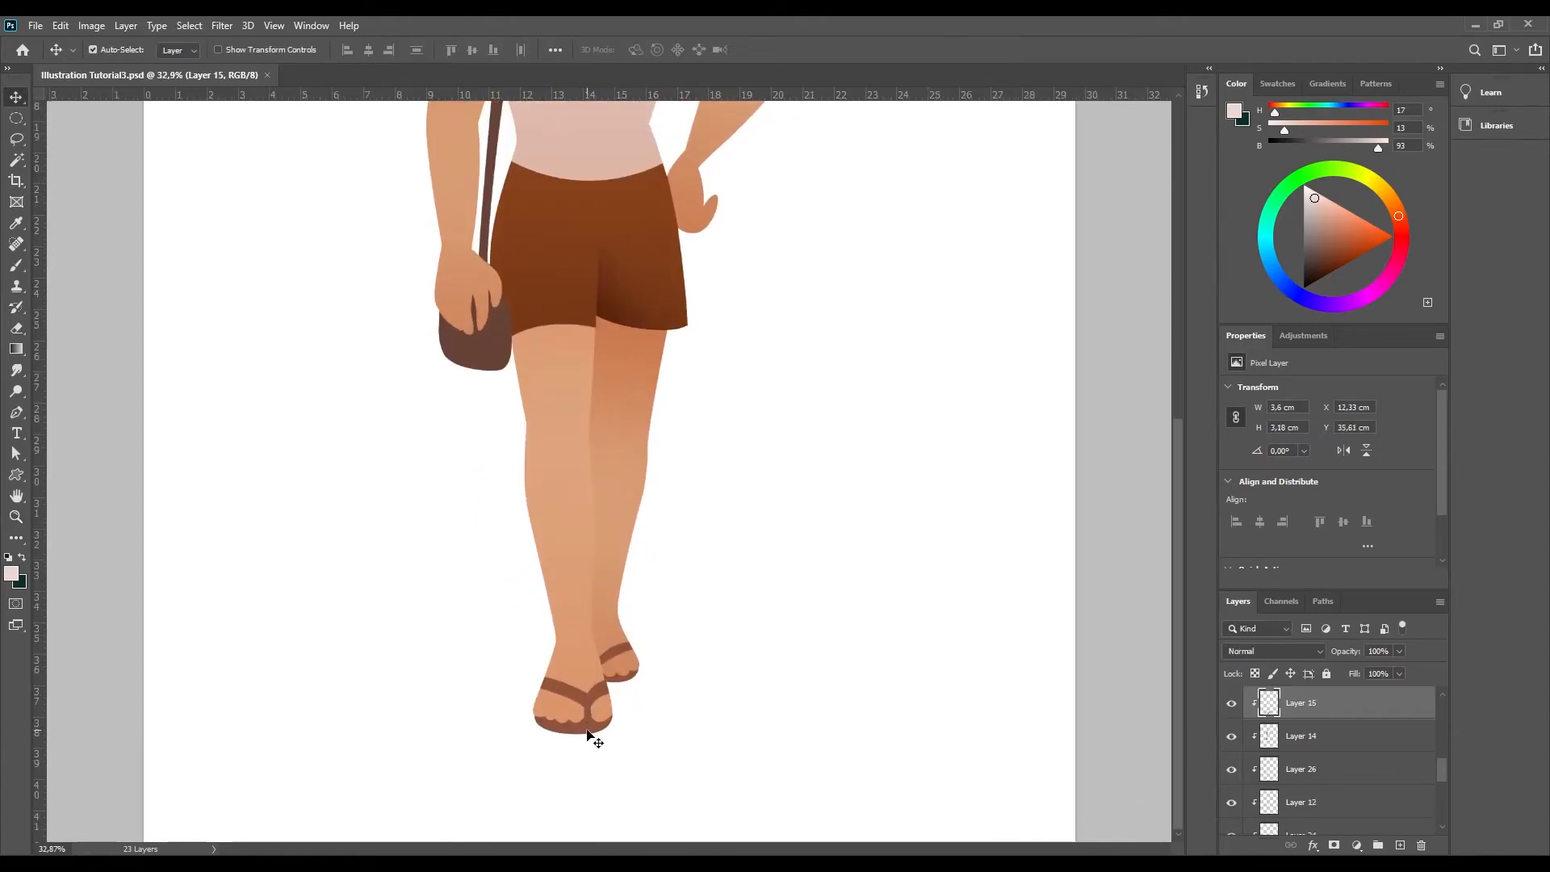
{"action": "left_click", "coordinate": [1400, 846]}
{"action": "left_click", "coordinate": [1268, 742], "text": "ctrl"}
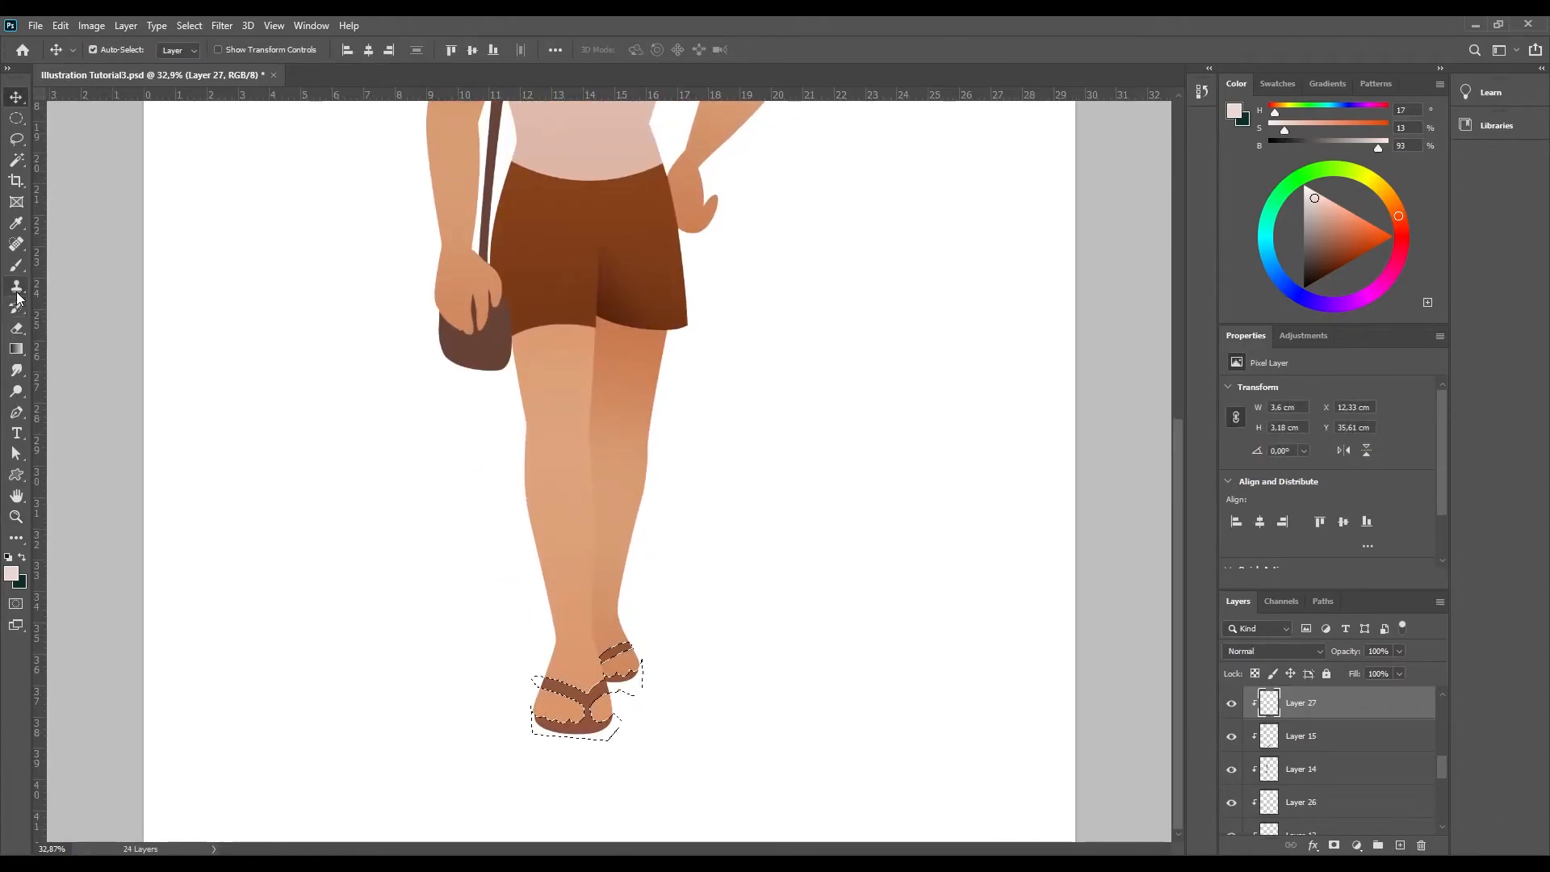
- Set Layer 27 to Multiply and brush shading onto the sandals in their own sampled brown, clearing the selection at the end
{"action": "left_click", "coordinate": [16, 265]}
{"action": "left_click", "coordinate": [569, 728], "text": "alt"}
{"action": "left_click", "coordinate": [1255, 652]}
{"action": "left_click", "coordinate": [1237, 521]}
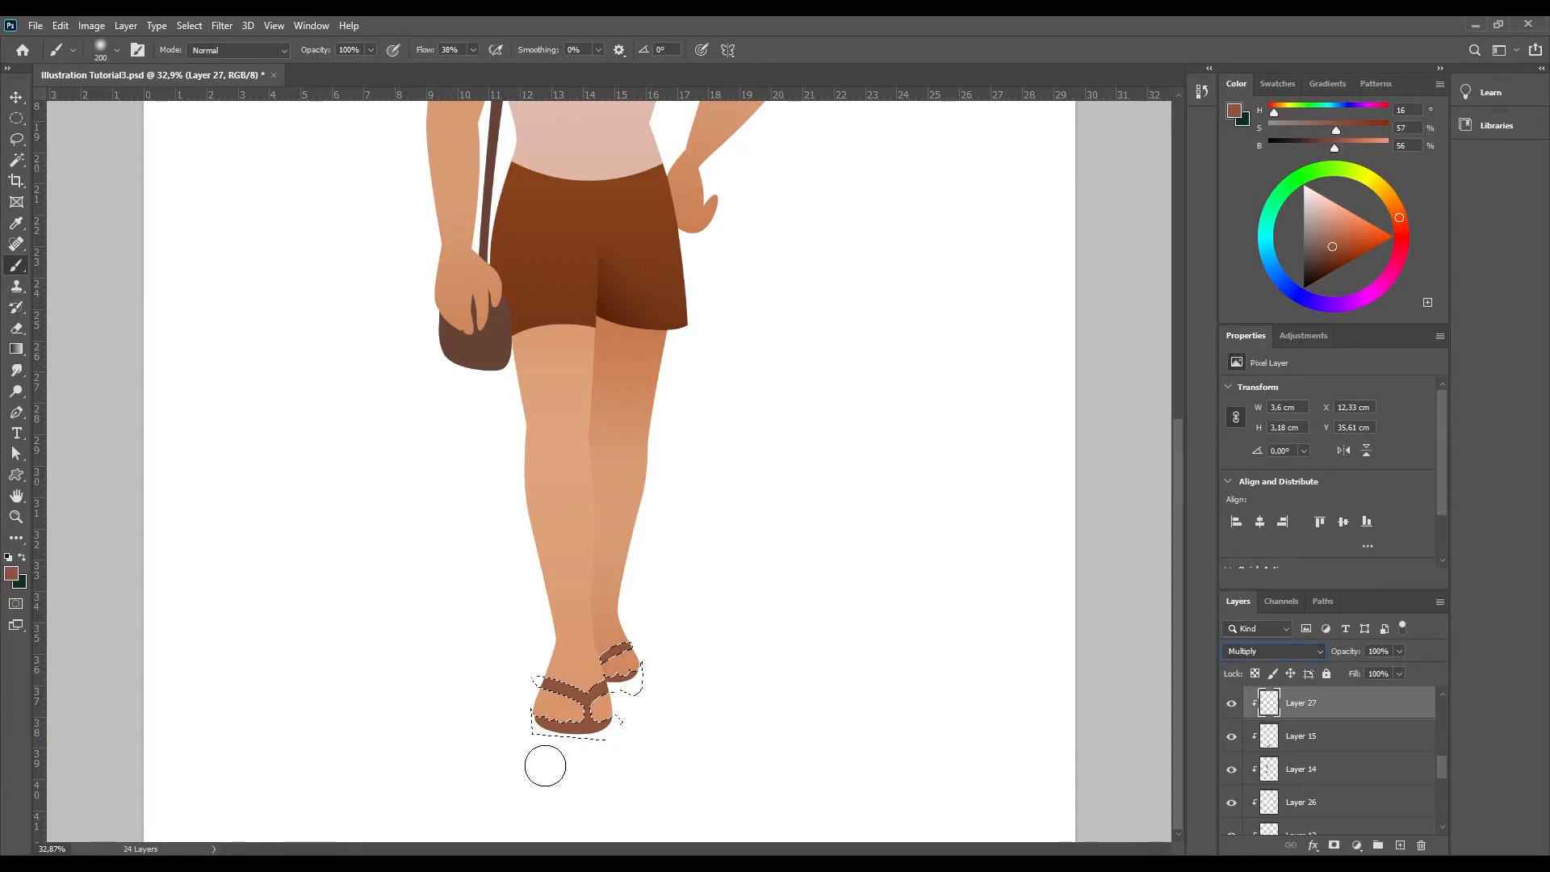
{"action": "key", "text": "ctrl+d"}
{"action": "key", "text": "ctrl+minus"}
{"action": "key", "text": "ctrl+minus"}
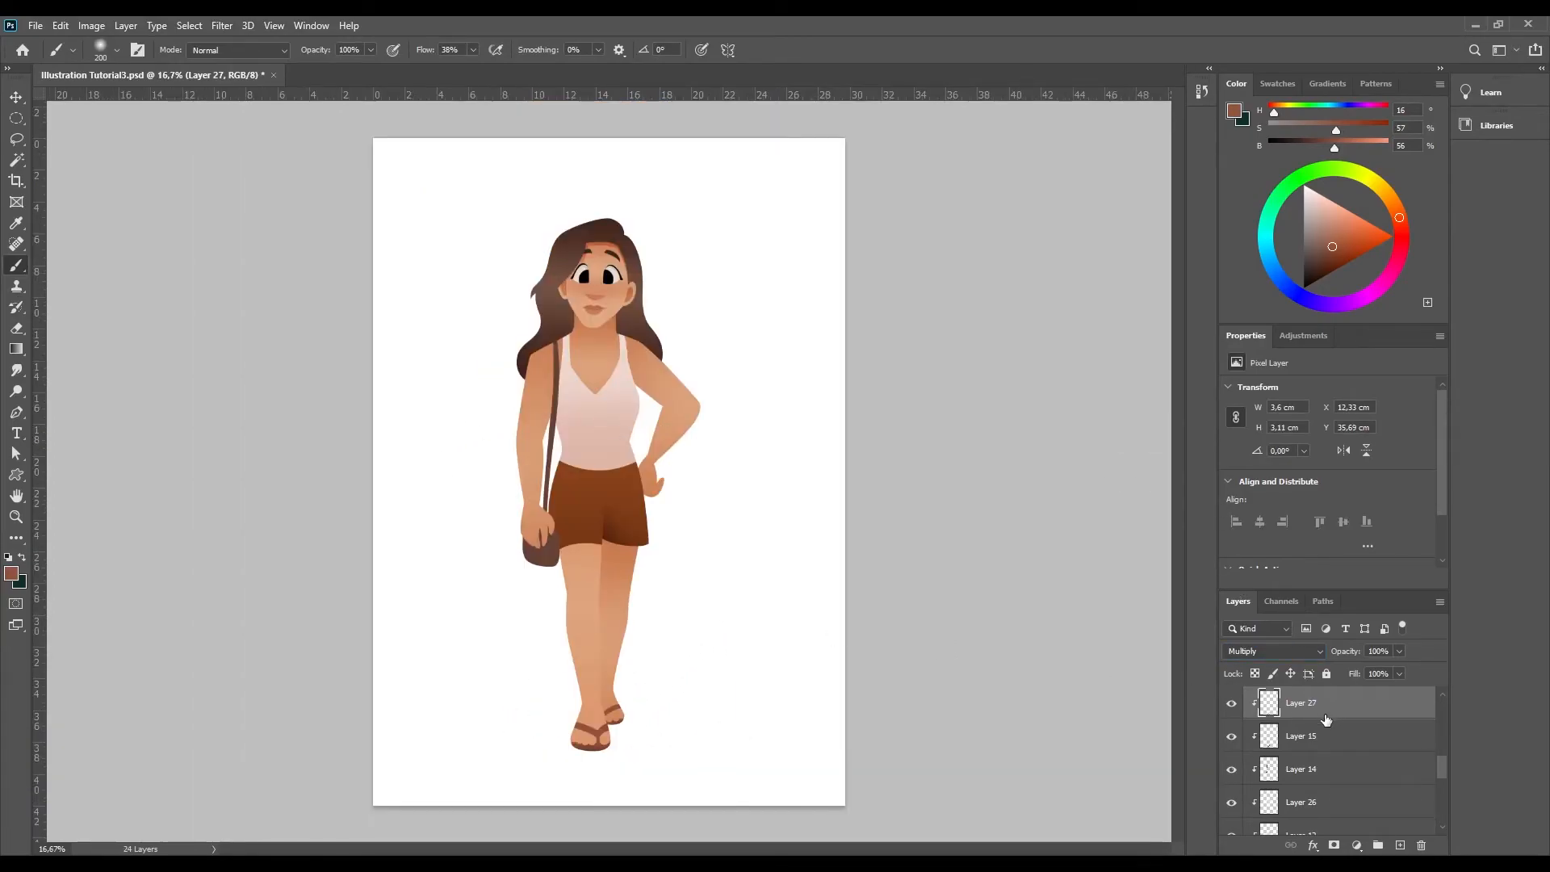
- Load the shoulder bag's Layer 14 shape as a selection and add a new layer above it
{"action": "key", "text": "v"}
{"action": "left_click", "coordinate": [542, 569]}
{"action": "left_click", "coordinate": [1272, 771], "text": "ctrl"}
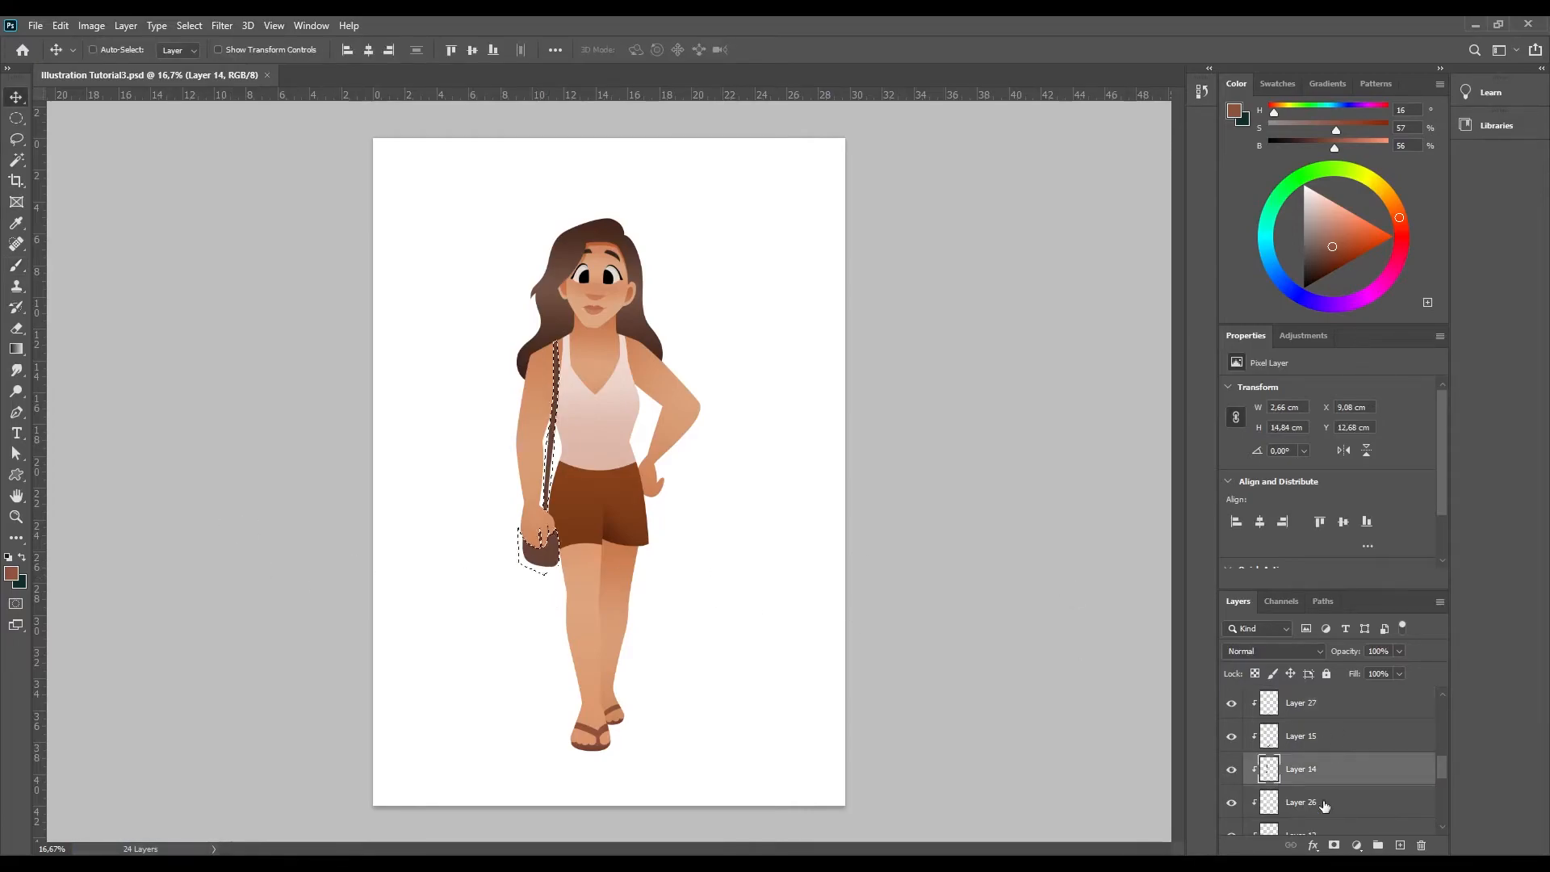
{"action": "left_click", "coordinate": [1401, 845]}
- Set the bag's new layer to Multiply and shade the bag with an upward linear gradient in its sampled color
{"action": "left_click", "coordinate": [16, 349]}
{"action": "left_click", "coordinate": [540, 549], "text": "alt"}
{"action": "left_click", "coordinate": [1263, 651]}
{"action": "left_click", "coordinate": [1240, 514]}
{"action": "left_click_drag", "start_coordinate": [543, 614], "coordinate": [547, 539]}
{"action": "key", "text": "ctrl+d"}
- Add Layer 29 on top of the clipped layers and ready a 25 px textured brush with a 50% gray color
{"action": "left_click", "coordinate": [17, 517]}
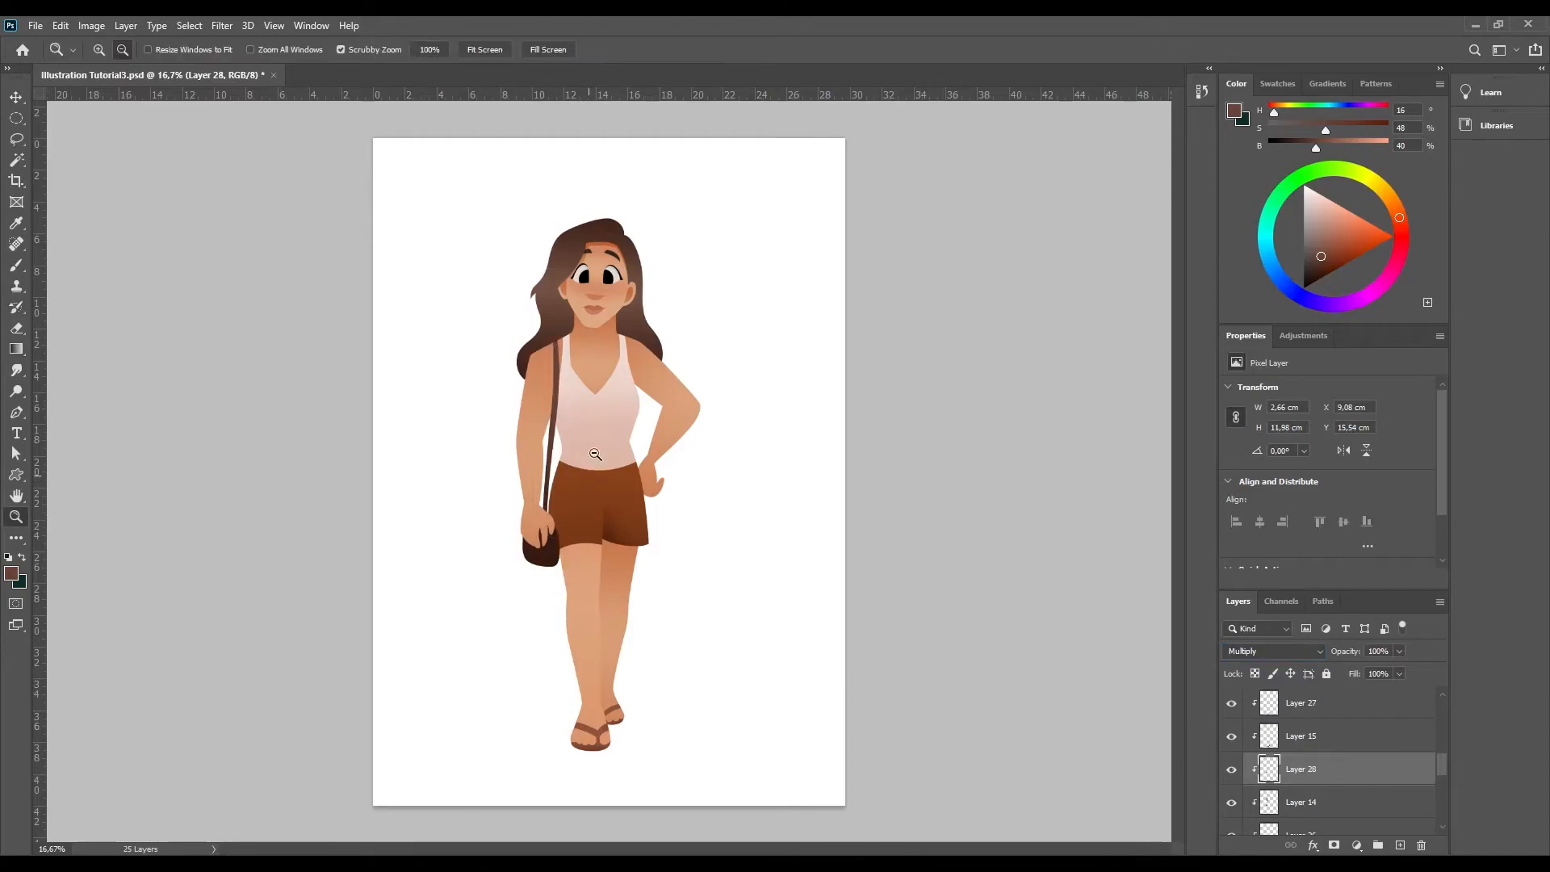
{"action": "left_click_drag", "start_coordinate": [621, 411], "coordinate": [671, 419]}
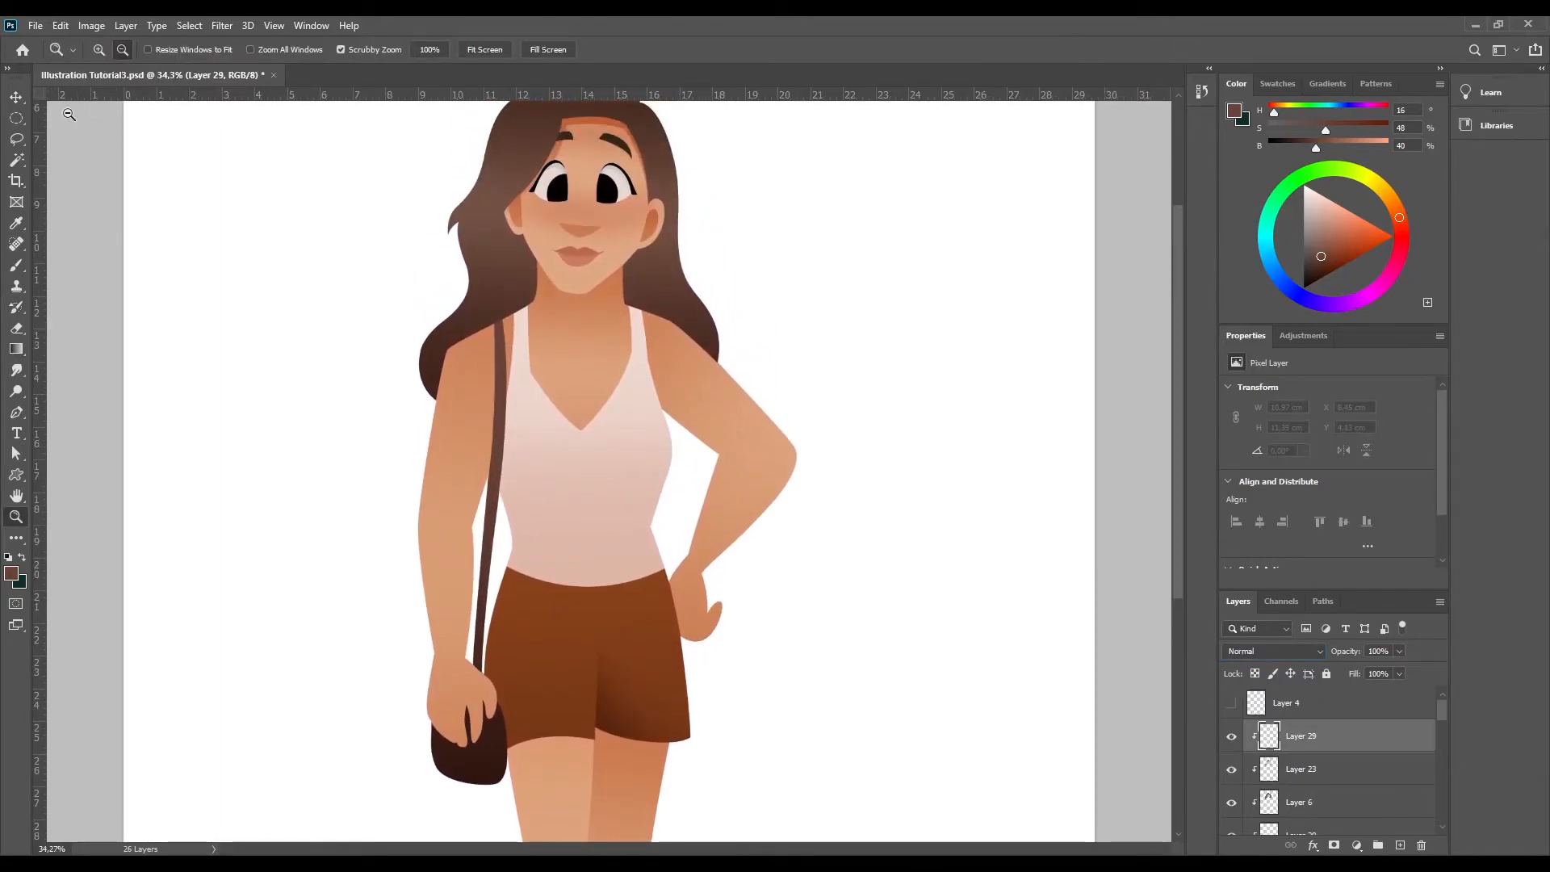
{"action": "key", "text": "b"}
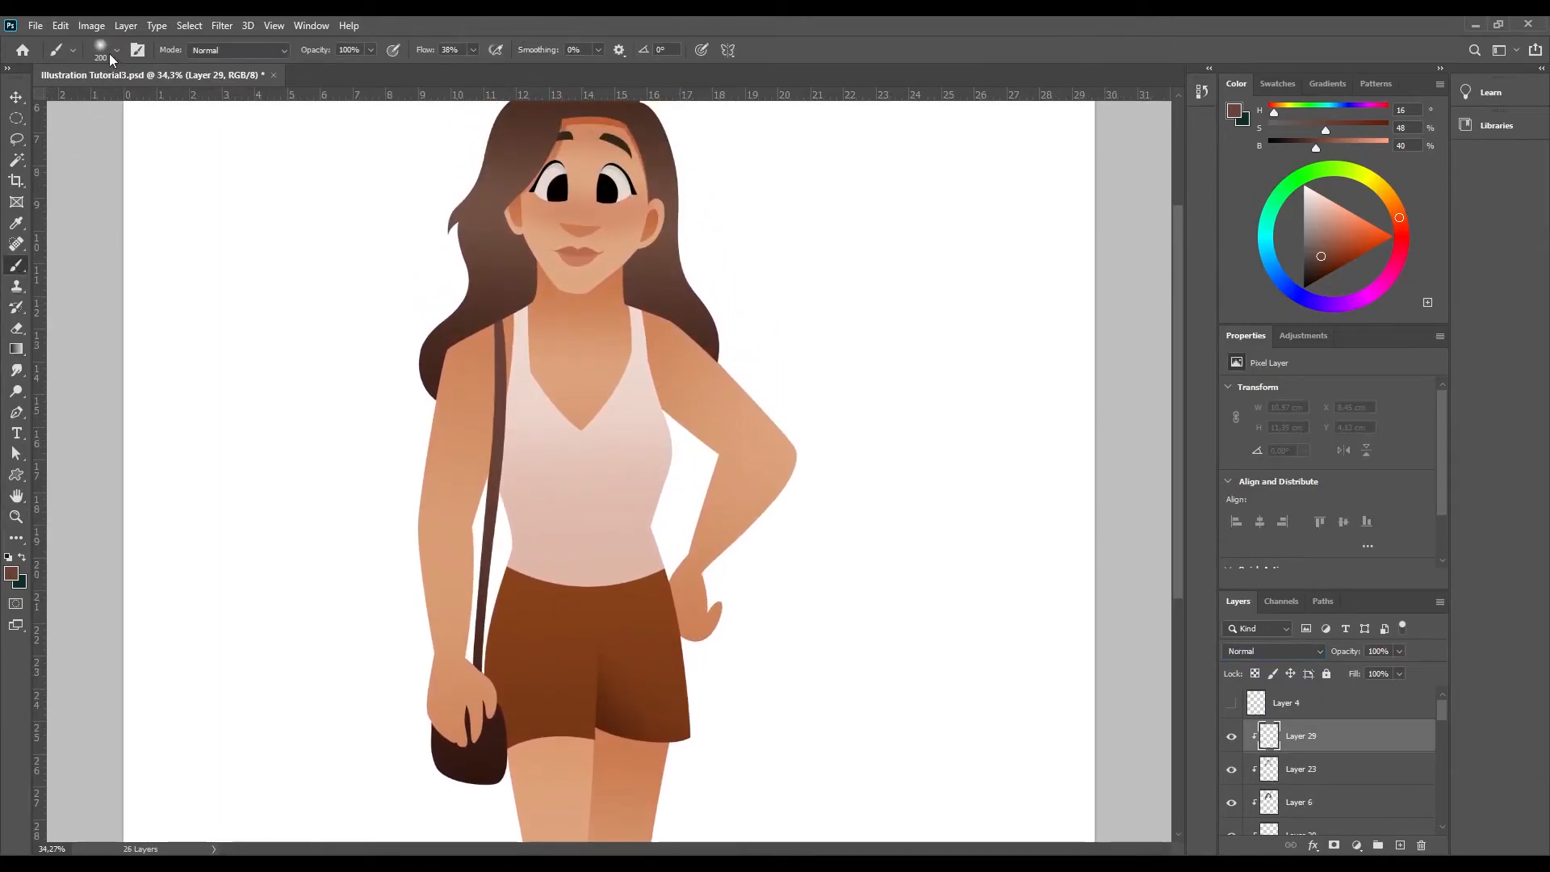
{"action": "left_click", "coordinate": [113, 182]}
{"action": "scroll", "coordinate": [578, 486], "scroll_direction": "up", "scroll_amount": 3}
{"action": "left_click_drag", "start_coordinate": [1280, 132], "coordinate": [1266, 132]}
{"action": "double_click", "coordinate": [1403, 147]}
{"action": "type", "text": "50"}
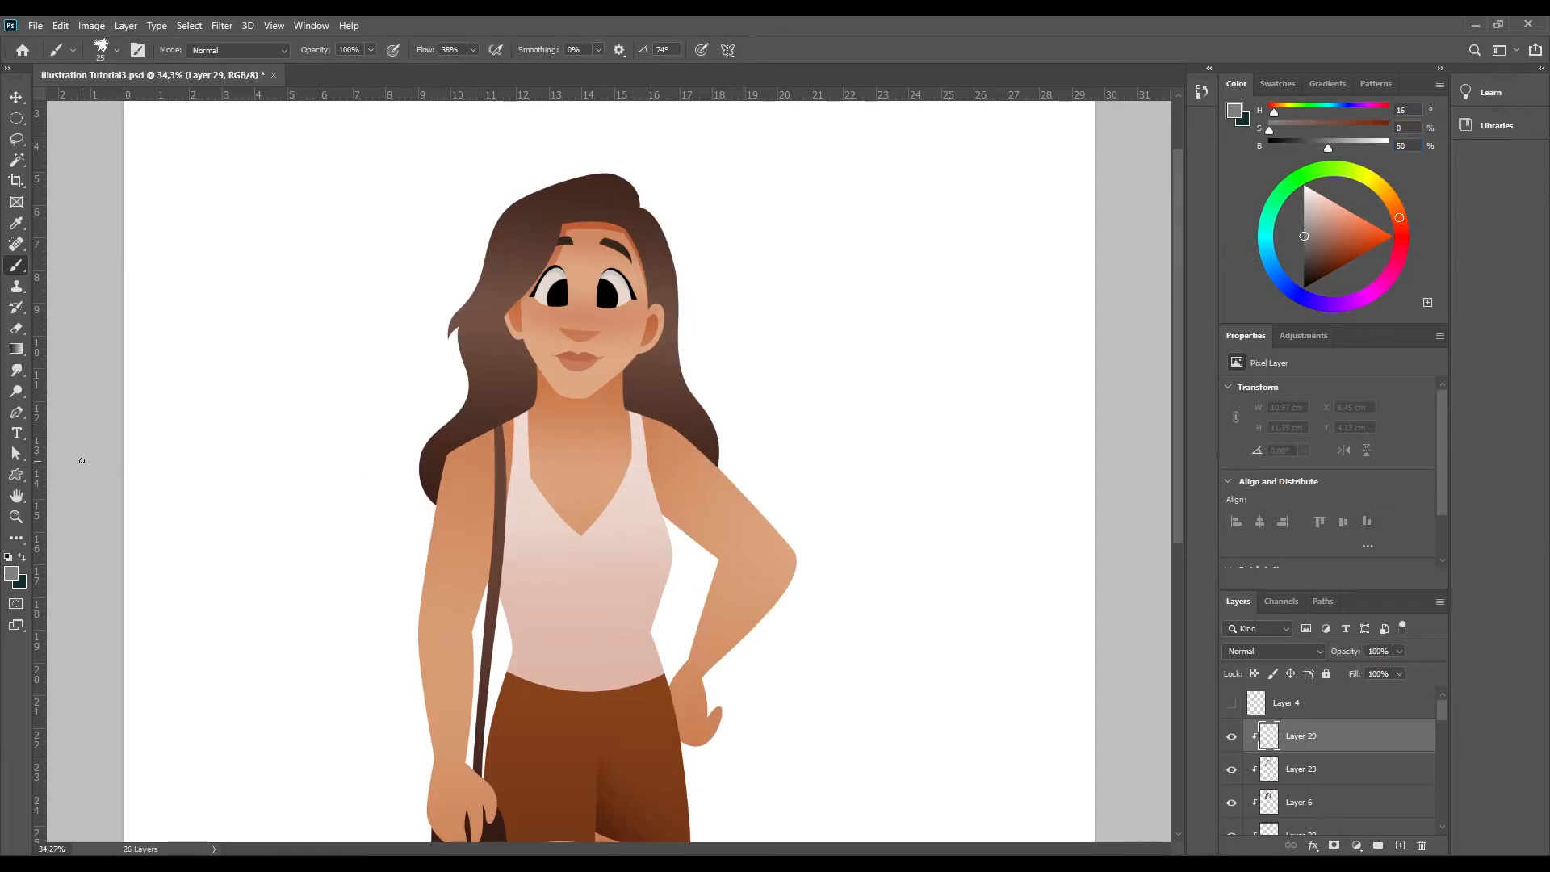
- Set the brush color to a reddish brown (H 16, S 53, B 46) and switch Layer 29 to Multiply
{"action": "type", "text": "z"}
{"action": "left_click_drag", "start_coordinate": [597, 373], "coordinate": [646, 373]}
{"action": "left_click_drag", "start_coordinate": [1317, 231], "coordinate": [1325, 253]}
{"action": "key", "text": "b"}
{"action": "left_click", "coordinate": [1262, 651]}
{"action": "left_click", "coordinate": [1244, 517]}
- Reduce the brush to 15 px and draw fine finger lines on the hands
{"action": "left_click_drag", "start_coordinate": [669, 588], "coordinate": [711, 214]}
{"action": "key", "text": "bracketleft"}
{"action": "key", "text": "bracketleft"}
{"action": "mouse_move", "coordinate": [435, 610]}
{"action": "left_mouse_down"}
{"action": "mouse_move", "coordinate": [446, 658]}
{"action": "mouse_move", "coordinate": [426, 650]}
{"action": "left_mouse_up"}
{"action": "left_click_drag", "start_coordinate": [772, 509], "coordinate": [745, 670]}
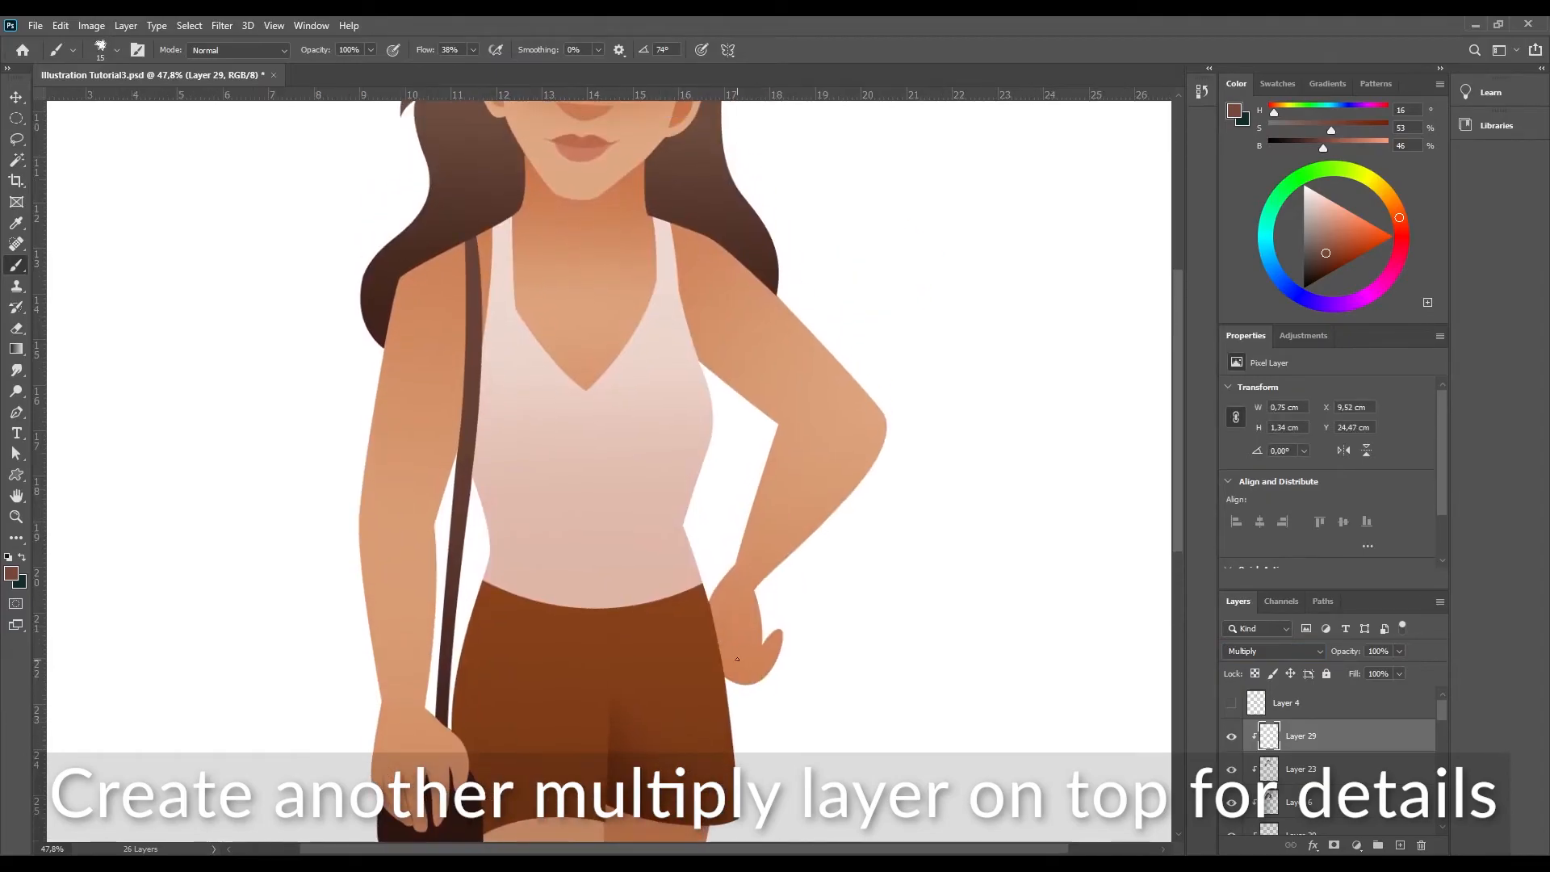
- Draw pocket, waistband, belt loop, fly and hem lines on the shorts
{"action": "left_click_drag", "start_coordinate": [517, 596], "coordinate": [462, 658]}
{"action": "left_click_drag", "start_coordinate": [565, 634], "coordinate": [640, 635]}
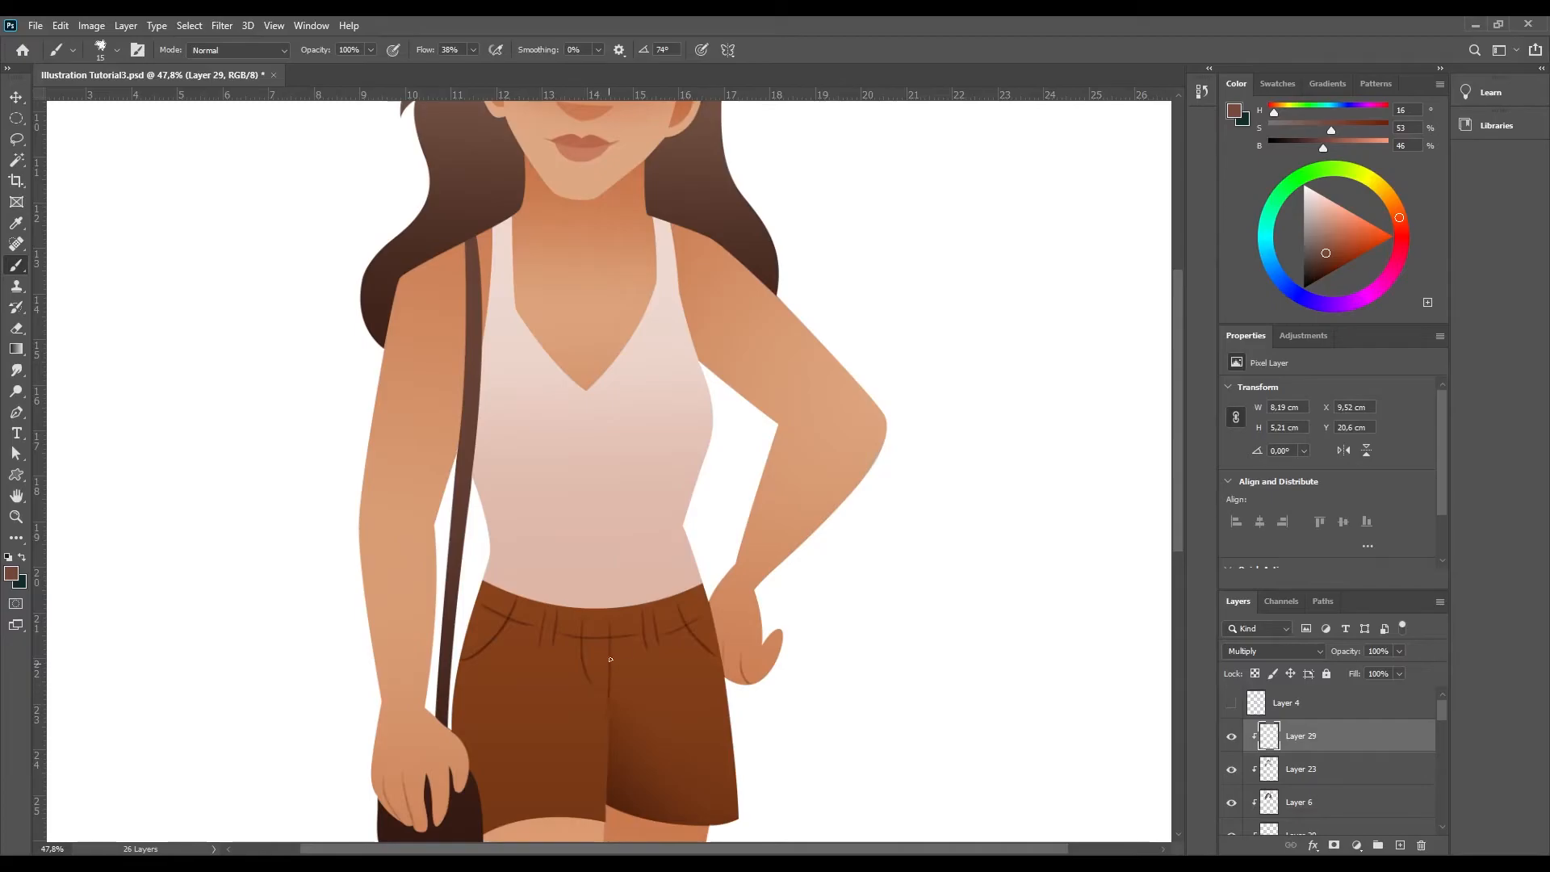
{"action": "left_click_drag", "start_coordinate": [603, 714], "coordinate": [631, 535]}
{"action": "left_click_drag", "start_coordinate": [528, 622], "coordinate": [610, 616]}
{"action": "key", "text": "ctrl+z"}
{"action": "left_click_drag", "start_coordinate": [652, 614], "coordinate": [766, 614]}
- Draw thin strand lines through the hair around the face, crown and lower ends
{"action": "left_click_drag", "start_coordinate": [595, 124], "coordinate": [521, 548]}
{"action": "left_click_drag", "start_coordinate": [420, 289], "coordinate": [395, 339]}
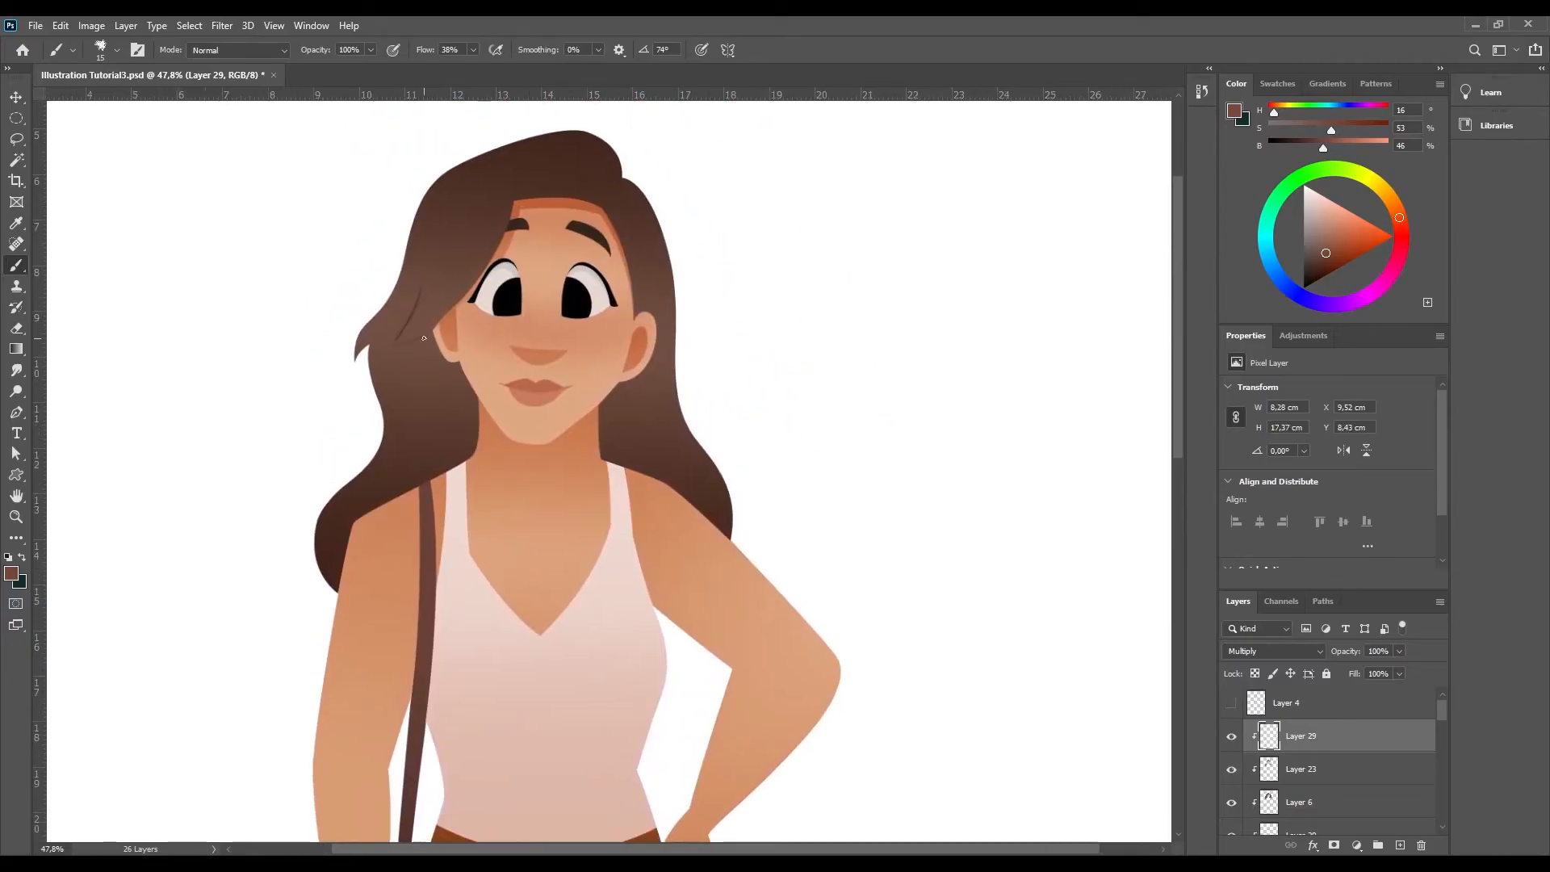
{"action": "left_click_drag", "start_coordinate": [622, 179], "coordinate": [602, 202]}
{"action": "left_click_drag", "start_coordinate": [557, 179], "coordinate": [507, 258]}
{"action": "left_click_drag", "start_coordinate": [488, 245], "coordinate": [522, 260]}
{"action": "left_click_drag", "start_coordinate": [604, 514], "coordinate": [579, 457]}
{"action": "left_click_drag", "start_coordinate": [641, 540], "coordinate": [637, 473]}
{"action": "left_click_drag", "start_coordinate": [394, 398], "coordinate": [383, 465]}
{"action": "key", "text": "ctrl+plus"}
{"action": "key", "text": "ctrl+plus"}
{"action": "key", "text": "ctrl+minus"}
{"action": "key", "text": "ctrl+minus"}
- Add a small knee crease line to the leg and save the document
{"action": "mouse_move", "coordinate": [635, 823]}
{"action": "left_mouse_down"}
{"action": "mouse_move", "coordinate": [646, 329]}
{"action": "mouse_move", "coordinate": [598, 616]}
{"action": "left_mouse_up"}
{"action": "left_click_drag", "start_coordinate": [494, 670], "coordinate": [513, 691]}
{"action": "left_click_drag", "start_coordinate": [596, 691], "coordinate": [654, 468]}
{"action": "left_click_drag", "start_coordinate": [591, 113], "coordinate": [550, 505]}
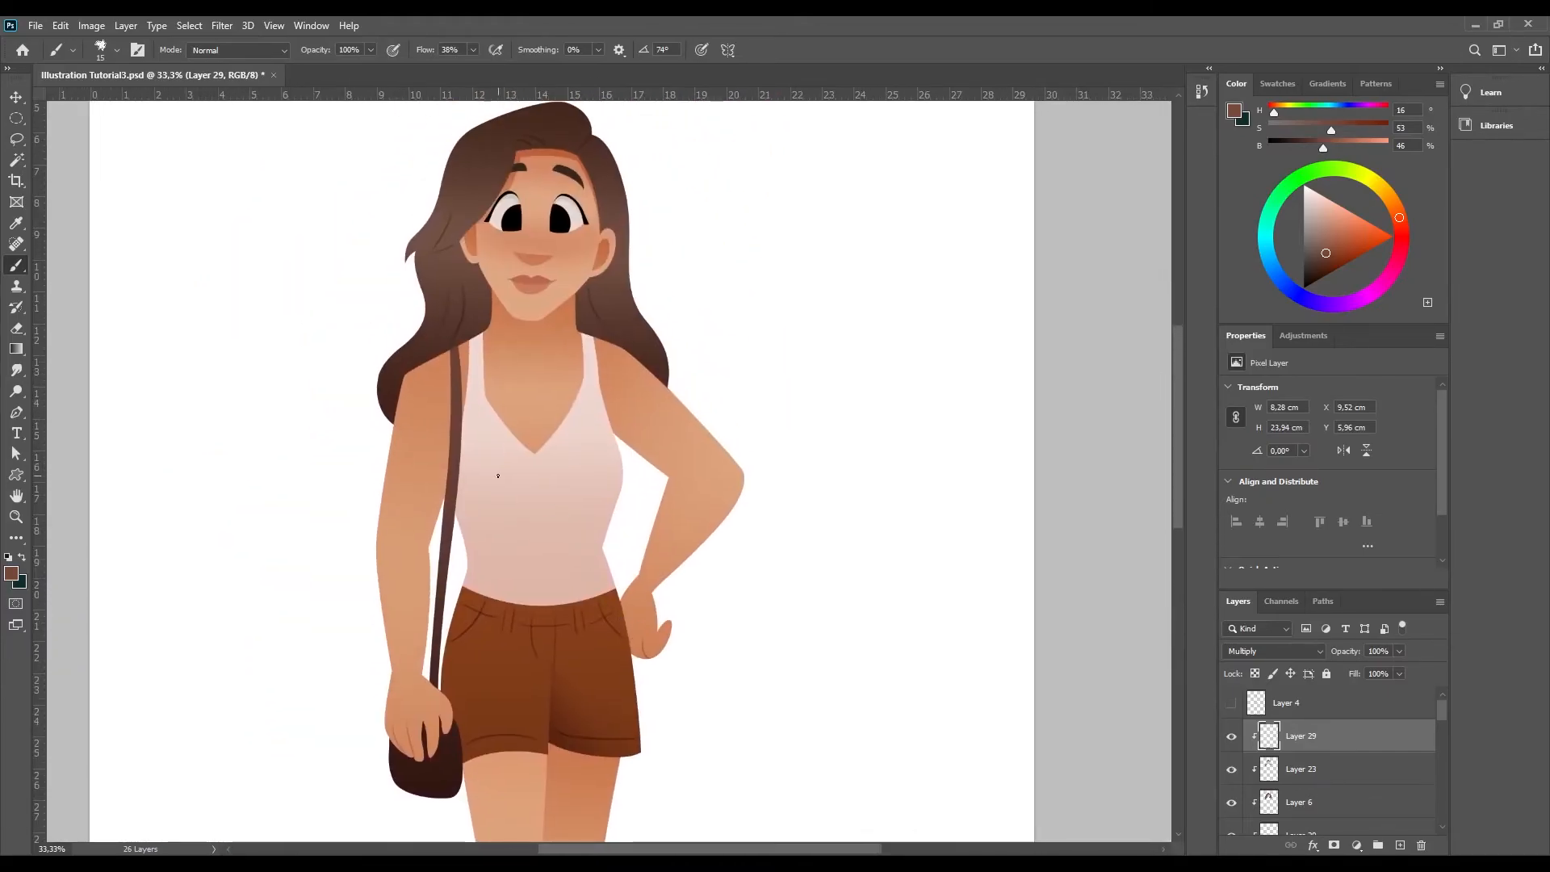
{"action": "key", "text": "ctrl+s"}
{"action": "left_click_drag", "start_coordinate": [536, 443], "coordinate": [546, 491]}
{"action": "key", "text": "ctrl+minus"}
{"action": "key", "text": "ctrl+minus"}
- Select the base Layer 5 together with all clipped layers up to Layer 29 and group them
{"action": "key", "text": "z"}
{"action": "scroll", "coordinate": [1325, 759], "scroll_direction": "down", "scroll_amount": 10}
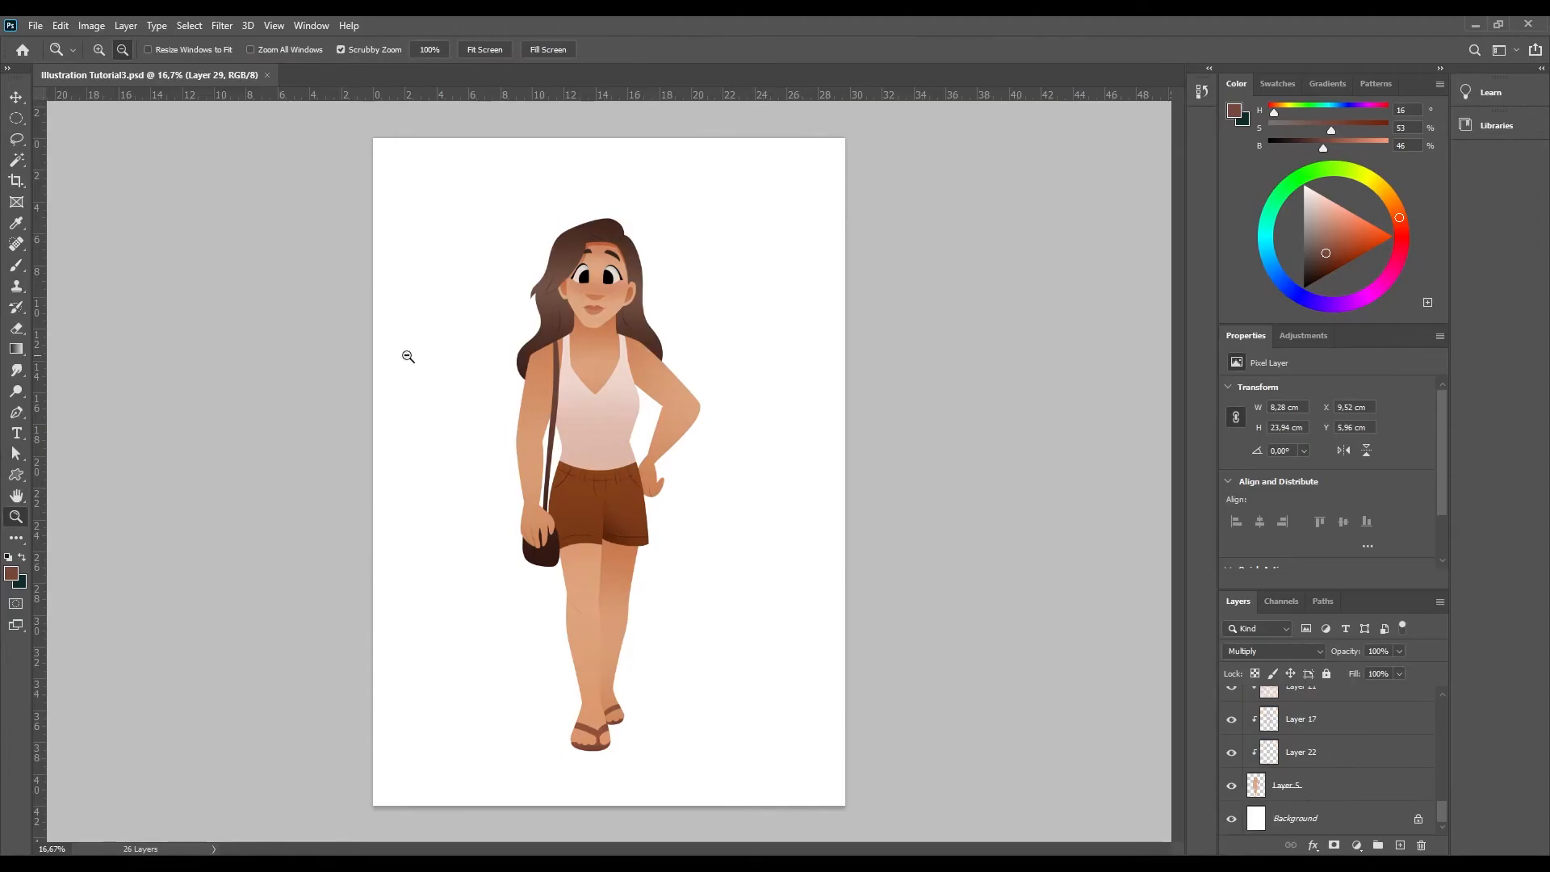
{"action": "left_click_drag", "start_coordinate": [566, 247], "coordinate": [695, 247]}
{"action": "key", "text": "v"}
{"action": "key", "text": "b"}
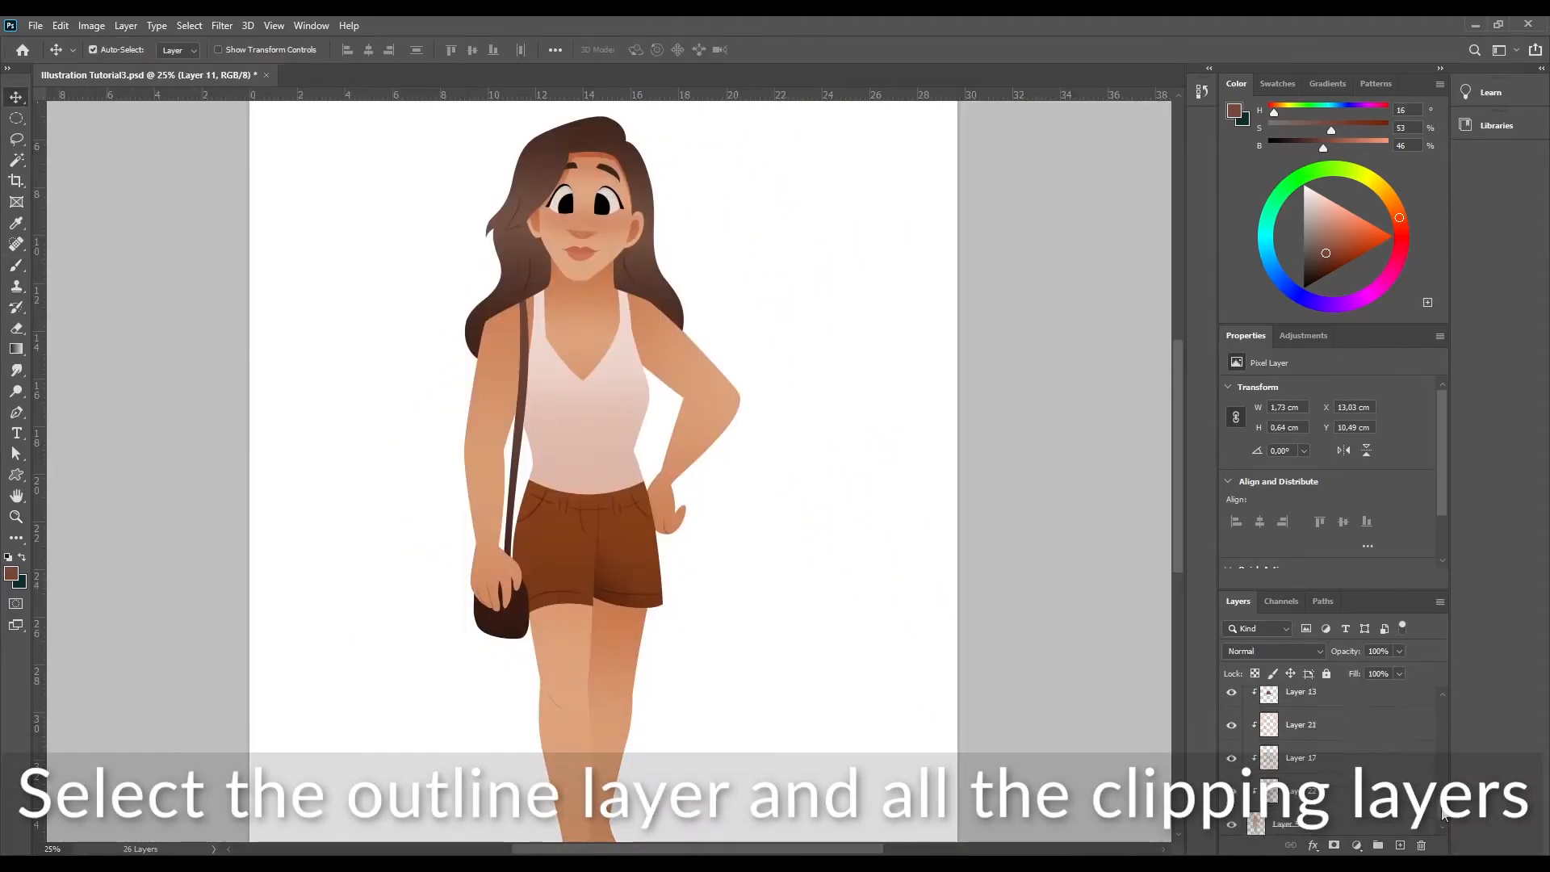
{"action": "left_click", "coordinate": [1376, 795]}
{"action": "left_click_drag", "start_coordinate": [1441, 817], "coordinate": [1445, 709]}
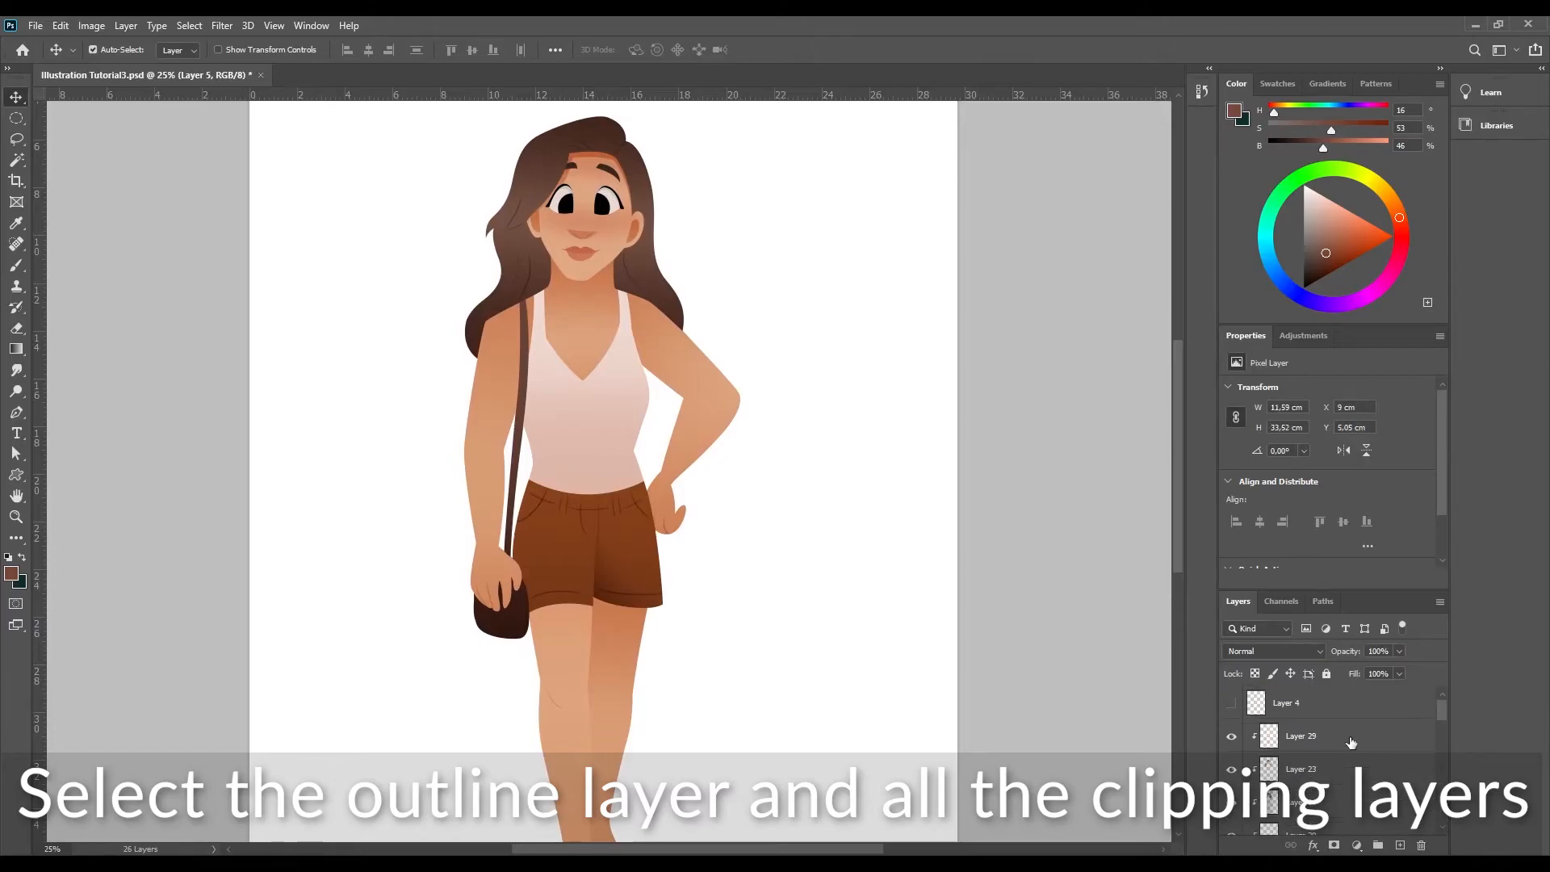
{"action": "left_click", "coordinate": [1345, 739], "text": "shift"}
{"action": "key", "text": "ctrl+g"}
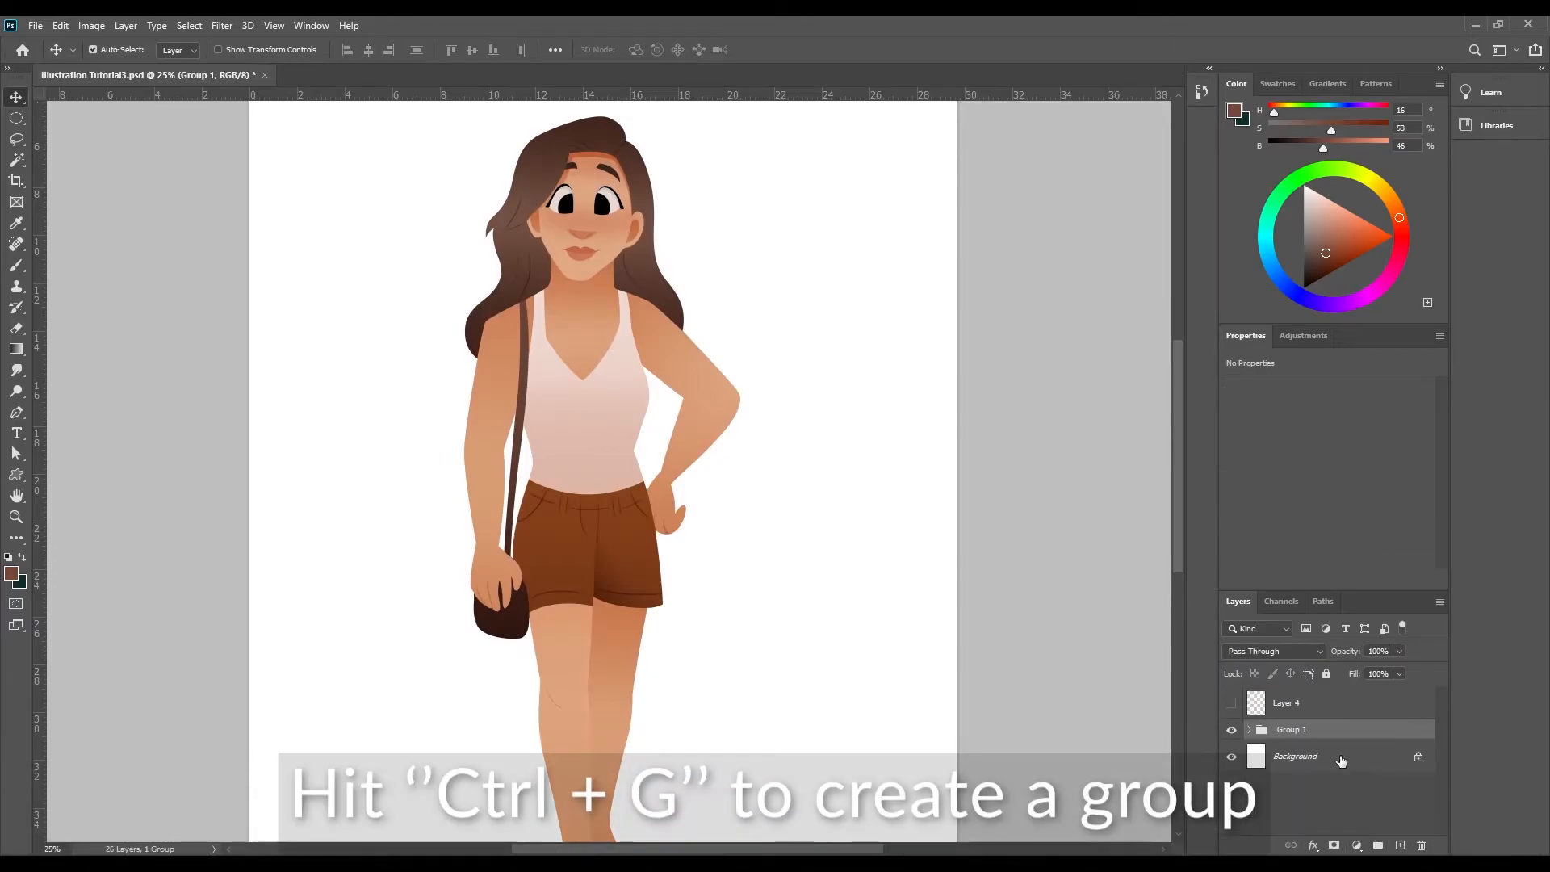
- Unlock the Background layer and fill it with a dusty pink (H 16, S 25, B 83)
{"action": "key", "text": "ctrl+minus"}
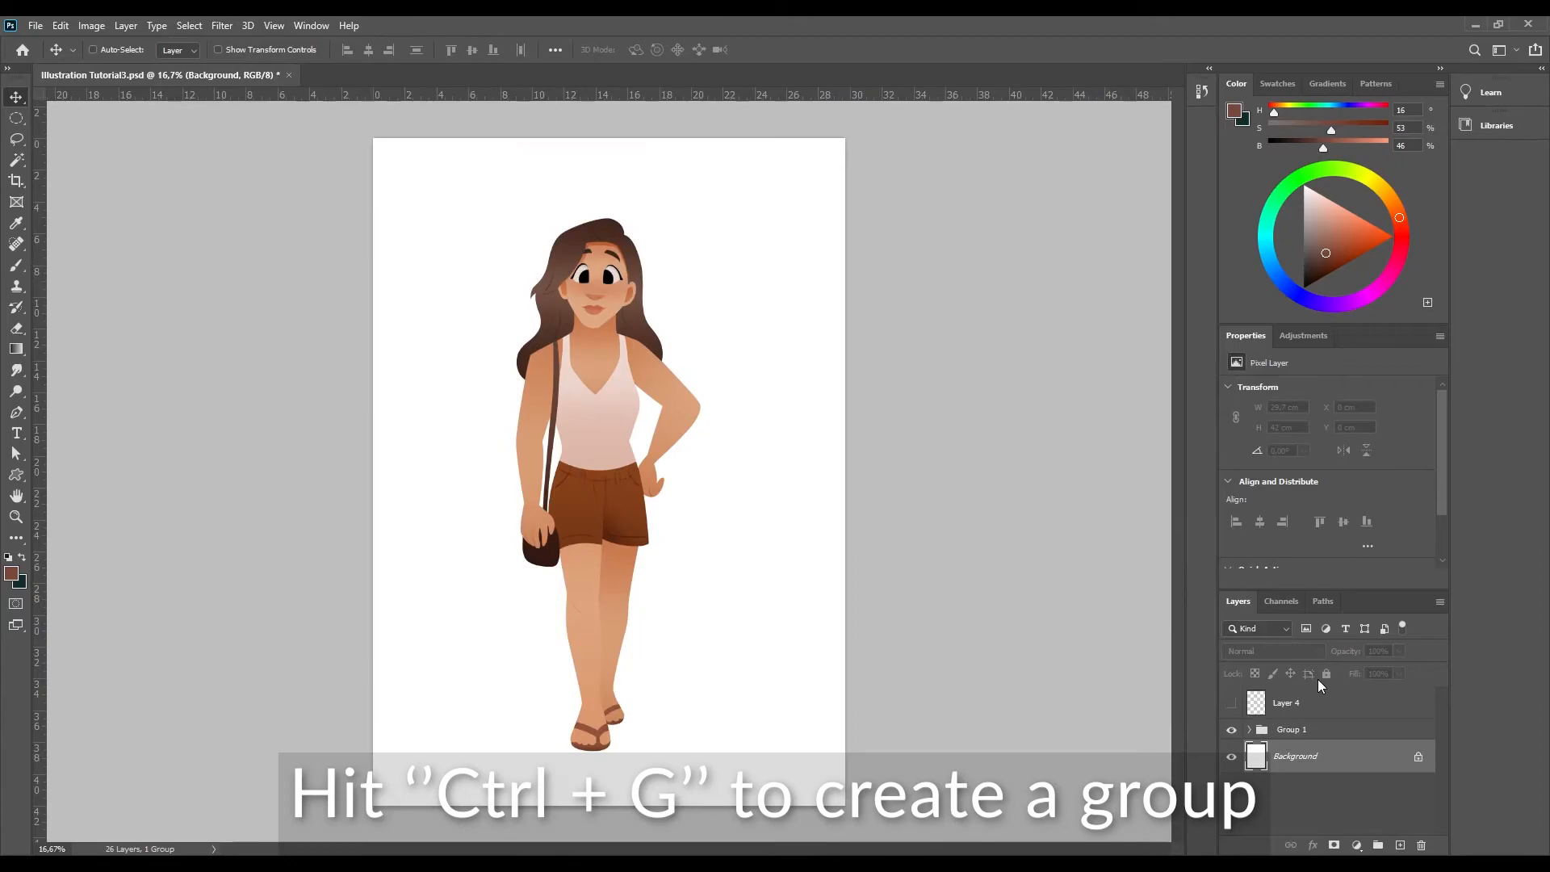
{"action": "left_click", "coordinate": [1419, 758]}
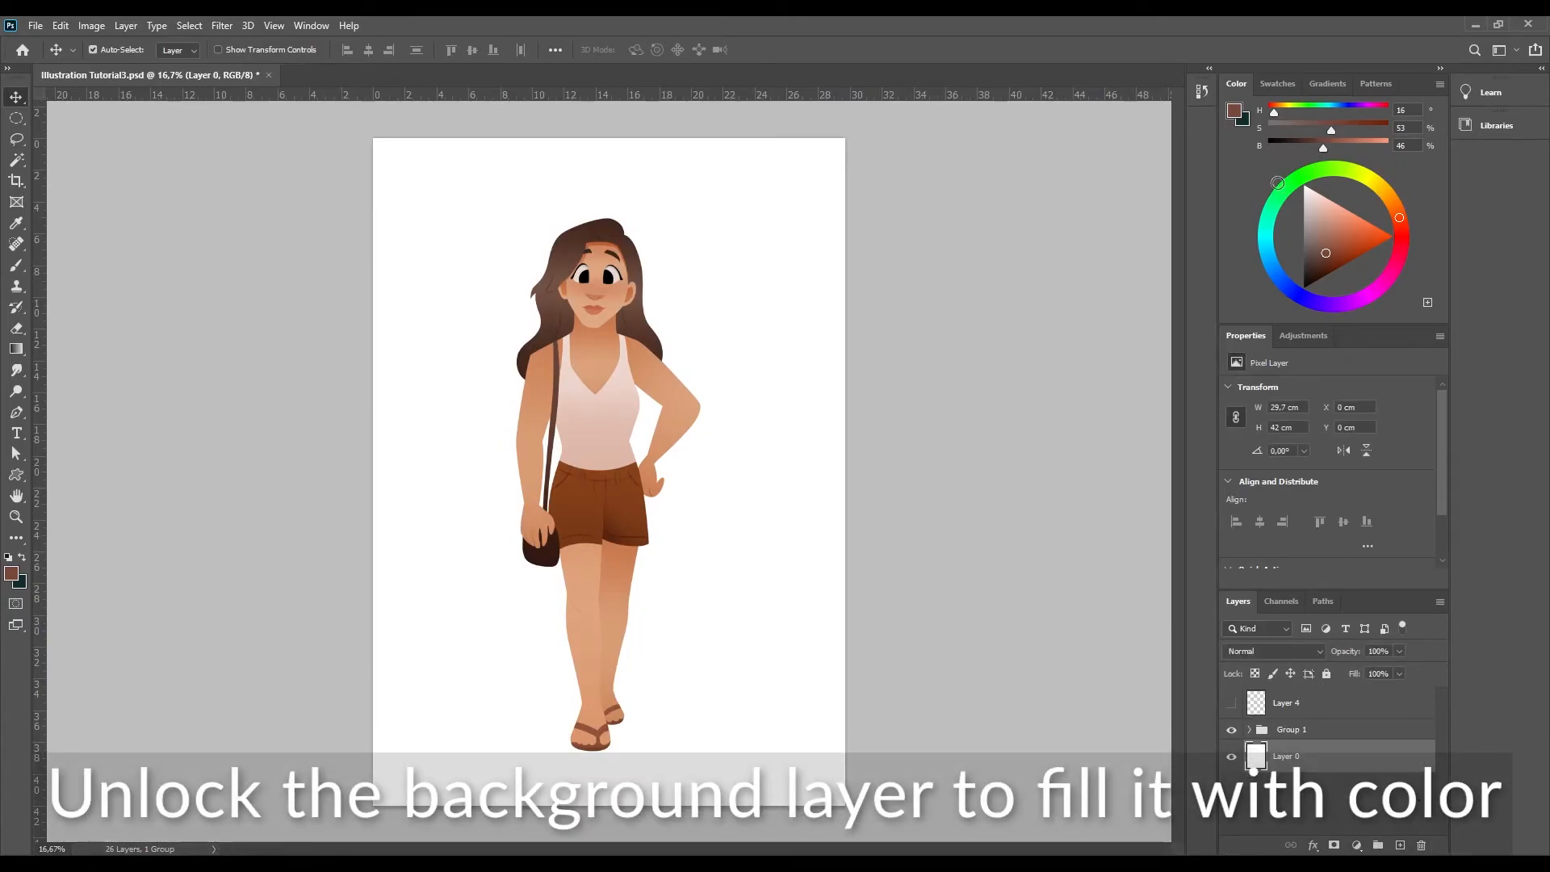
{"action": "left_click", "coordinate": [1323, 213]}
{"action": "key", "text": "g"}
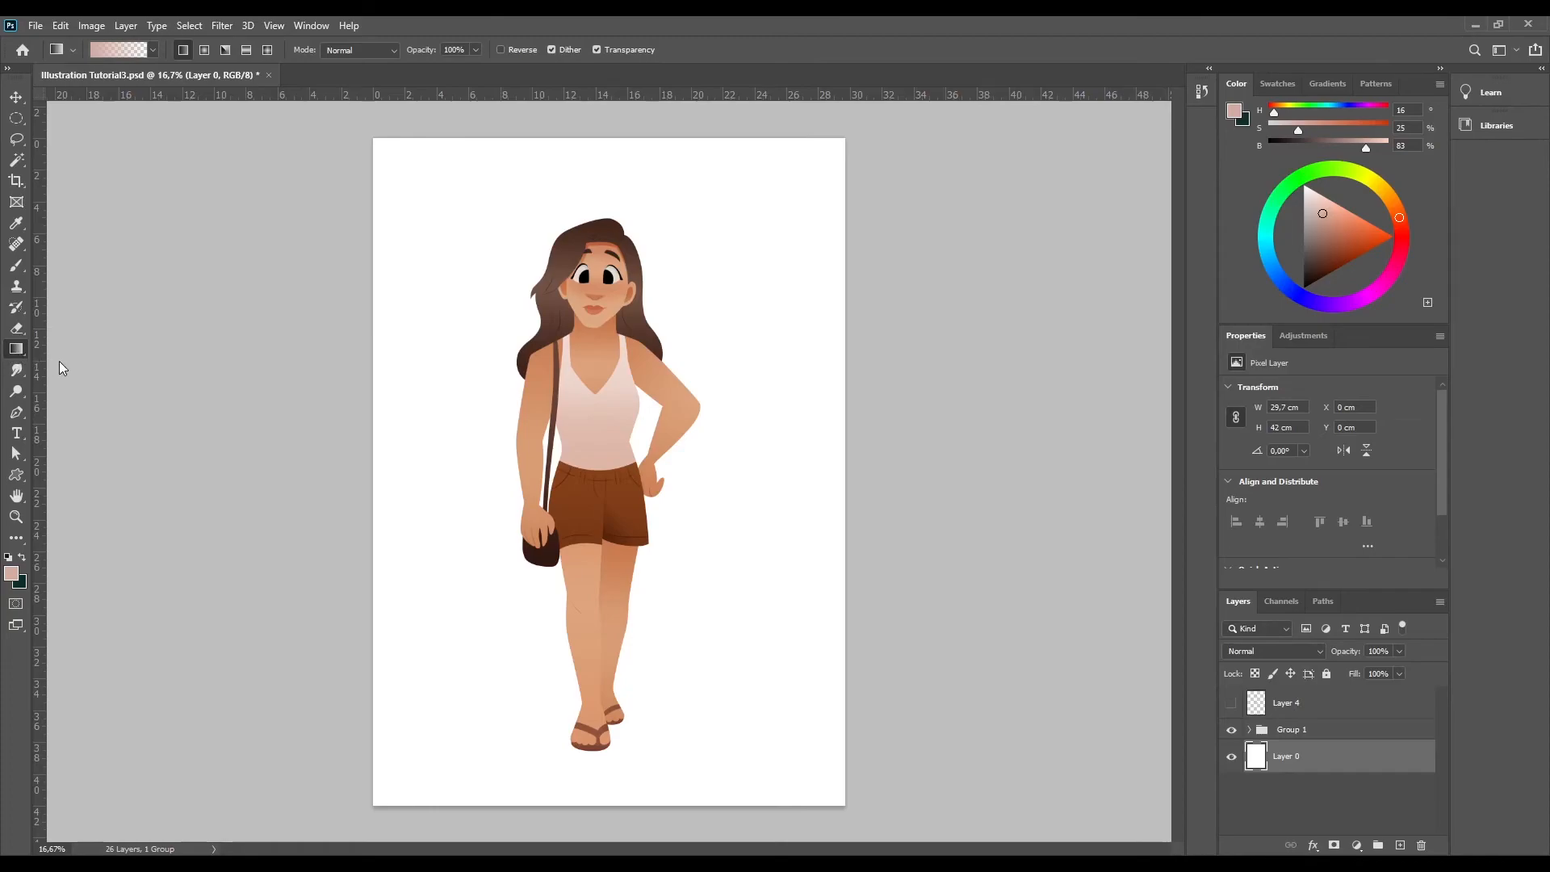
{"action": "key", "text": "shift+g"}
{"action": "left_click", "coordinate": [764, 729]}
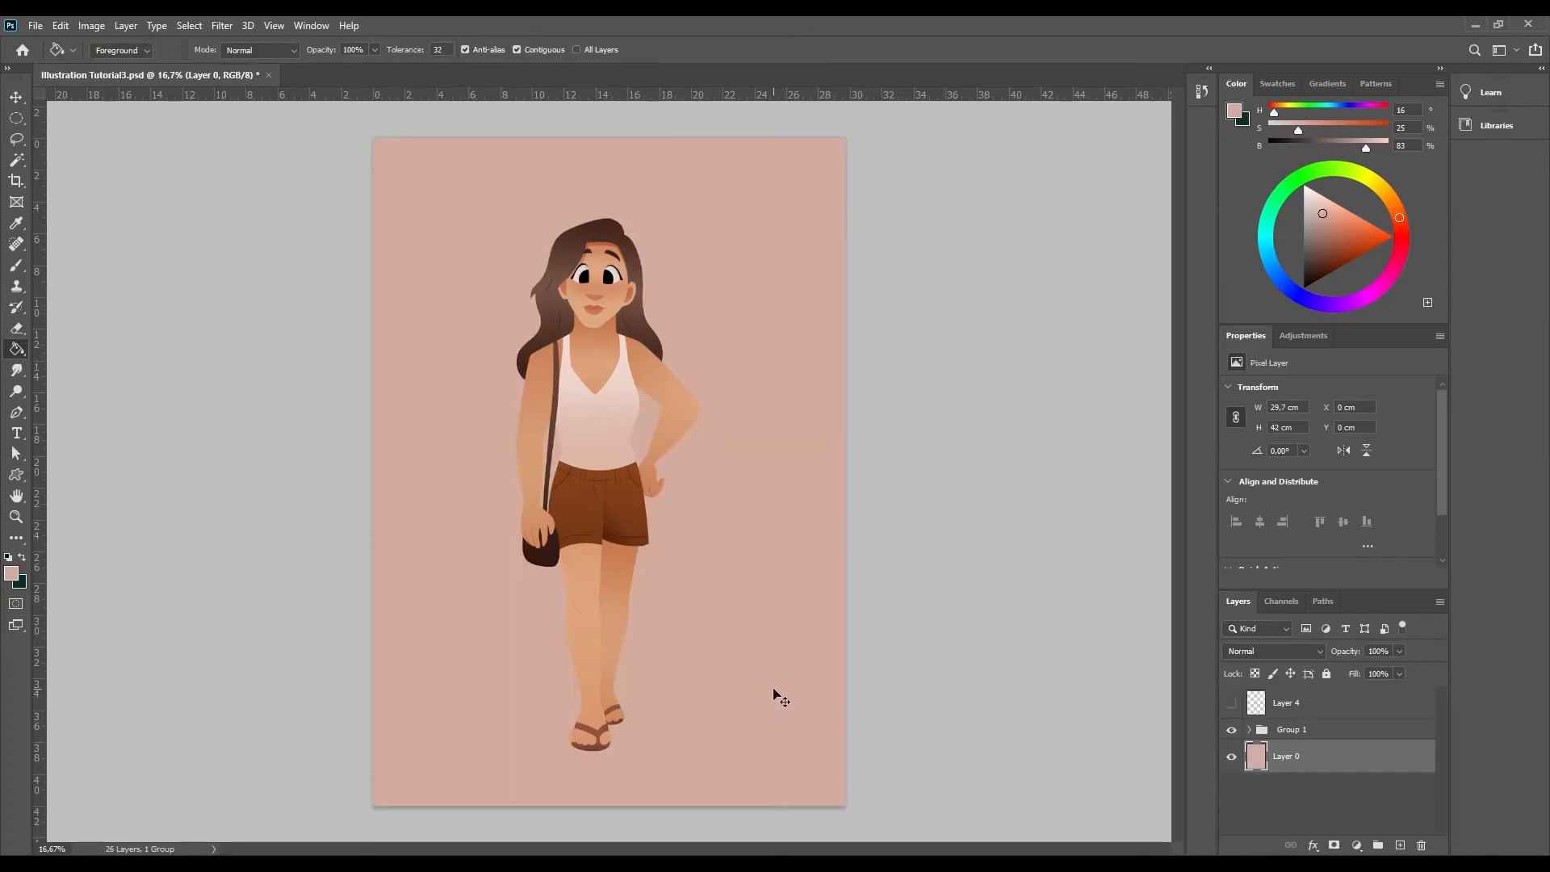
- Darken the background layer's fill to a muted brown
{"action": "key", "text": "i"}
{"action": "left_click_drag", "start_coordinate": [1247, 340], "coordinate": [1208, 341]}
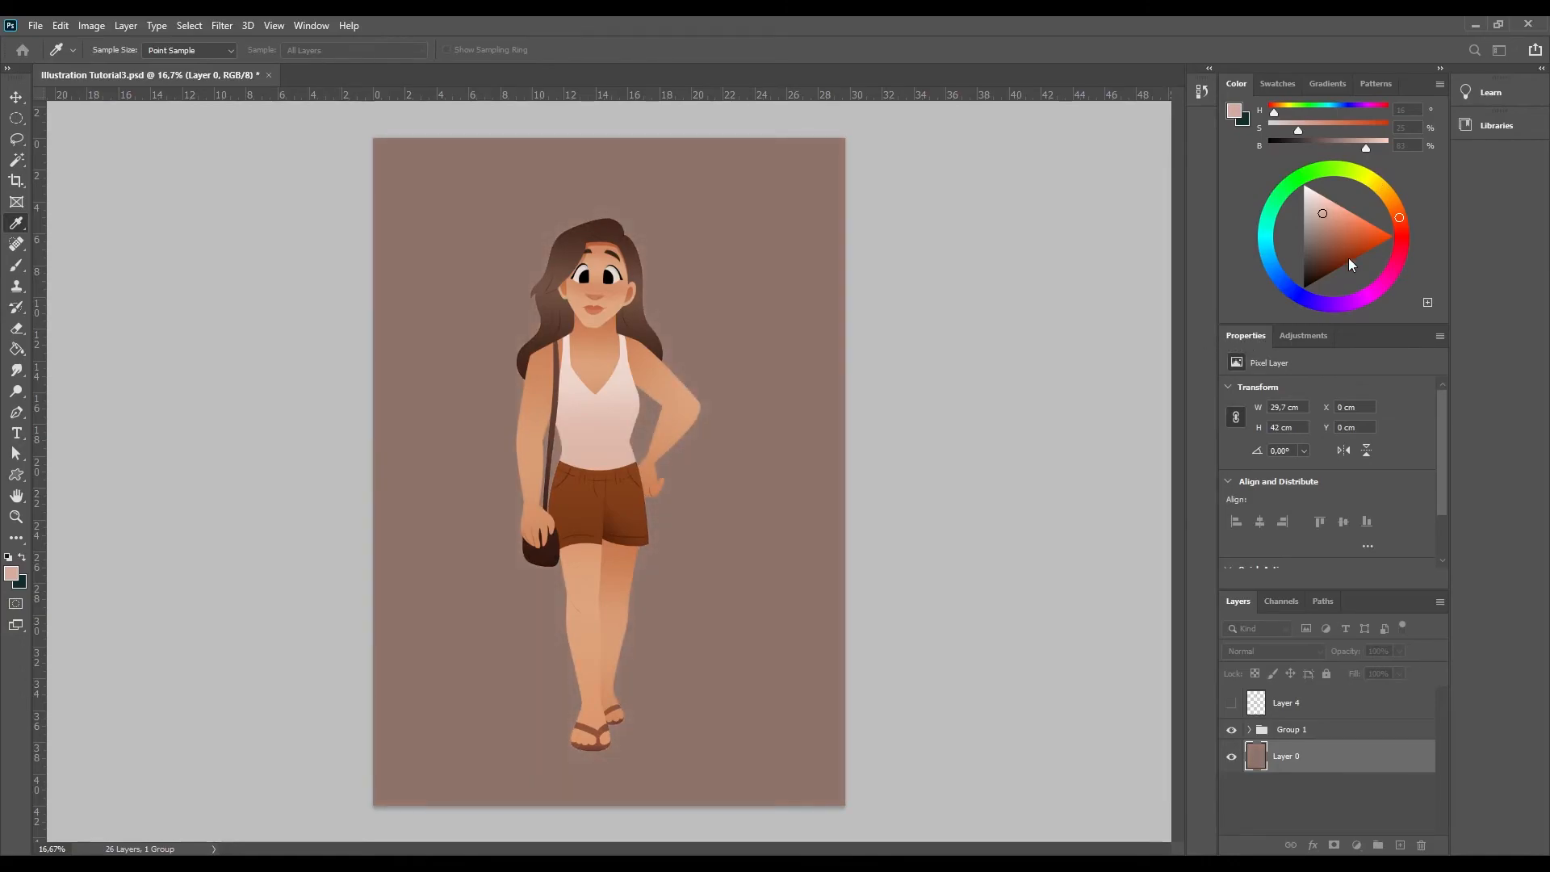
{"action": "key", "text": "g"}
- Scale Group 1 up to 104.12% with Free Transform and reposition the figure slightly higher on the canvas
{"action": "left_click", "coordinate": [1300, 731]}
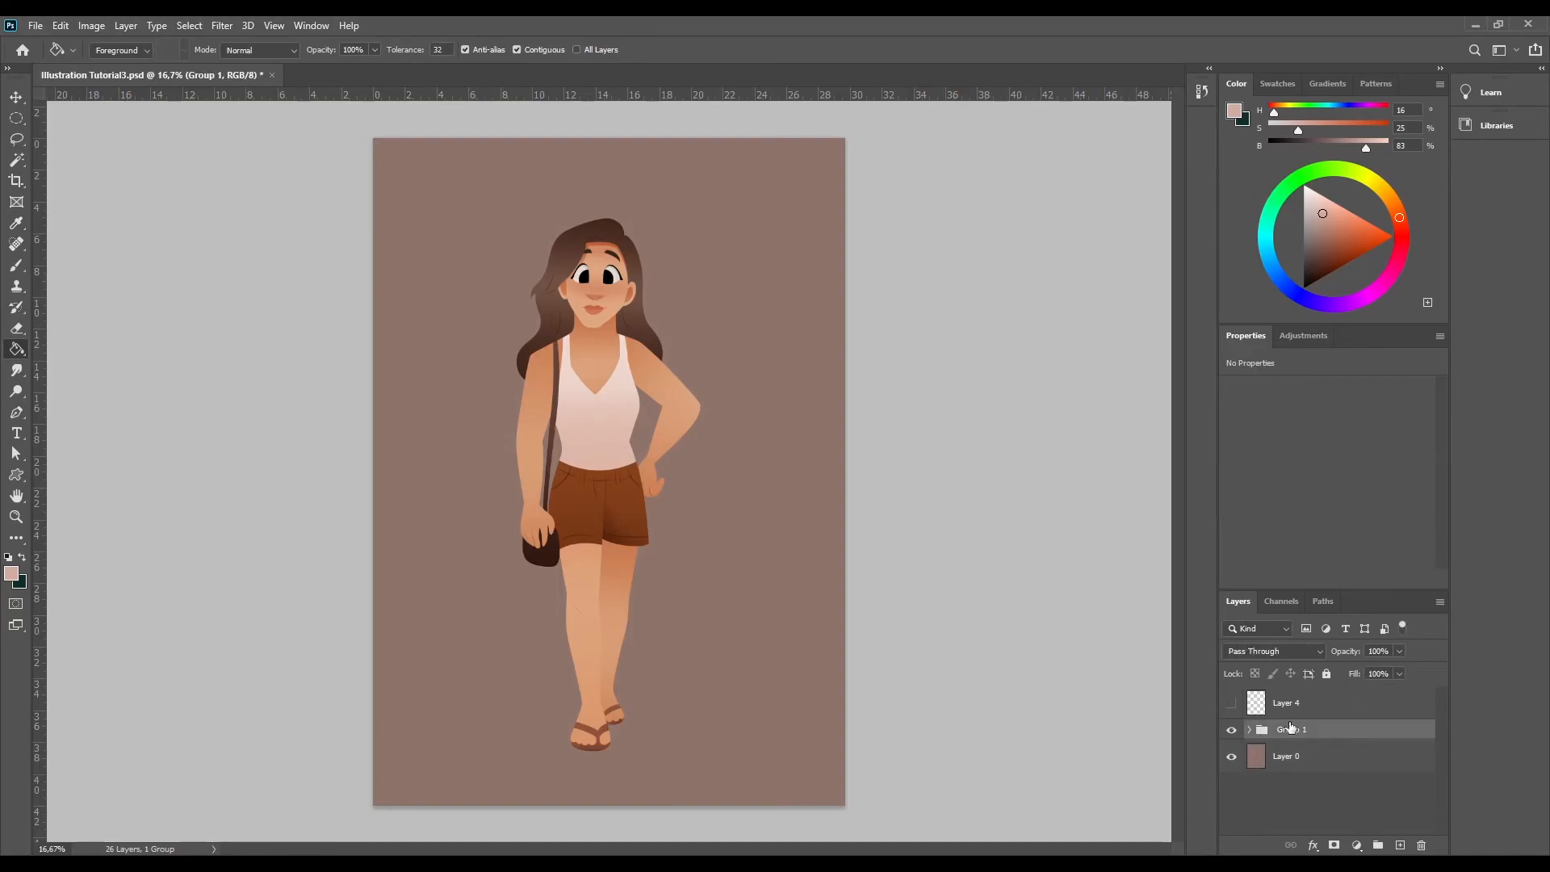
{"action": "key", "text": "ctrl+t"}
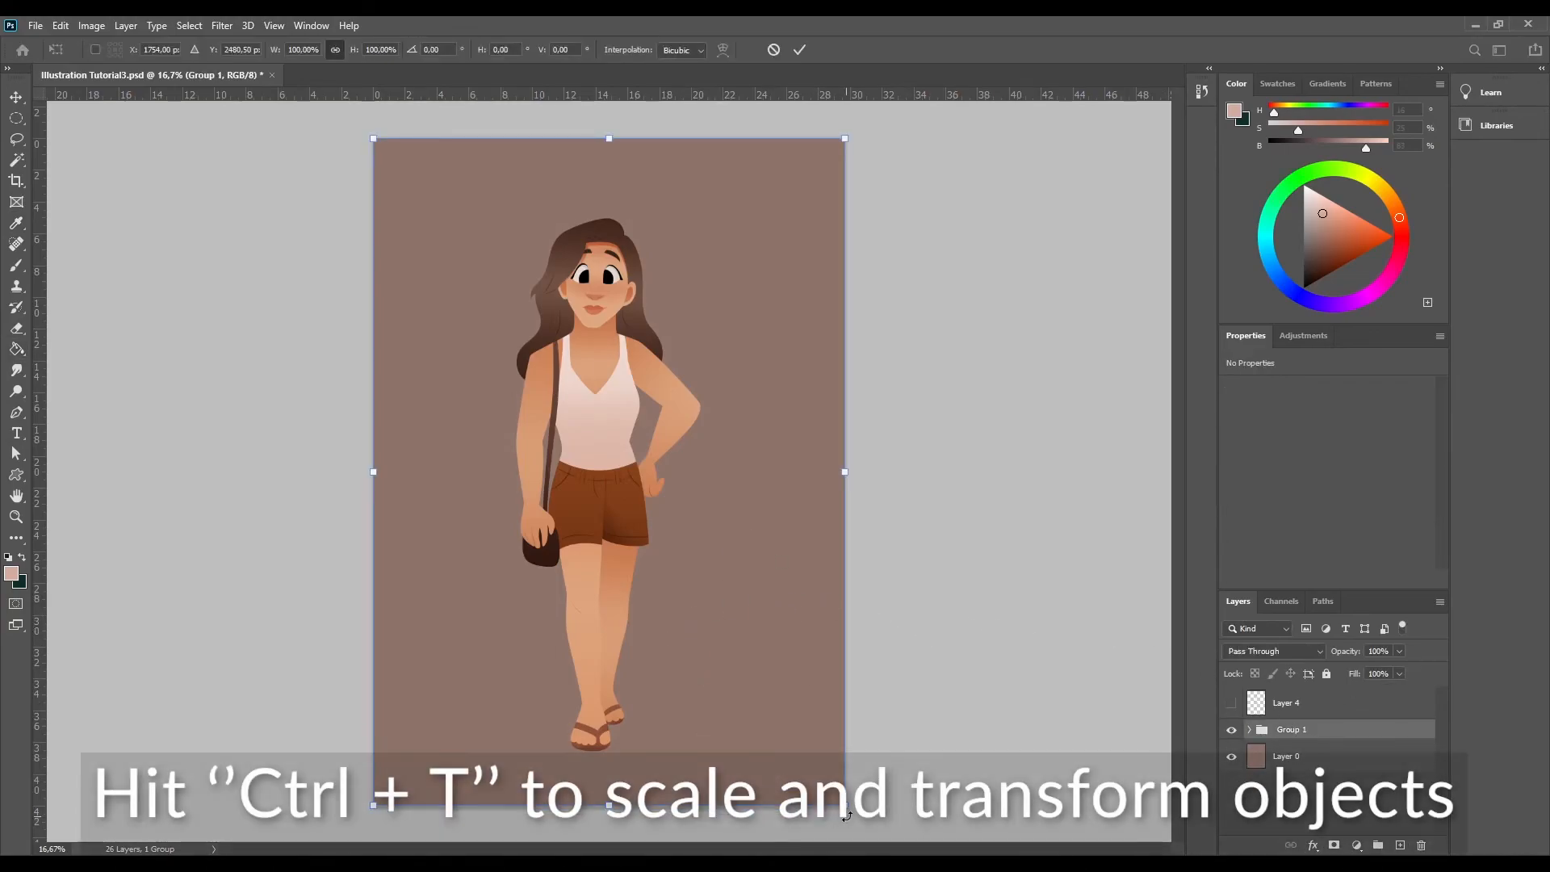
{"action": "left_click_drag", "start_coordinate": [845, 805], "coordinate": [864, 833]}
{"action": "left_click_drag", "start_coordinate": [612, 666], "coordinate": [610, 650]}
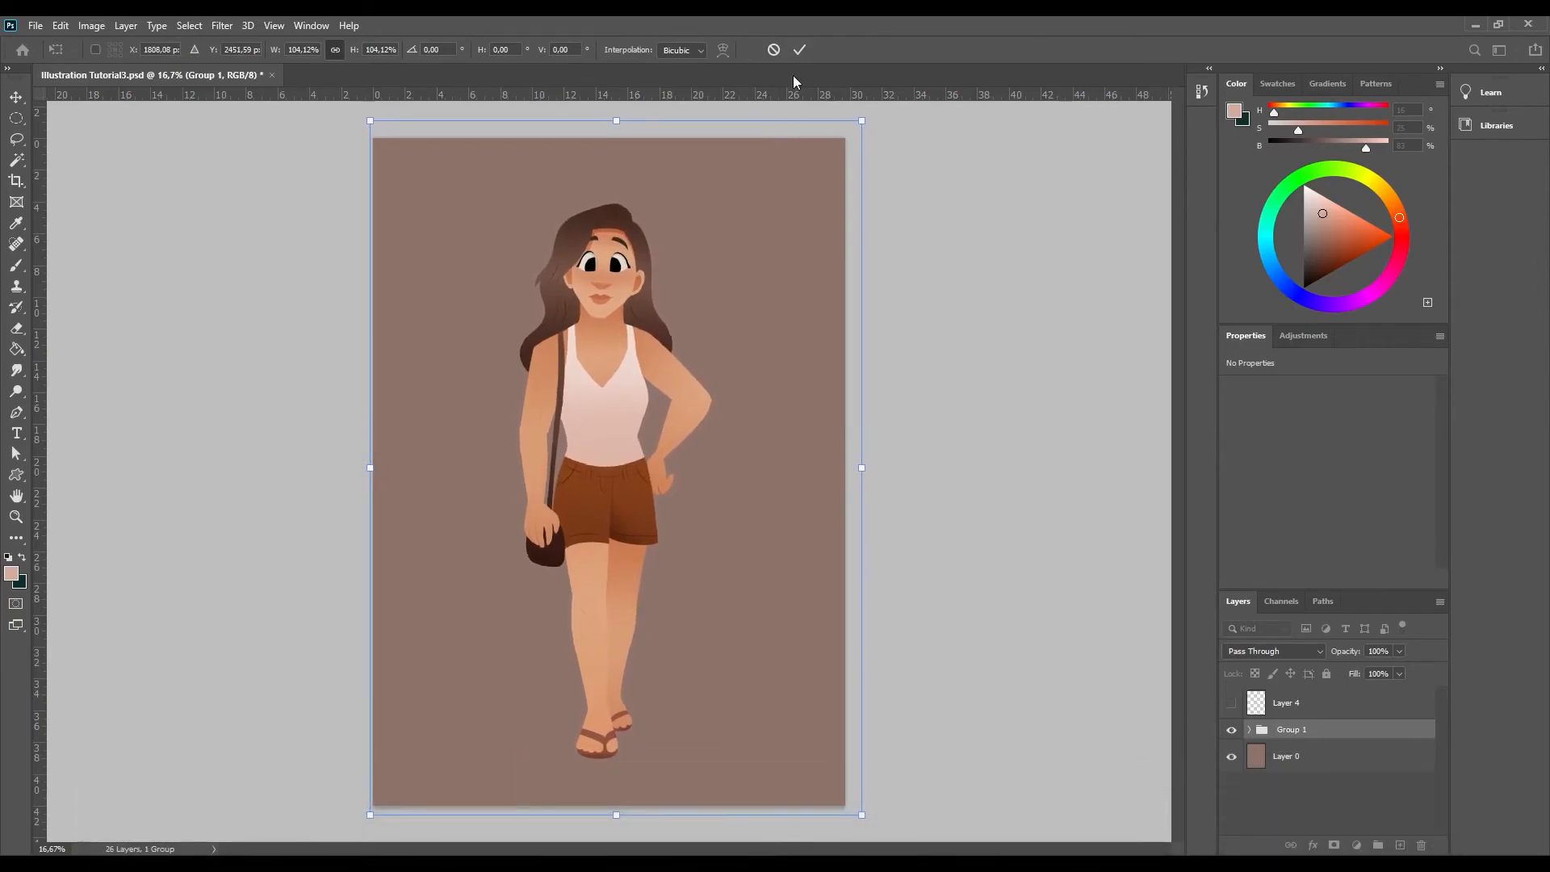
{"action": "left_click", "coordinate": [798, 51]}
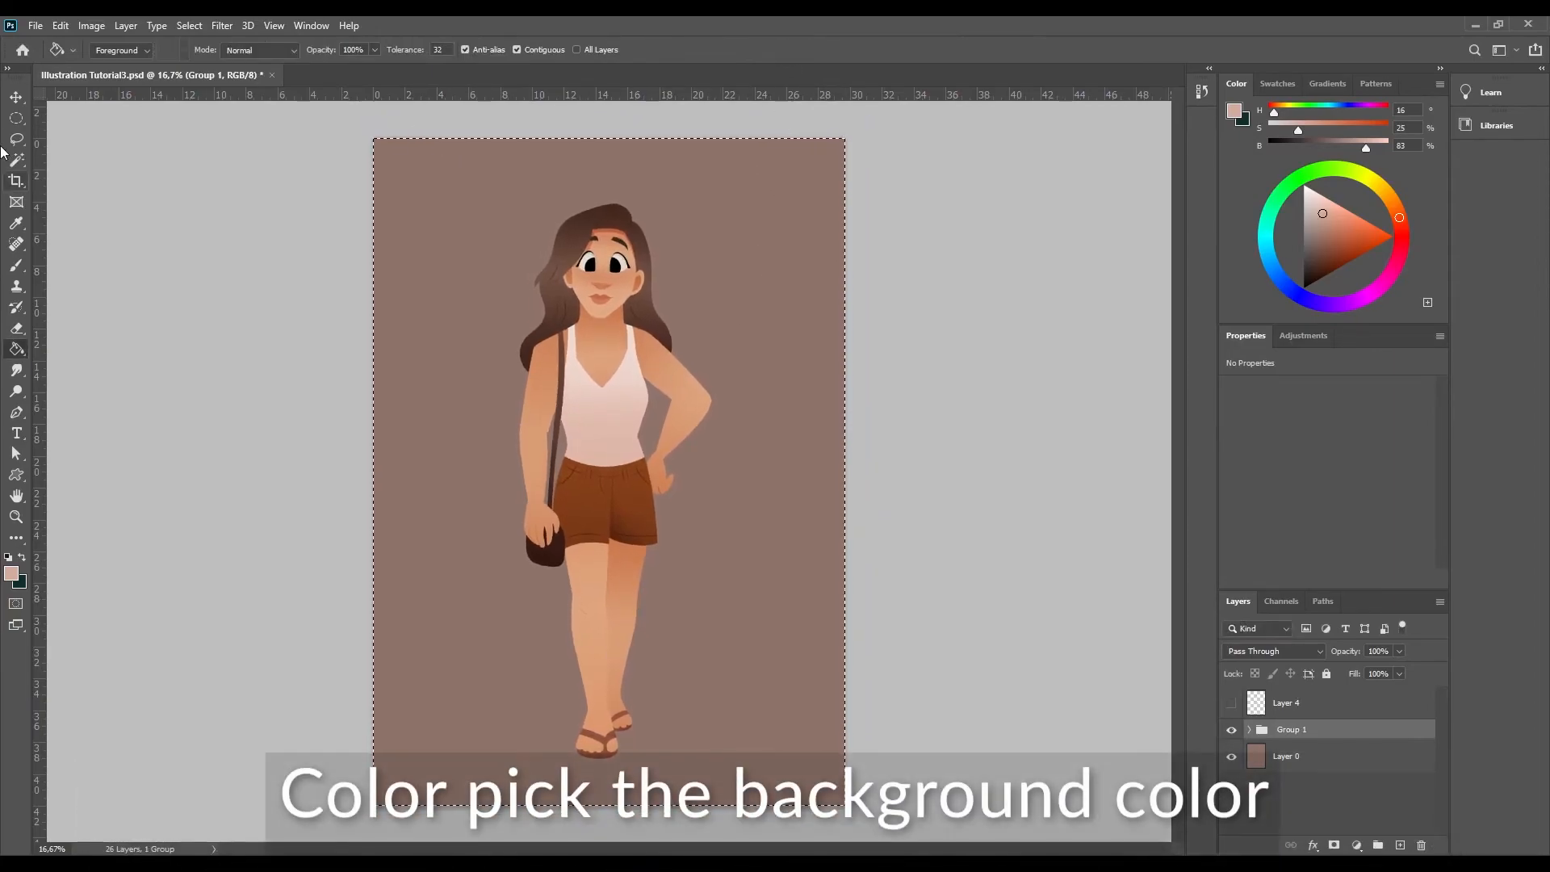
{"action": "key", "text": "shift+Right"}
{"action": "key", "text": "shift+Right"}
{"action": "key", "text": "shift+Right"}
{"action": "key", "text": "shift+Right"}
{"action": "key", "text": "shift+Right"}
- Add a Multiply layer beneath Group 1 and sample the background brown as the brush color
{"action": "left_click", "coordinate": [1399, 845], "text": "ctrl"}
{"action": "left_click", "coordinate": [1274, 651]}
{"action": "left_click", "coordinate": [1259, 717]}
{"action": "left_click", "coordinate": [16, 264]}
{"action": "left_click", "coordinate": [428, 549], "text": "alt"}
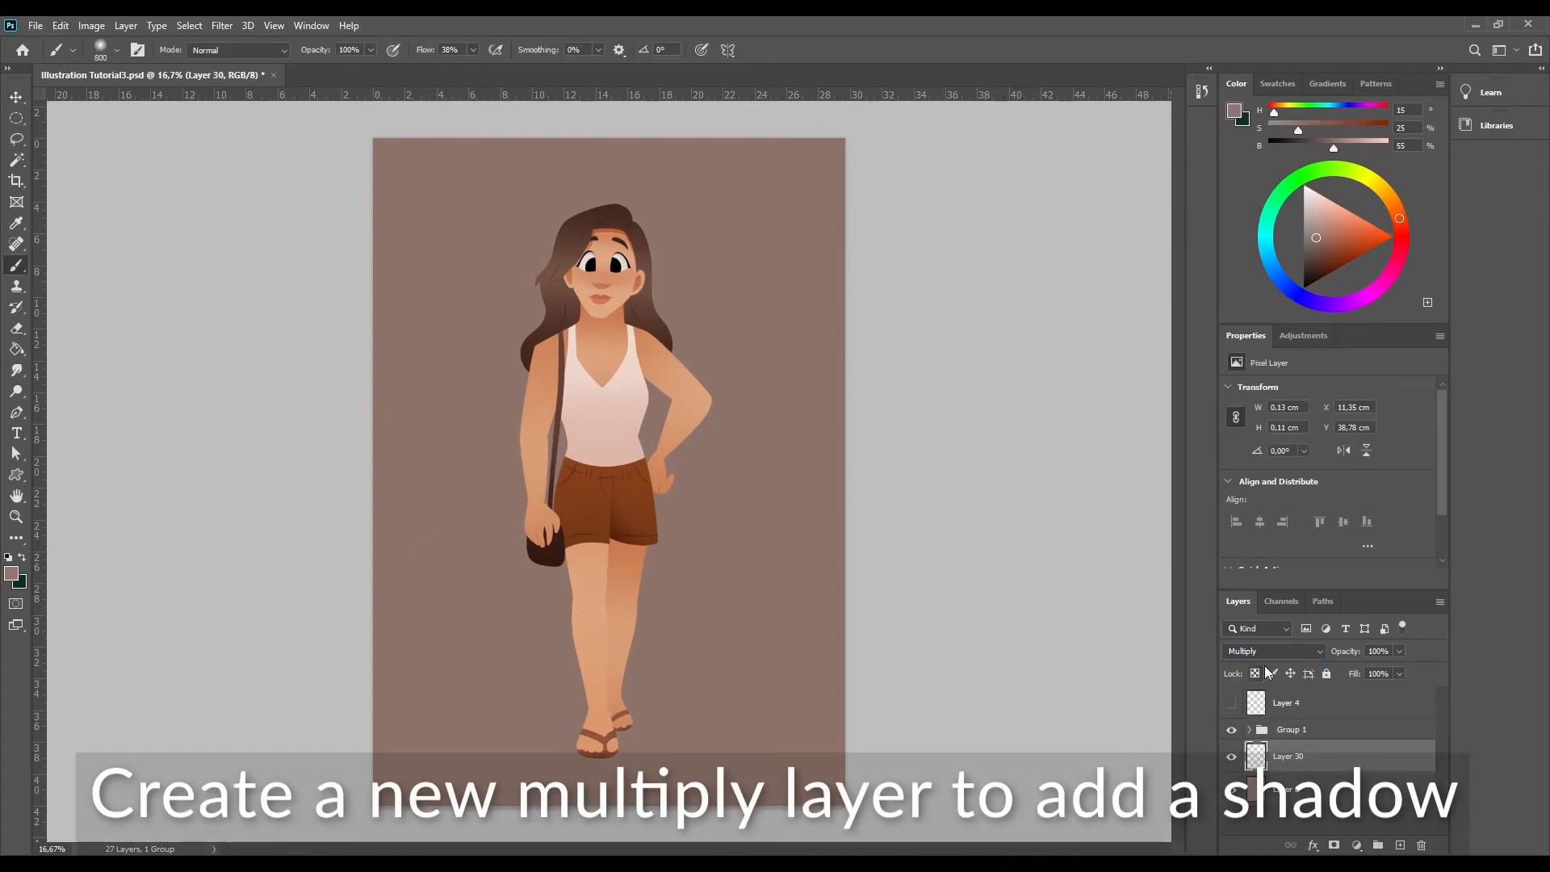
- Paint a soft ground shadow around the feet on Layer 30 with a 700 px soft brush
{"action": "mouse_move", "coordinate": [557, 735]}
{"action": "left_mouse_down"}
{"action": "mouse_move", "coordinate": [642, 743]}
{"action": "mouse_move", "coordinate": [724, 825]}
{"action": "left_mouse_up"}
{"action": "key", "text": "ctrl+z"}
{"action": "left_click_drag", "start_coordinate": [560, 734], "coordinate": [670, 759]}
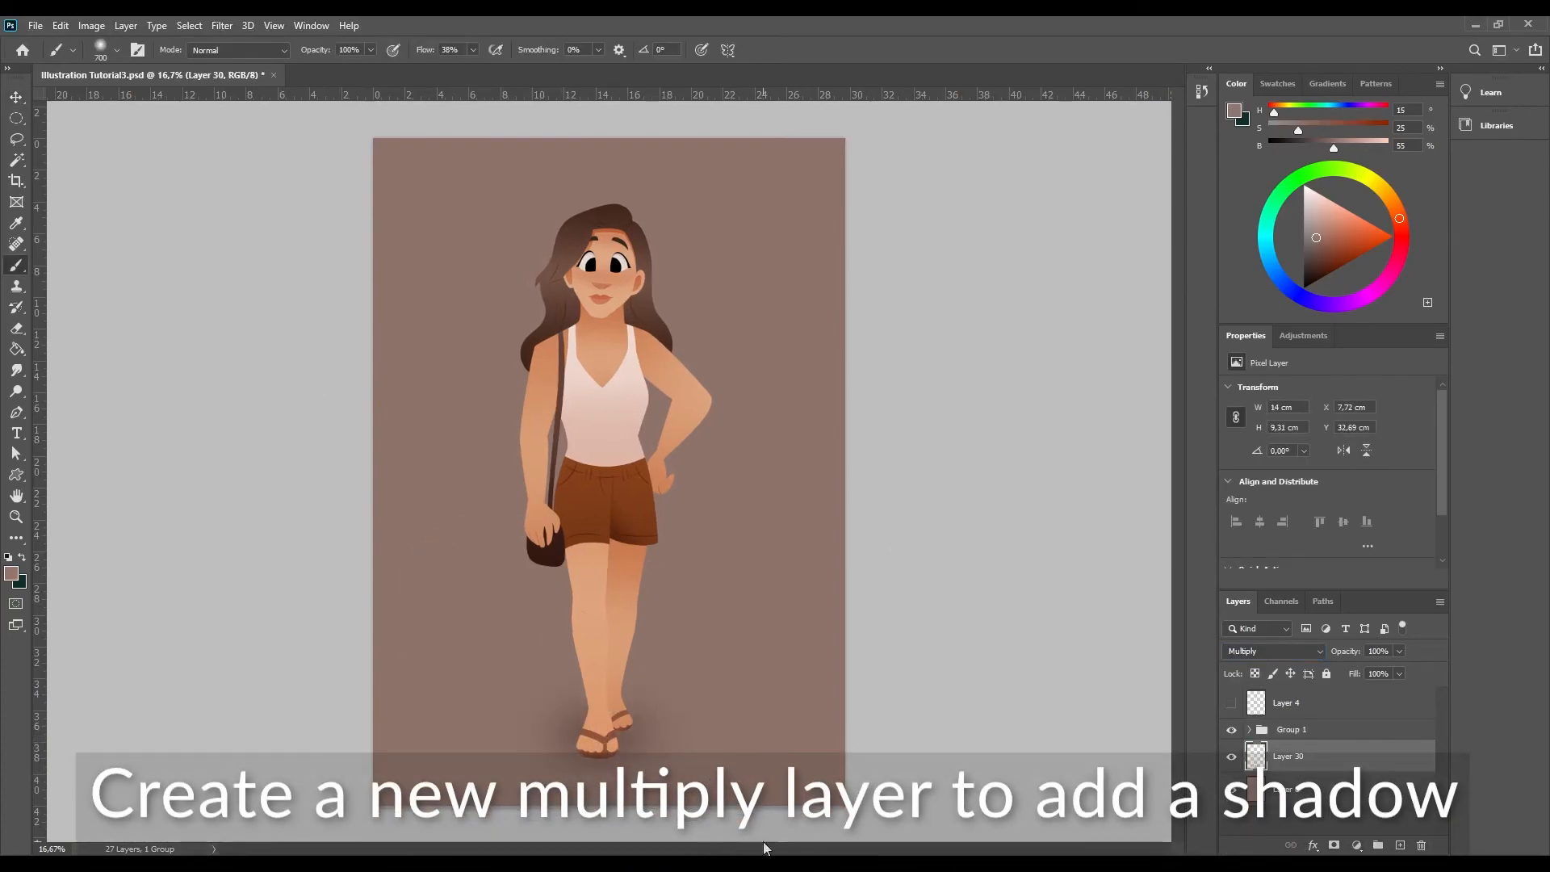
- Add a Levels adjustment layer above Group 1 and clip it to the group
{"action": "left_click", "coordinate": [15, 516]}
{"action": "left_click_drag", "start_coordinate": [615, 368], "coordinate": [642, 369]}
{"action": "left_click_drag", "start_coordinate": [615, 334], "coordinate": [613, 358]}
{"action": "key", "text": "v"}
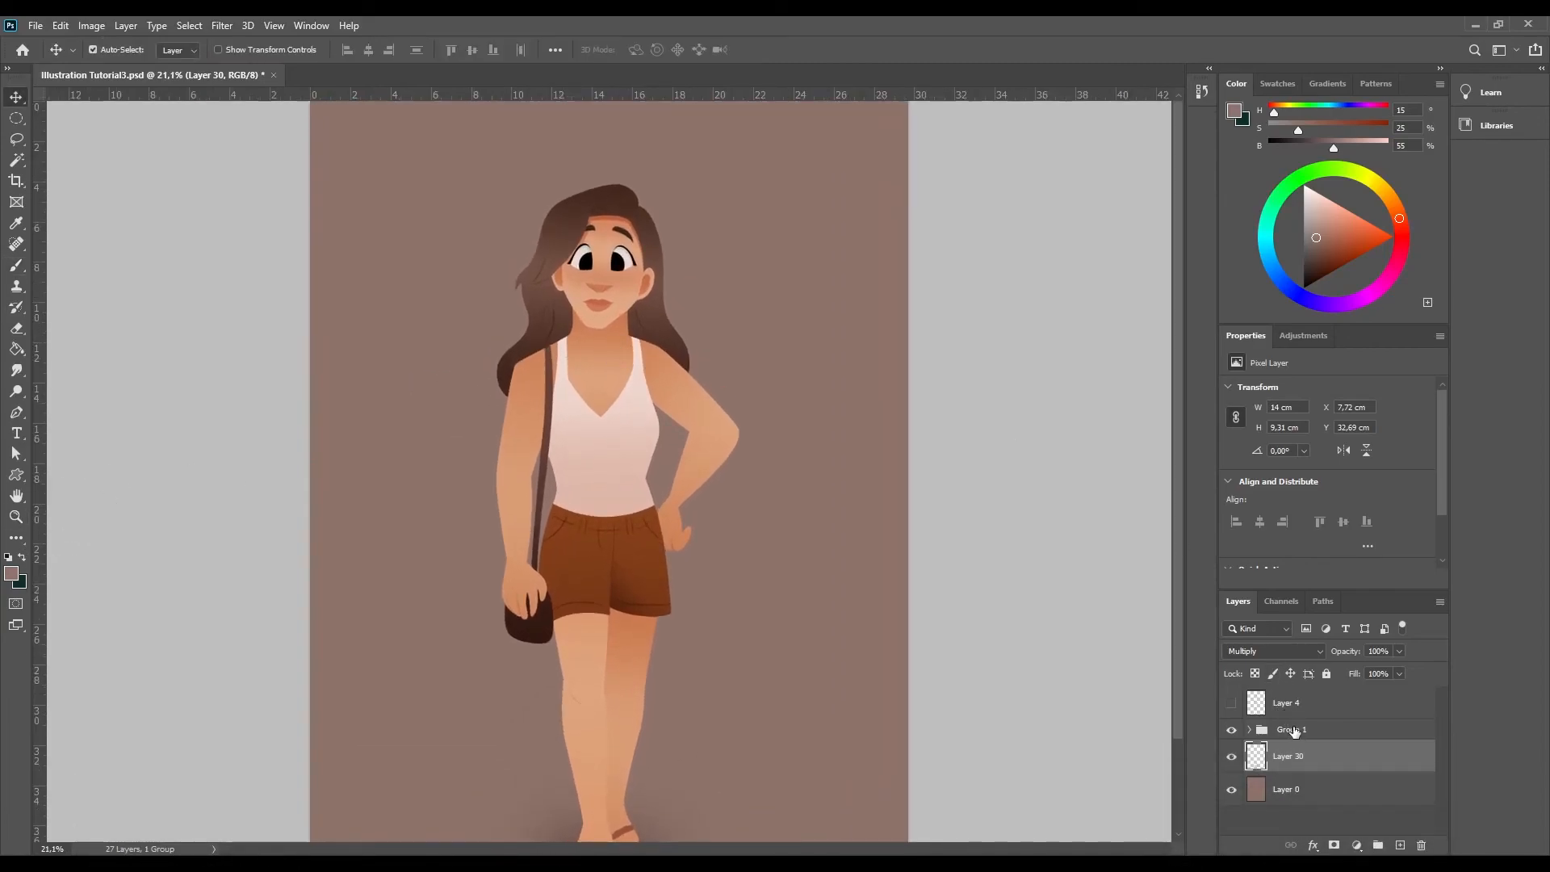
{"action": "left_click", "coordinate": [1296, 730]}
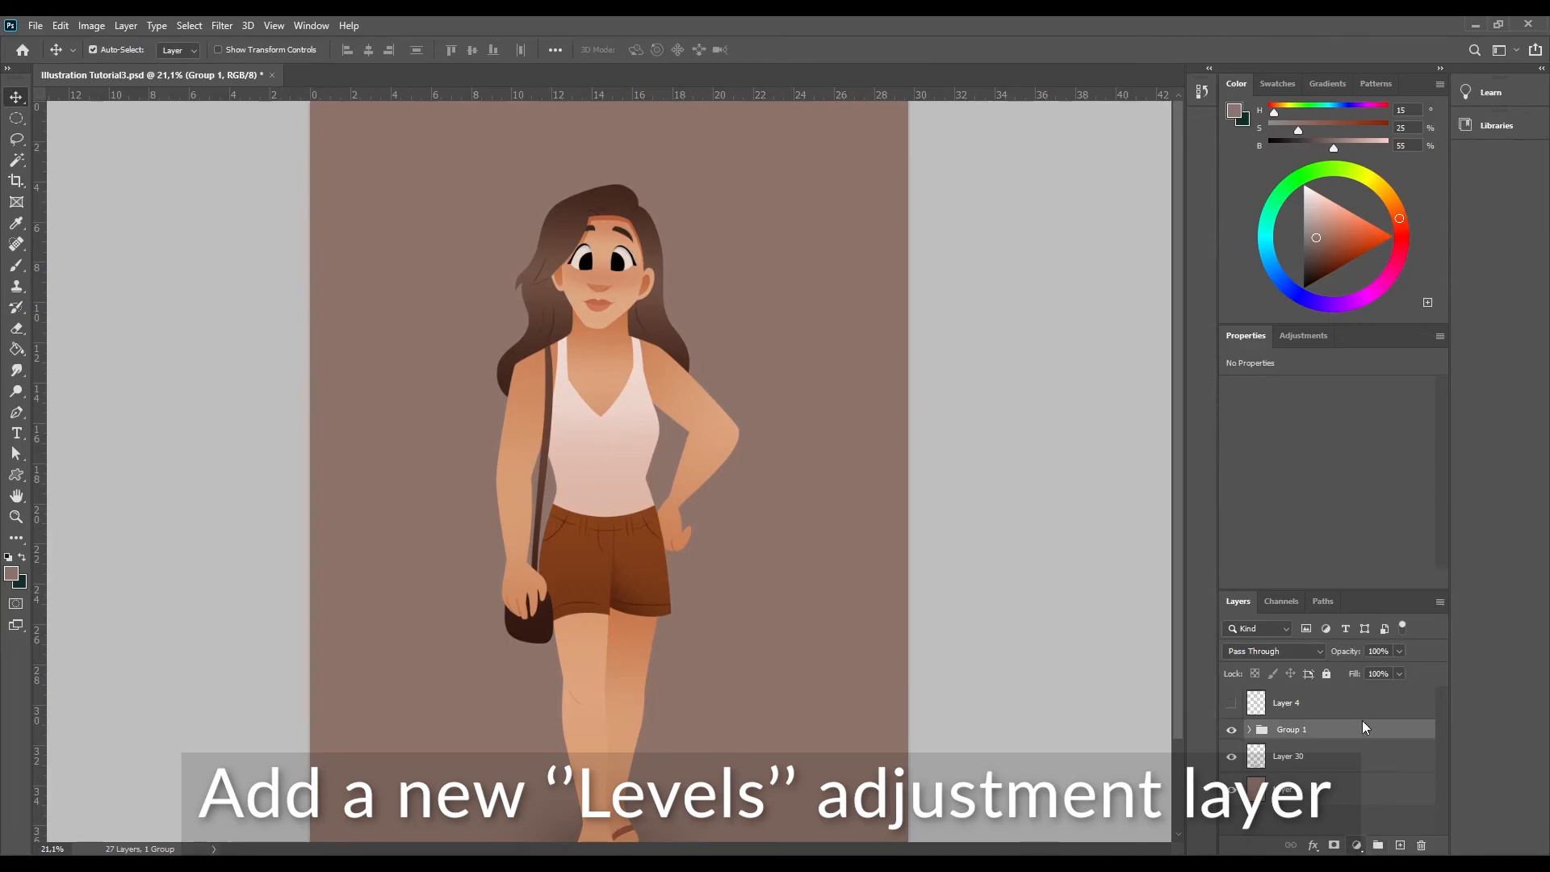
{"action": "left_click", "coordinate": [1364, 626]}
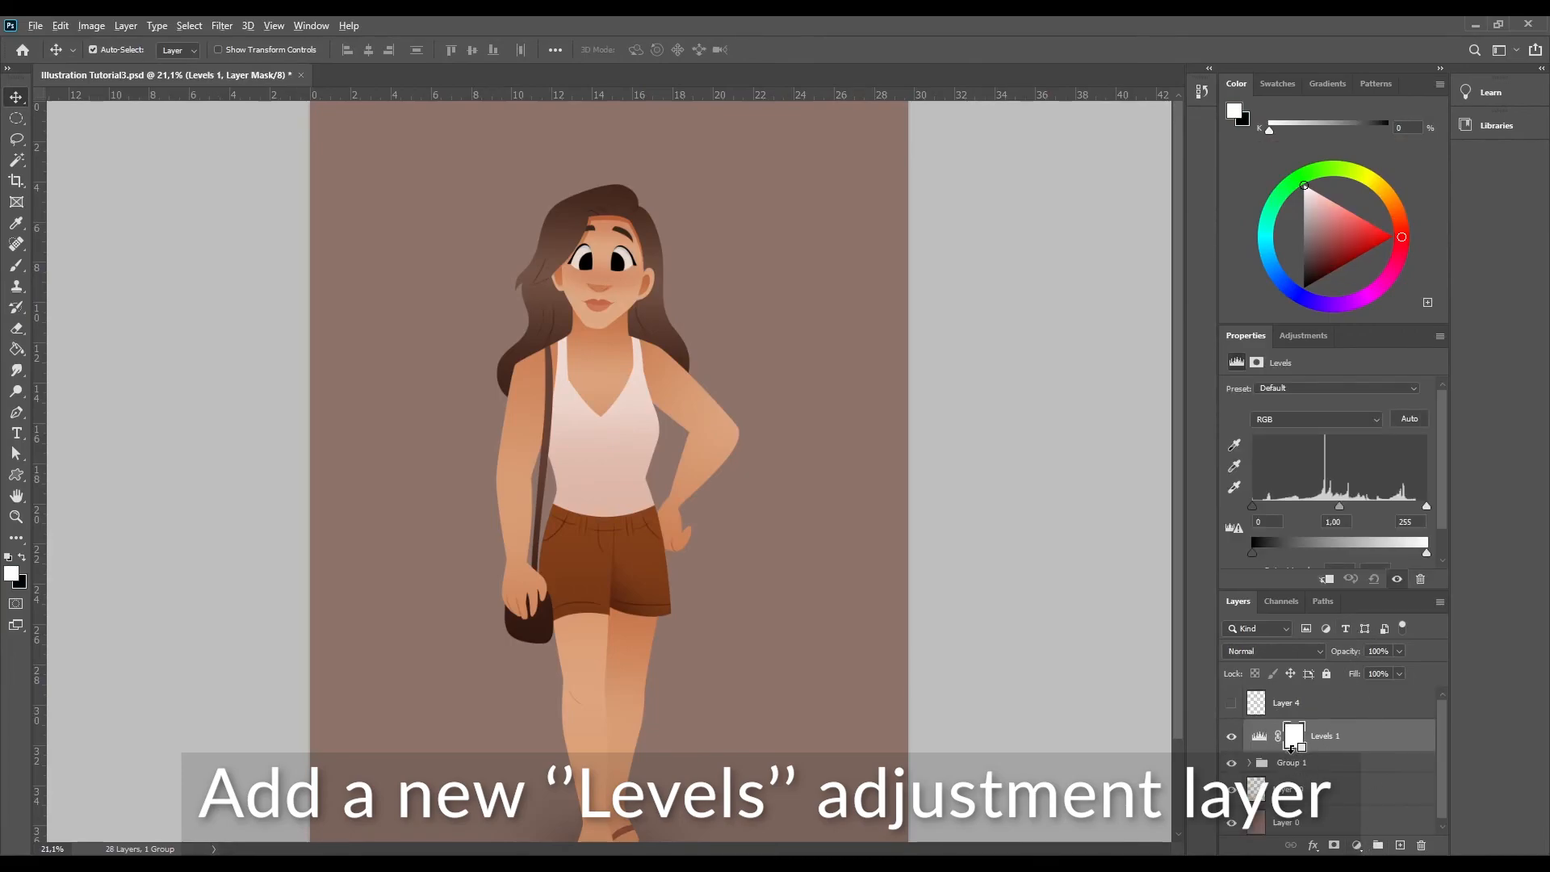
{"action": "left_click", "coordinate": [1292, 749], "text": "alt"}
- Adjust the Levels sliders to deepen the figure's tones and contrast, and save the document
{"action": "left_click_drag", "start_coordinate": [1340, 506], "coordinate": [1417, 508]}
{"action": "key", "text": "ctrl+minus"}
{"action": "left_click_drag", "start_coordinate": [1345, 507], "coordinate": [1350, 507]}
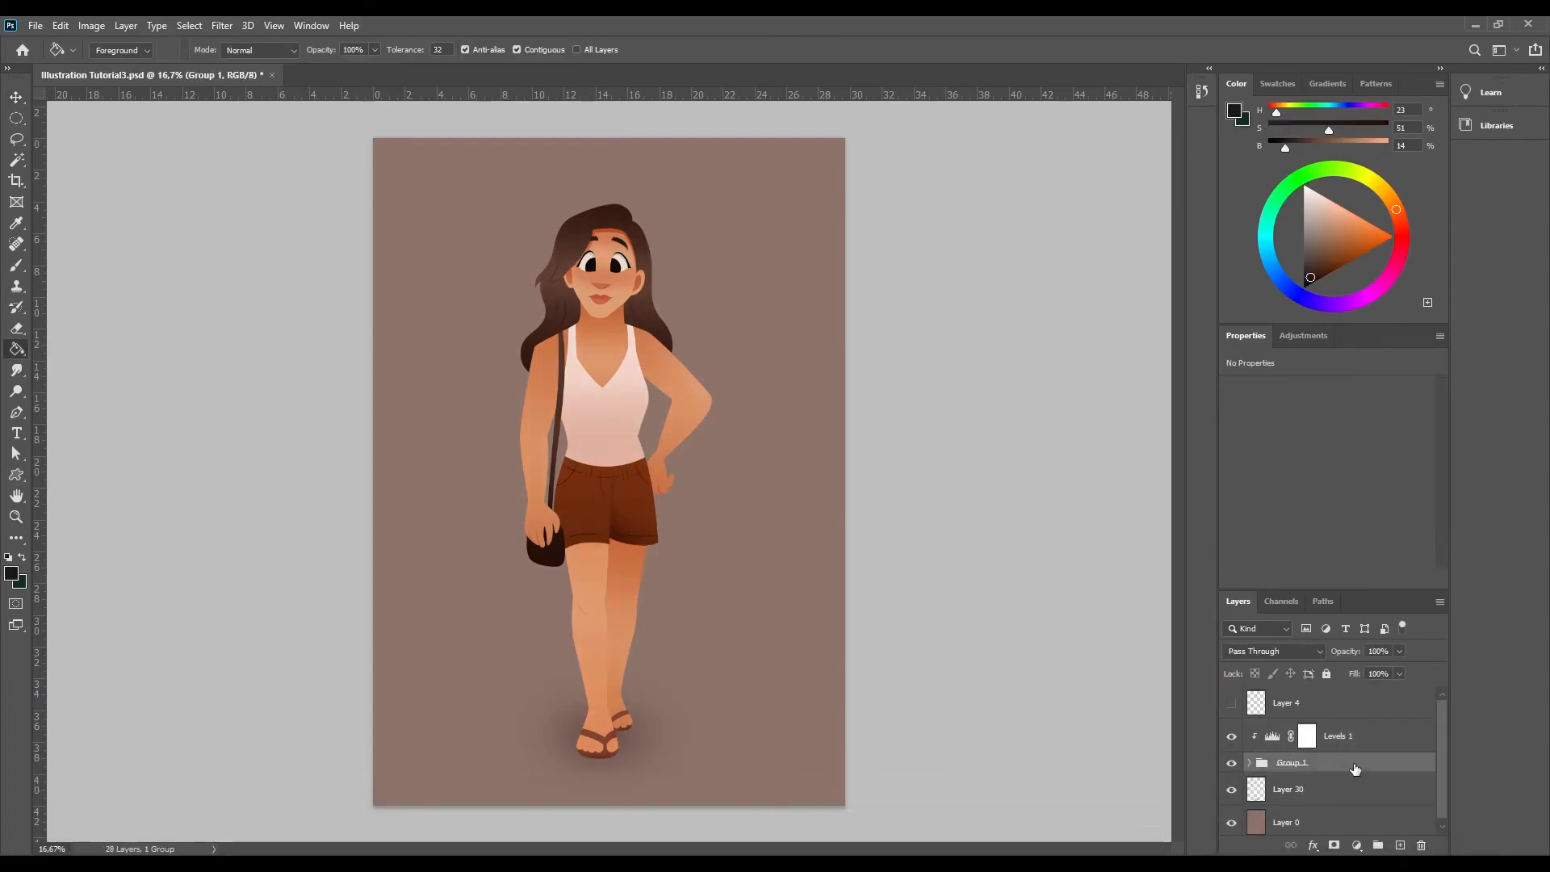
{"action": "key", "text": "ctrl+s"}
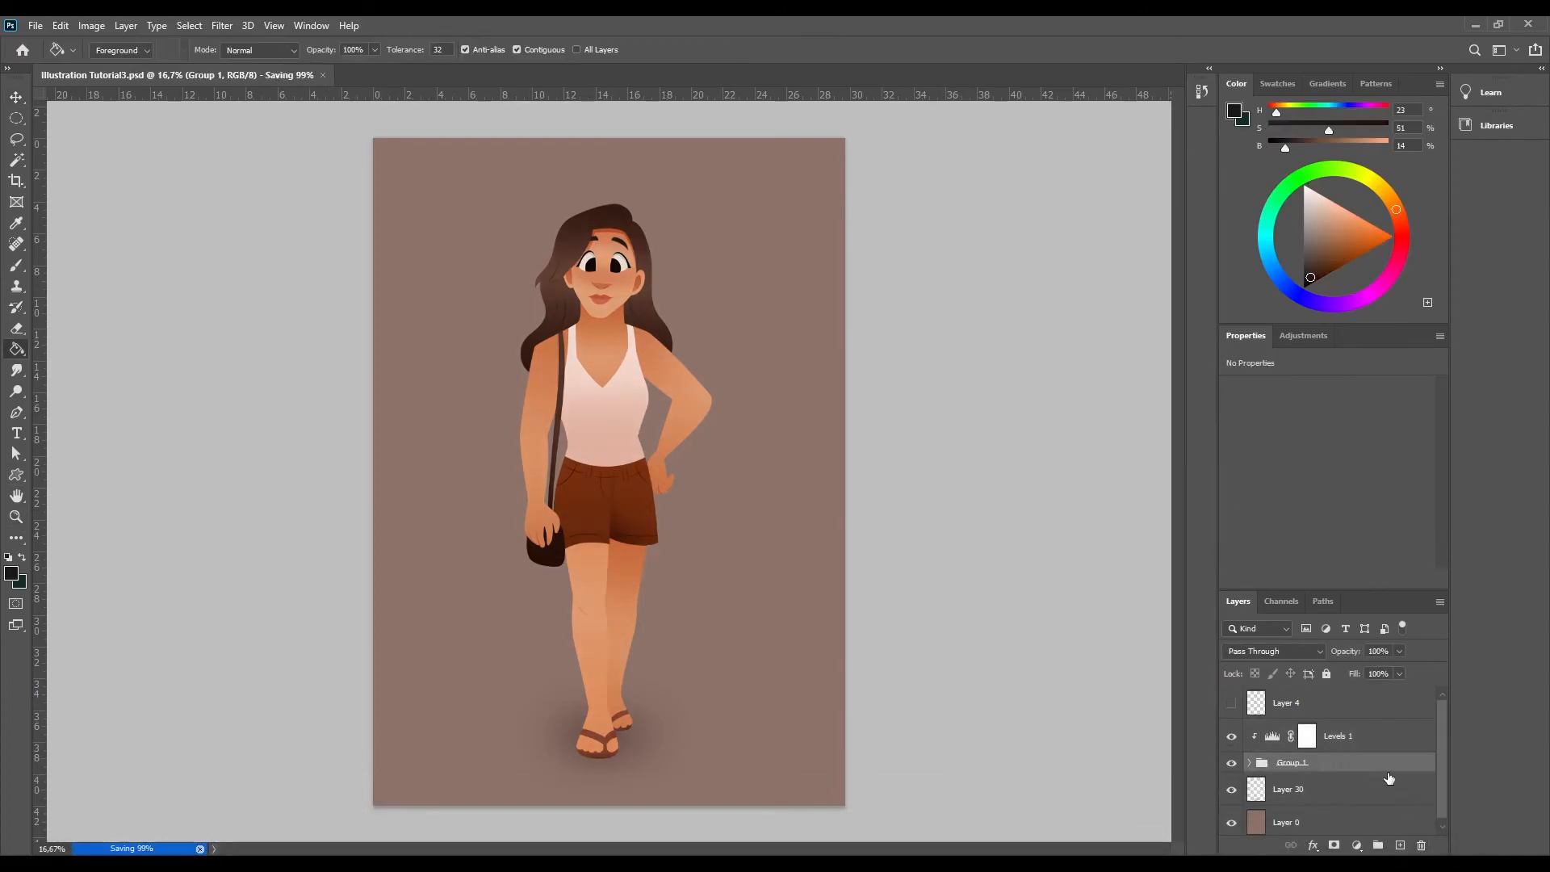
- Duplicate all layers from Layer 0 up to Levels 1 and merge the duplicates into a single layer
{"action": "left_click", "coordinate": [1340, 823]}
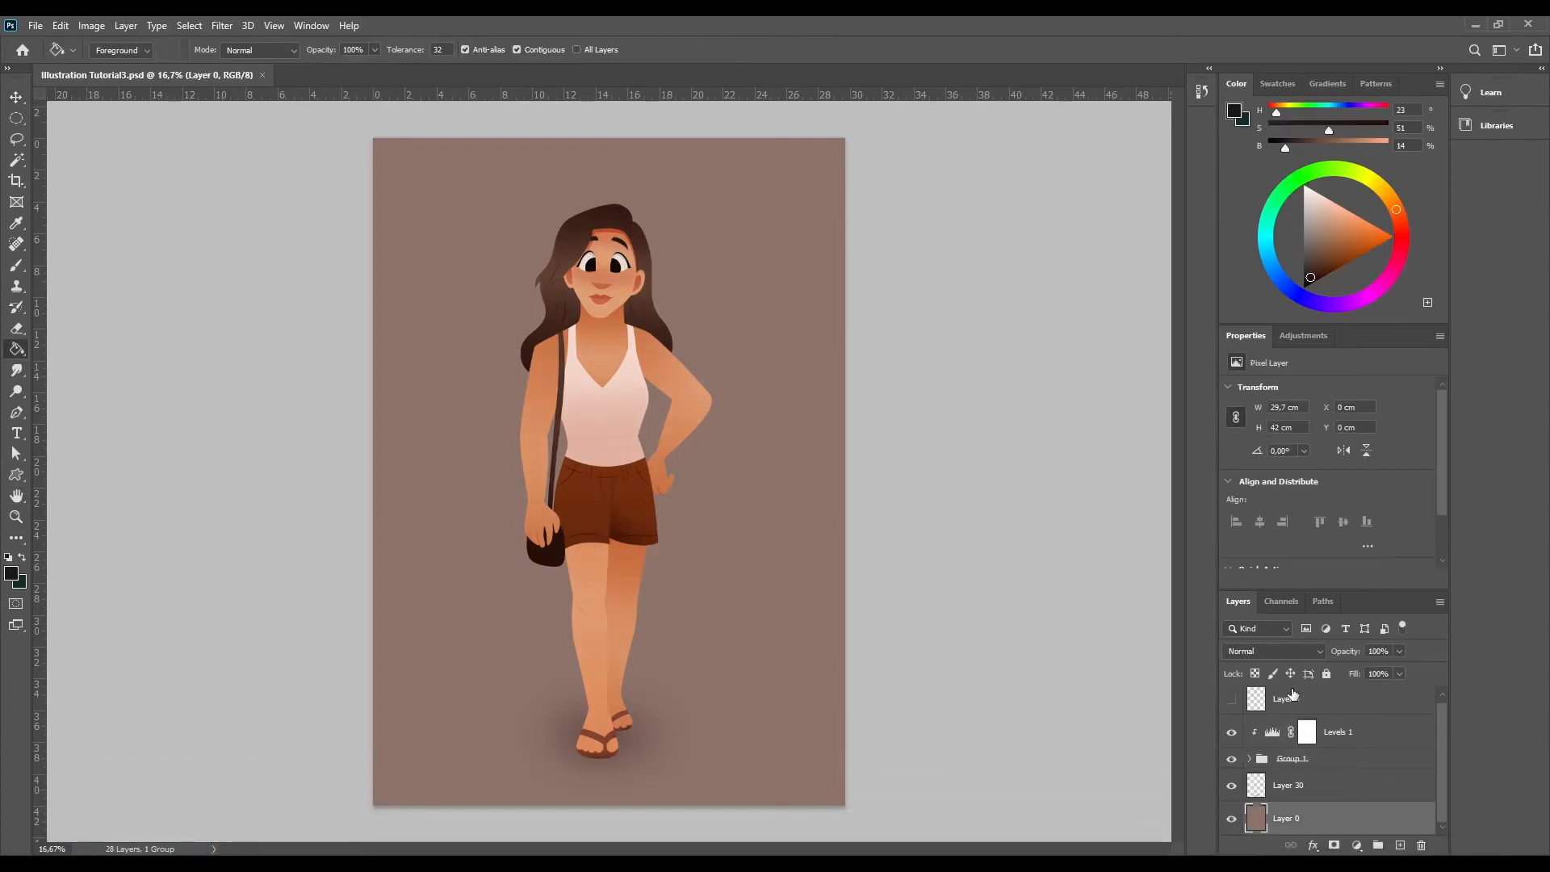
{"action": "left_click", "coordinate": [1232, 704]}
{"action": "left_click", "coordinate": [1232, 704]}
{"action": "left_click", "coordinate": [1300, 704]}
{"action": "left_click", "coordinate": [1321, 827]}
{"action": "left_click", "coordinate": [1321, 736], "text": "shift"}
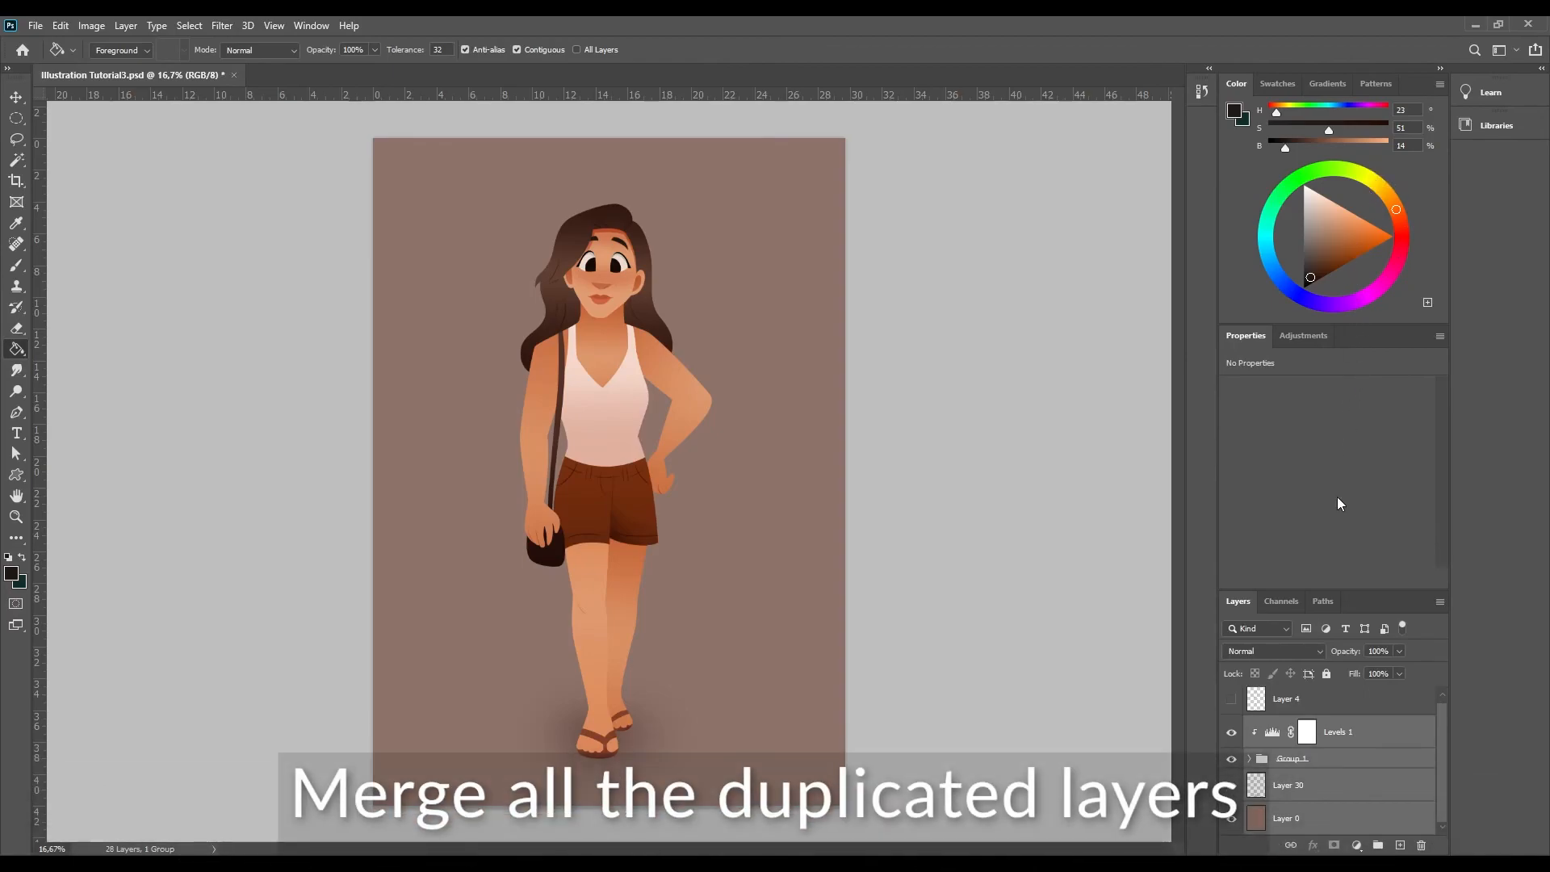
{"action": "key", "text": "ctrl+j"}
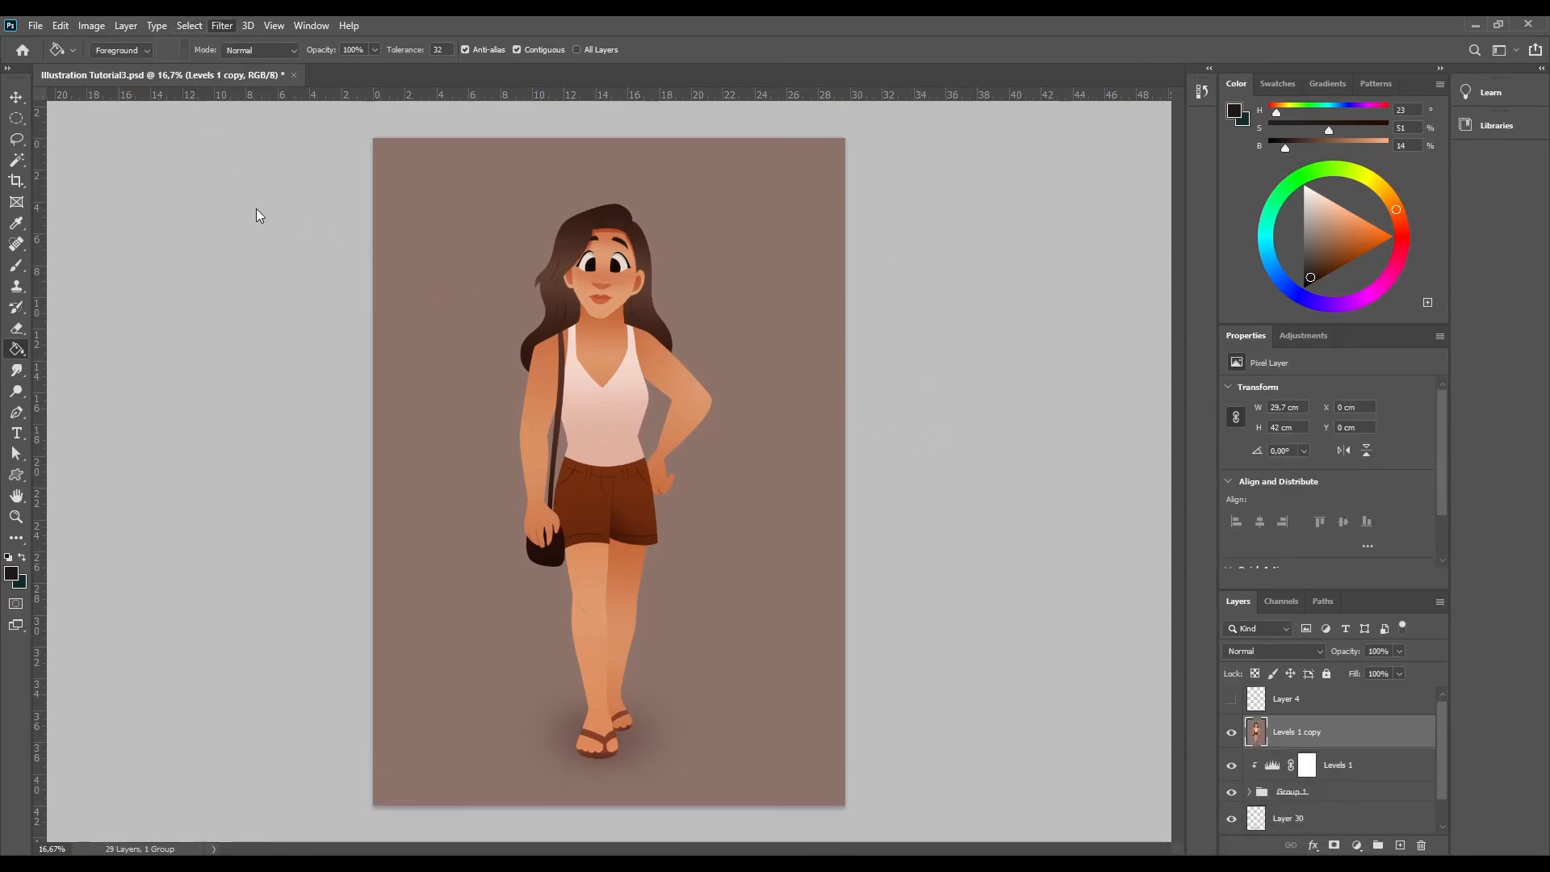
- Apply a subtle texture filter to the merged Levels 1 copy layer and save the document
{"action": "key", "text": "space"}
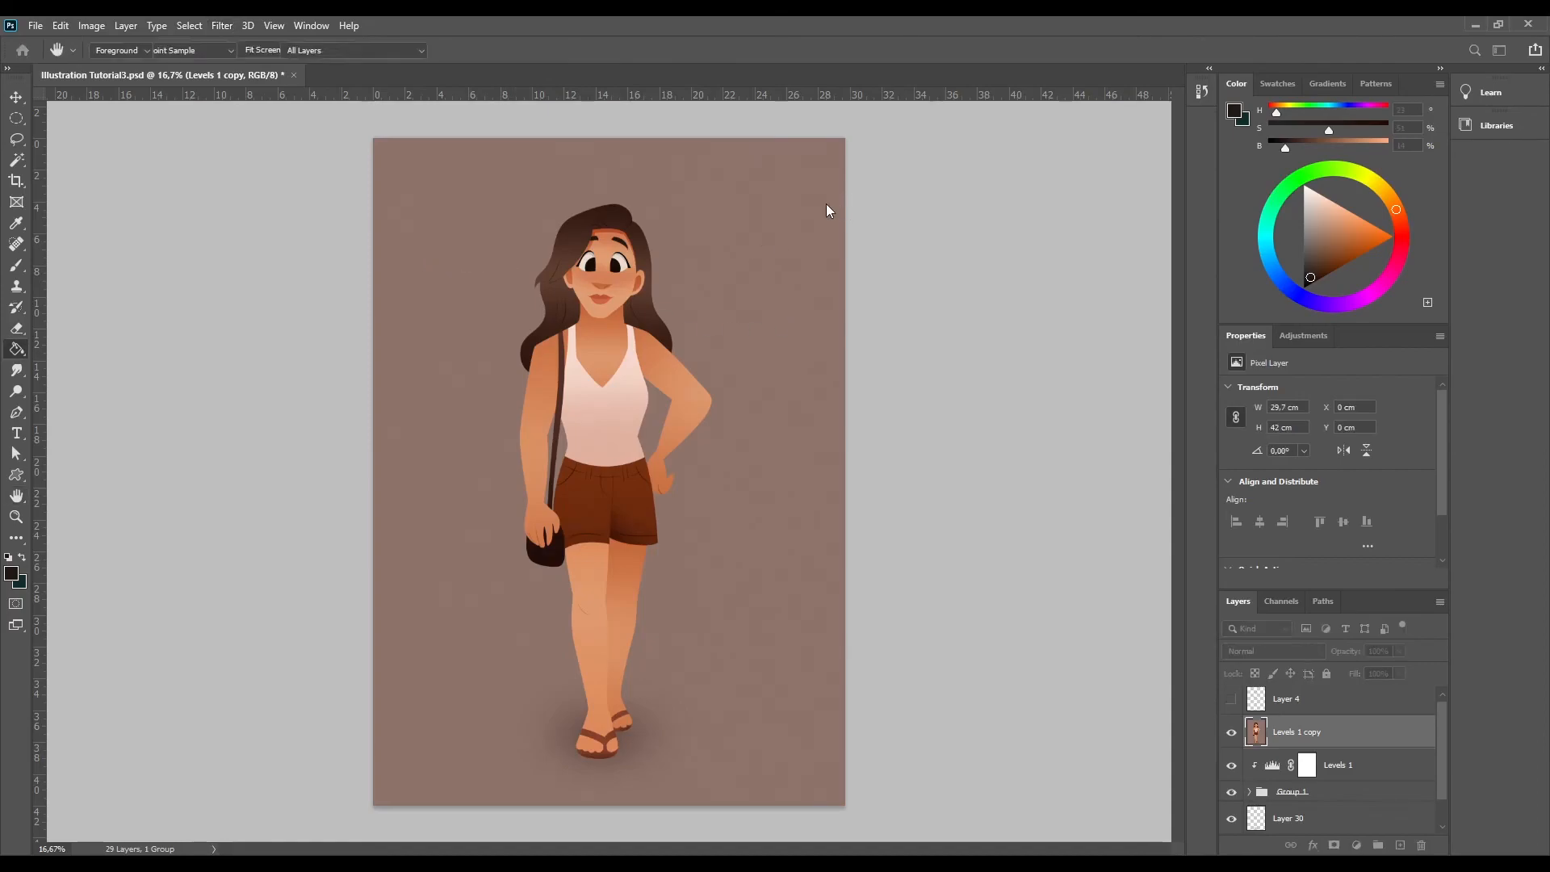
{"action": "left_click", "coordinate": [20, 518]}
{"action": "left_click_drag", "start_coordinate": [570, 264], "coordinate": [565, 460]}
{"action": "key", "text": "ctrl+s"}
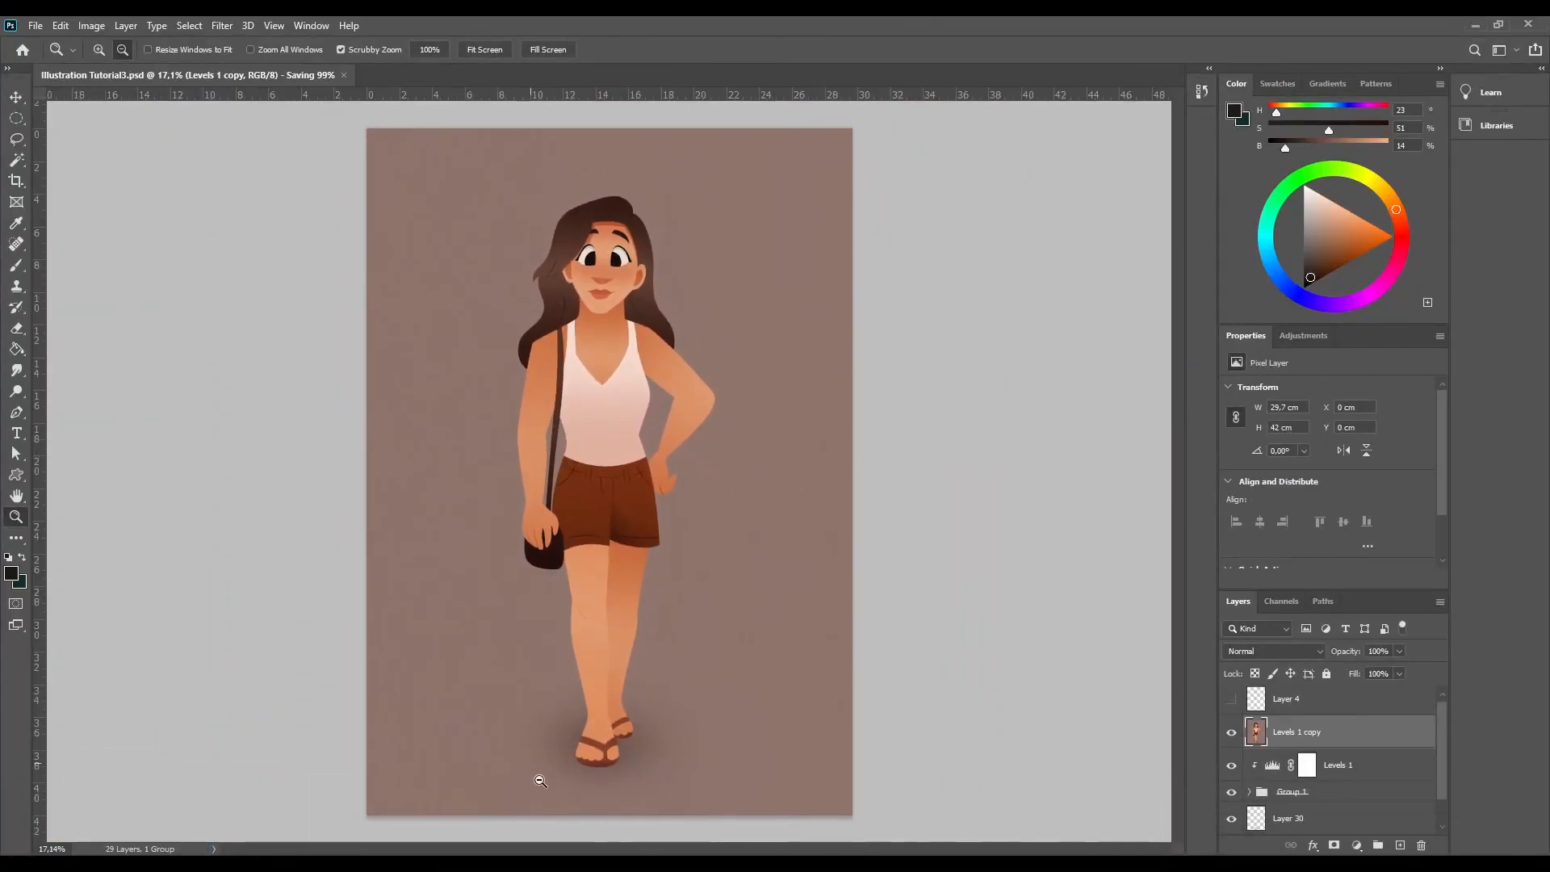